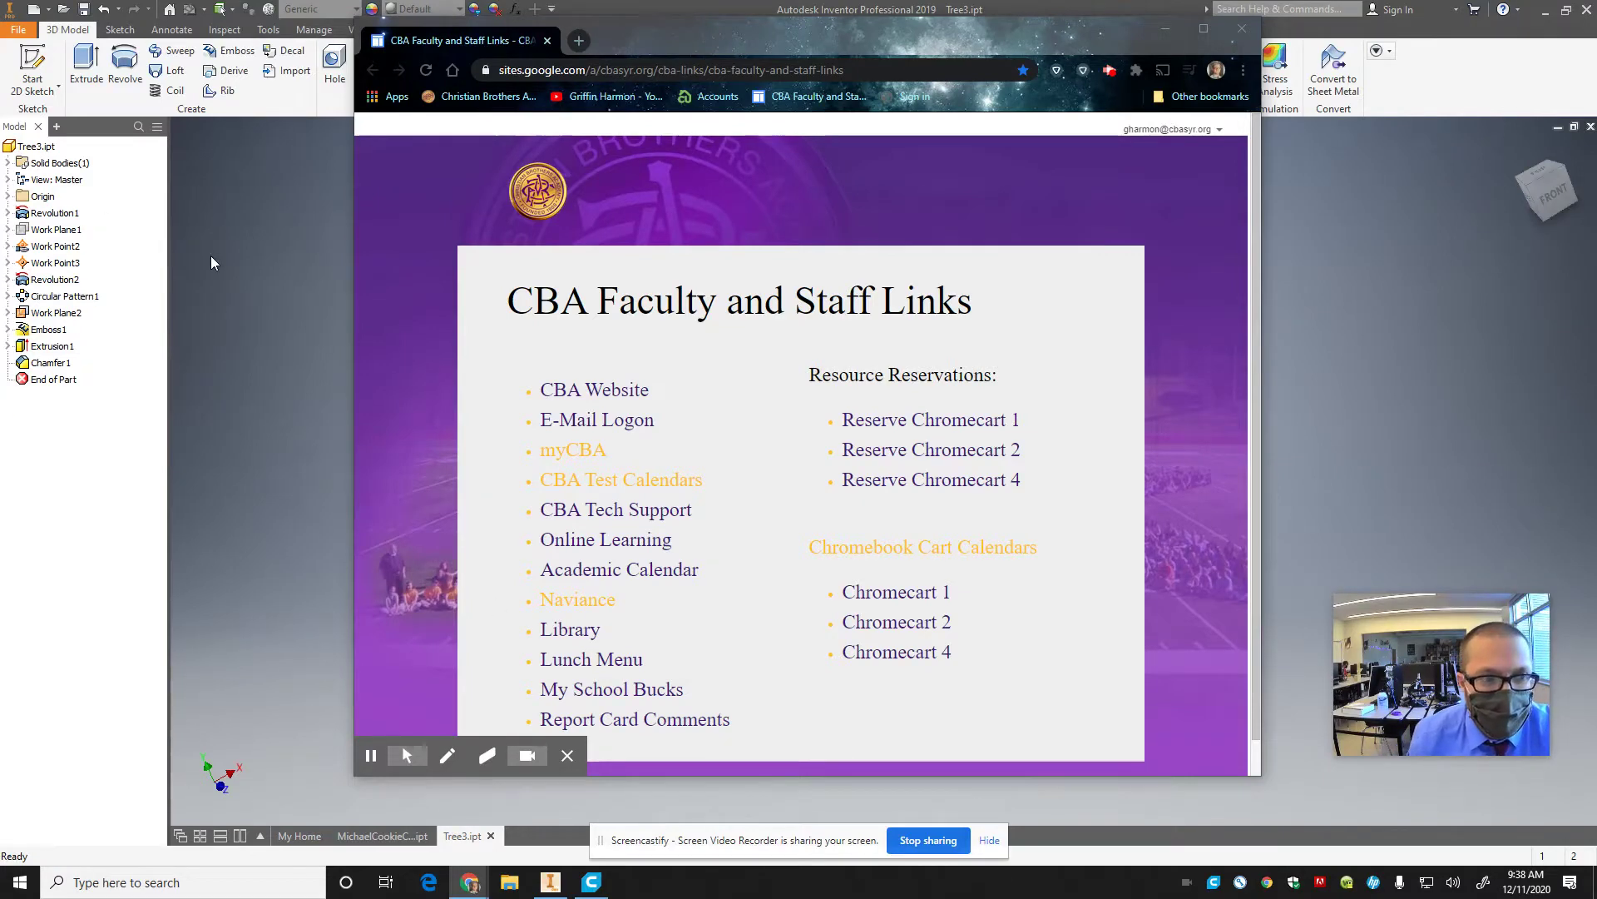
# - Bring the Inventor window showing Tree3.ipt in front of the browser
pyautogui.click(211, 256)
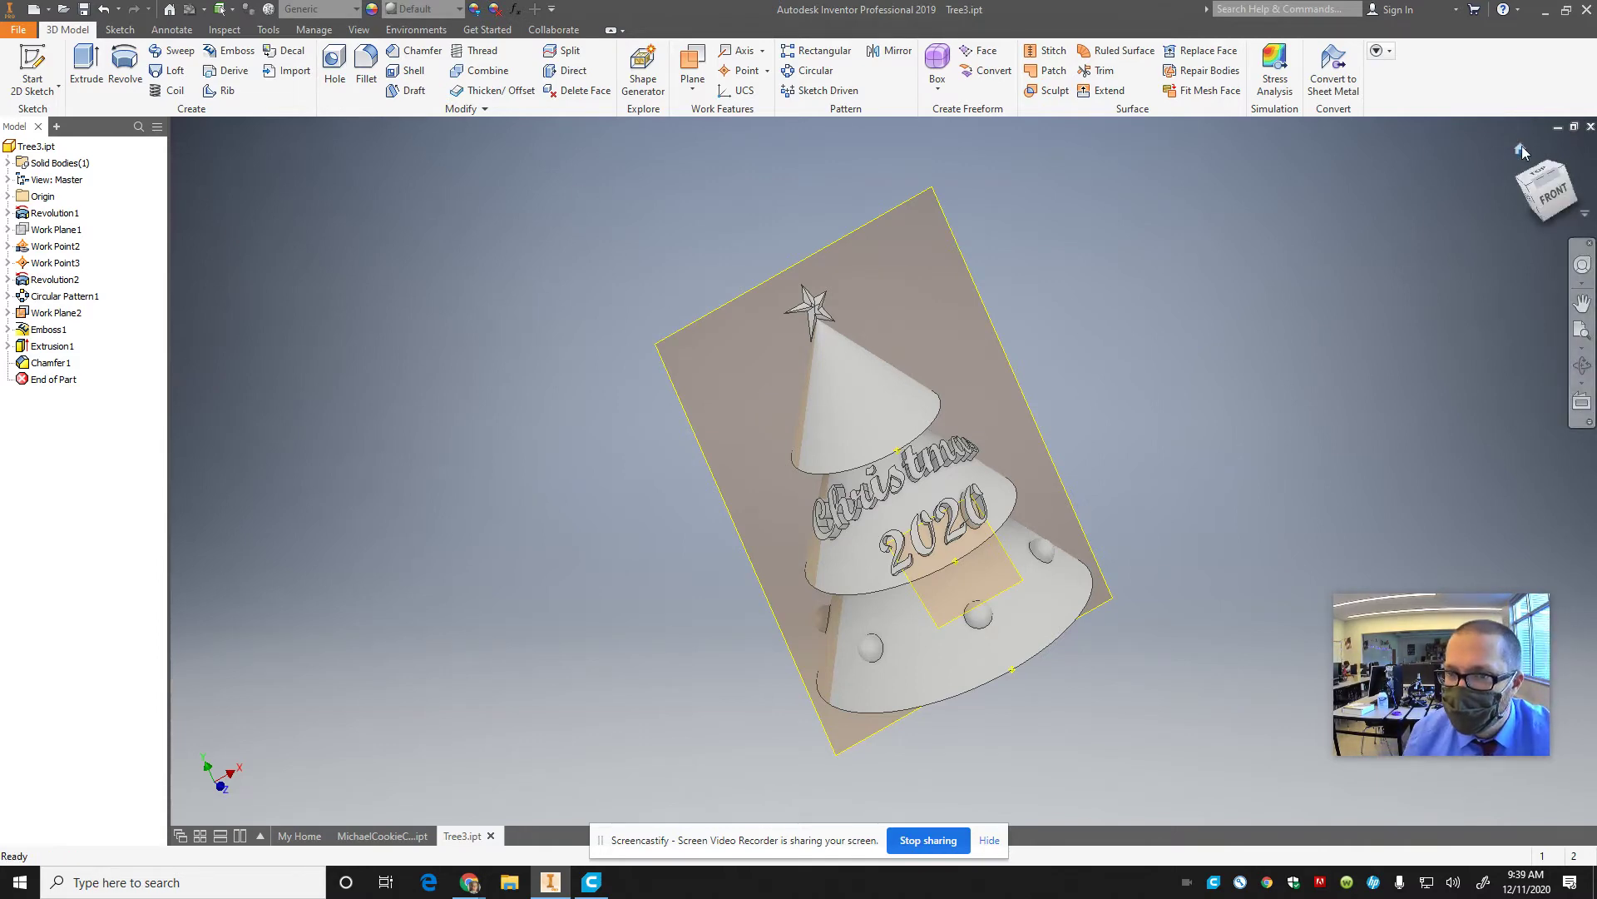
# - Return the model to the home view and hide Work Plane2
pyautogui.click(1520, 148)
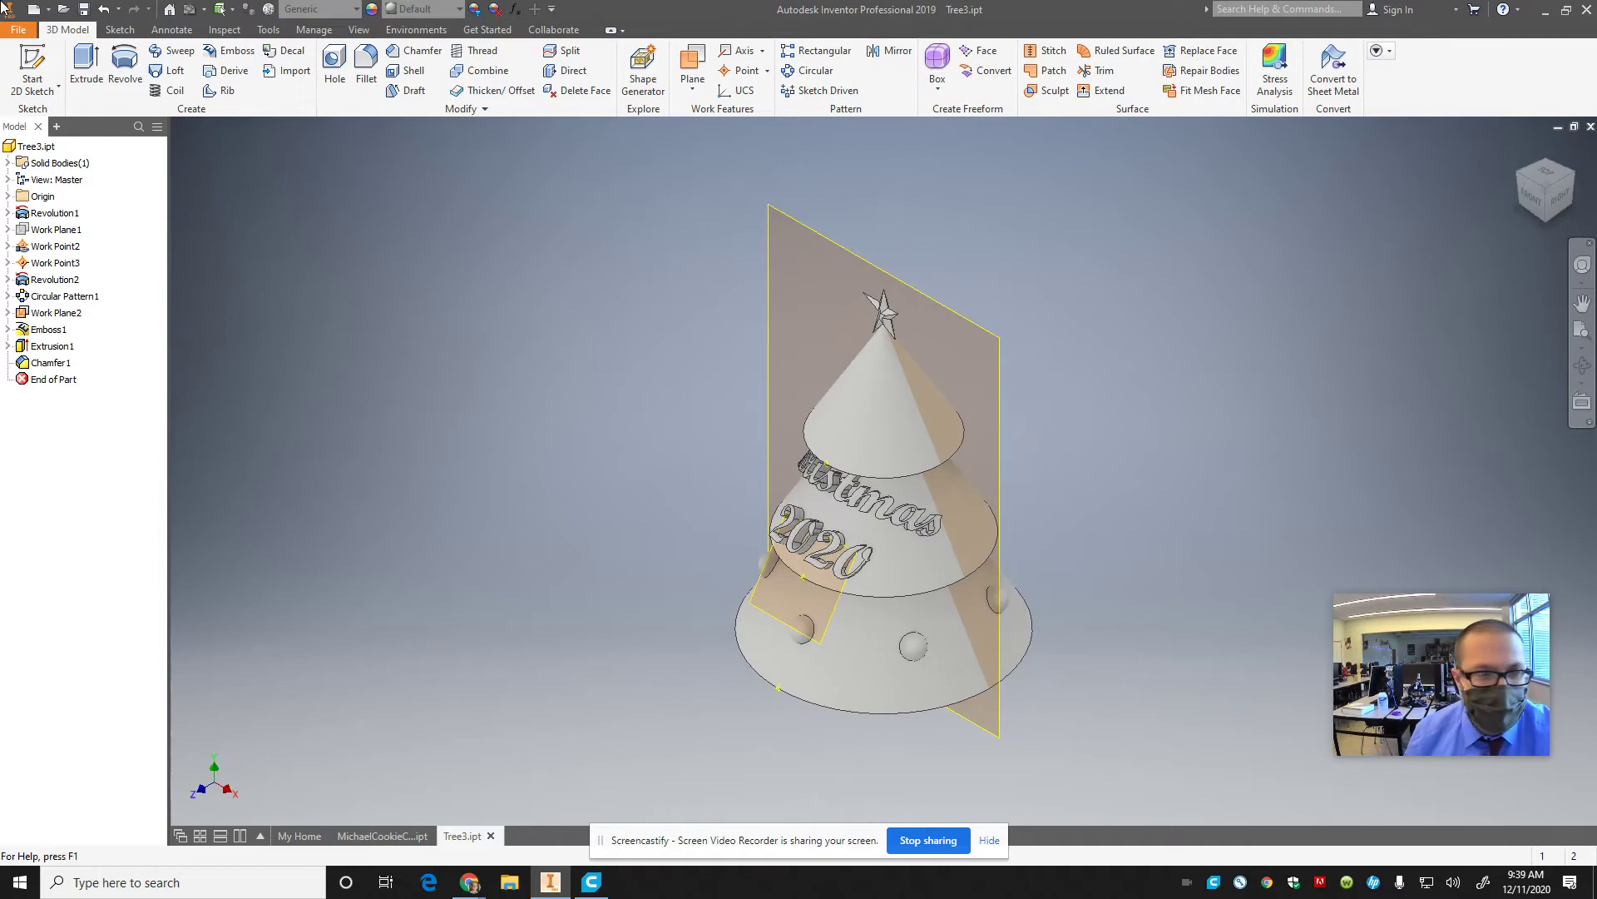
pyautogui.click(698, 89)
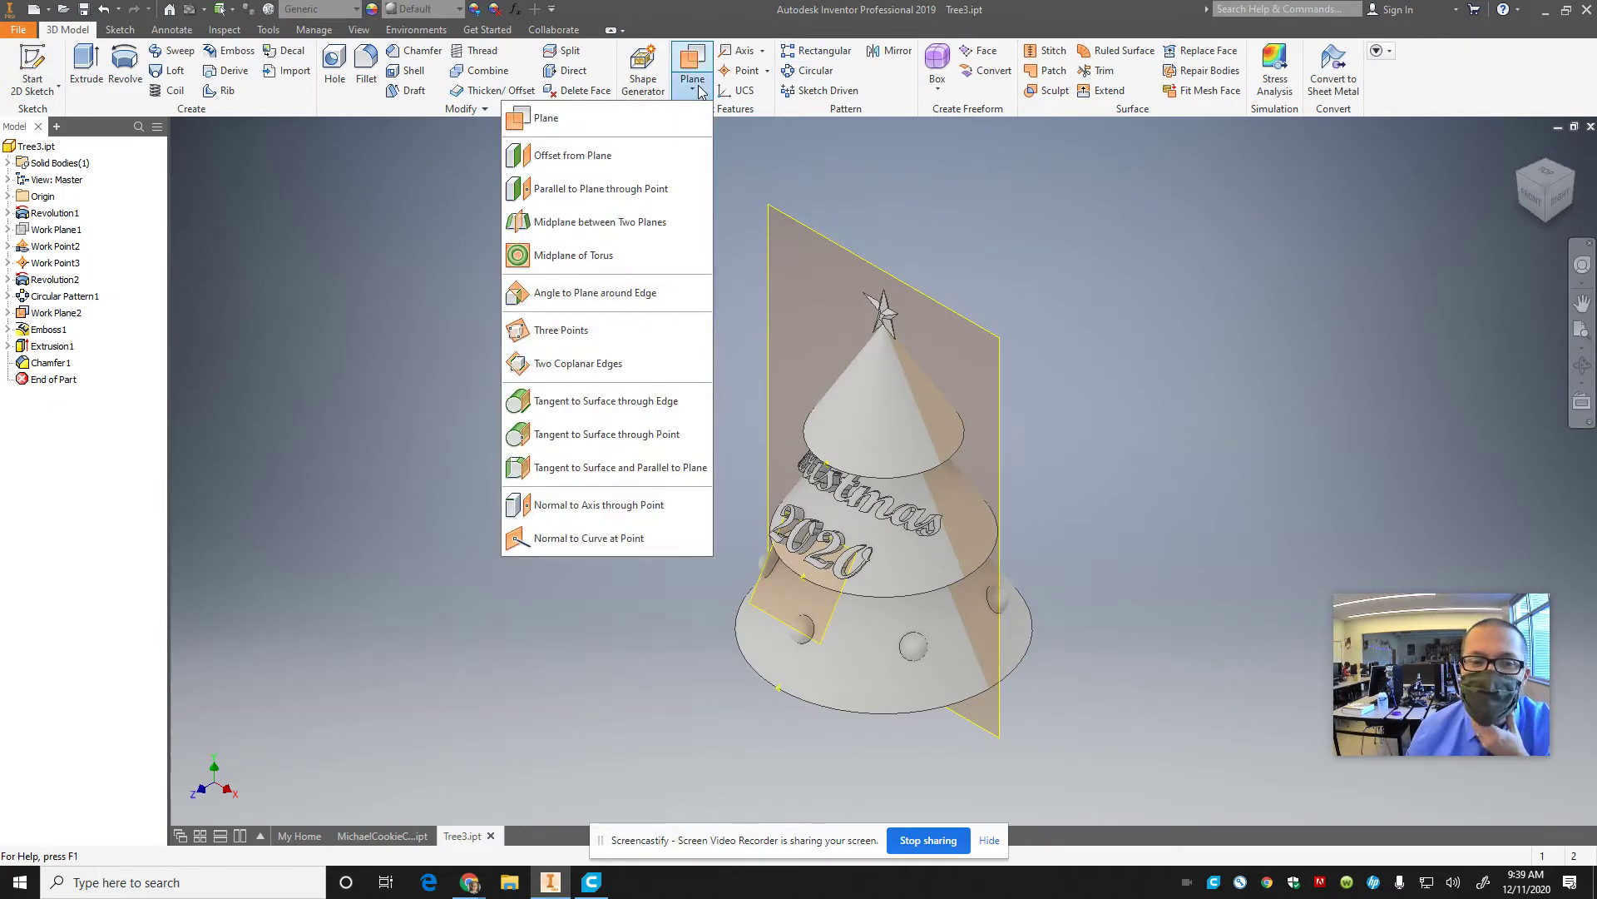
pyautogui.click(243, 336)
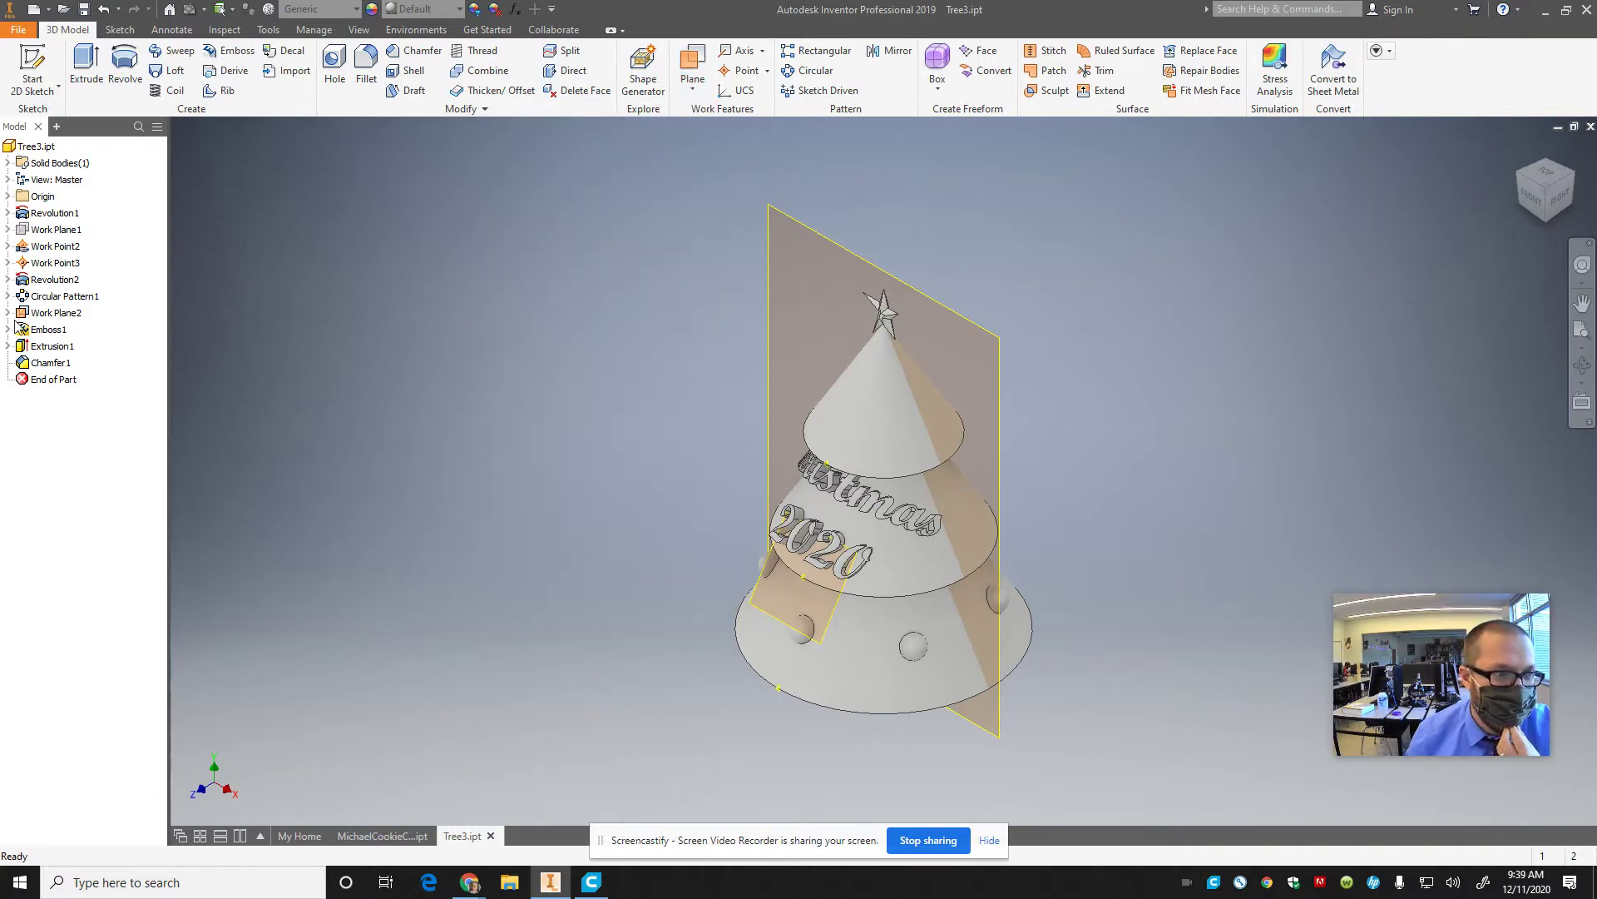
pyautogui.rightClick(17, 316)
pyautogui.click(46, 458)
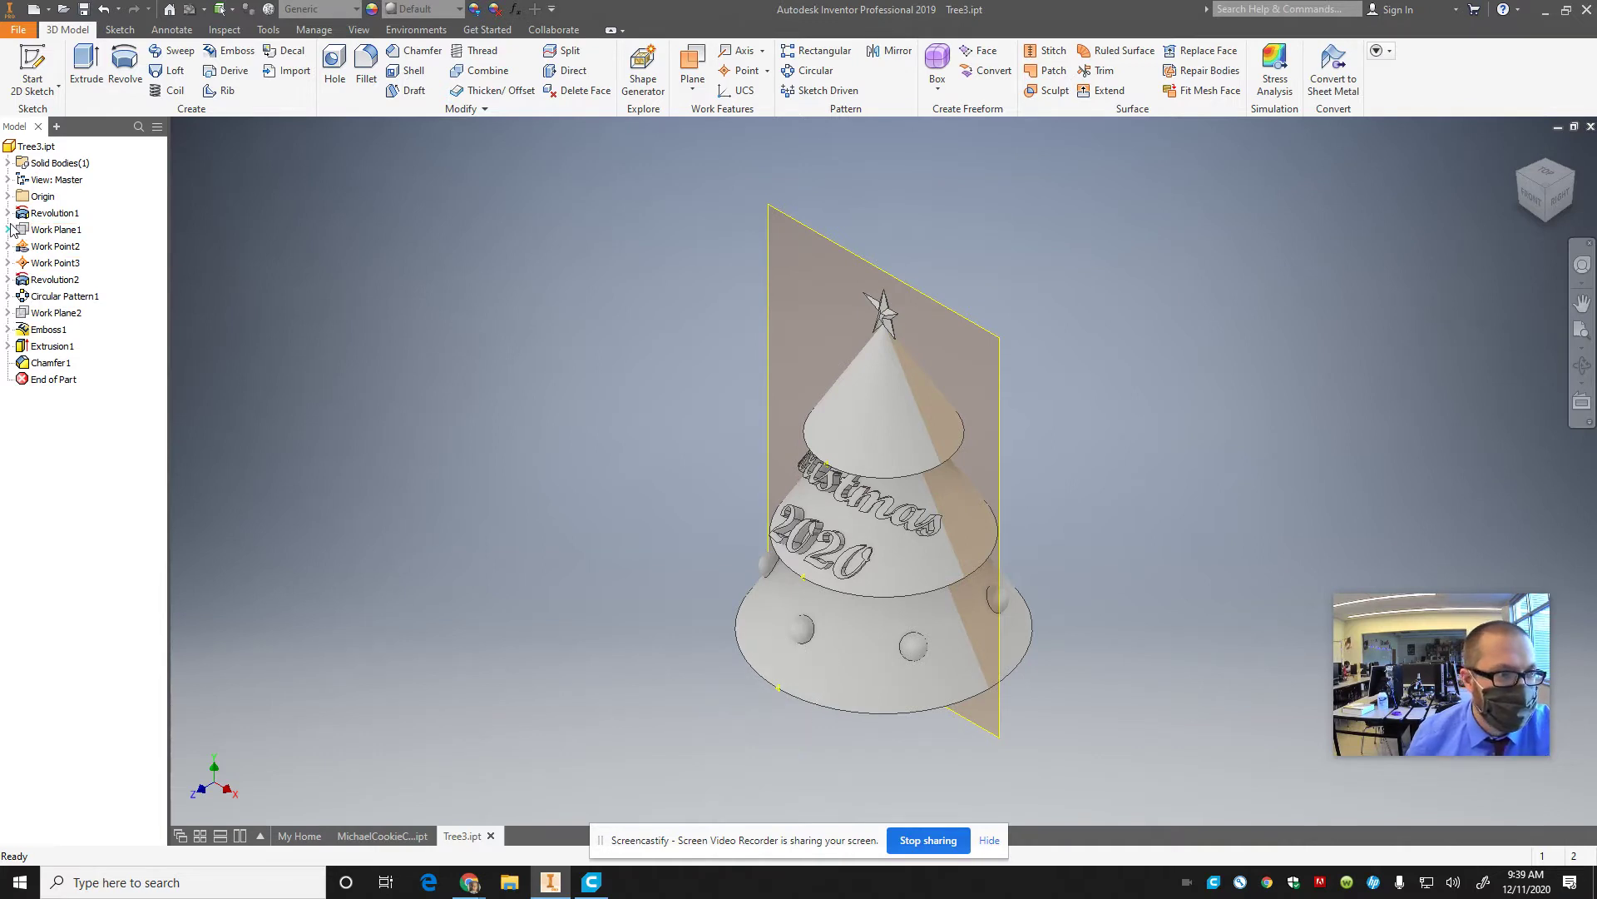
# - Expand the Origin, select the XY Plane, and show the work plane options
pyautogui.click(8, 195)
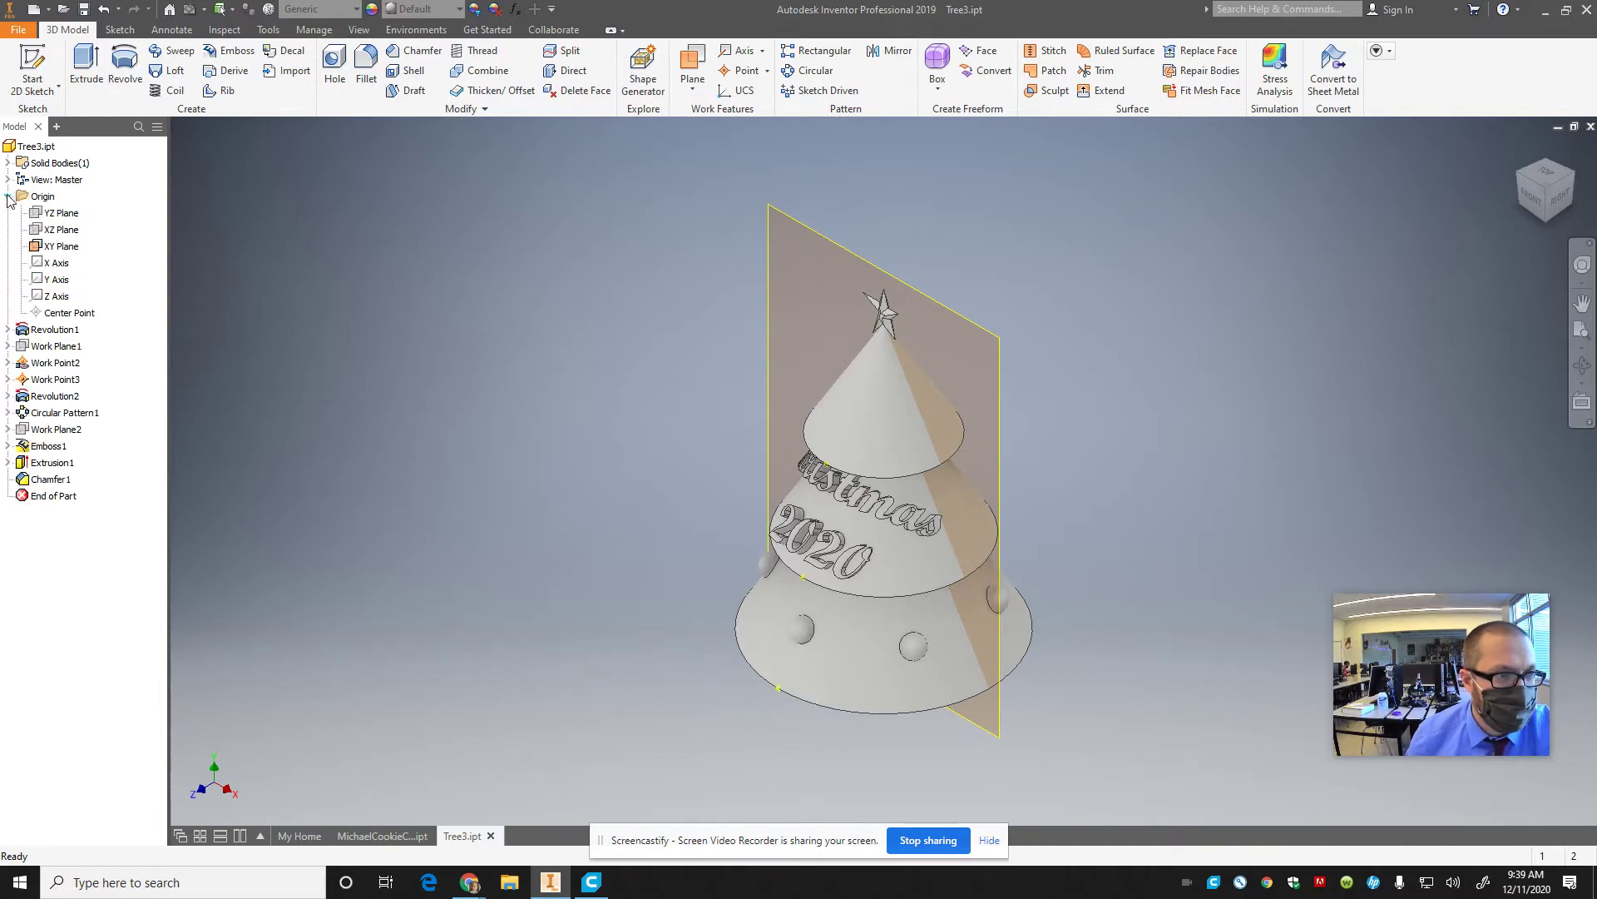
pyautogui.click(55, 246)
pyautogui.click(694, 87)
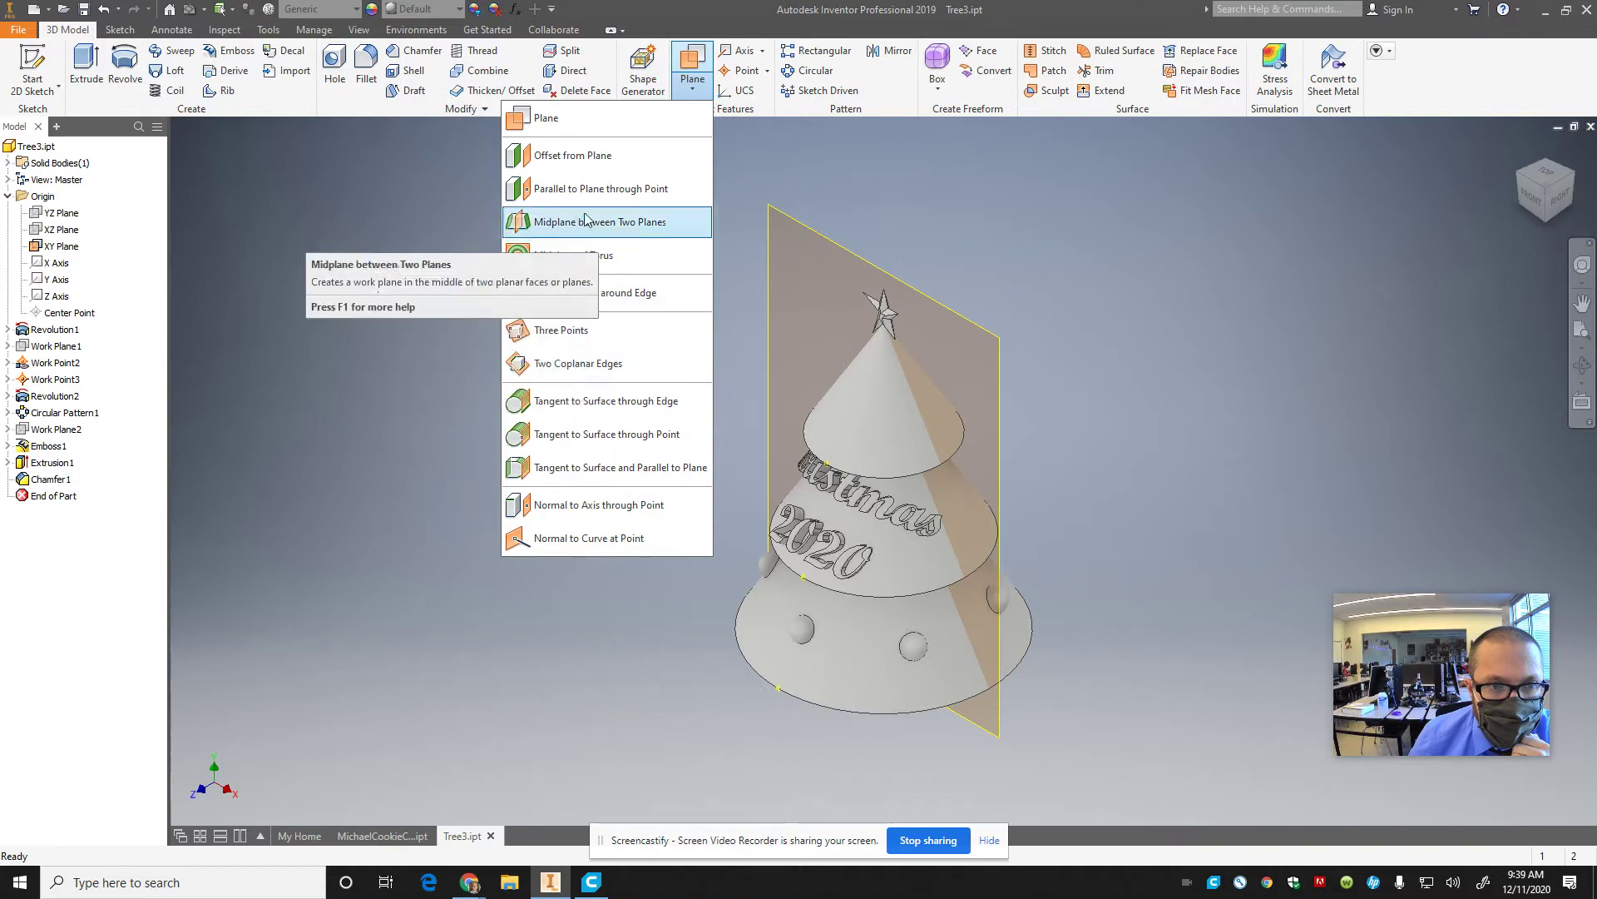
# - Create Work Plane3 offset 0.6875 in from the XY Plane, then hide the XY Plane
pyautogui.click(612, 163)
pyautogui.click(955, 308)
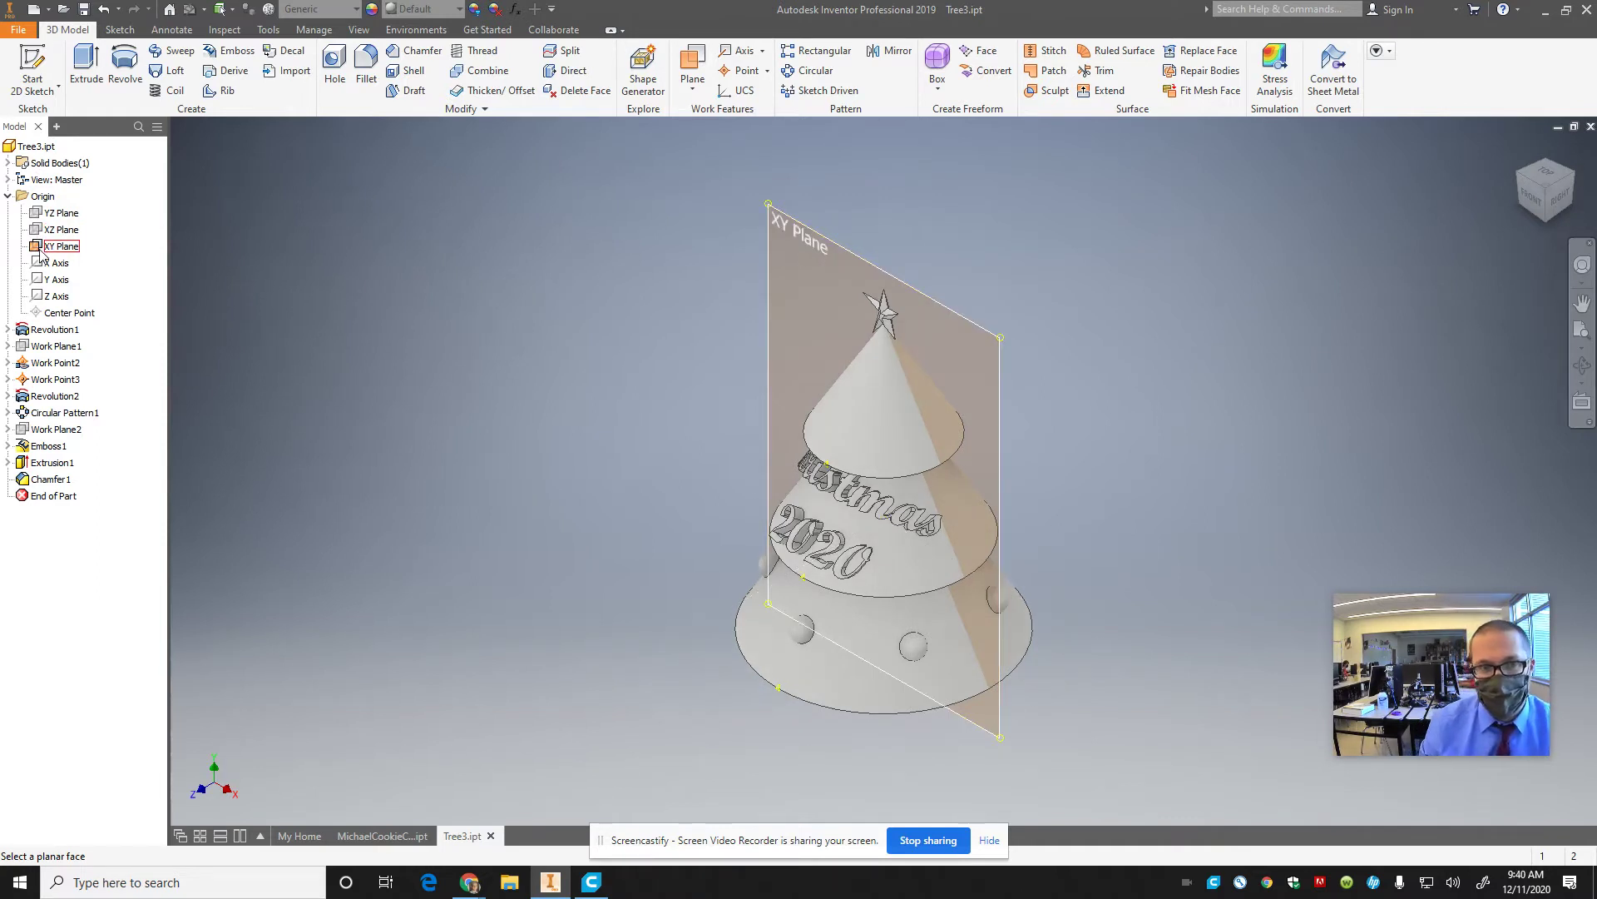
pyautogui.click(692, 79)
pyautogui.click(606, 152)
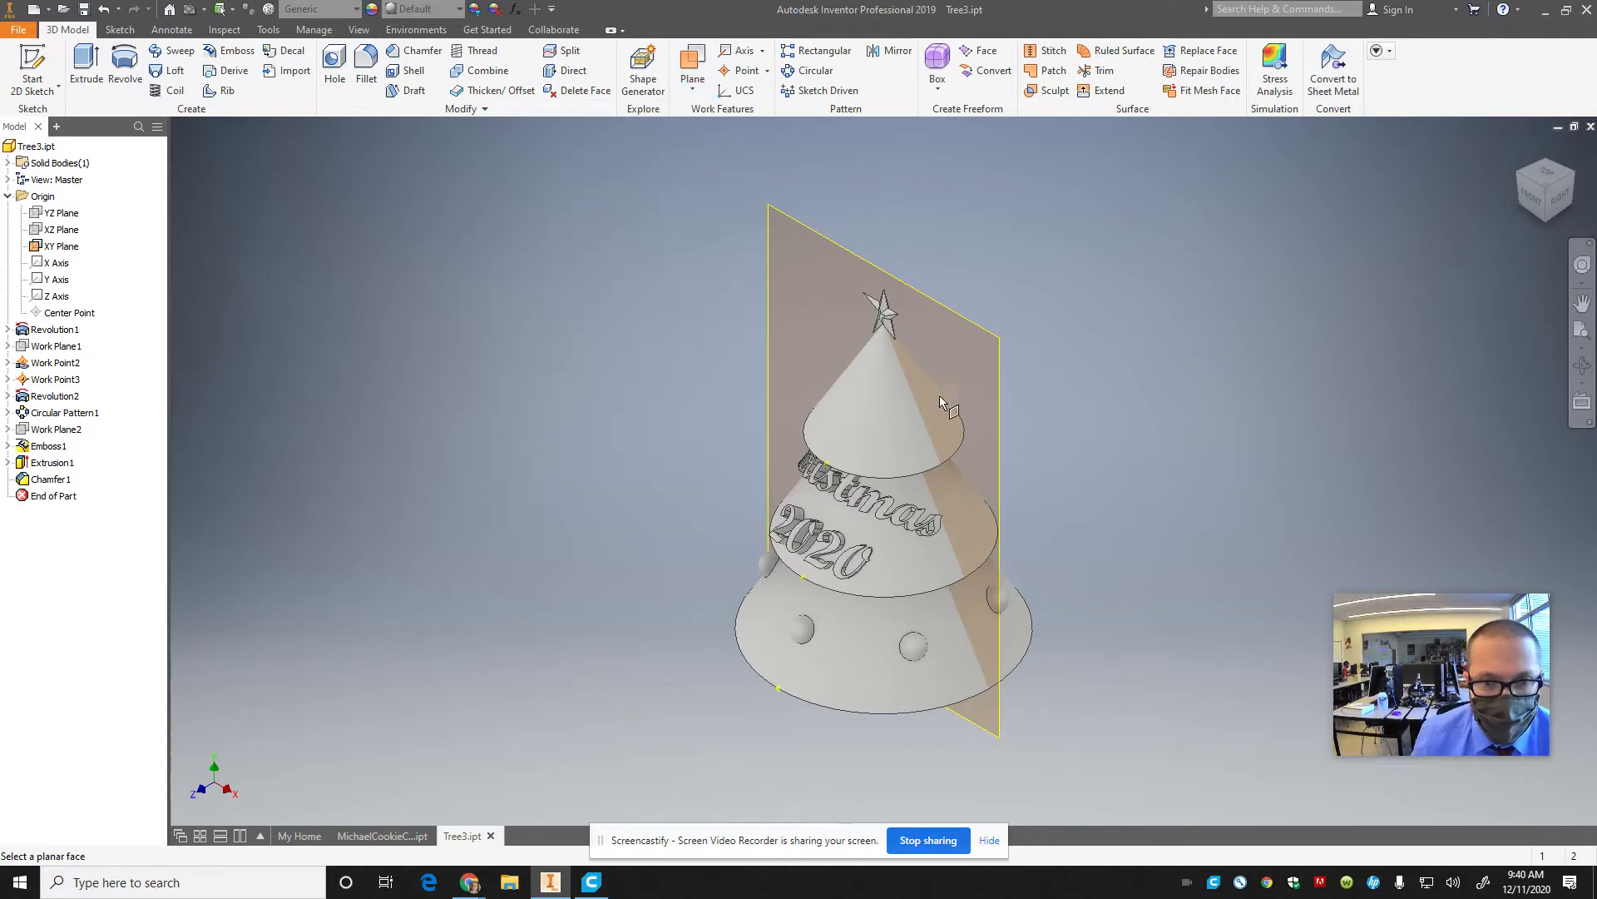
pyautogui.click(920, 298)
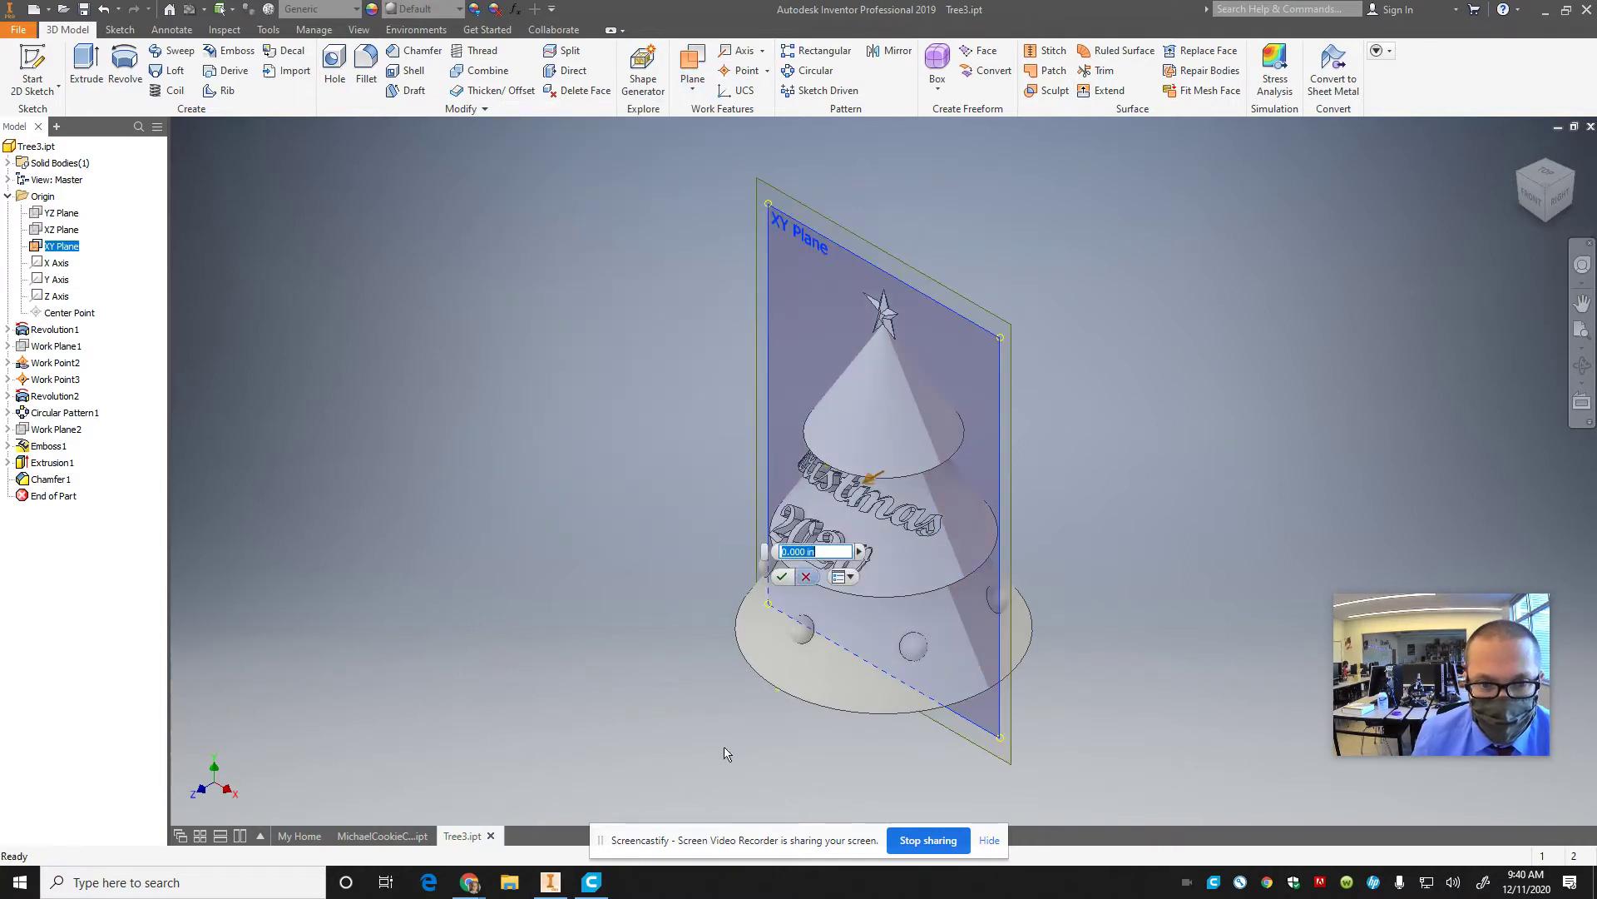
pyautogui.moveTo(865, 485); pyautogui.dragTo(815, 524)
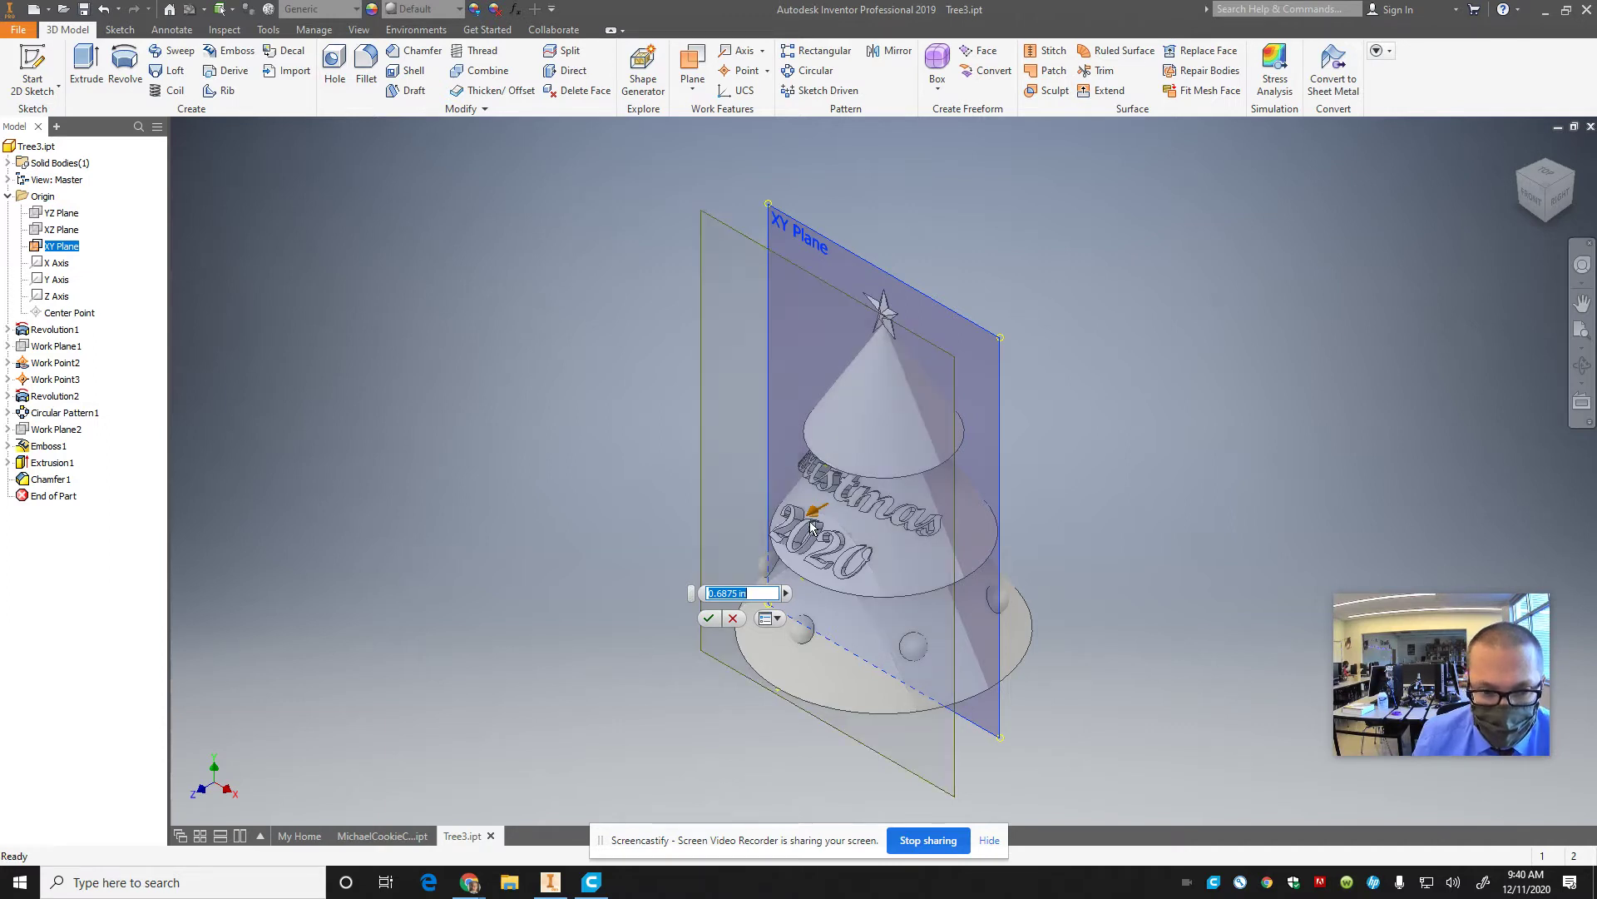
pyautogui.press('Return')
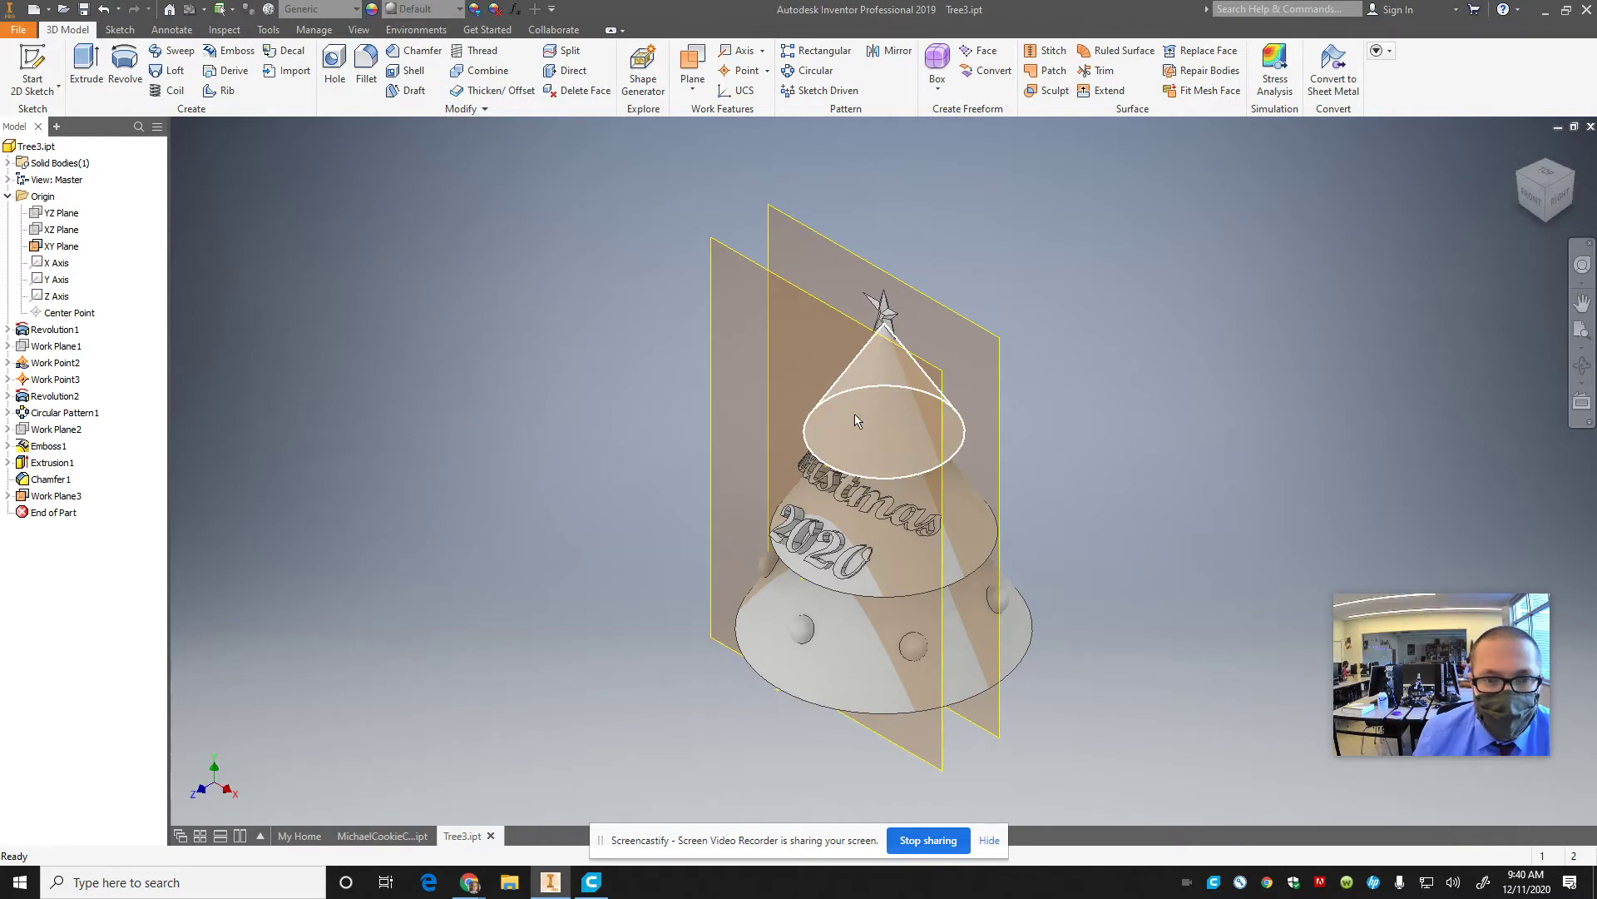
pyautogui.rightClick(34, 249)
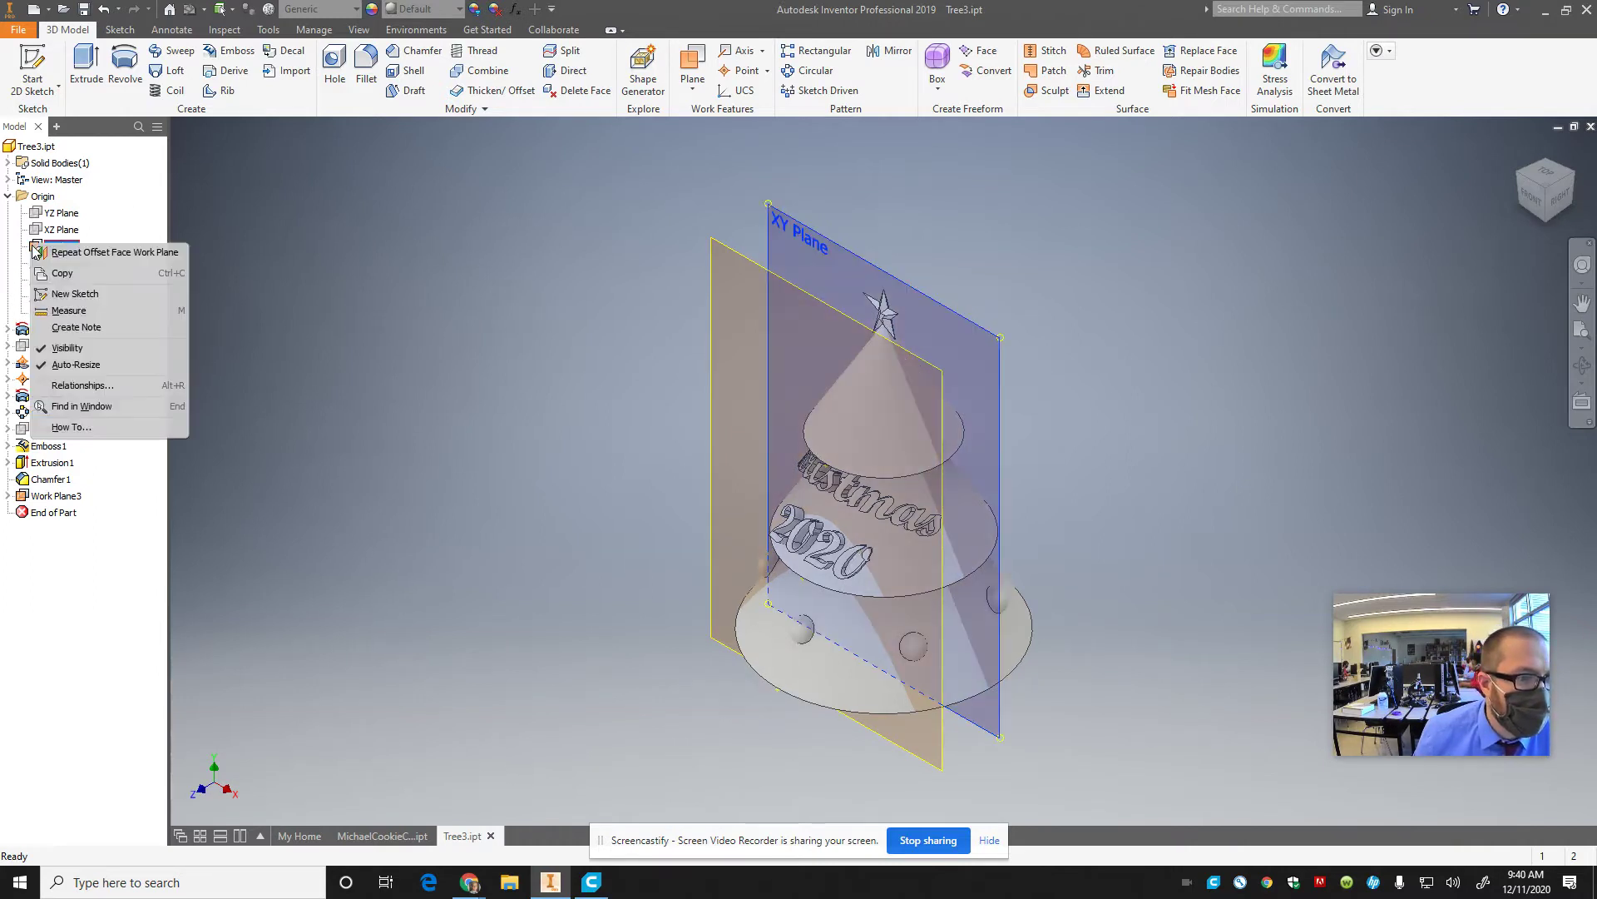
pyautogui.click(73, 347)
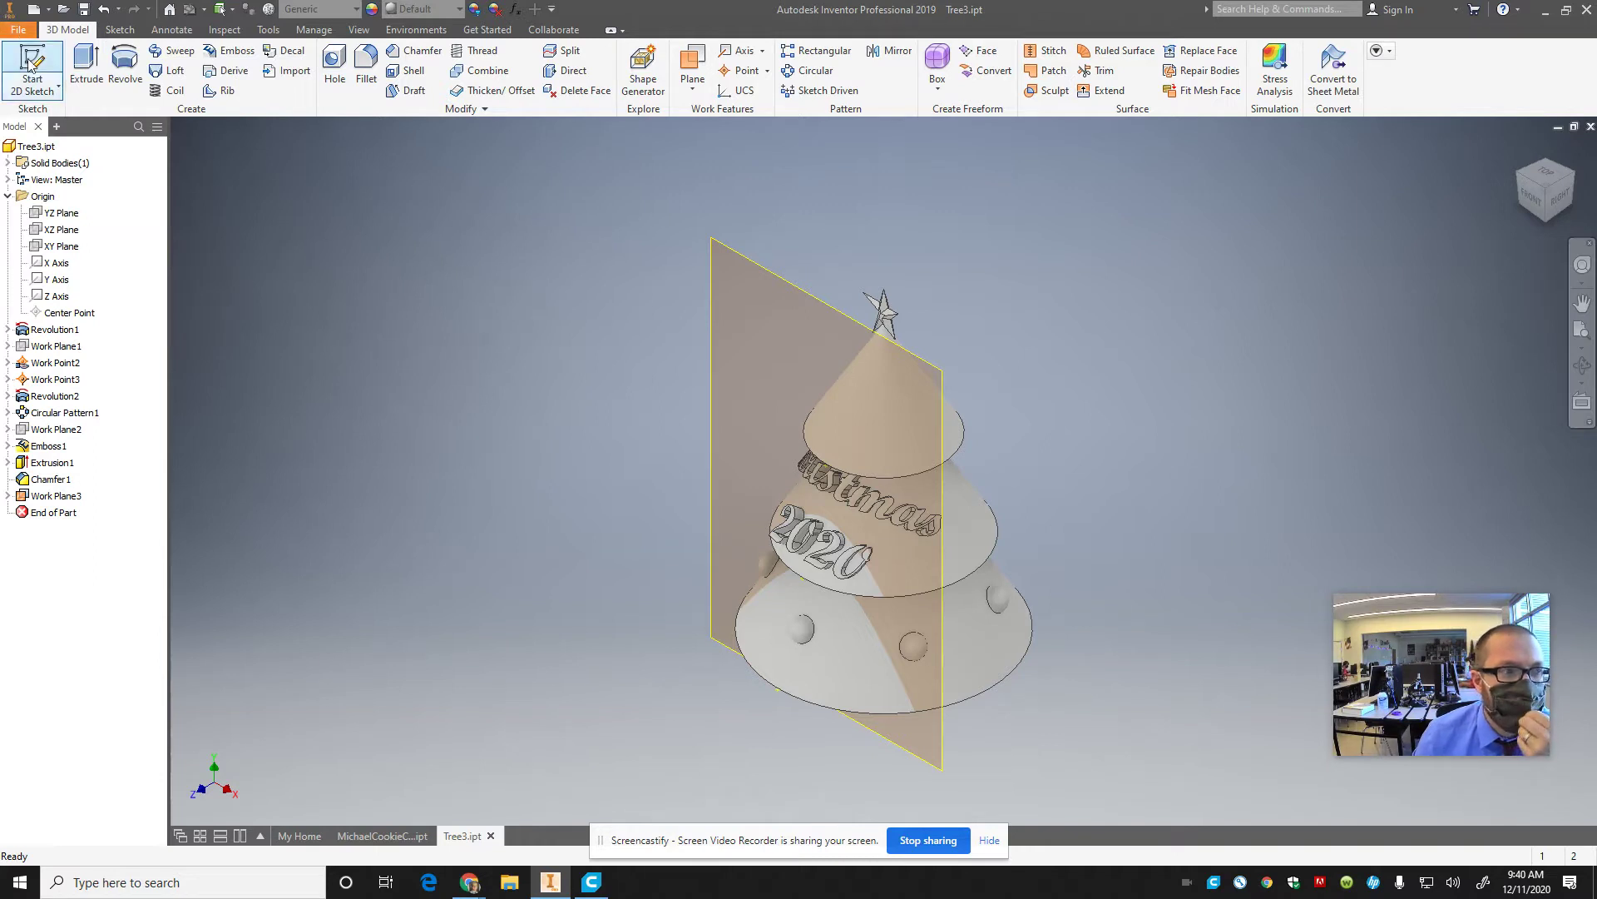
# - Start a 2D sketch on Work Plane3 viewed from the front
pyautogui.click(31, 65)
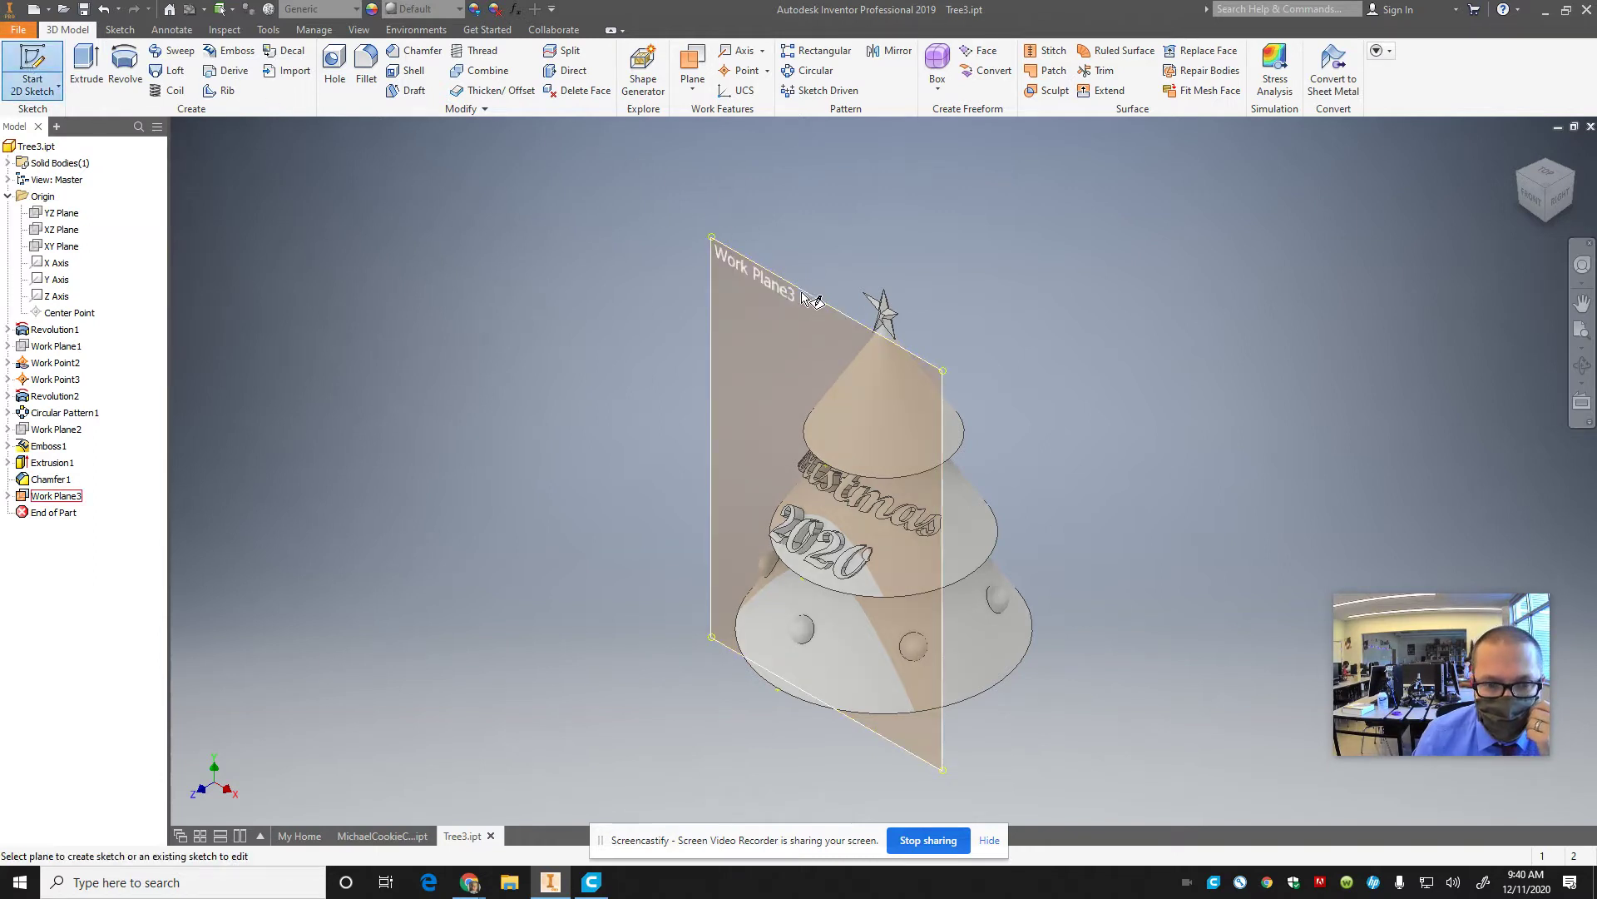
pyautogui.click(819, 301)
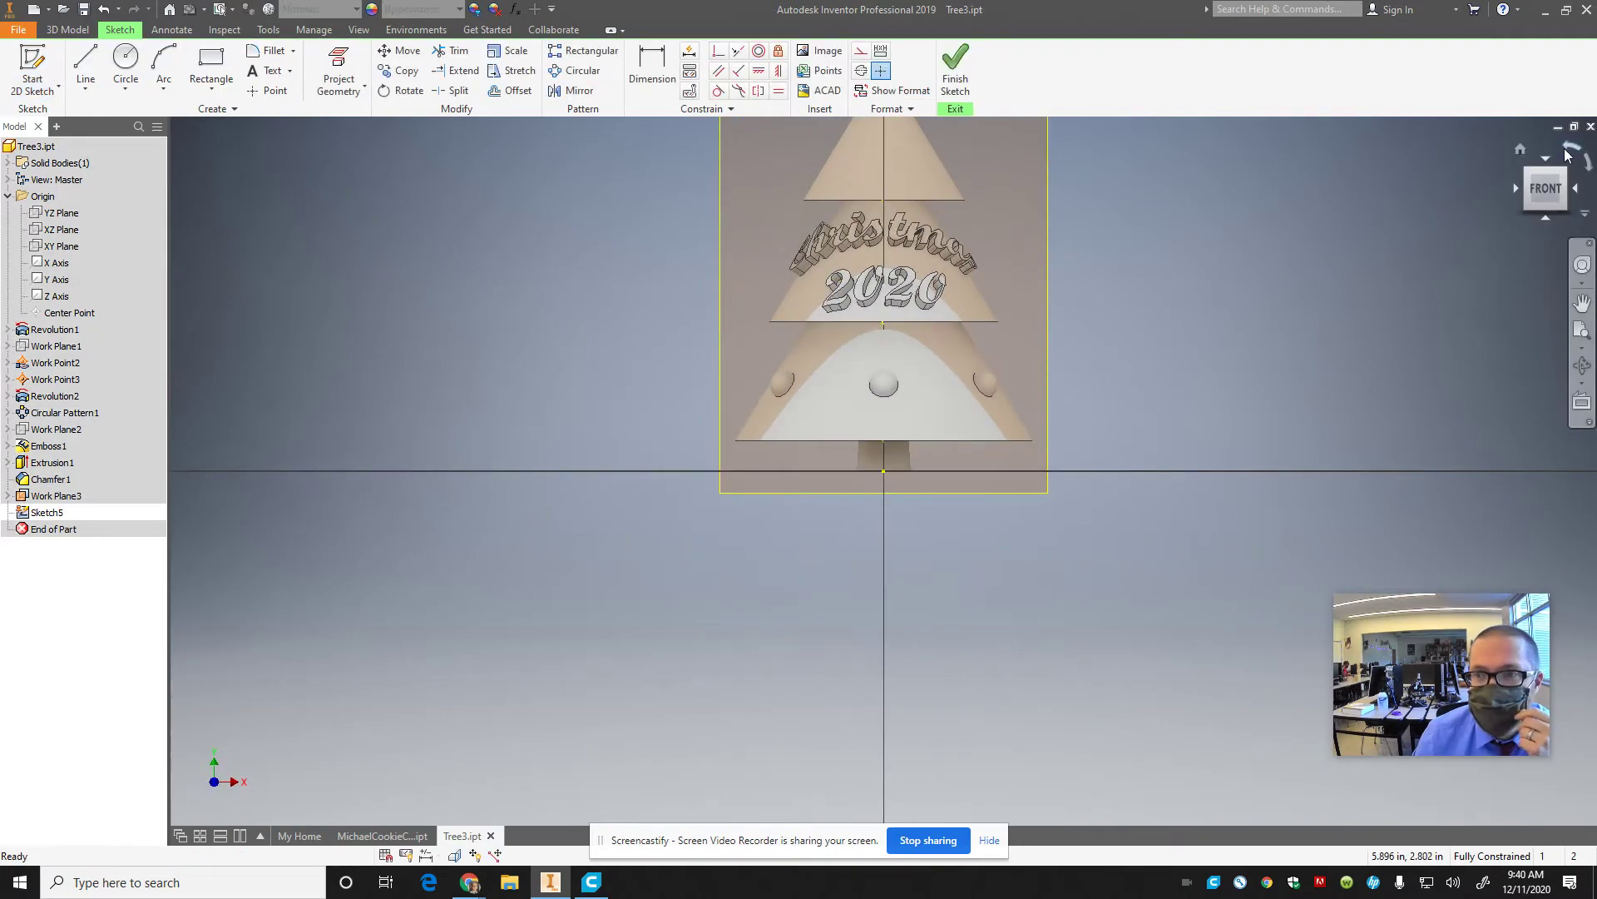
pyautogui.click(1544, 191)
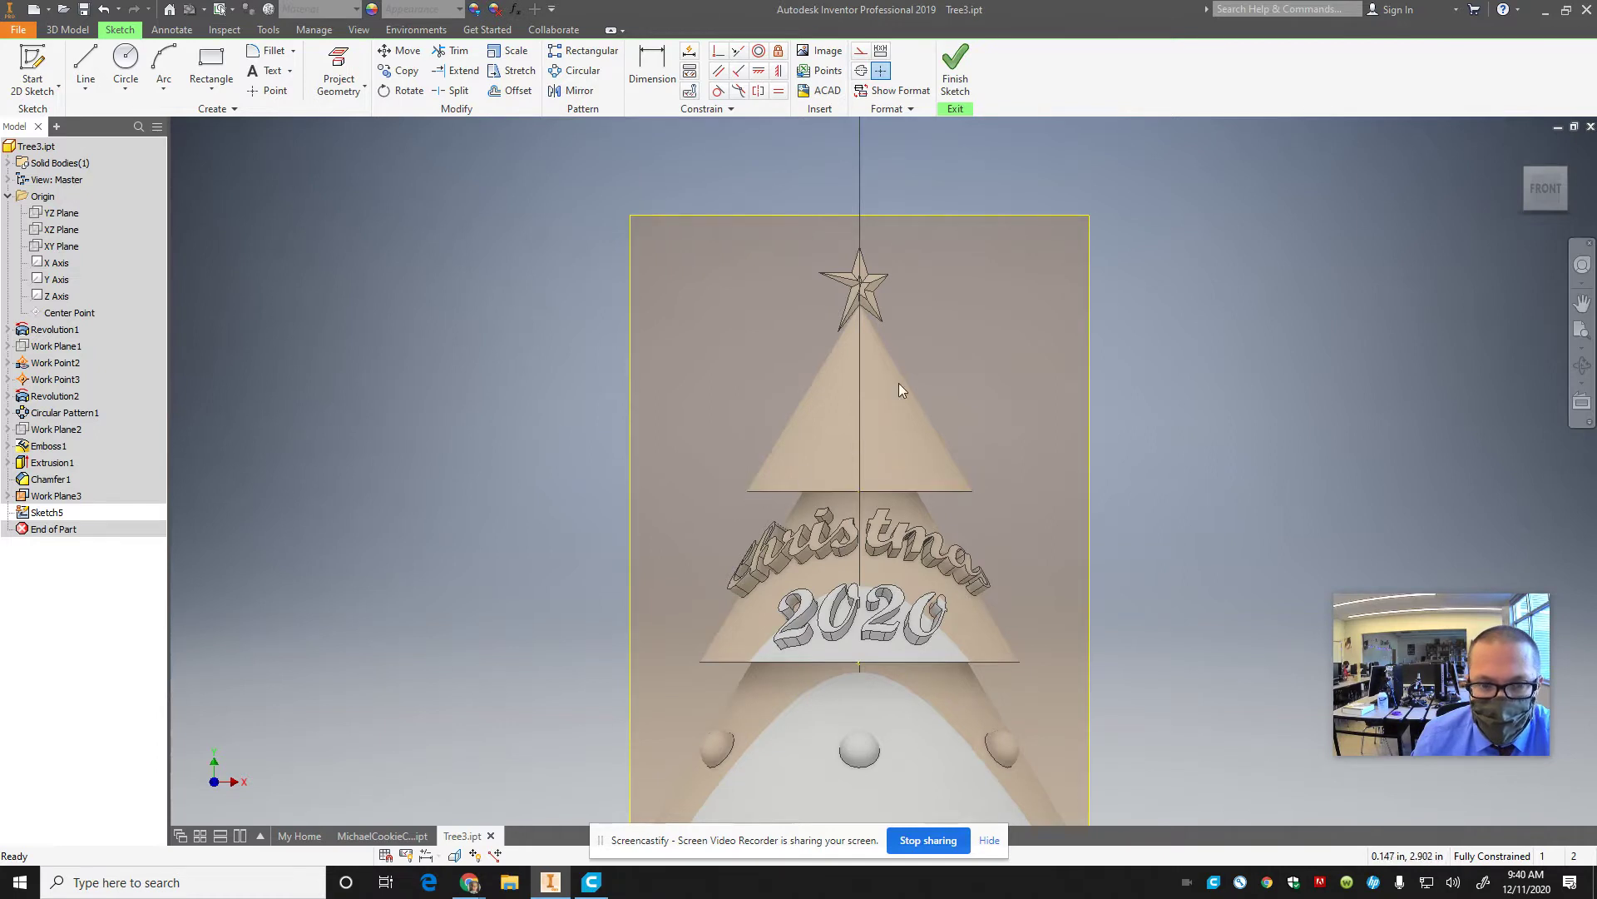
# - Project the top cone's right, left and bottom edges into the sketch
pyautogui.click(339, 70)
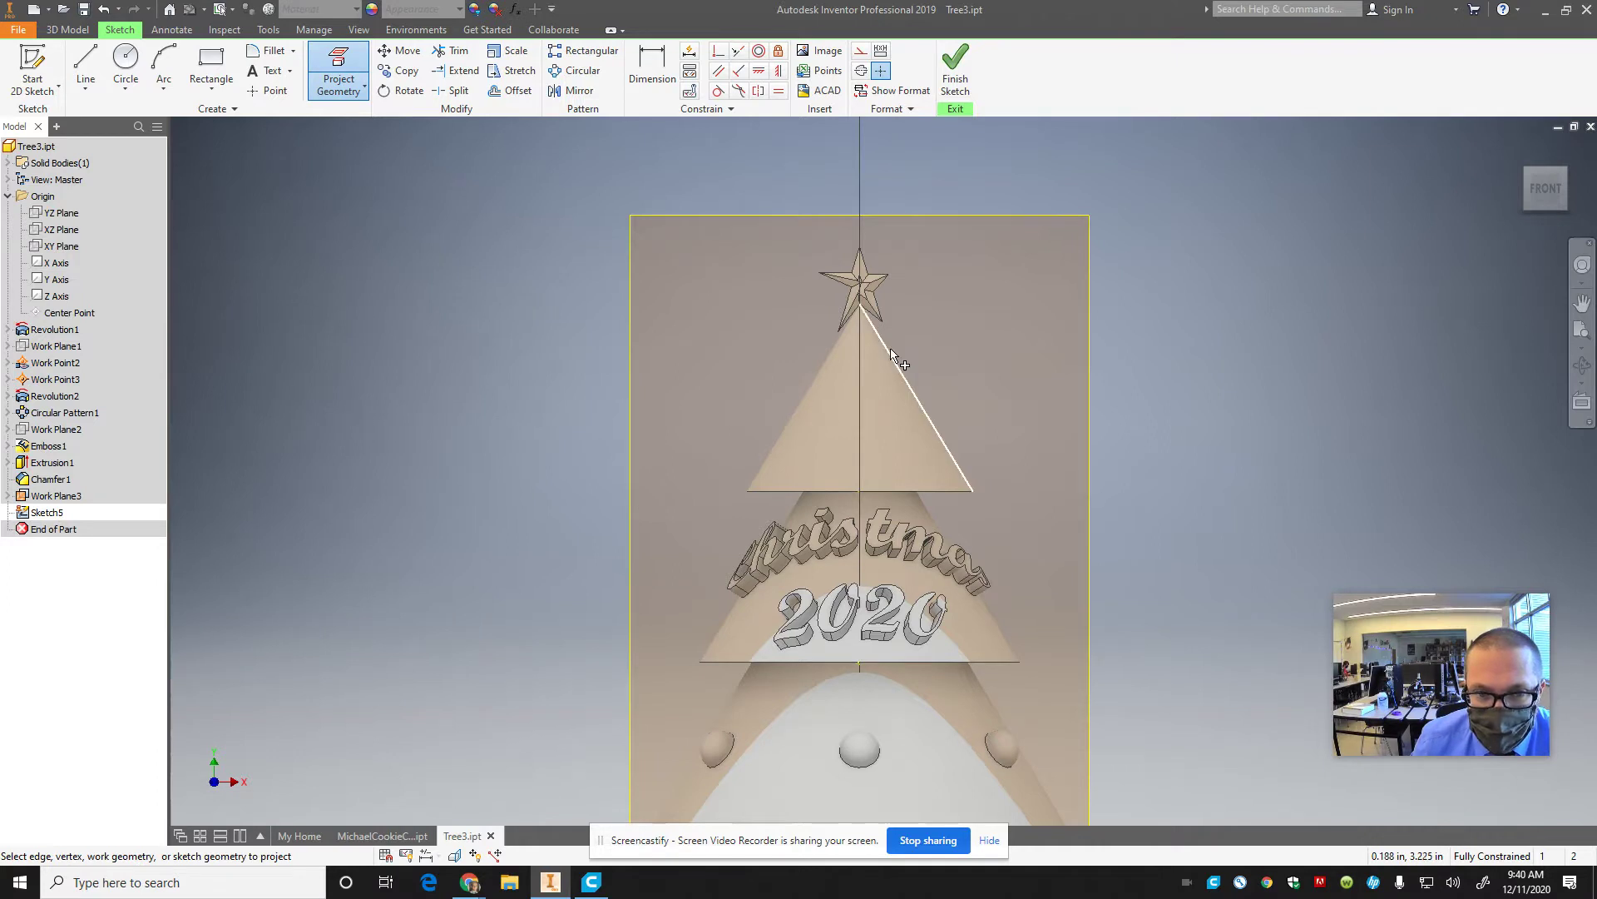
pyautogui.click(891, 353)
pyautogui.click(822, 369)
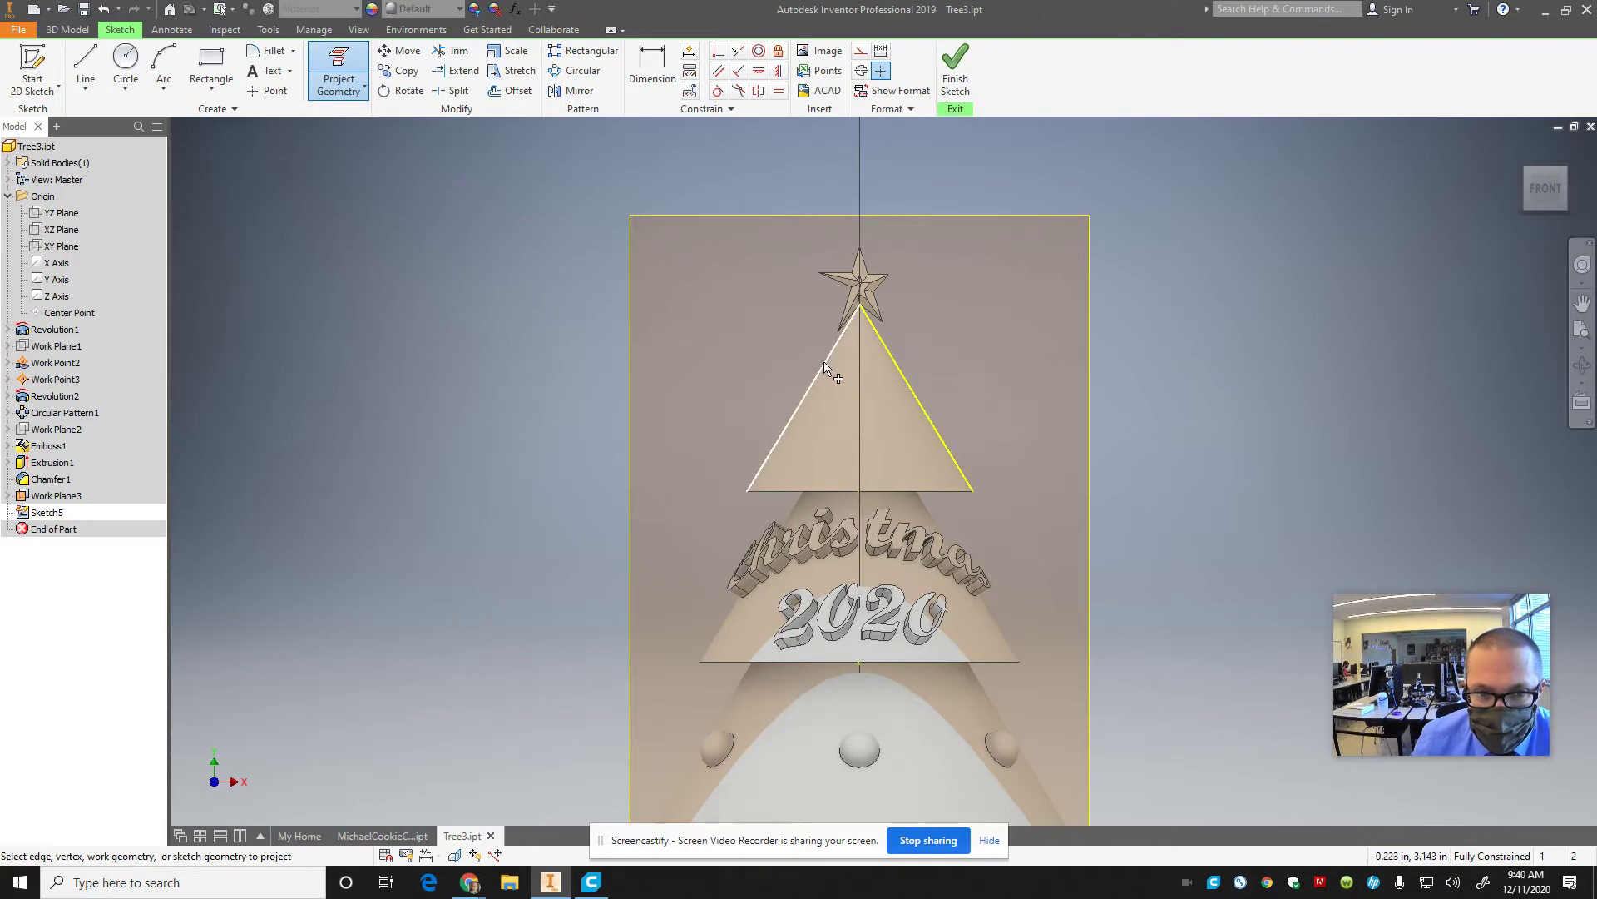
pyautogui.click(831, 489)
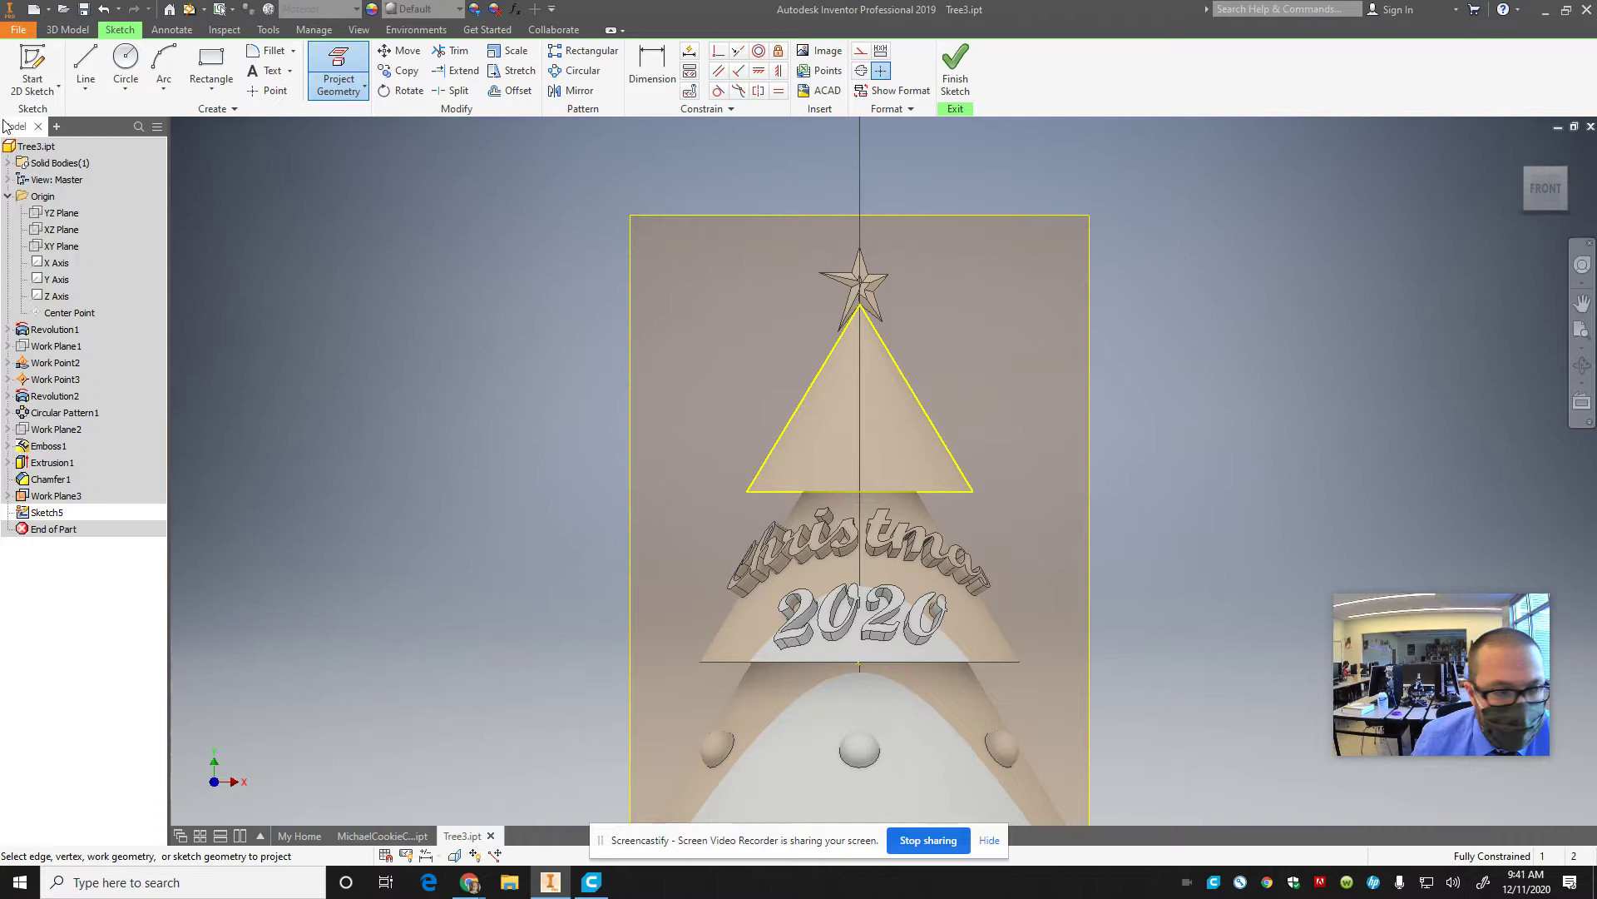
# - Draw the first garland spline across the triangle from its bottom-left corner
pyautogui.click(89, 86)
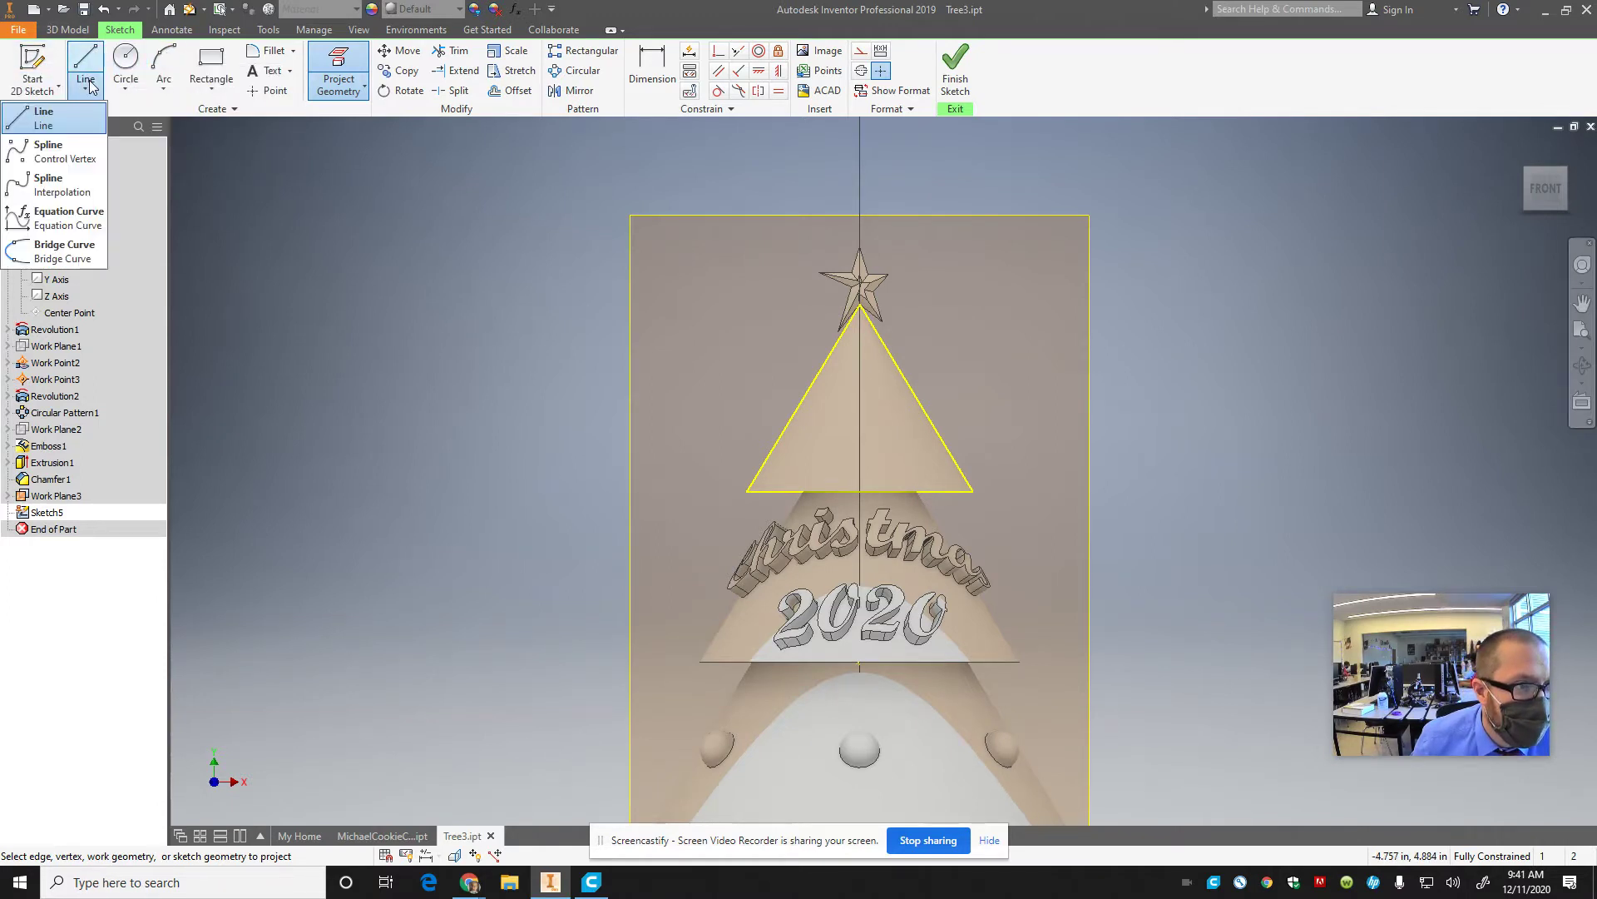
pyautogui.click(51, 153)
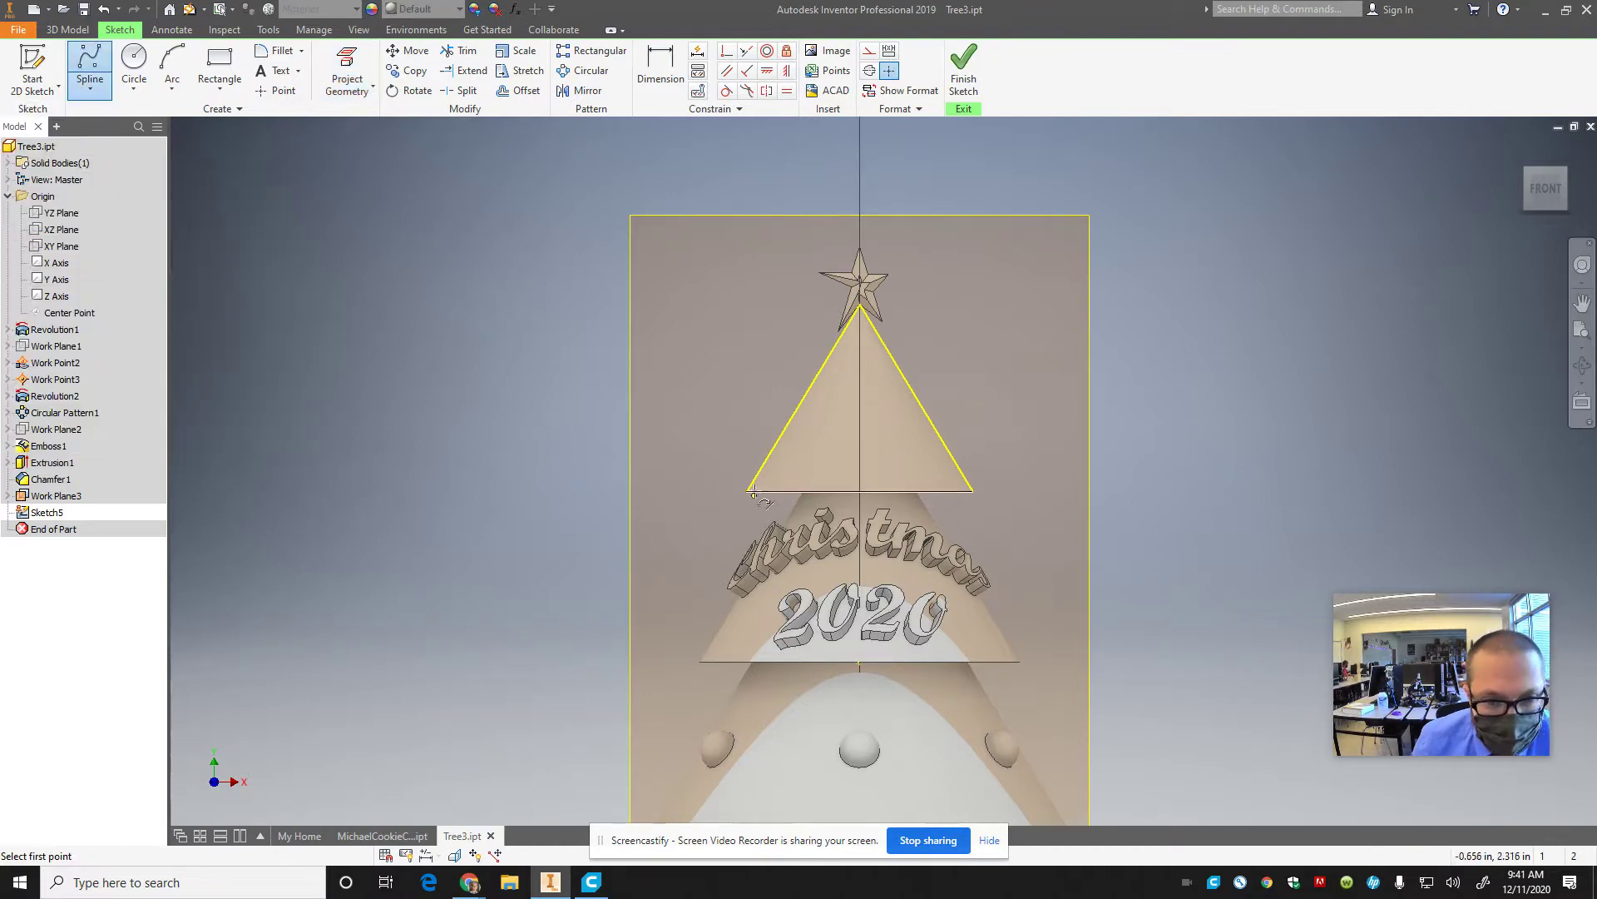
pyautogui.click(754, 487)
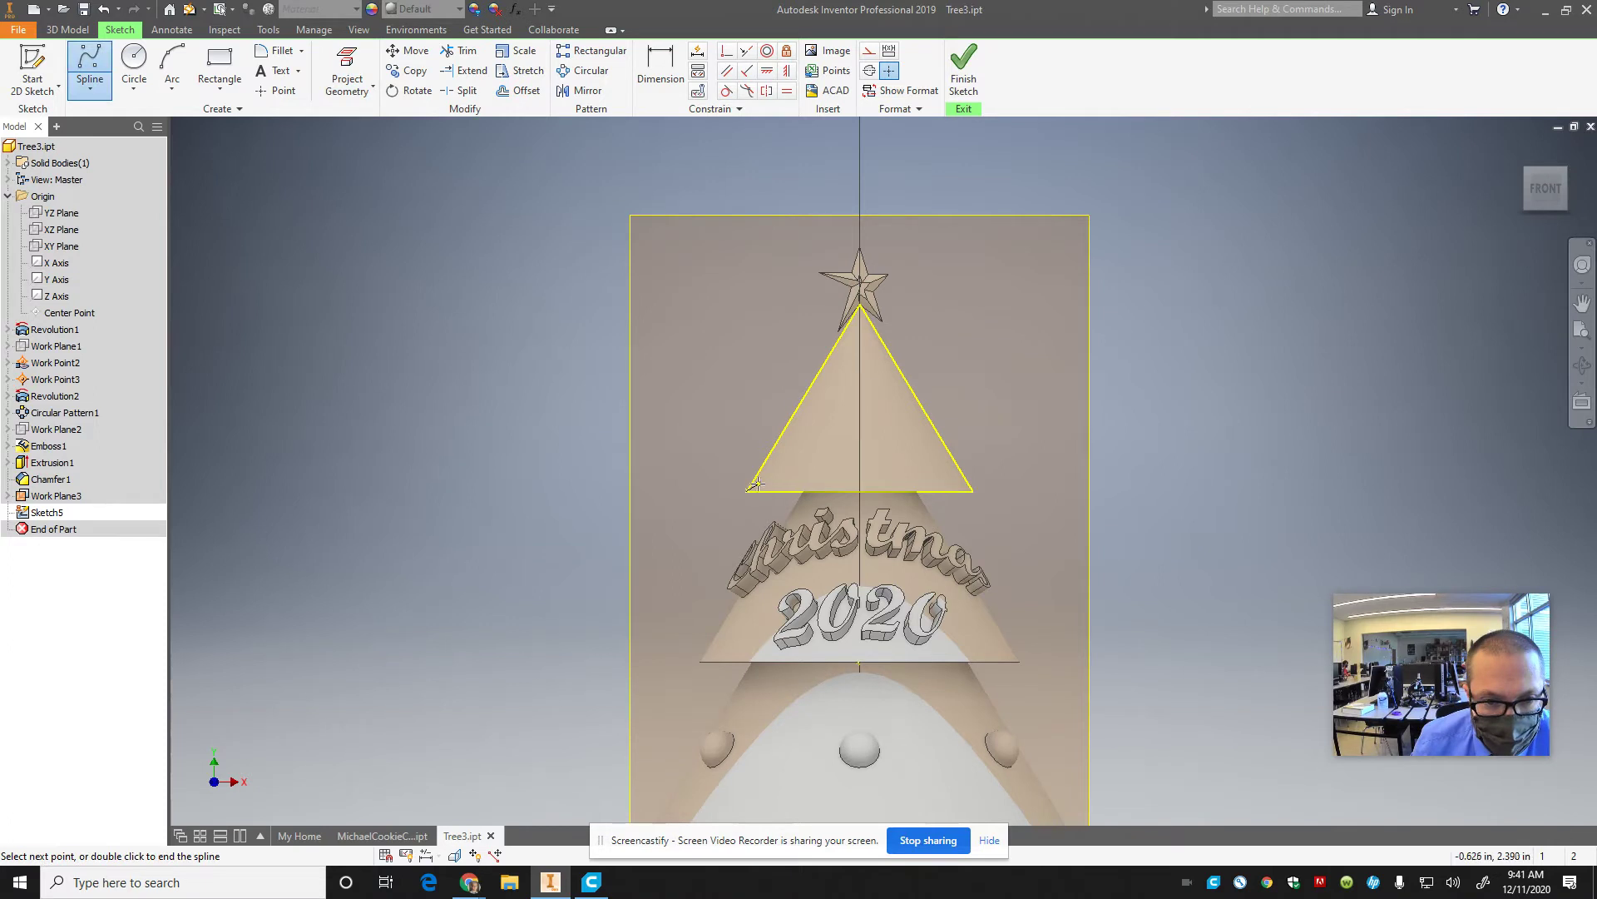
pyautogui.click(809, 470)
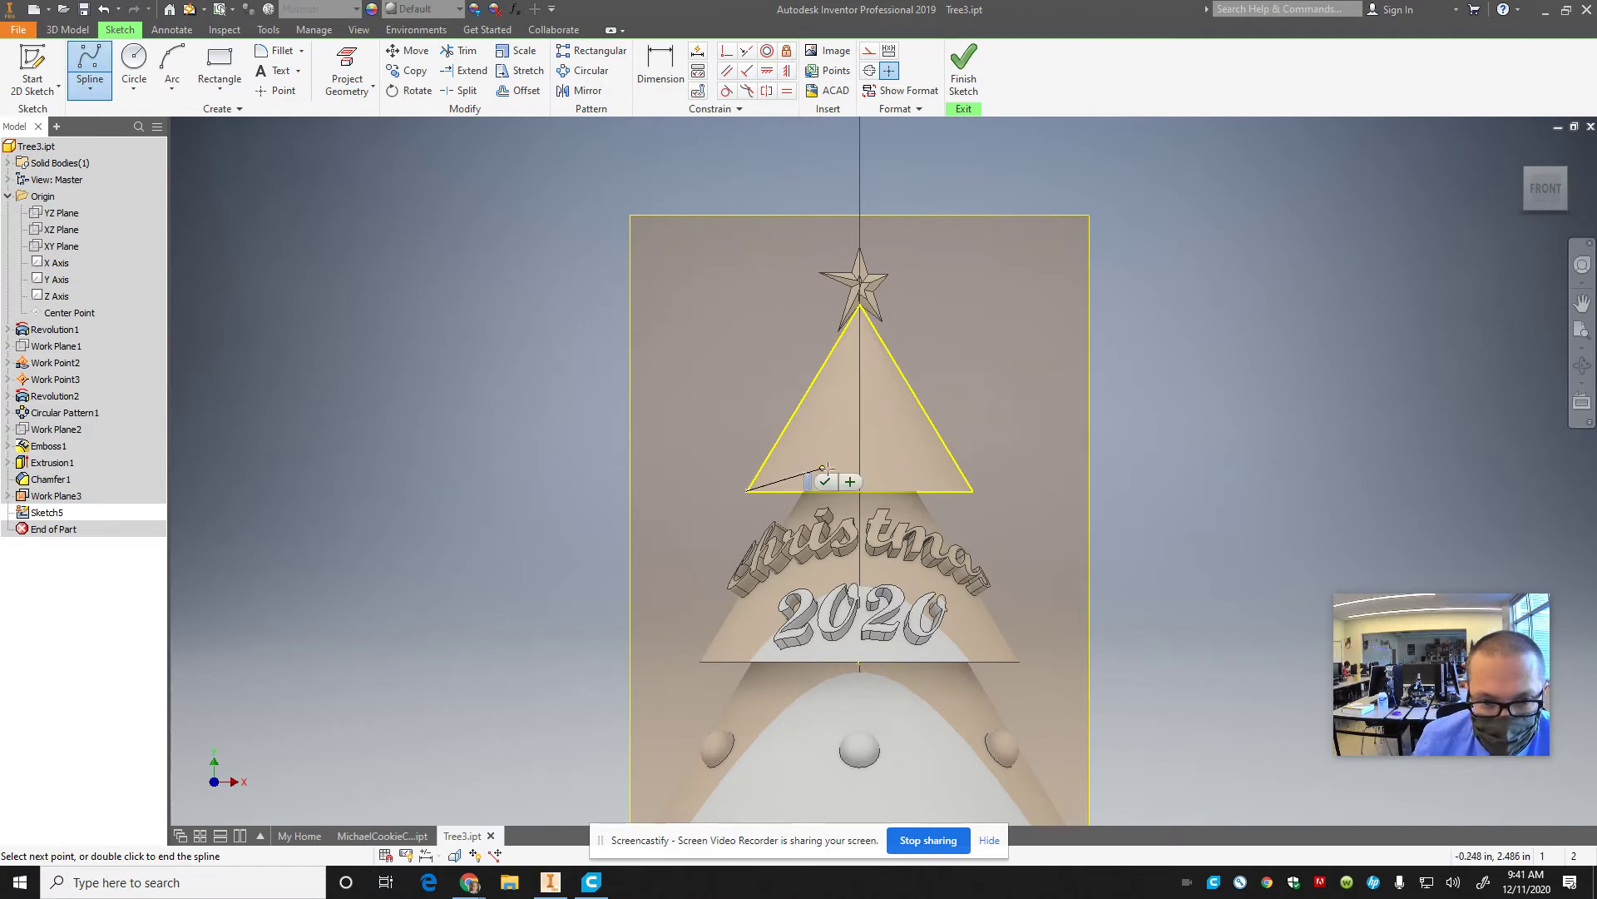
pyautogui.click(880, 447)
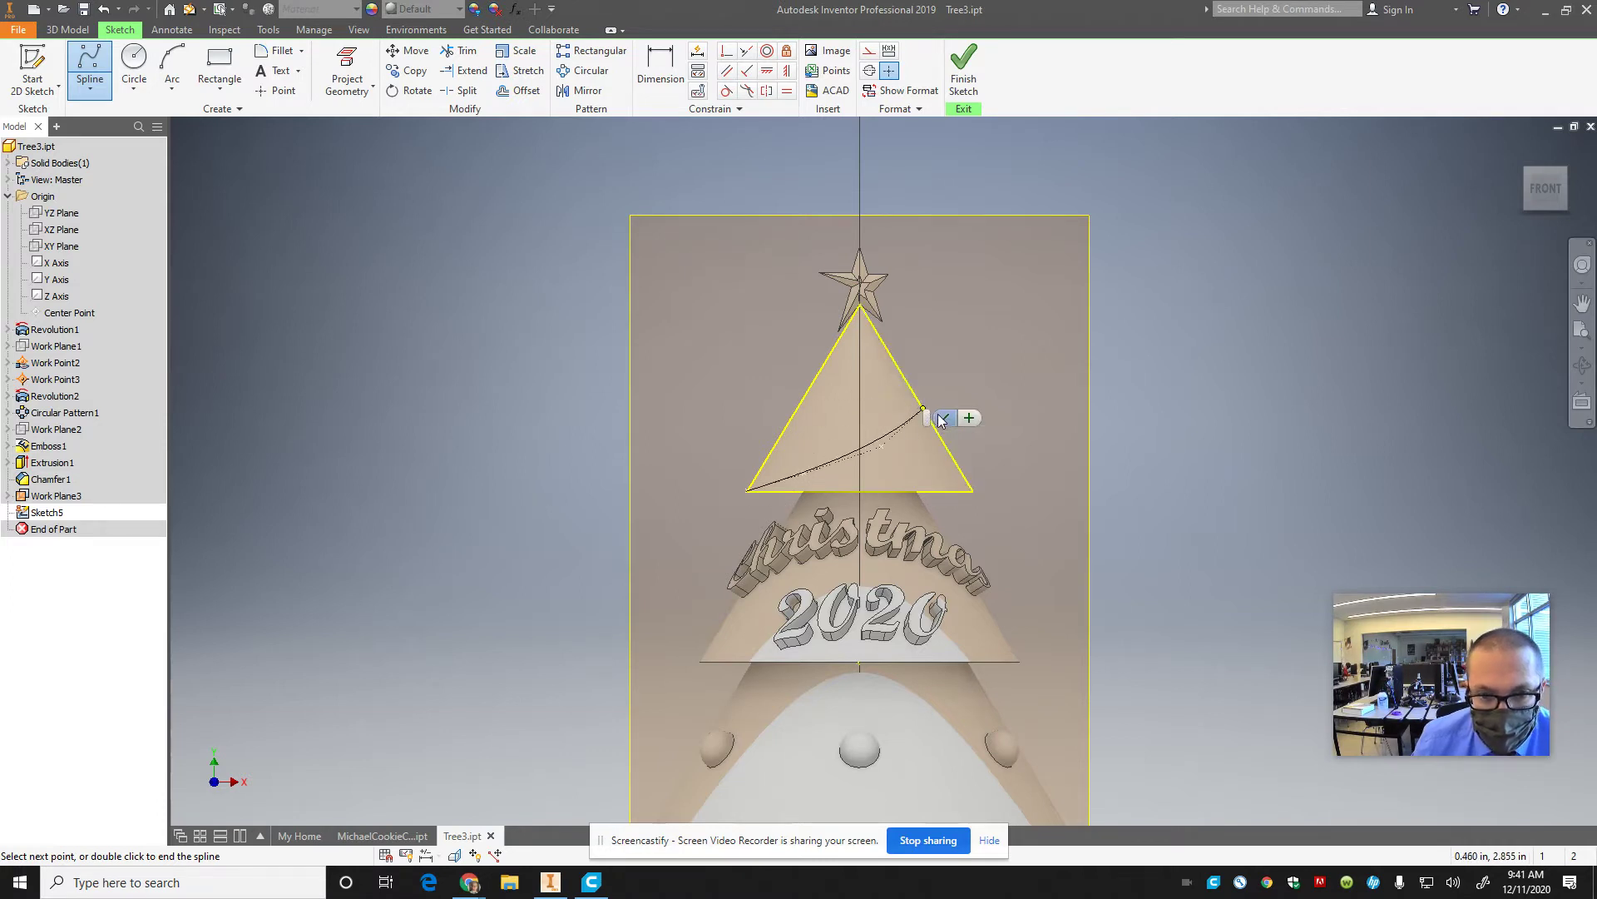
pyautogui.click(943, 418)
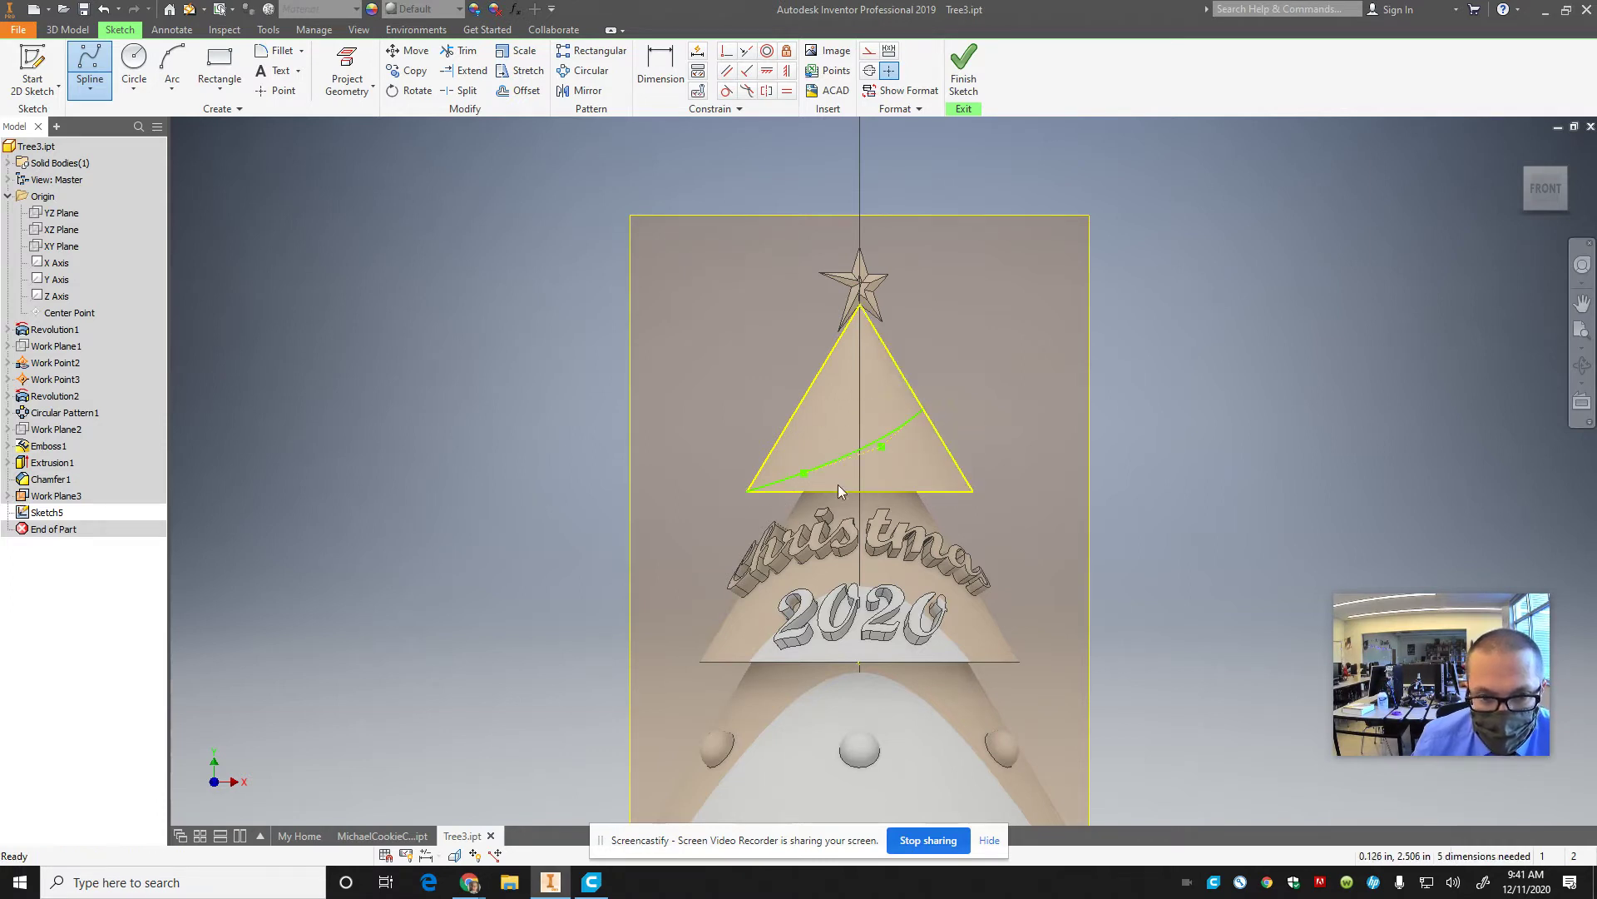
# - Draw a second spline from the base and slide its end along the cone edge
pyautogui.click(92, 71)
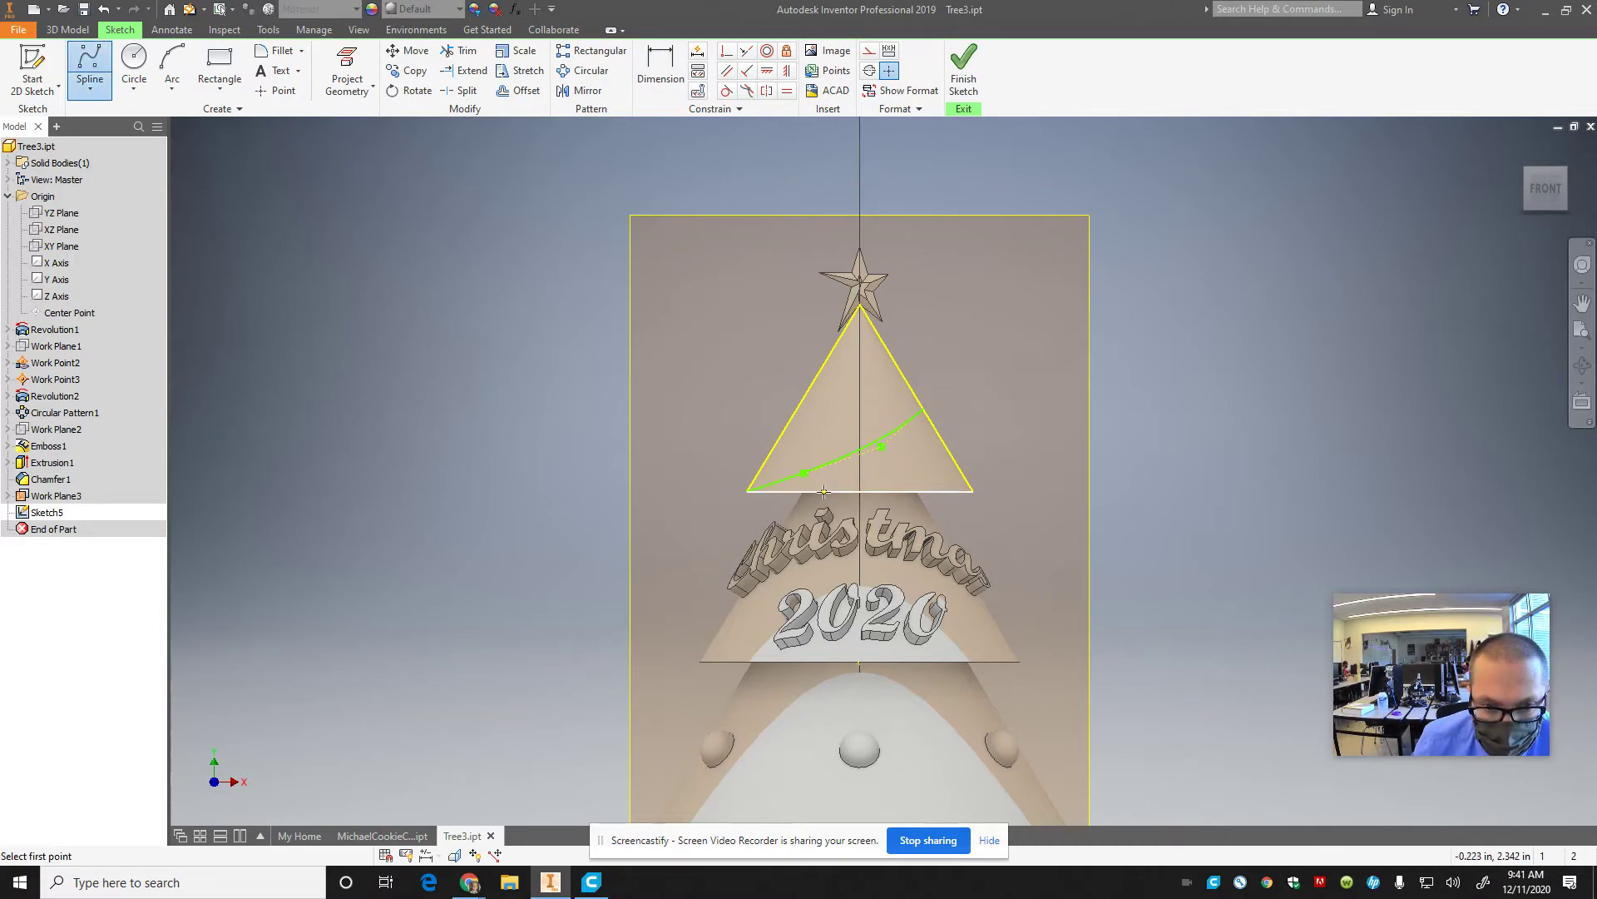
pyautogui.click(824, 490)
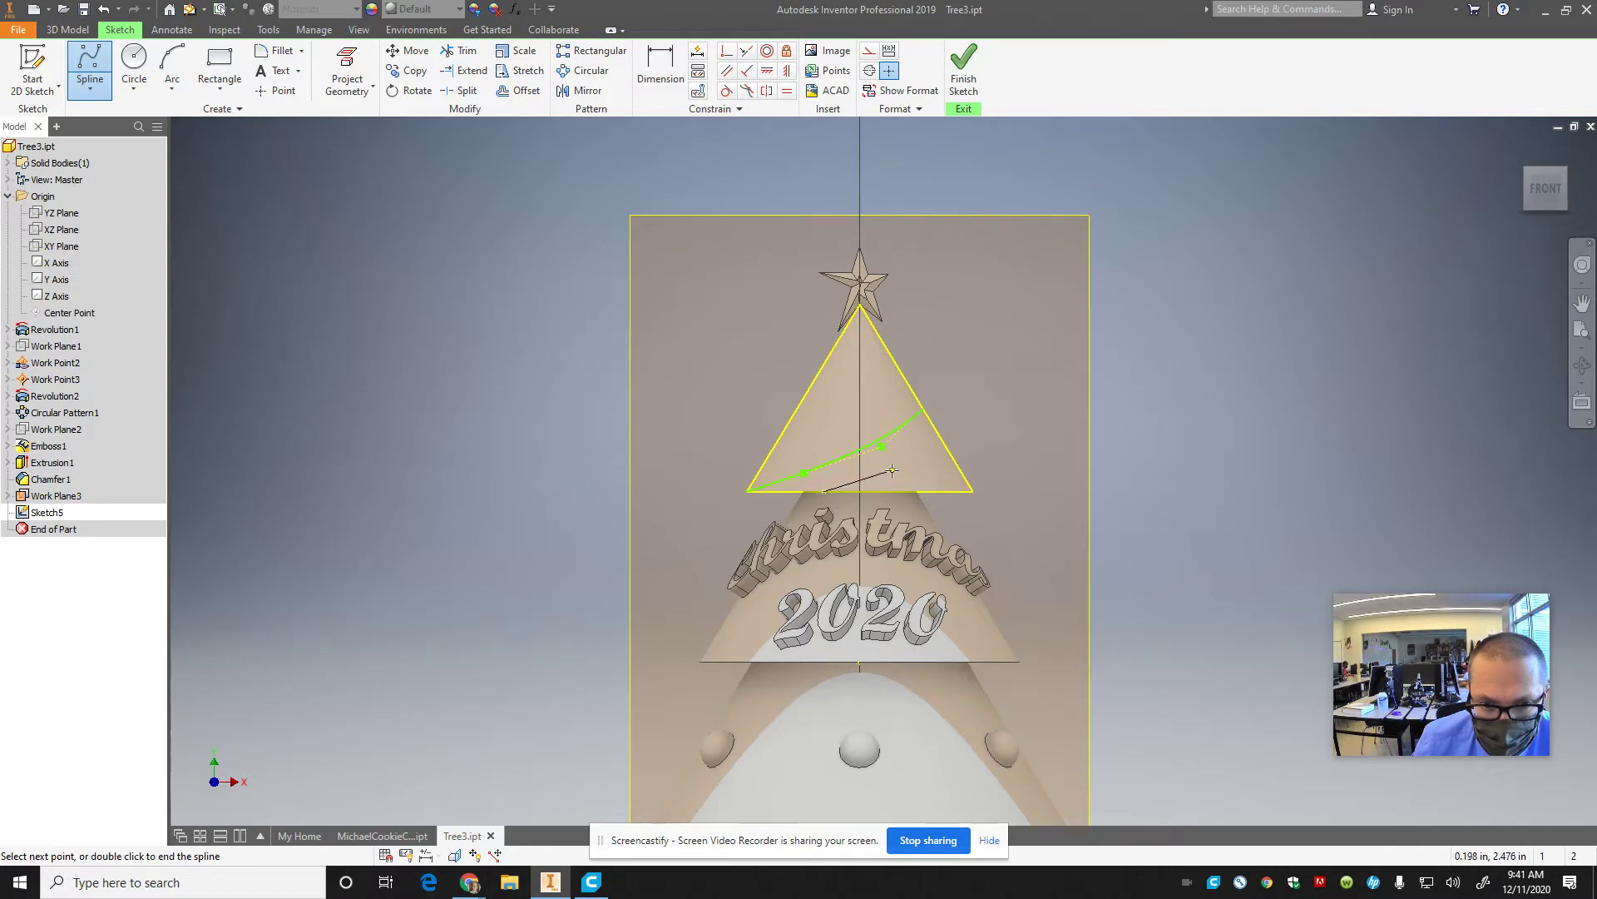
pyautogui.click(894, 469)
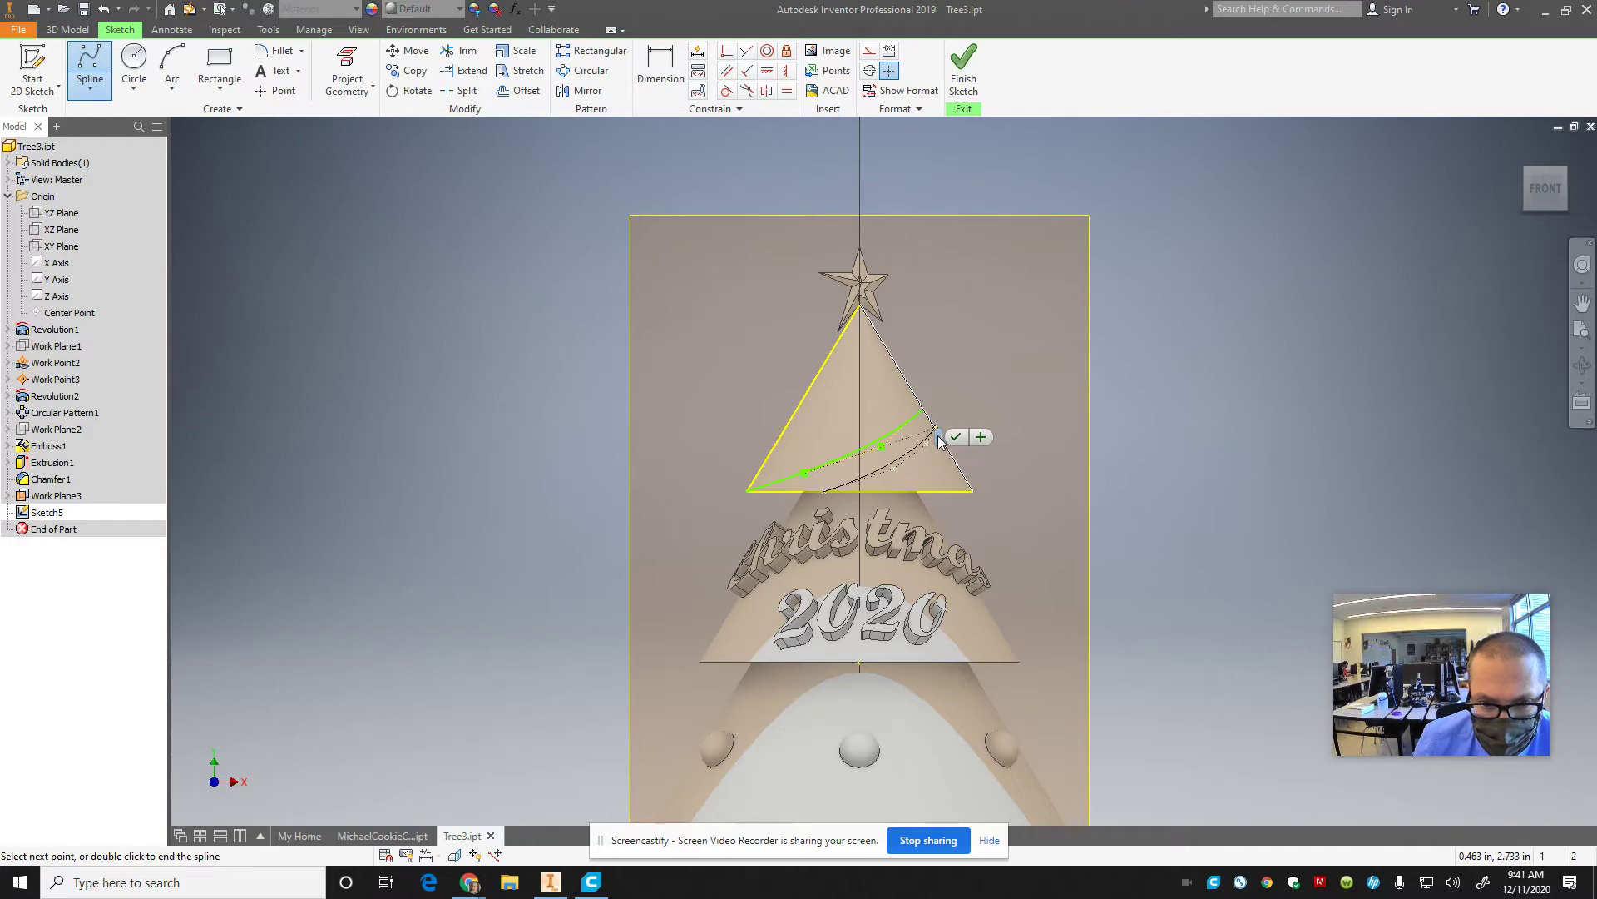
pyautogui.click(955, 438)
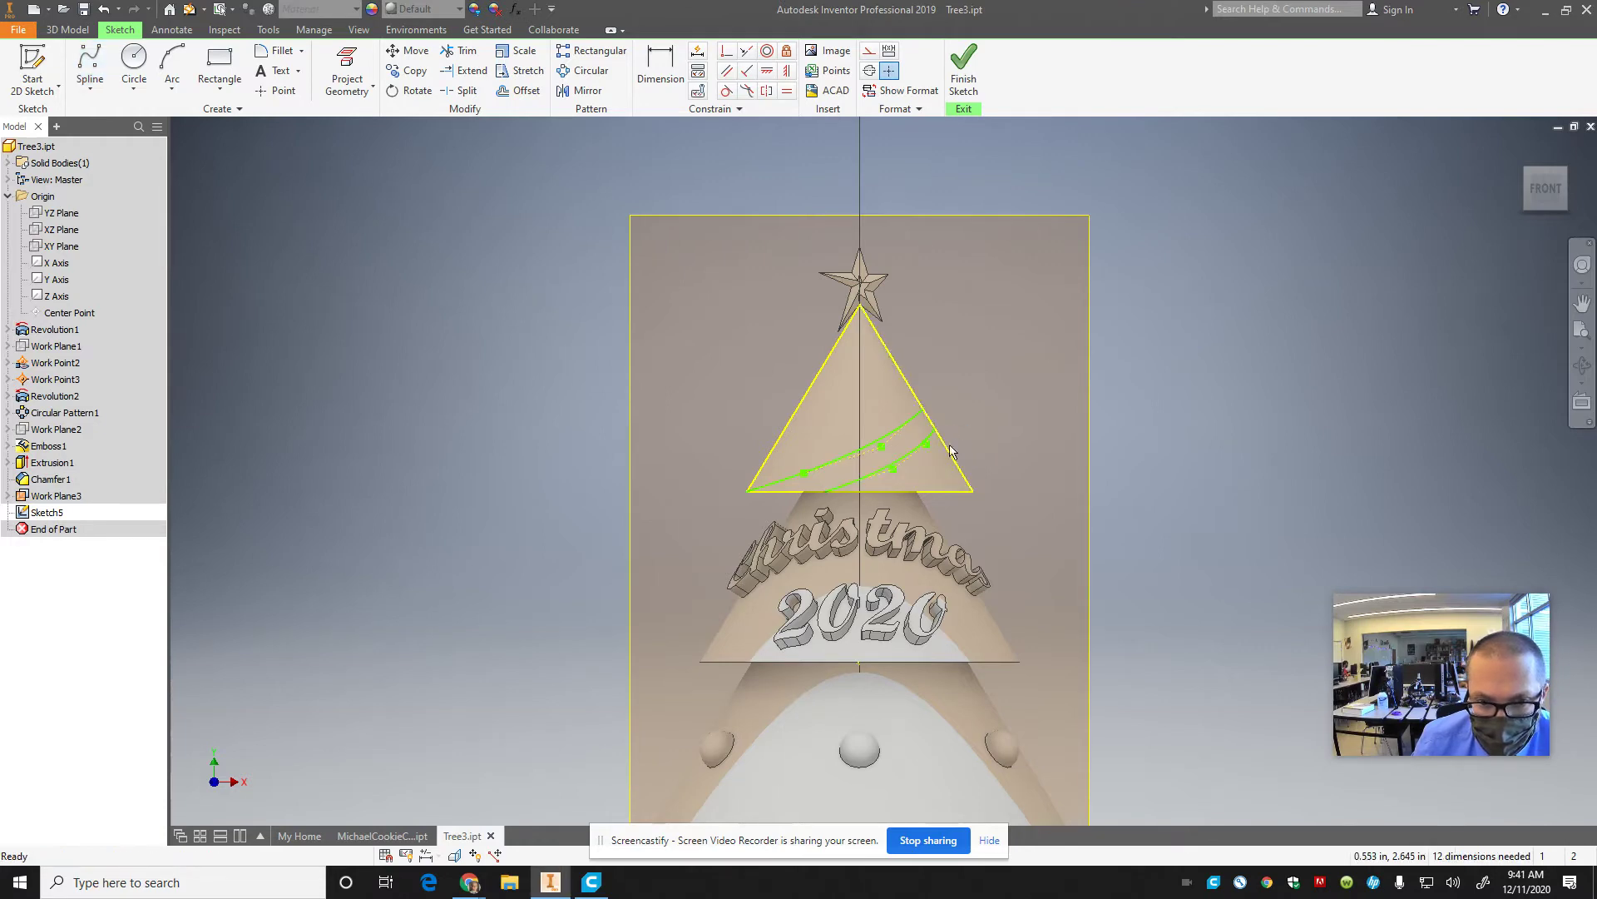
pyautogui.scroll(-5, 933, 430)
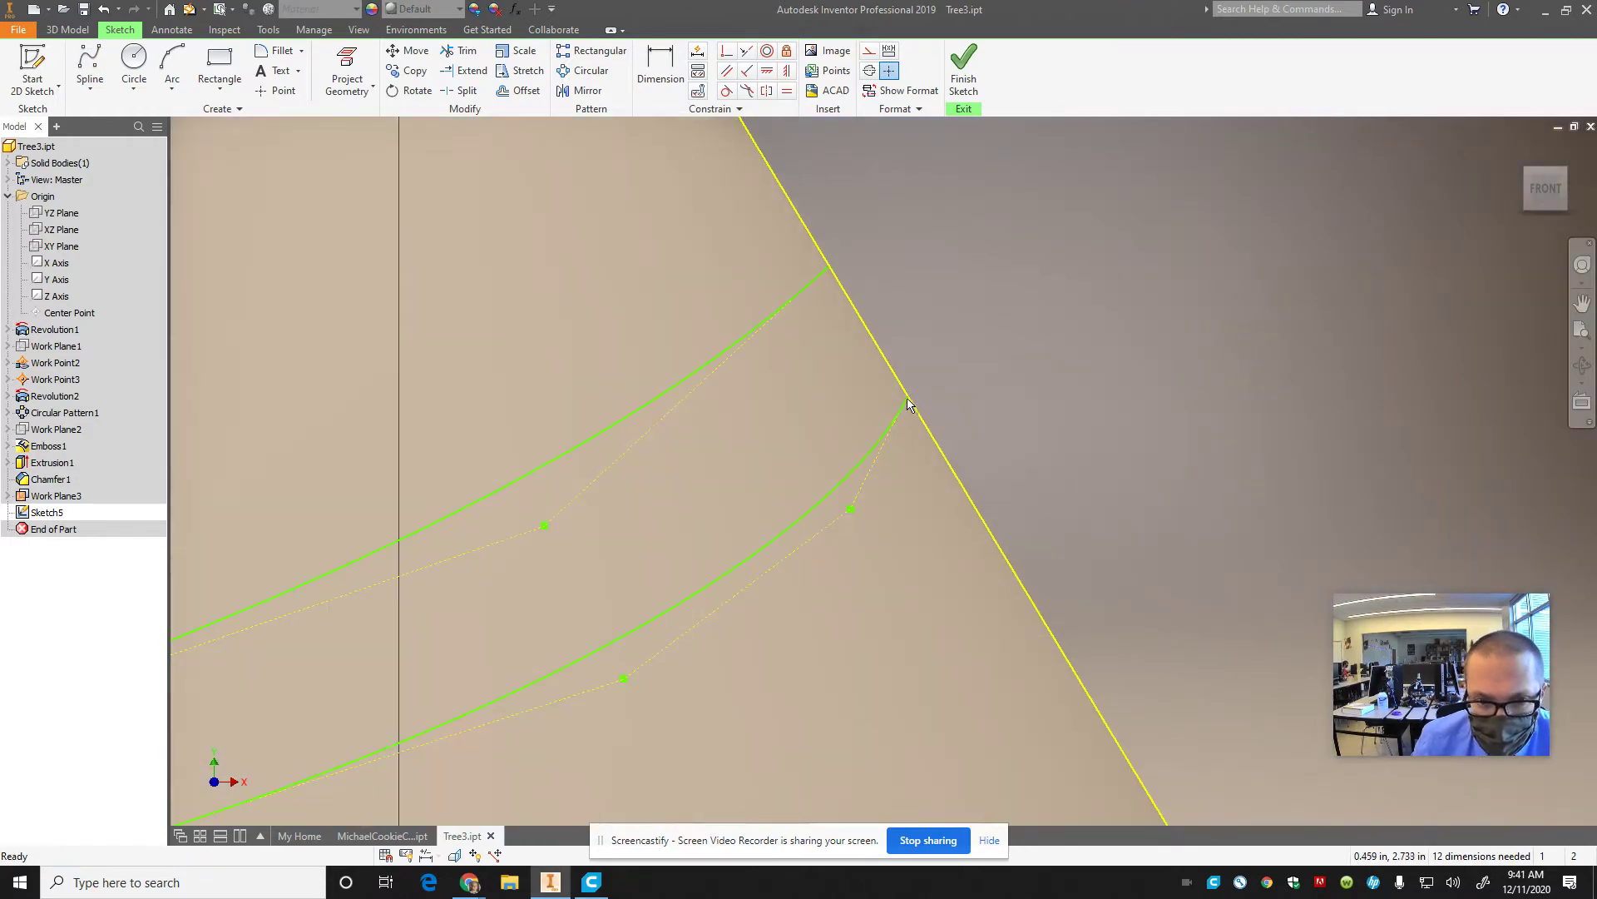
pyautogui.click(910, 402)
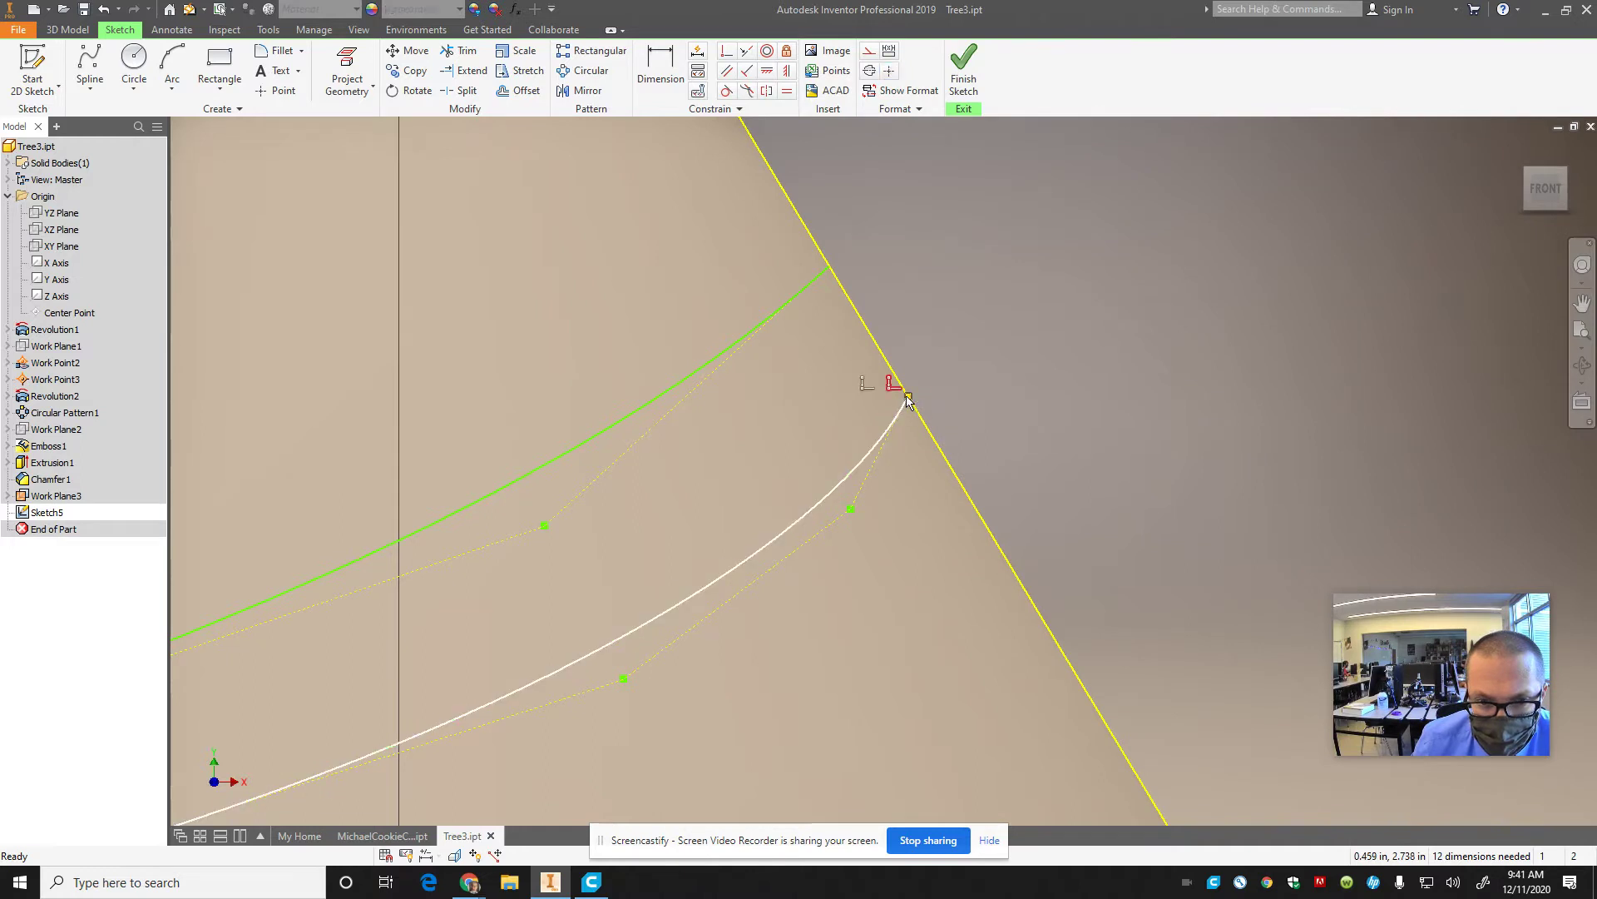
pyautogui.moveTo(913, 400); pyautogui.dragTo(921, 436)
# - Replace the lower spline with a new one from the bottom edge to the right edge
pyautogui.scroll(6, 824, 471)
pyautogui.click(822, 564)
pyautogui.press('Delete')
pyautogui.click(89, 67)
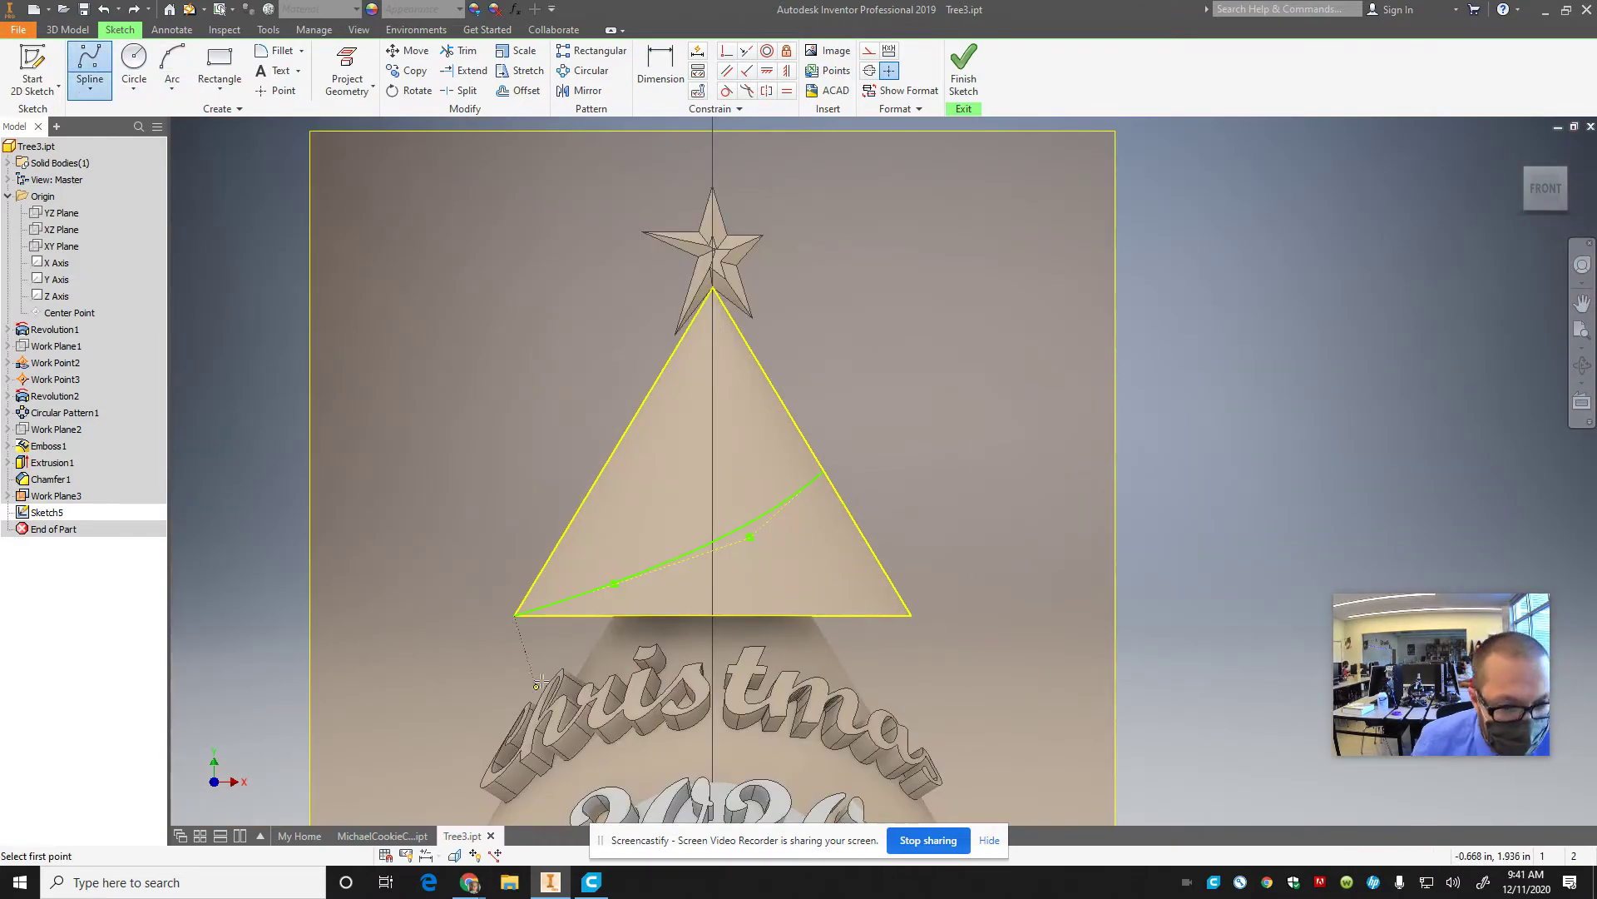
pyautogui.click(634, 616)
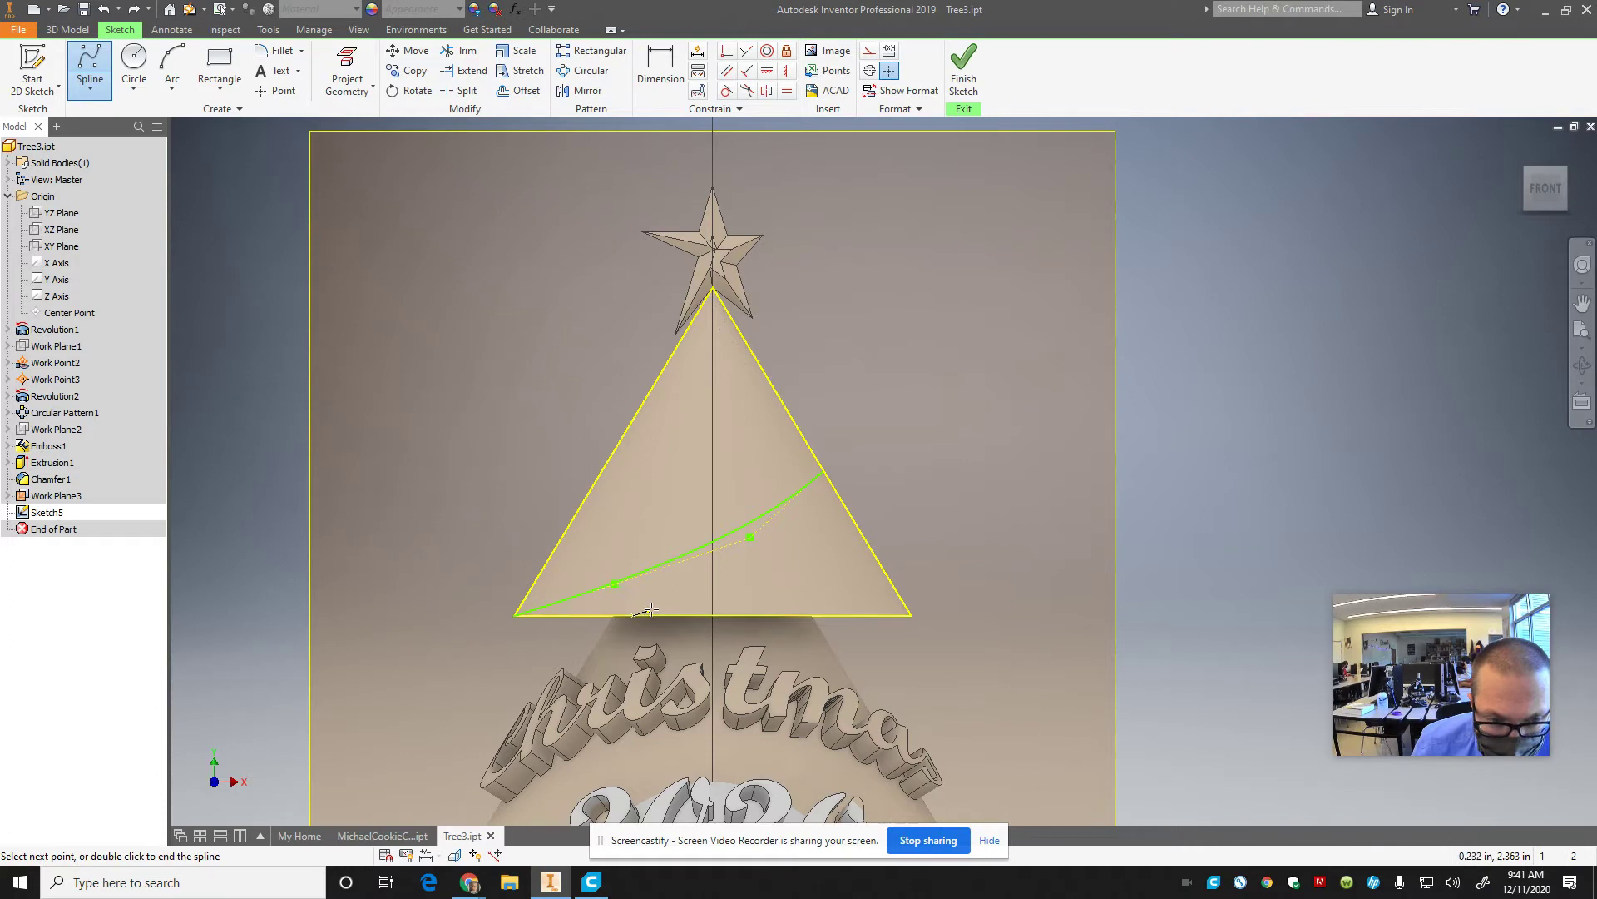
pyautogui.click(733, 586)
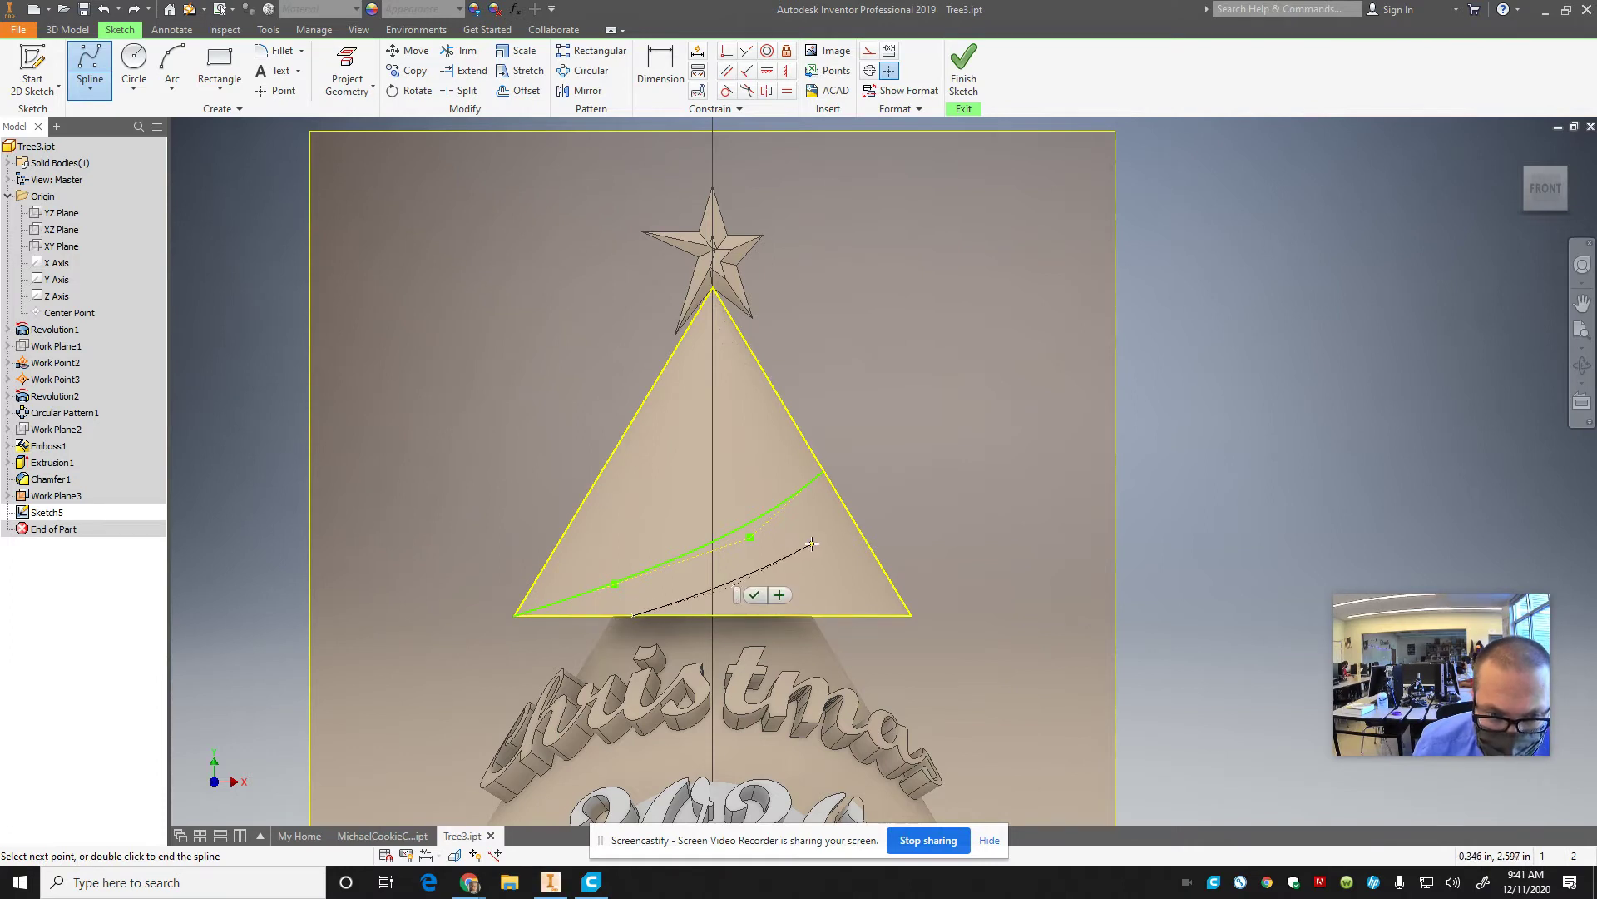
pyautogui.click(851, 511)
pyautogui.click(870, 522)
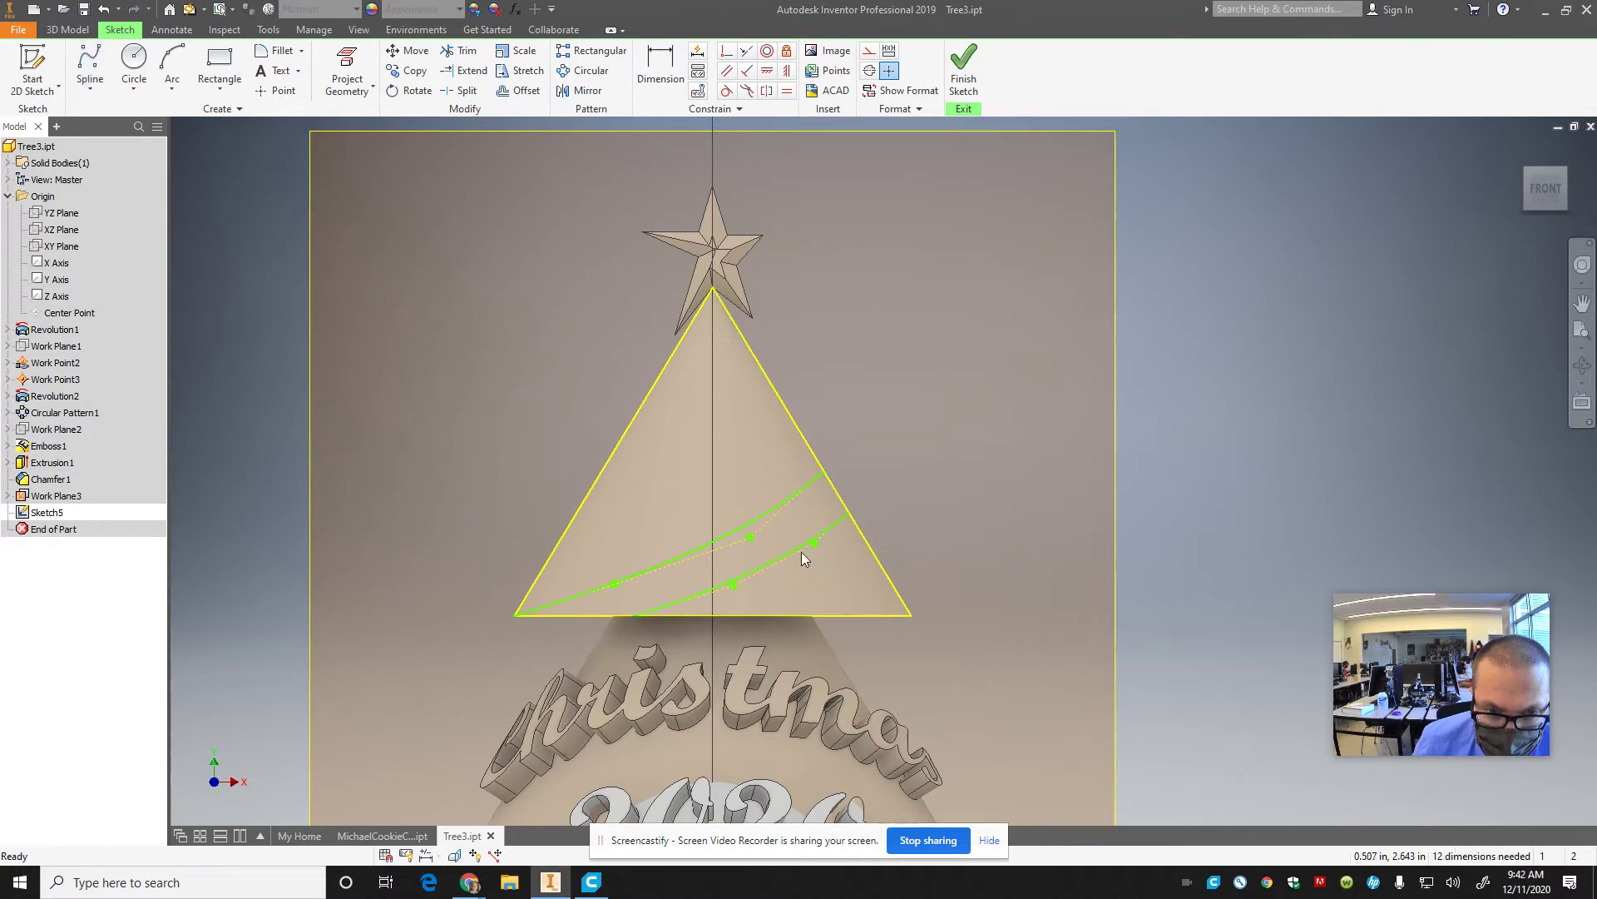
# - Close the strip with short lines along the bottom and right edges, then finish the sketch
pyautogui.click(90, 90)
pyautogui.click(33, 119)
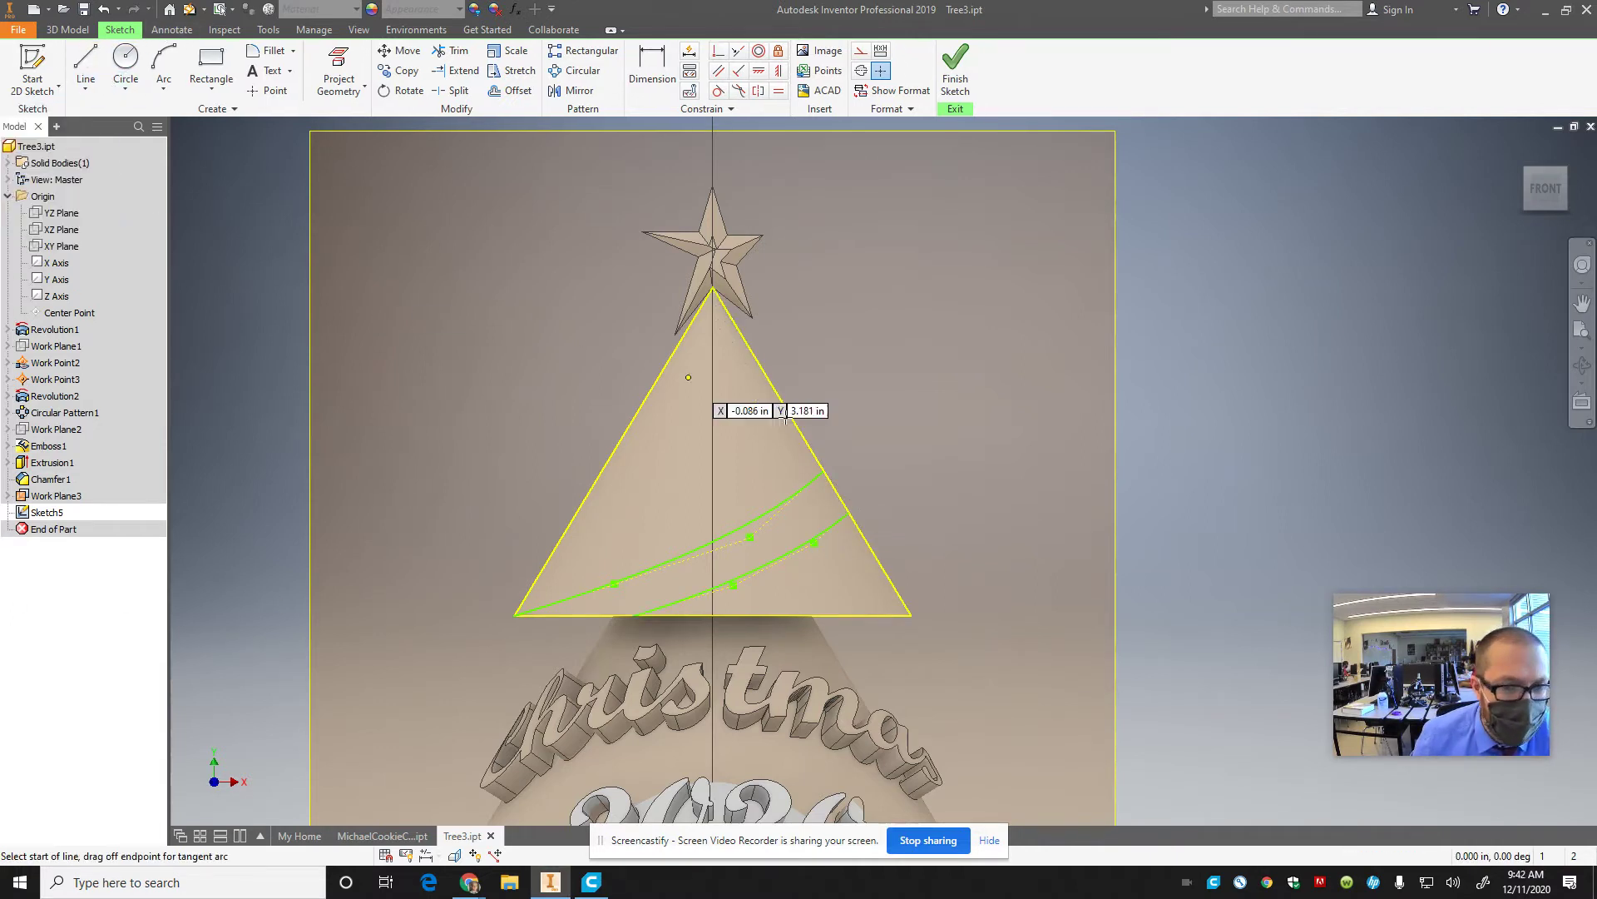
pyautogui.click(517, 614)
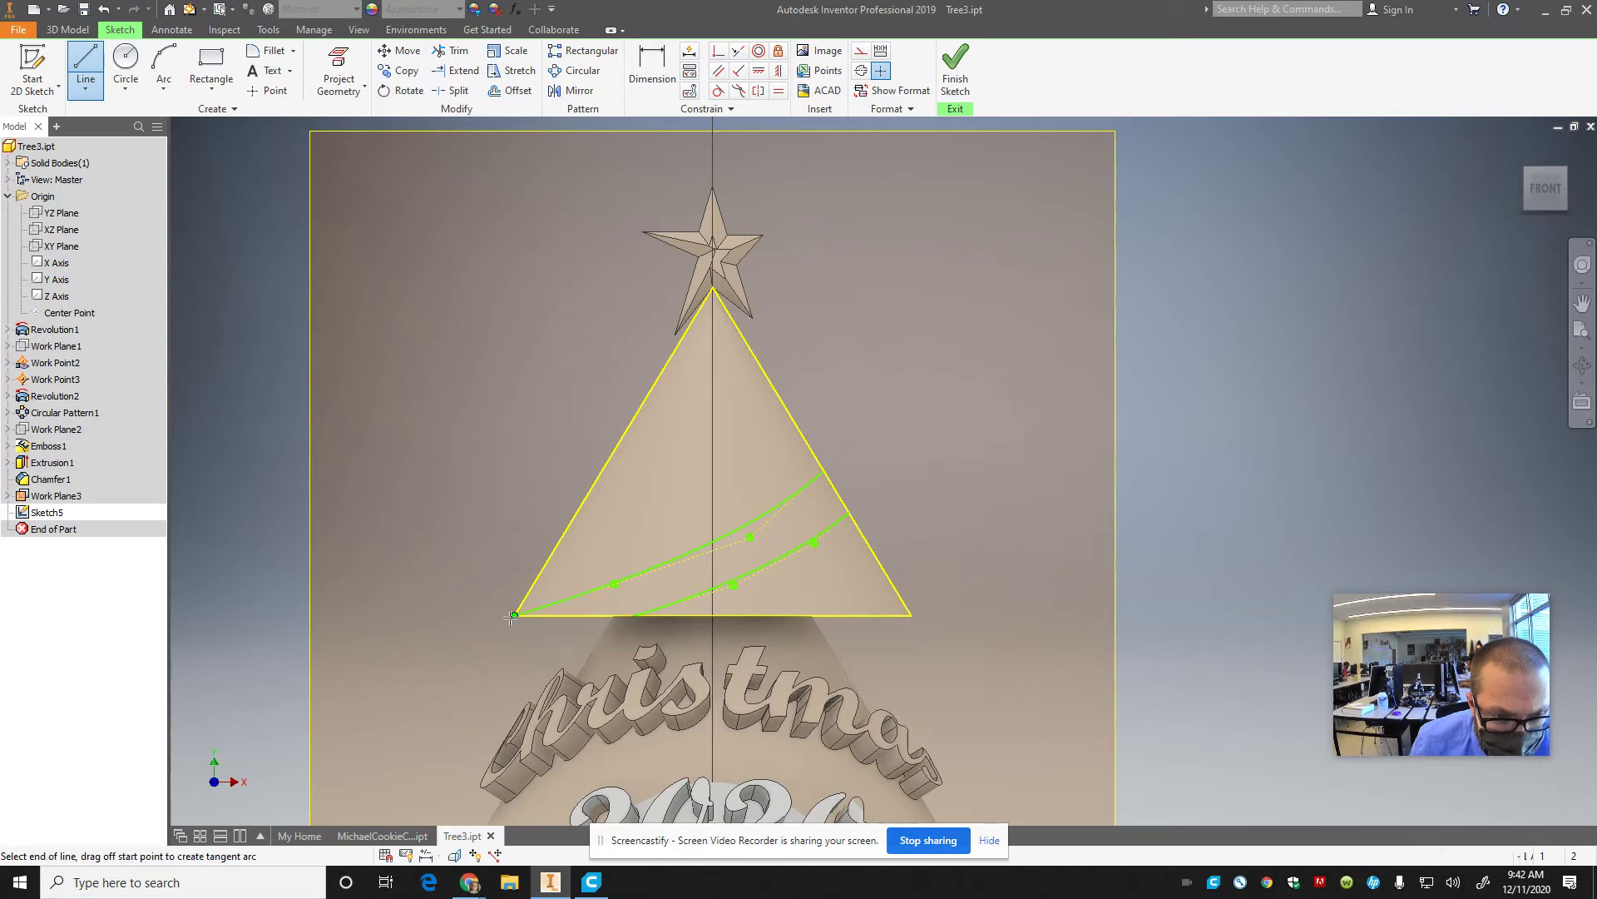
pyautogui.doubleClick(634, 615)
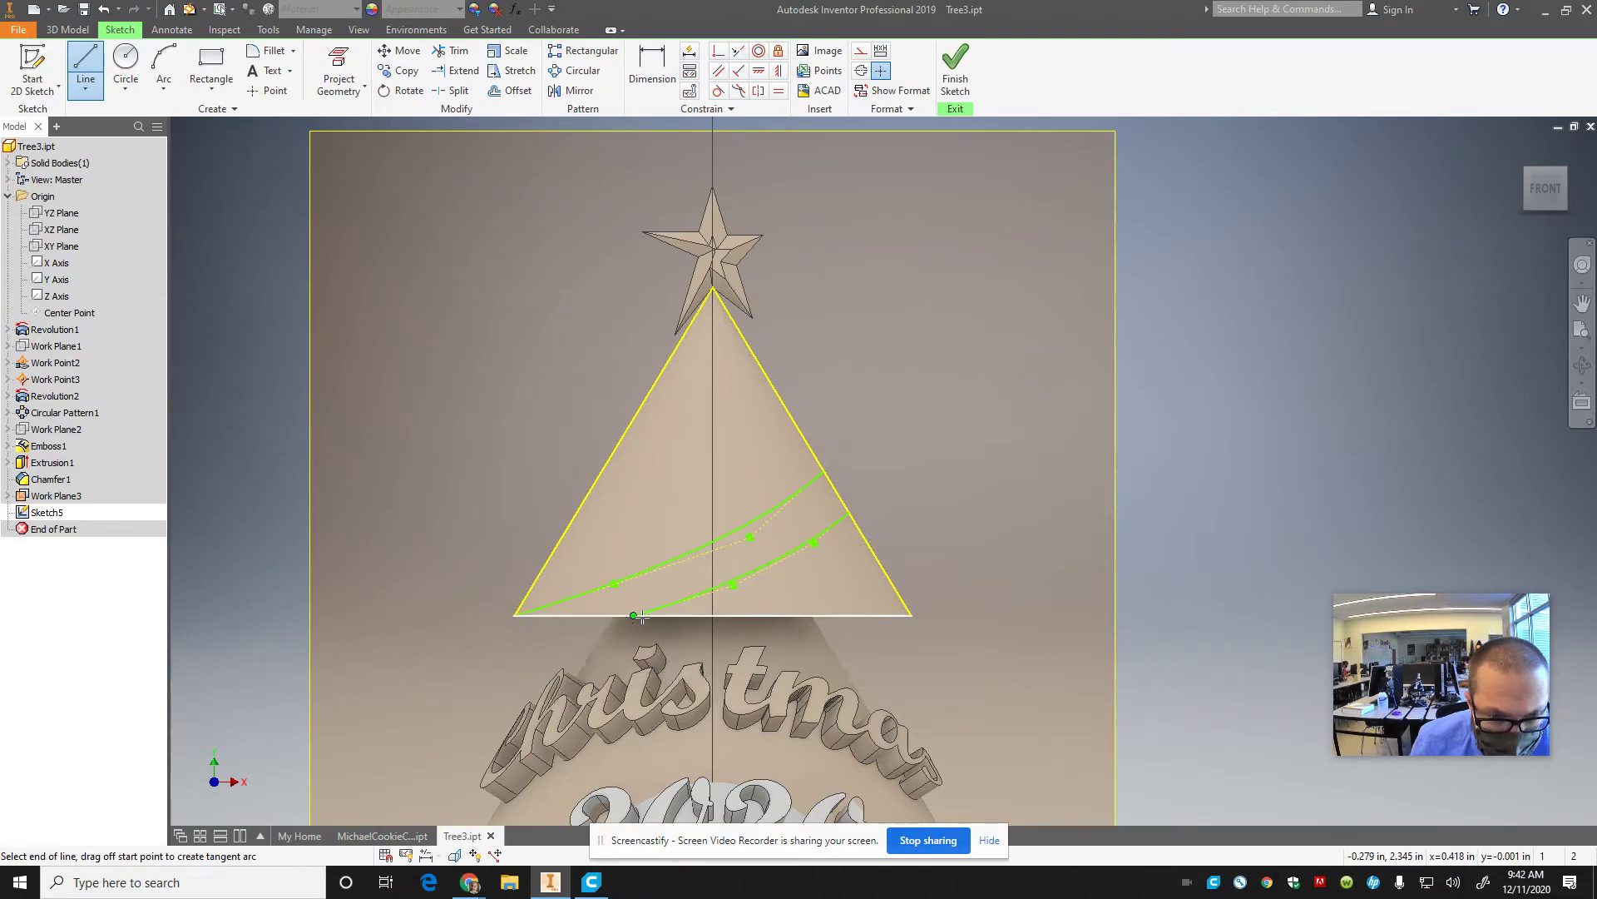
pyautogui.click(821, 469)
pyautogui.doubleClick(849, 513)
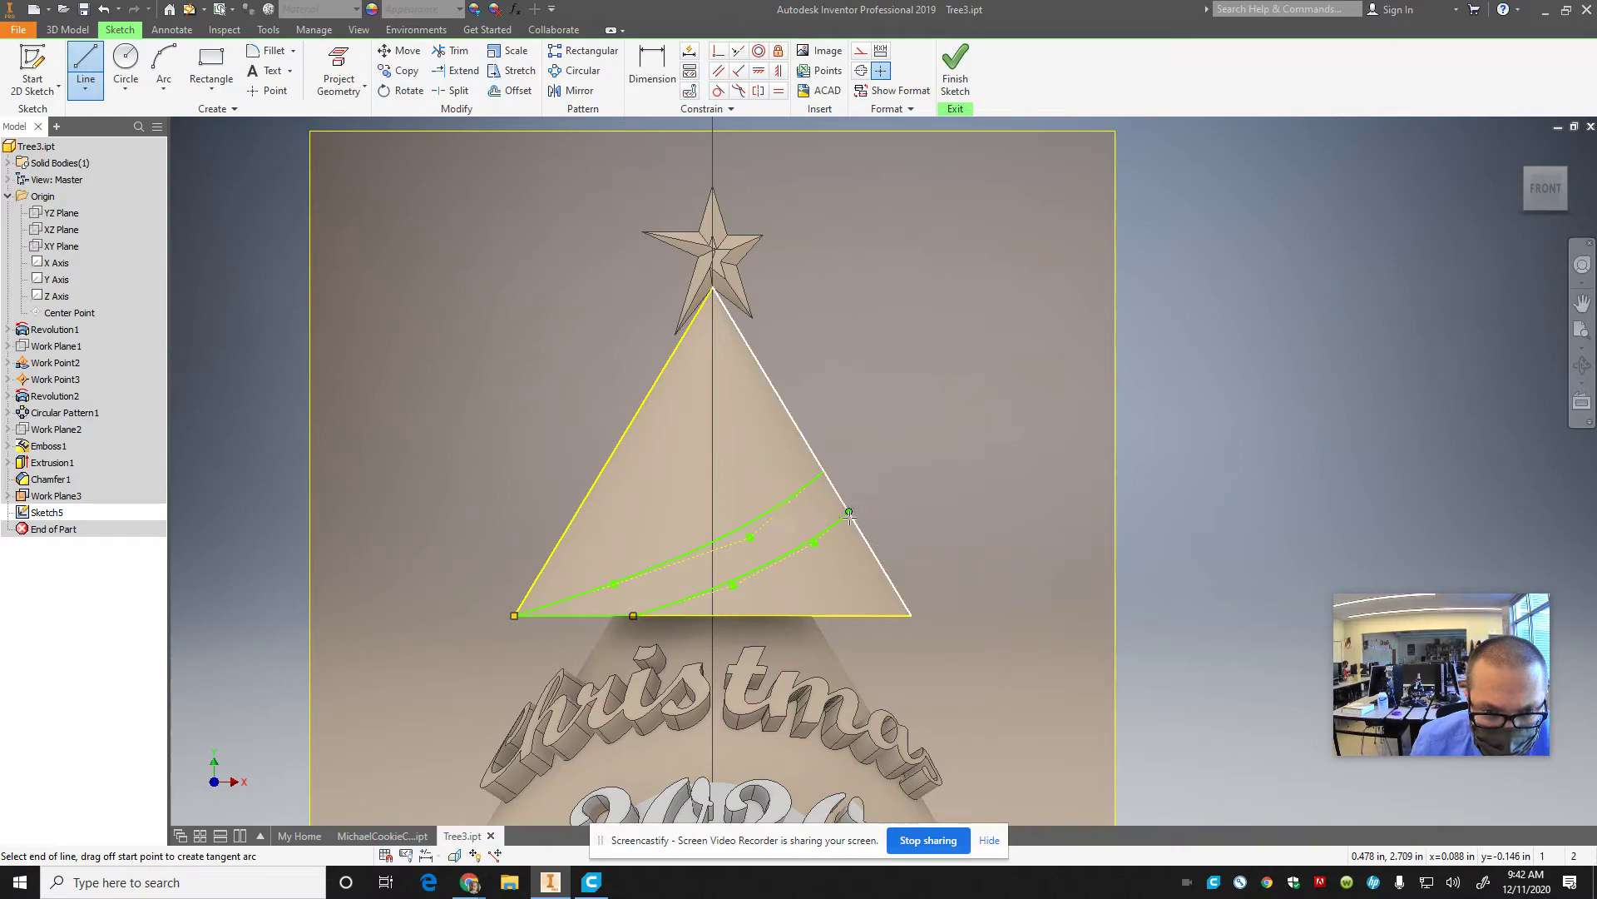
pyautogui.click(961, 74)
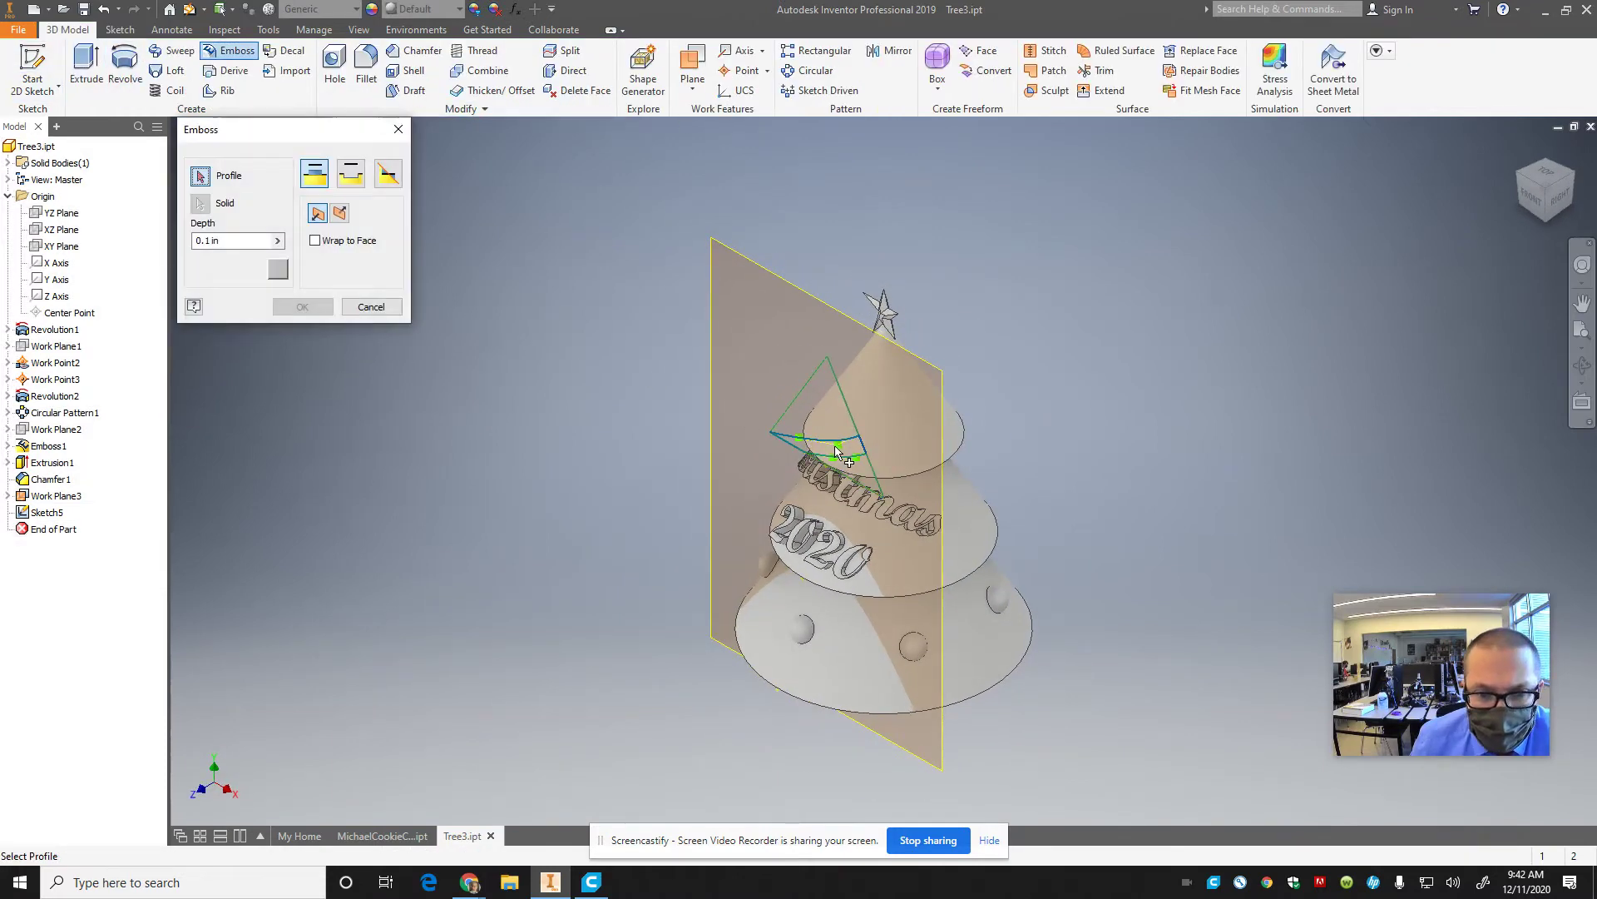
# - Try embossing the strip wrapped onto the cone face, and dismiss the failure error
pyautogui.scroll(4, 857, 454)
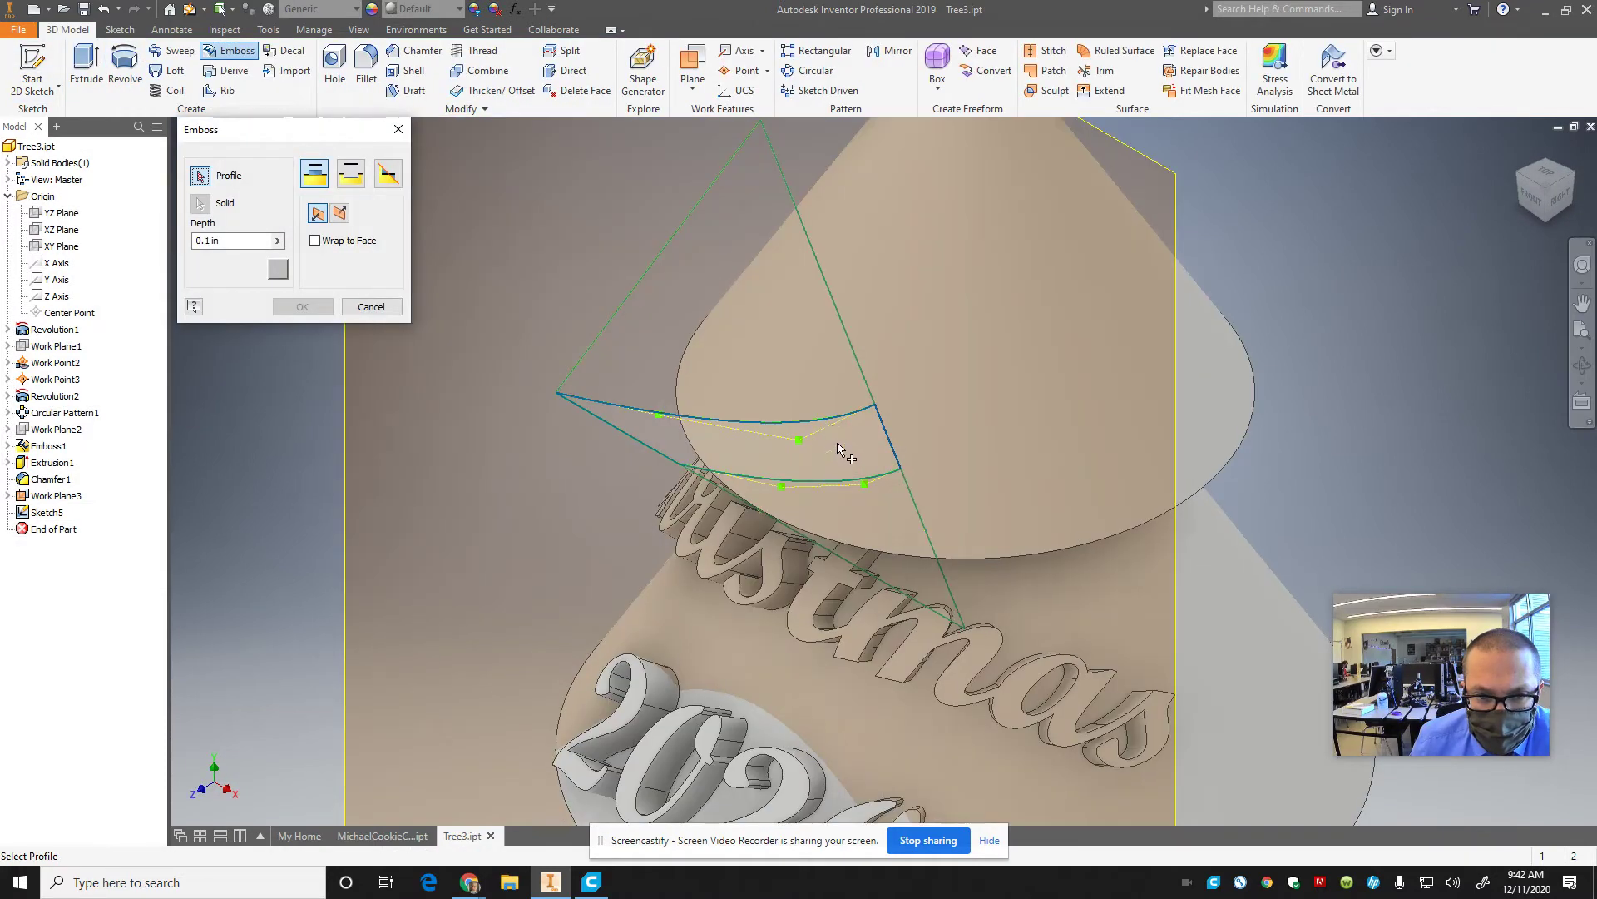
pyautogui.click(839, 451)
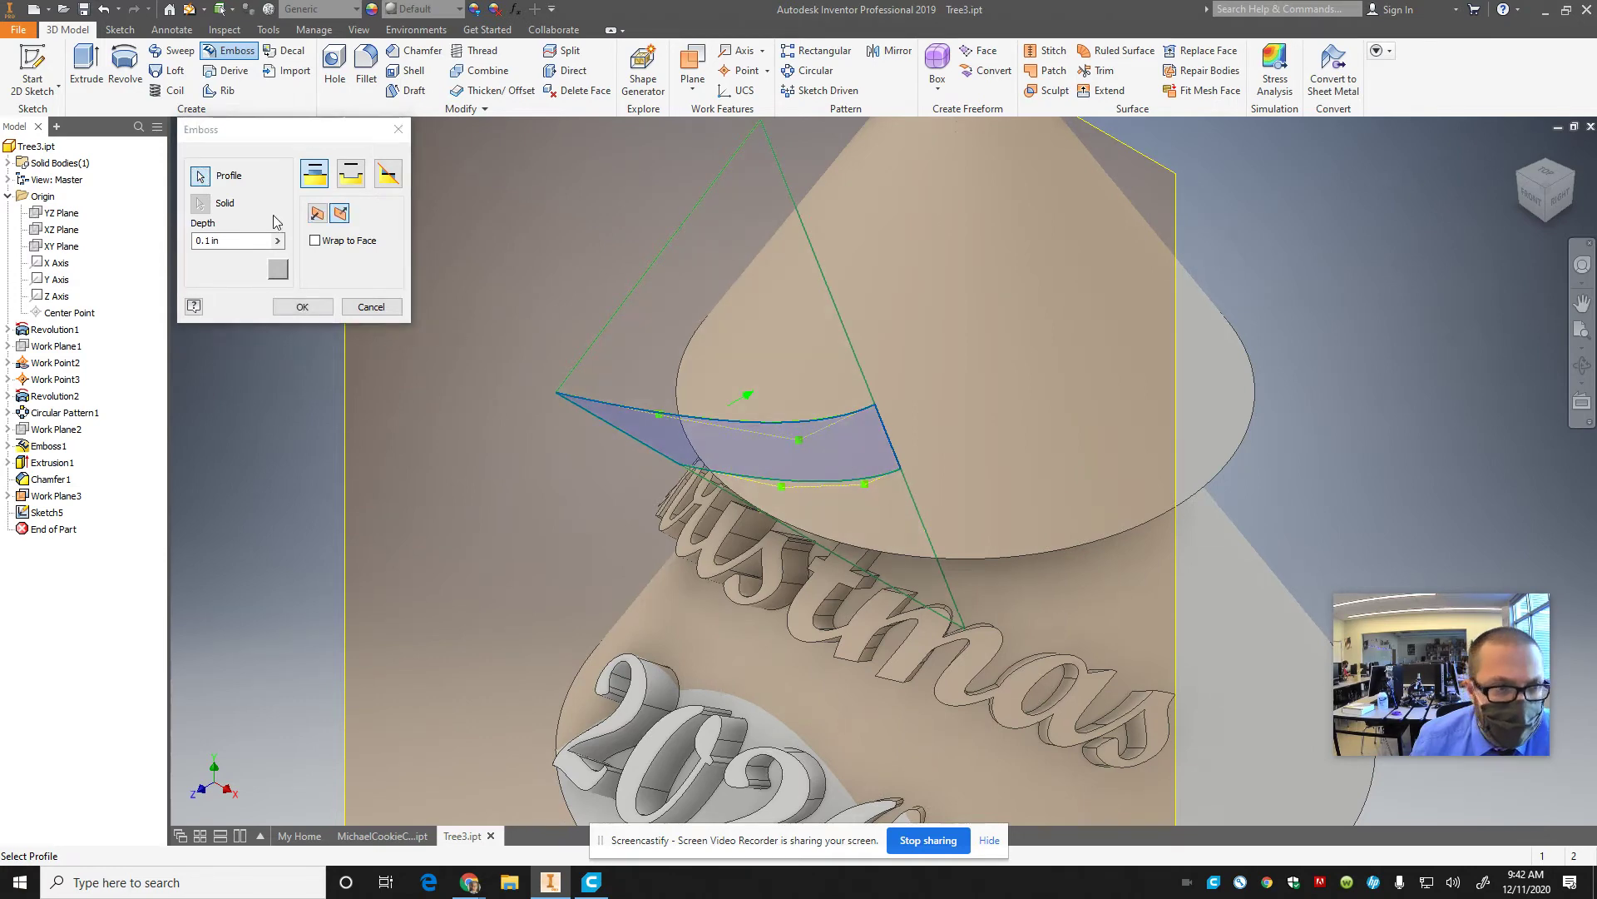
pyautogui.click(324, 242)
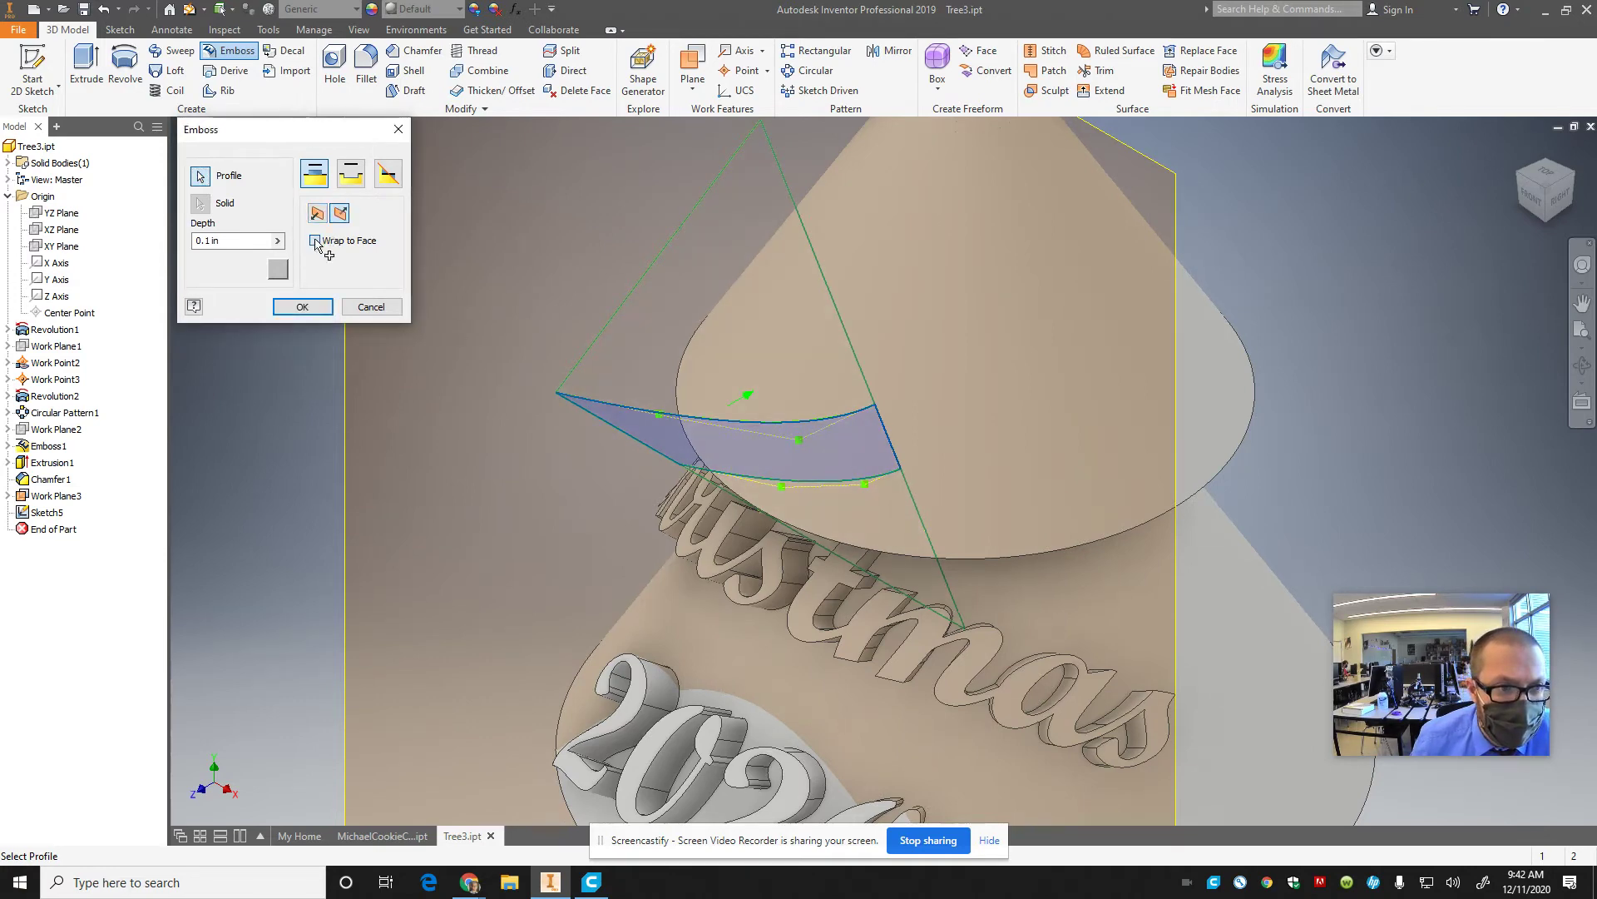
pyautogui.click(891, 308)
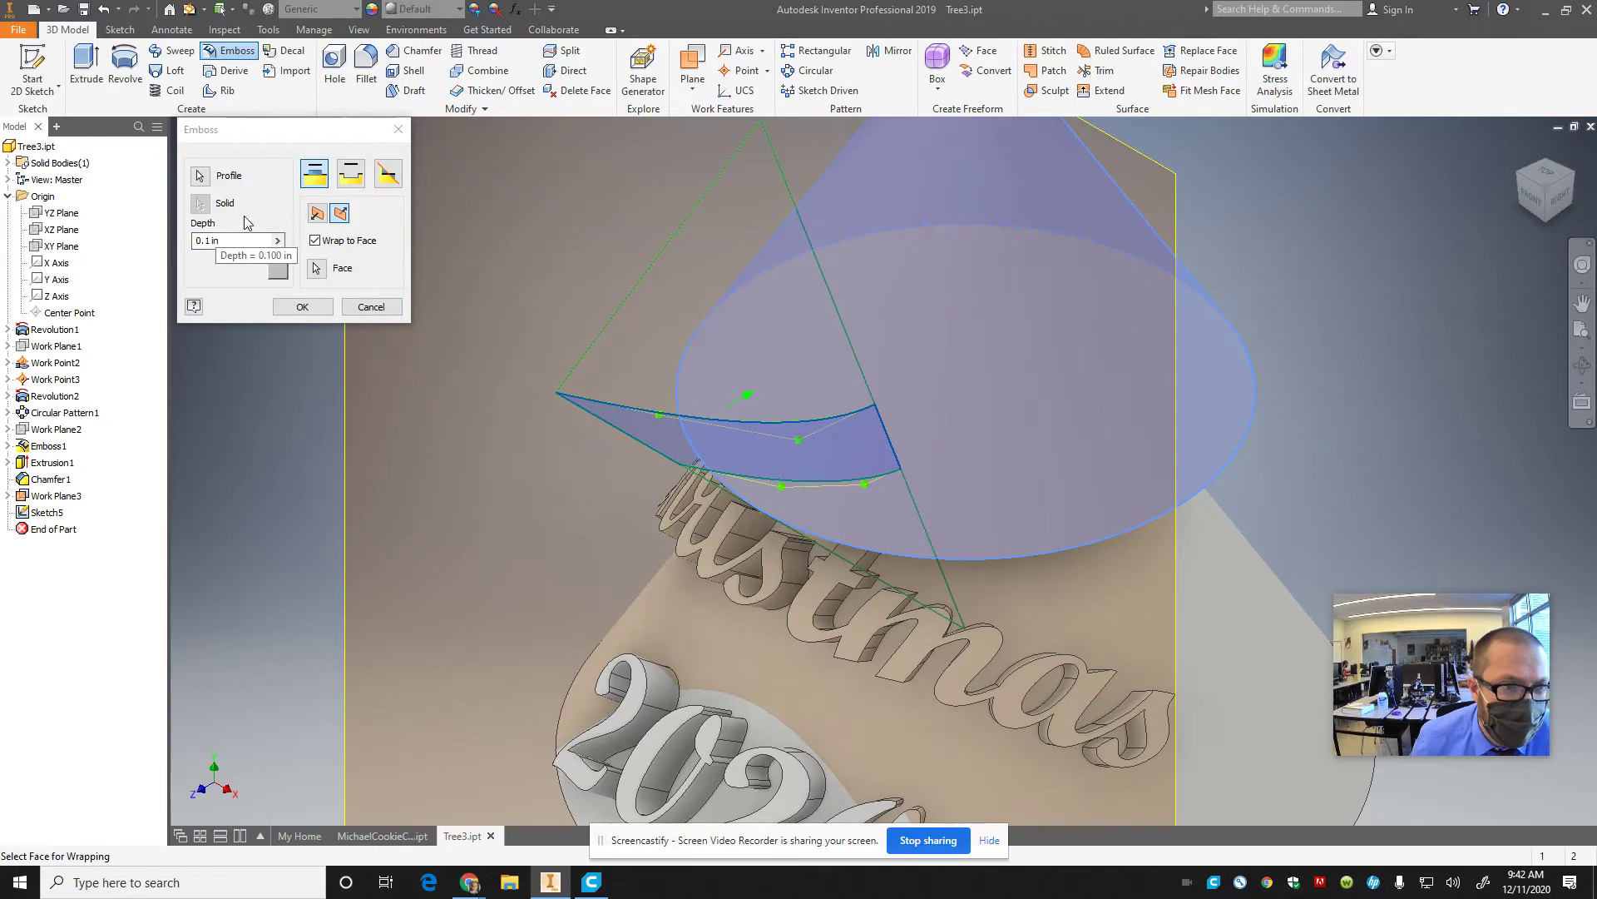
pyautogui.click(315, 305)
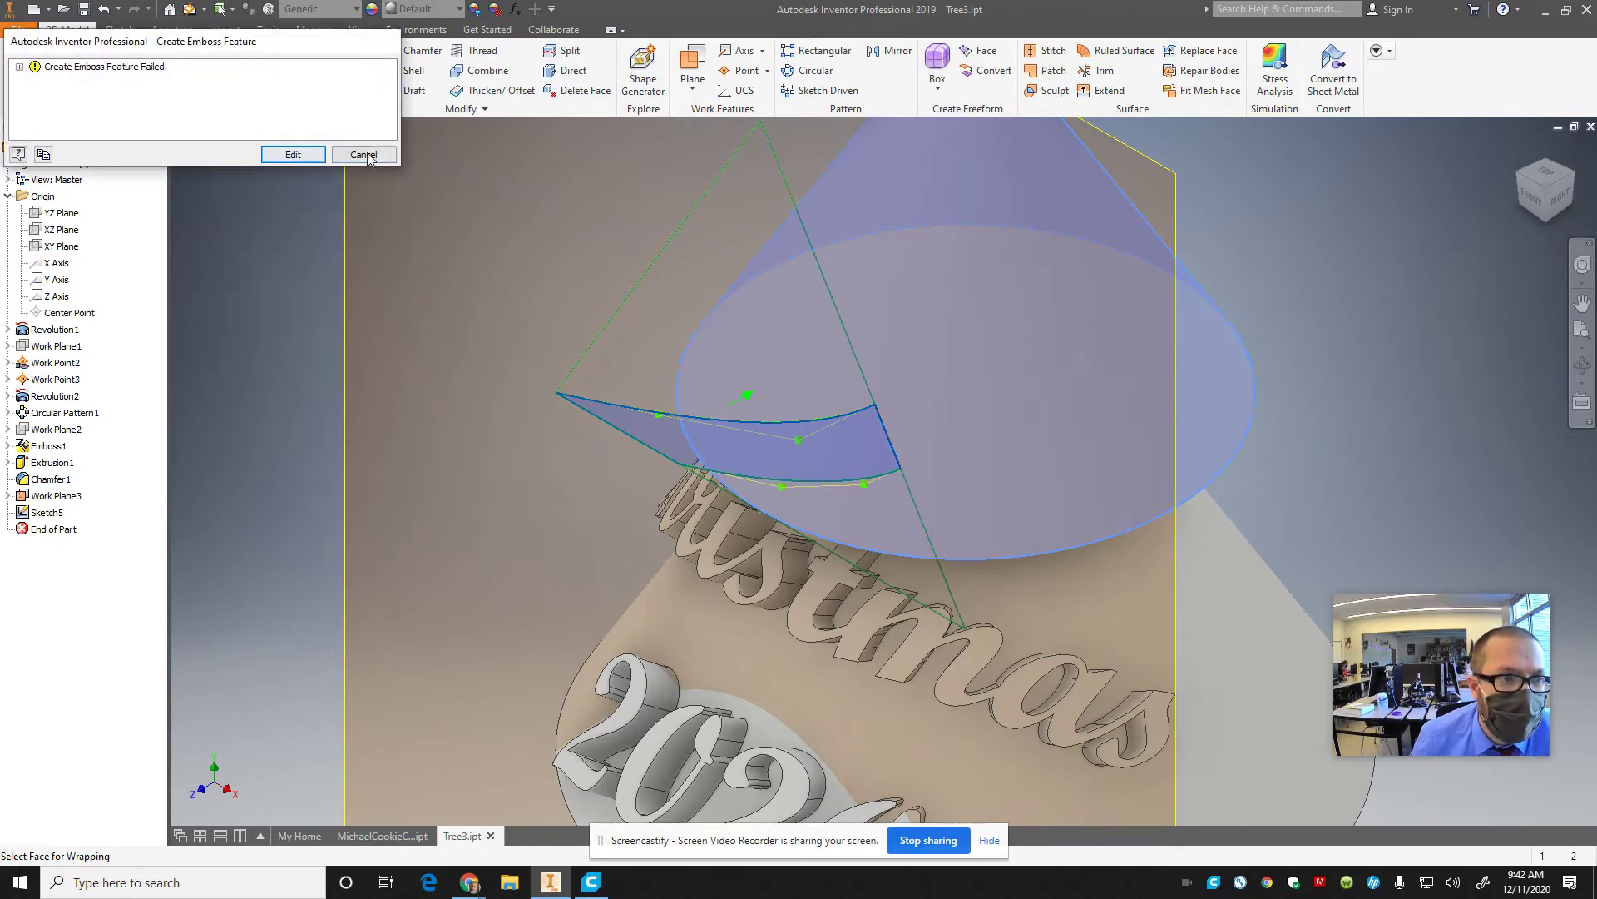
pyautogui.click(363, 154)
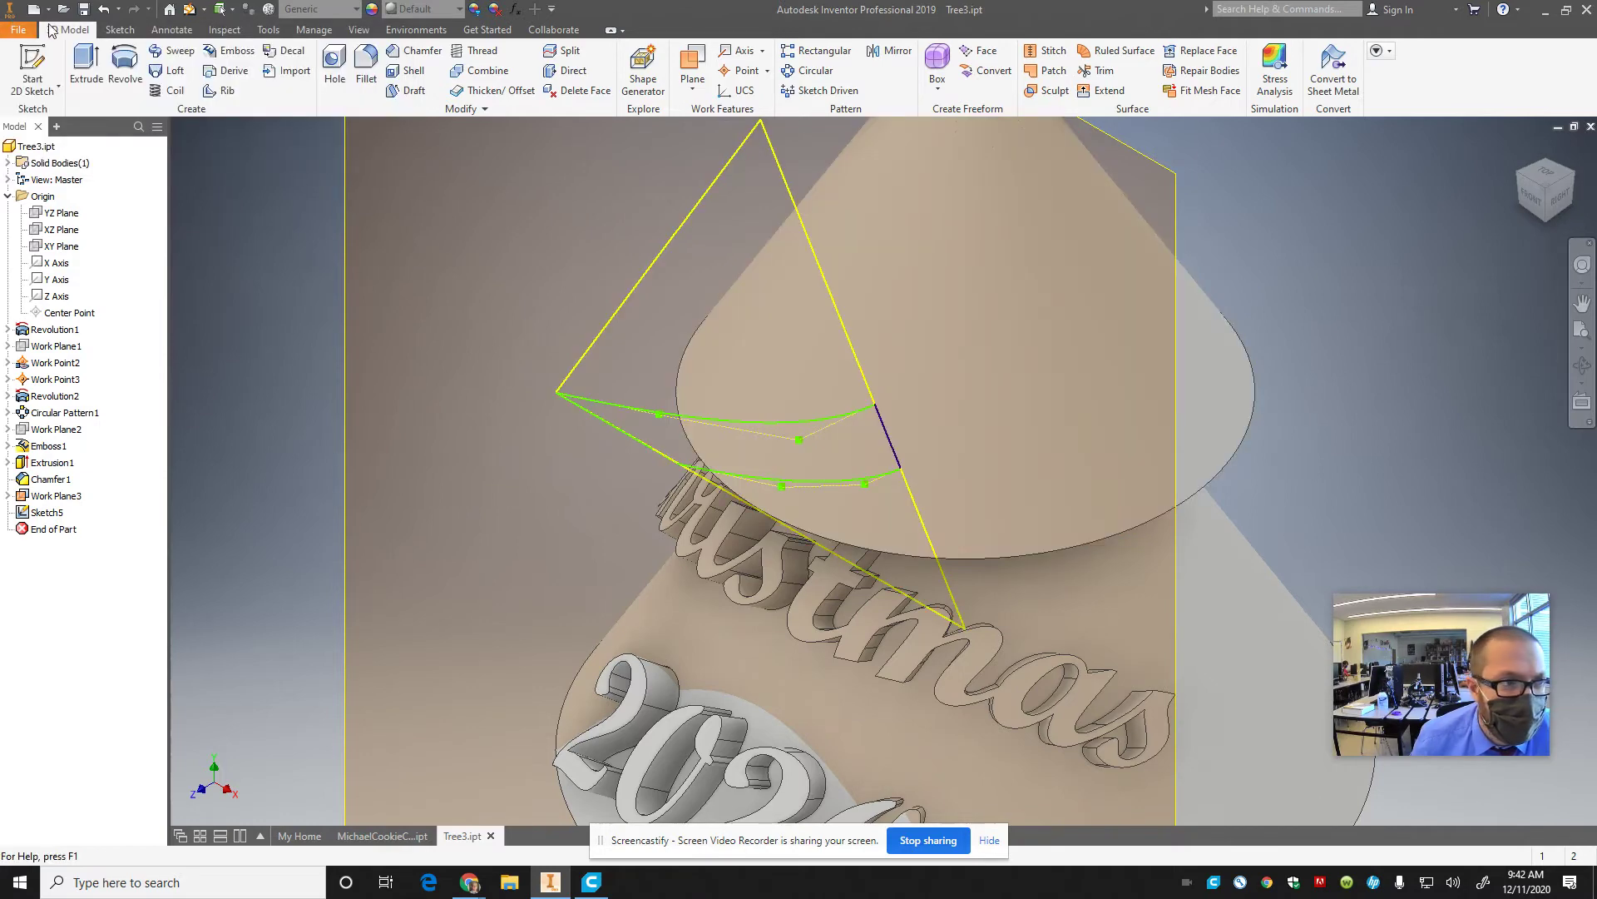
# - Emboss the strip 0.1 in onto the top cone without wrapping
pyautogui.click(224, 51)
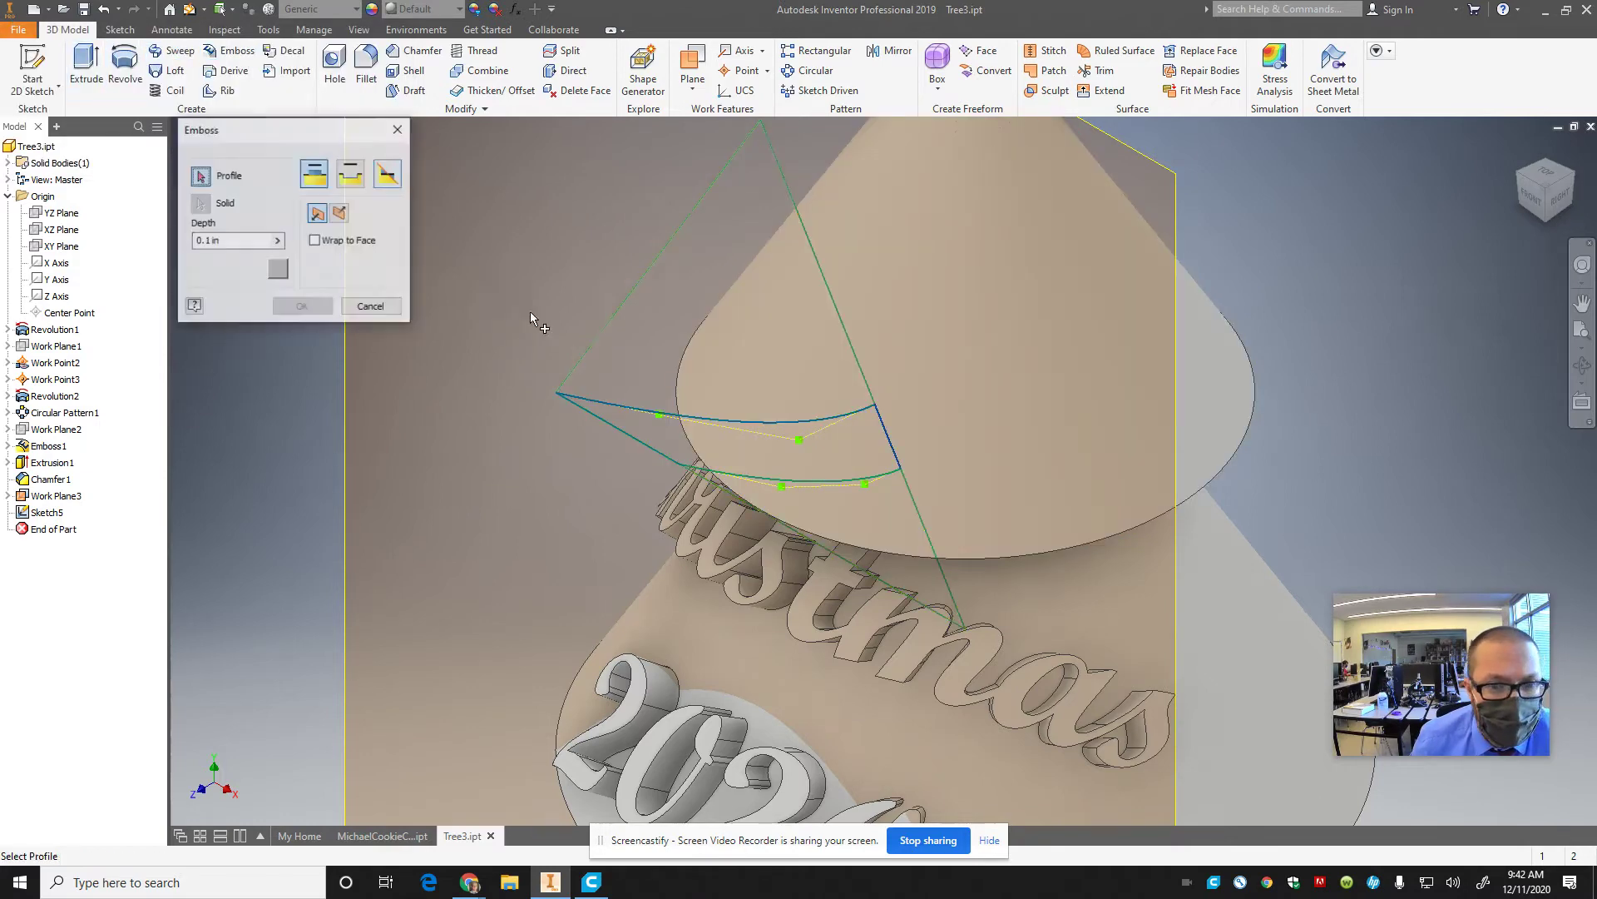
pyautogui.click(803, 447)
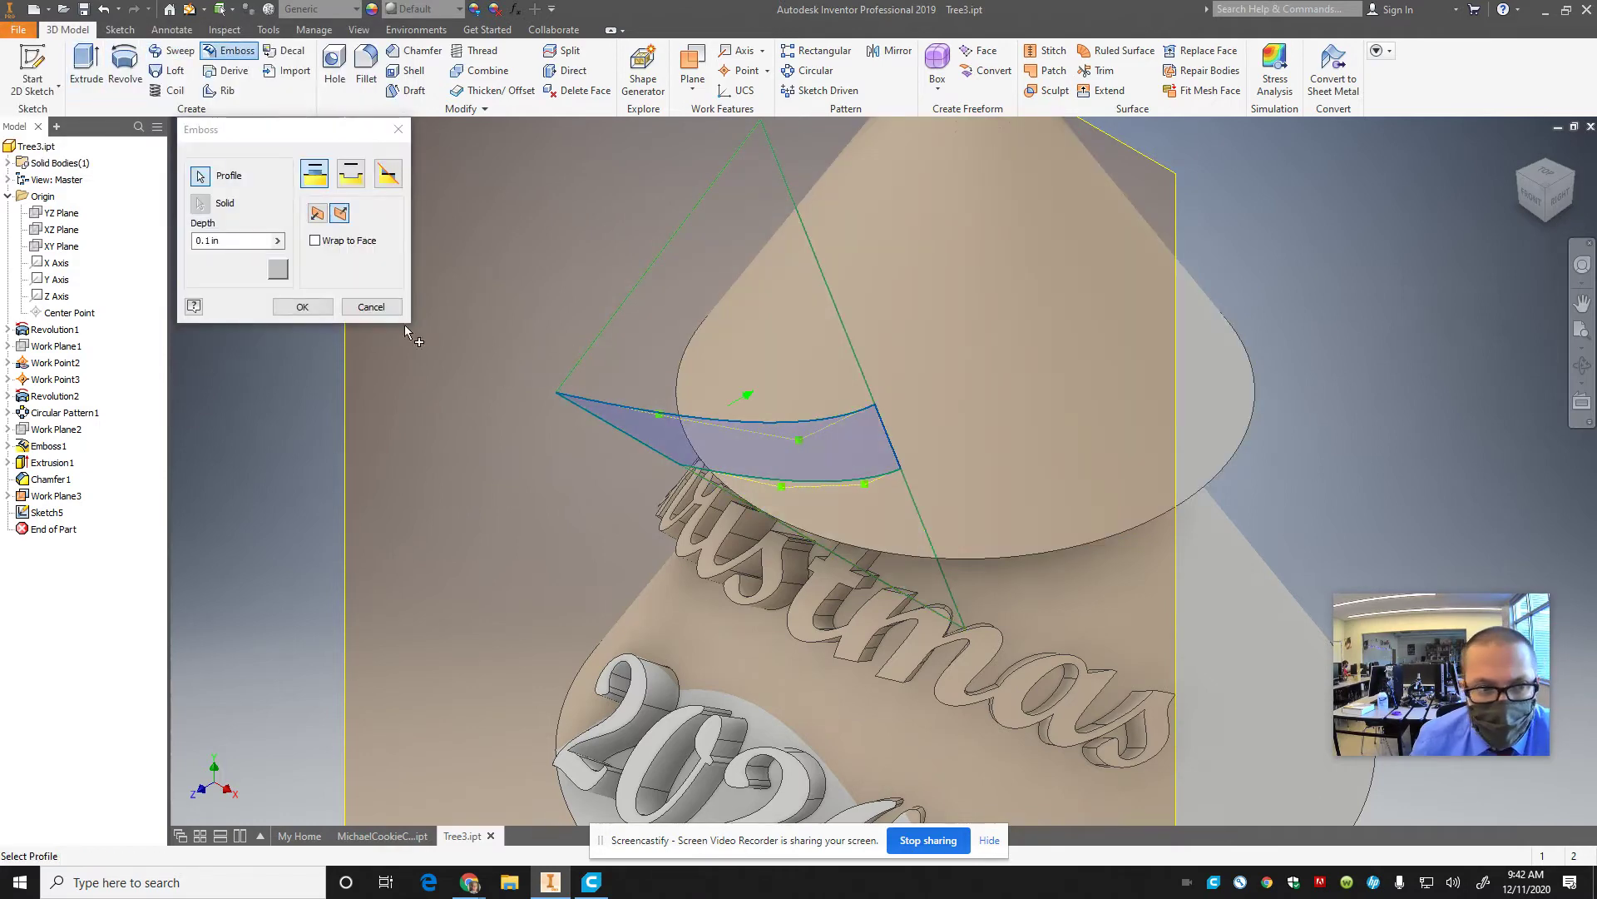
pyautogui.click(302, 307)
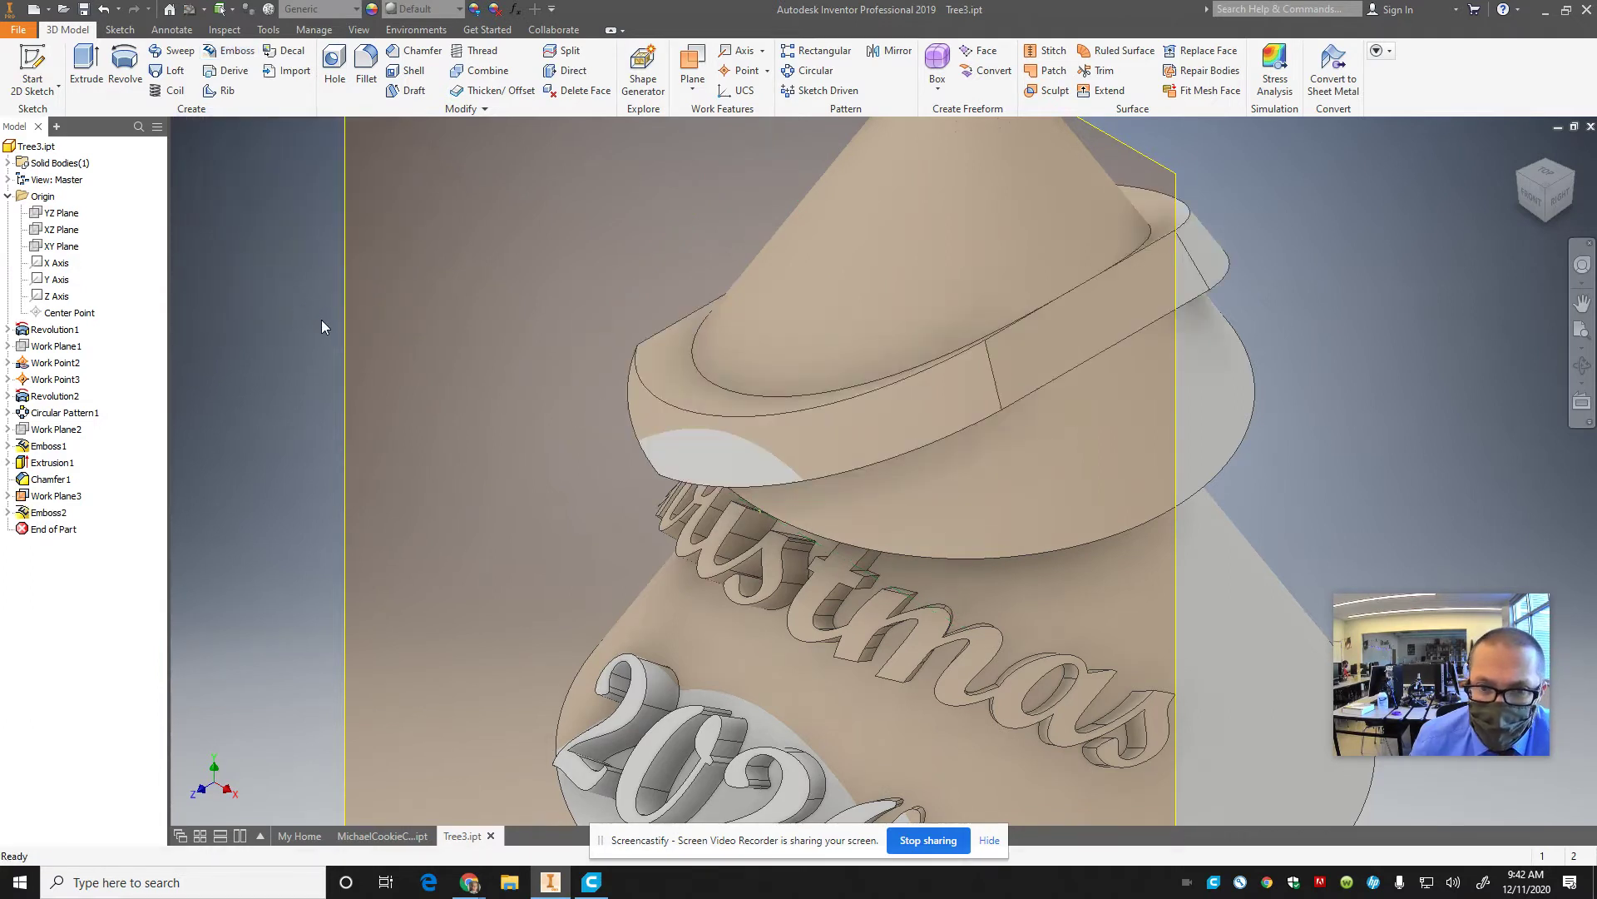
pyautogui.click(1556, 190)
pyautogui.moveTo(1498, 132)
pyautogui.keyDown('shift'); pyautogui.mouseDown(button='middle')
pyautogui.moveTo(1376, 123)
pyautogui.moveTo(1195, 811)
pyautogui.moveTo(998, 118)
pyautogui.moveTo(791, 158)
pyautogui.moveTo(771, 218)
pyautogui.moveTo(779, 292)
pyautogui.moveTo(814, 316)
pyautogui.moveTo(1049, 262)
pyautogui.moveTo(1354, 228)
pyautogui.moveTo(1481, 175)
pyautogui.moveTo(298, 790)
pyautogui.moveTo(333, 796)
pyautogui.moveTo(232, 173)
pyautogui.mouseUp(button='middle'); pyautogui.keyUp('shift')
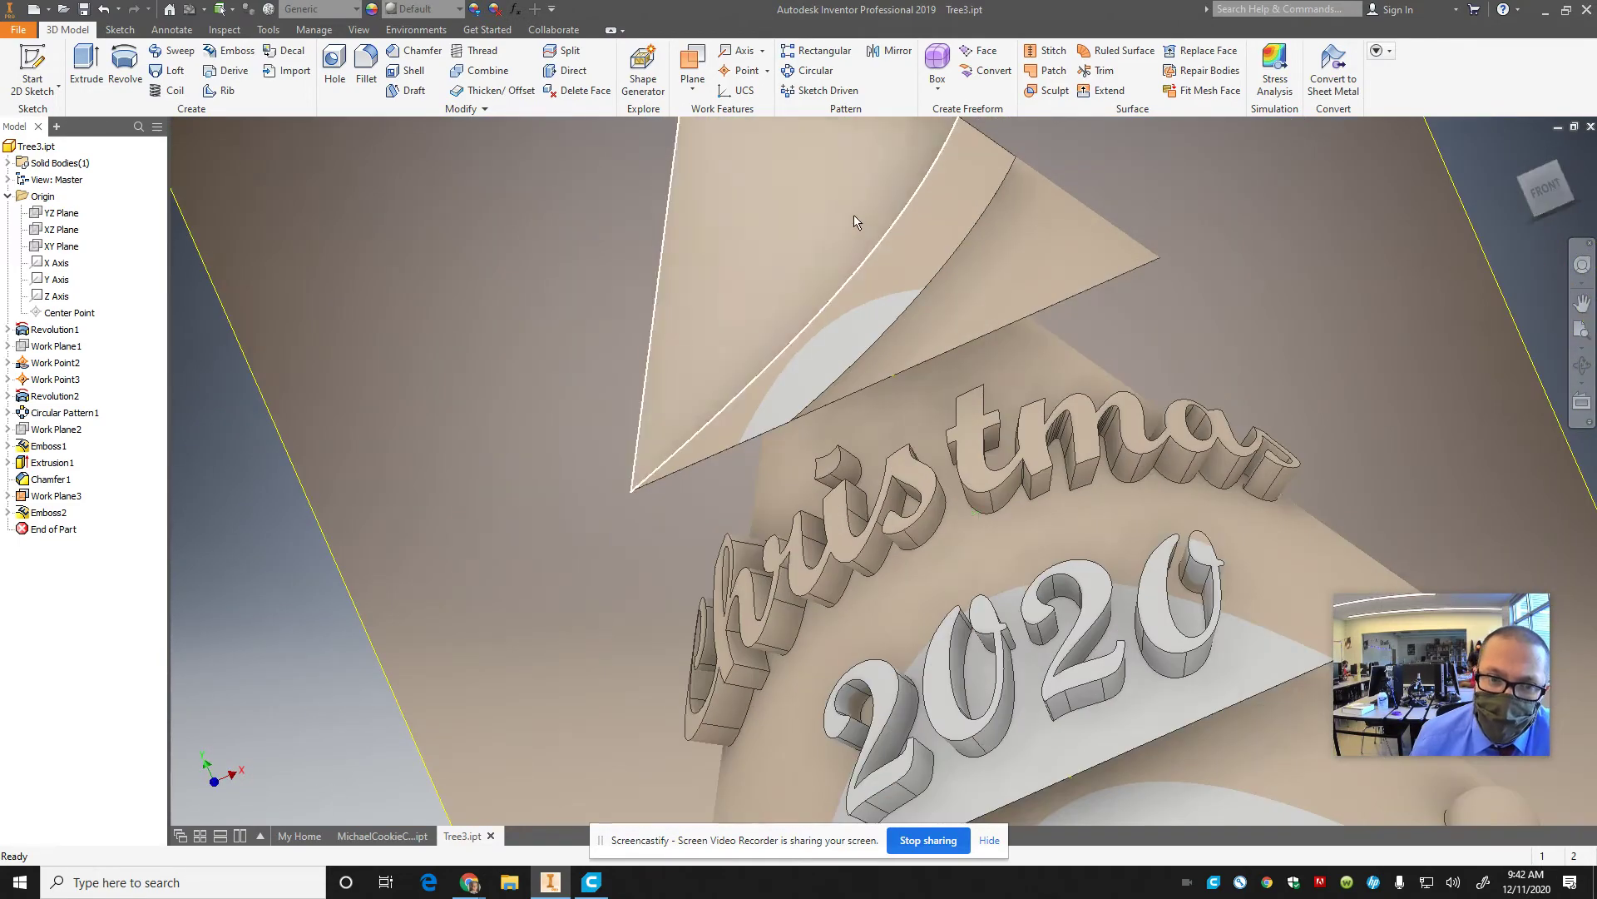
pyautogui.scroll(-3, 895, 261)
pyautogui.scroll(6, 956, 399)
pyautogui.scroll(-3, 960, 396)
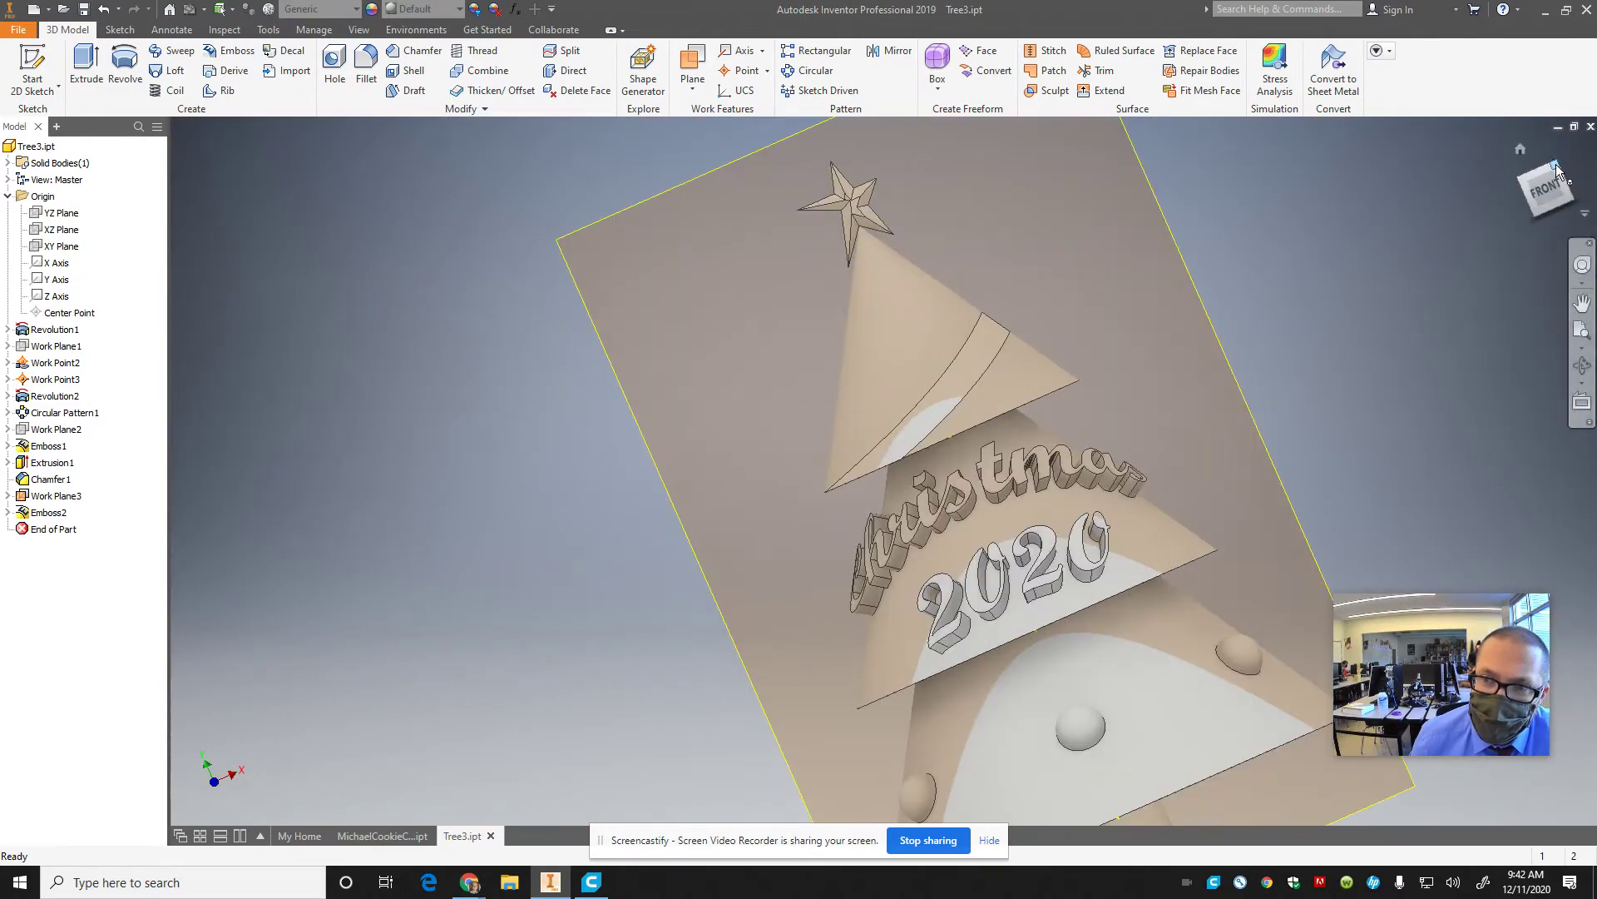
pyautogui.moveTo(1558, 172)
pyautogui.mouseDown()
pyautogui.moveTo(1481, 186)
pyautogui.moveTo(1563, 177)
pyautogui.moveTo(1533, 266)
pyautogui.moveTo(1545, 268)
pyautogui.moveTo(193, 266)
pyautogui.moveTo(295, 251)
pyautogui.moveTo(357, 216)
pyautogui.moveTo(357, 148)
pyautogui.moveTo(331, 809)
pyautogui.moveTo(318, 122)
pyautogui.moveTo(291, 152)
pyautogui.moveTo(187, 153)
pyautogui.moveTo(1474, 147)
pyautogui.mouseUp()
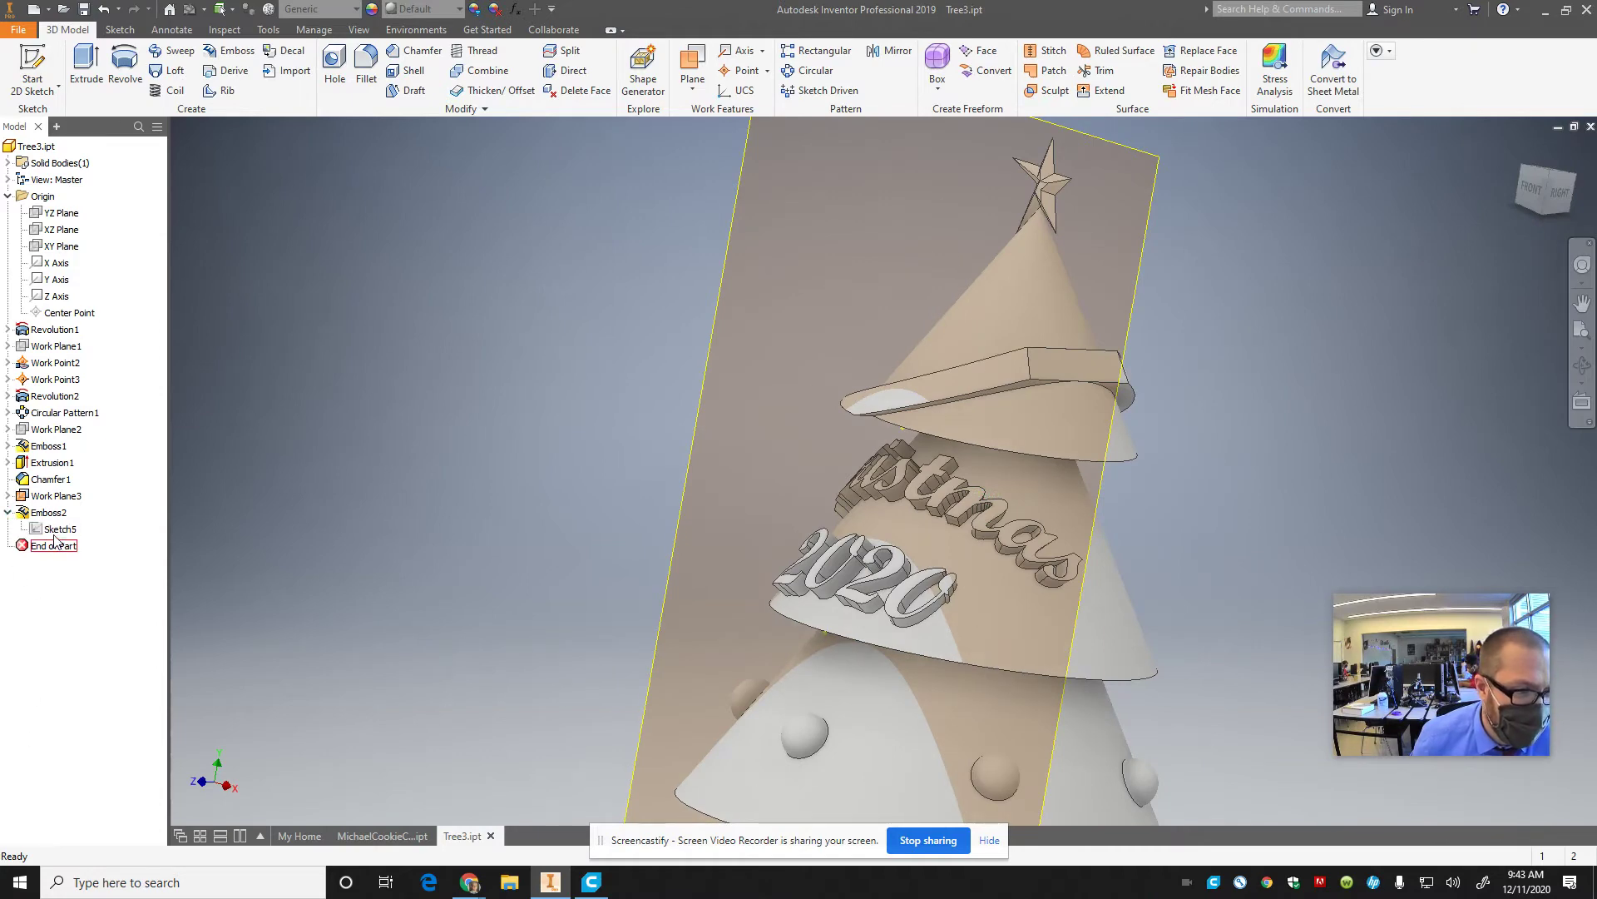
# - Reopen Sketch5 and delete the extra line along the cone's right edge
pyautogui.doubleClick(50, 530)
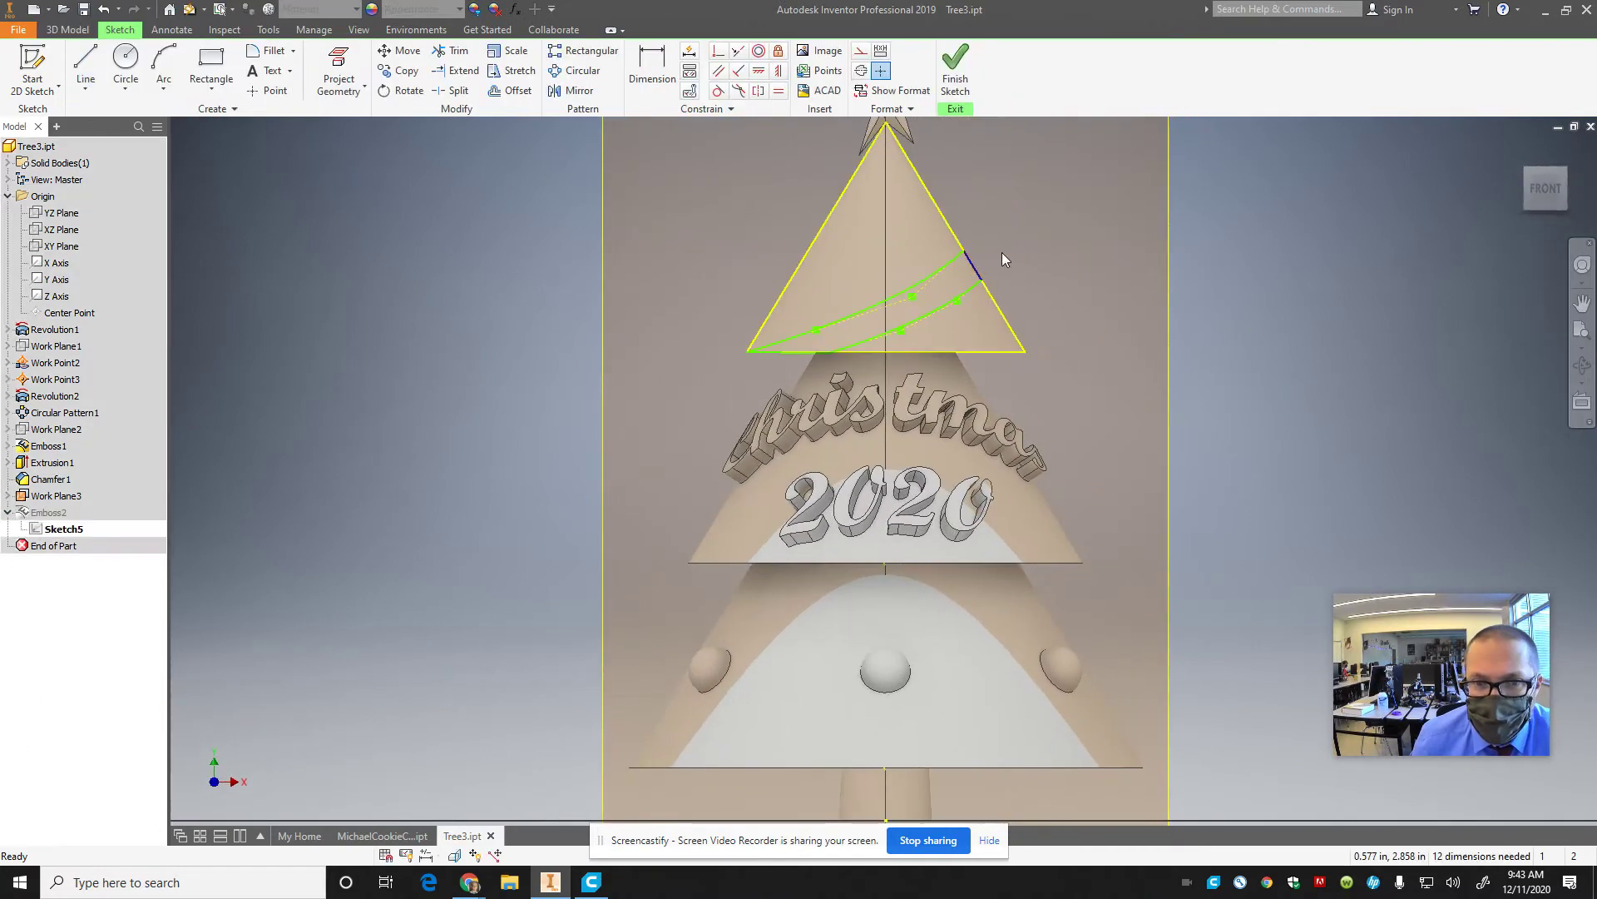
pyautogui.scroll(6, 987, 261)
pyautogui.moveTo(889, 292)
pyautogui.mouseDown()
pyautogui.moveTo(905, 282)
pyautogui.moveTo(884, 299)
pyautogui.mouseUp()
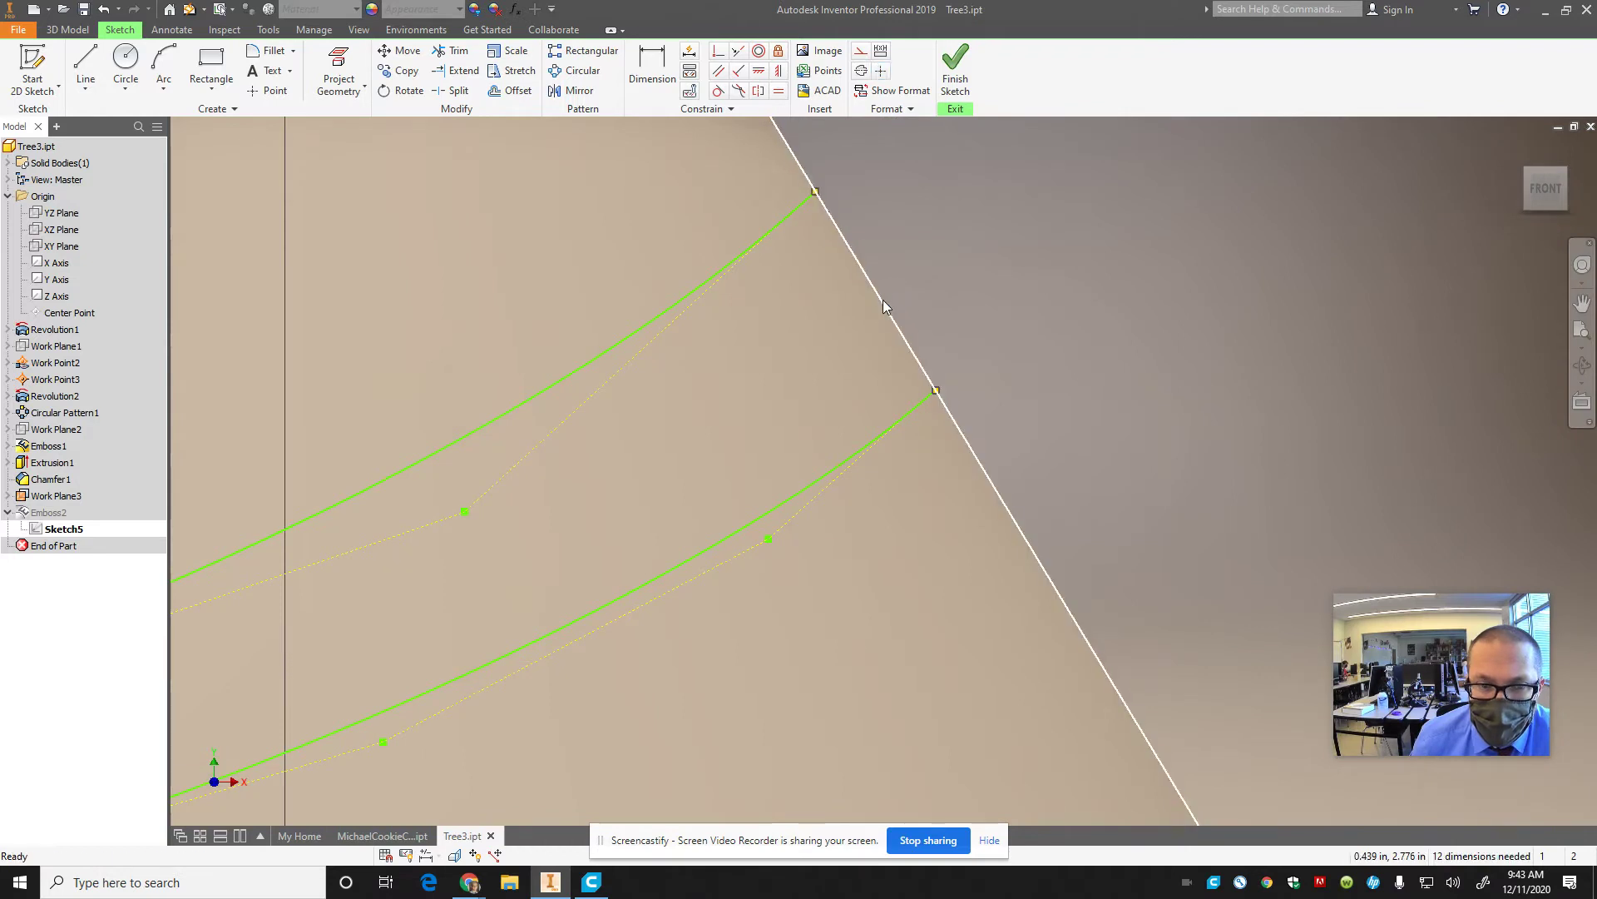
pyautogui.rightClick(884, 306)
pyautogui.click(884, 254)
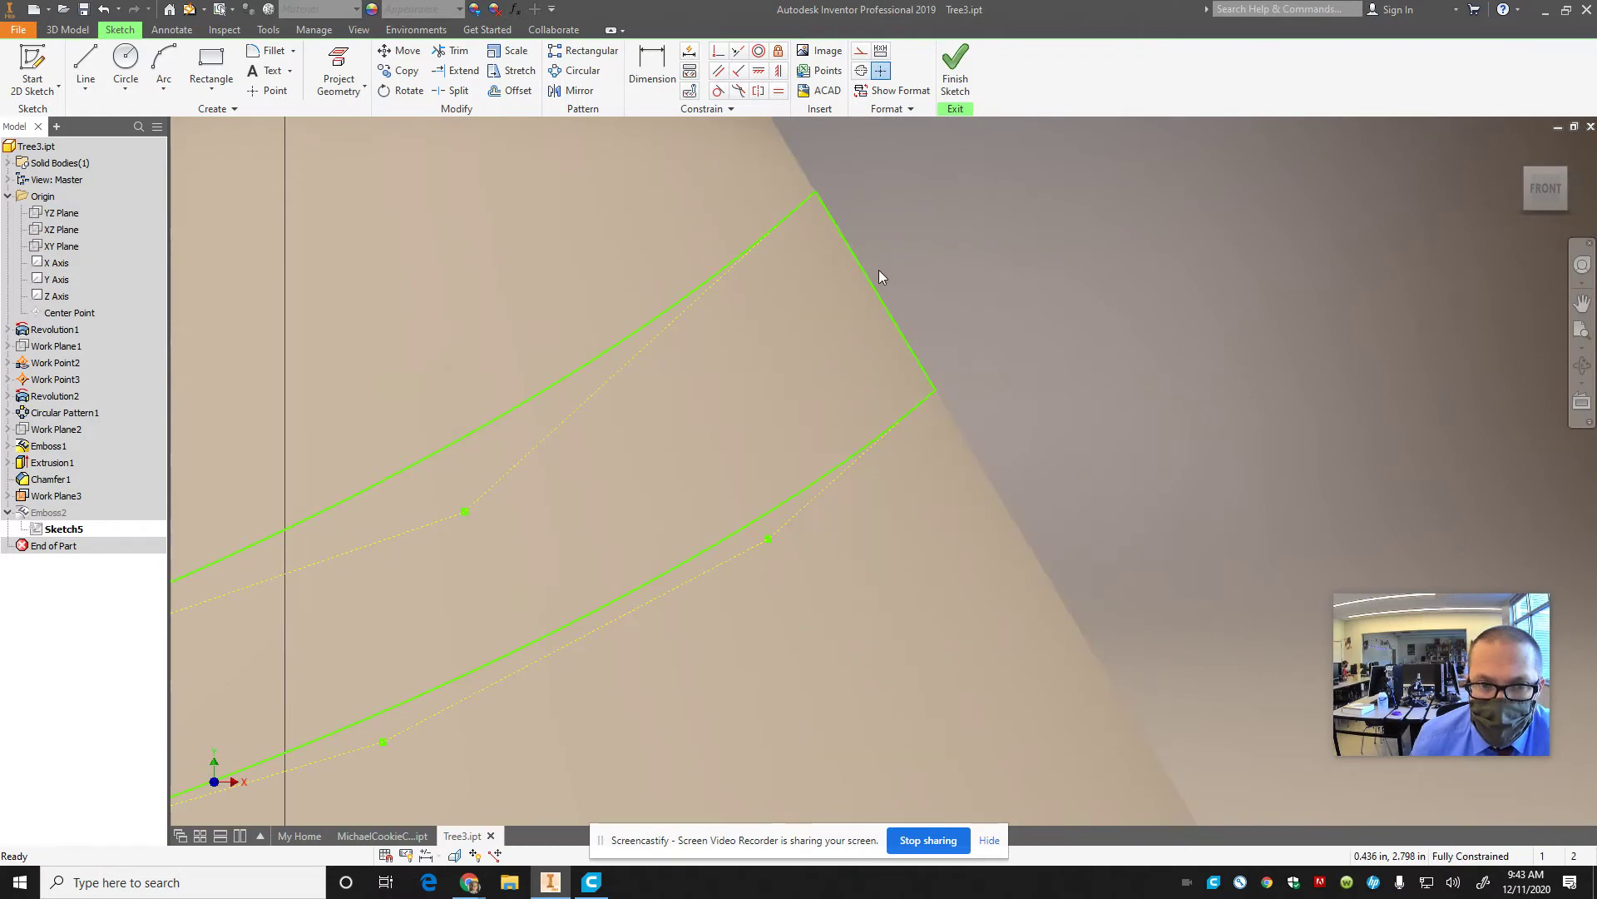
# - Reshape the strip's end edge and upper spline to the triangle corner, then finish the sketch
pyautogui.scroll(-5, 882, 349)
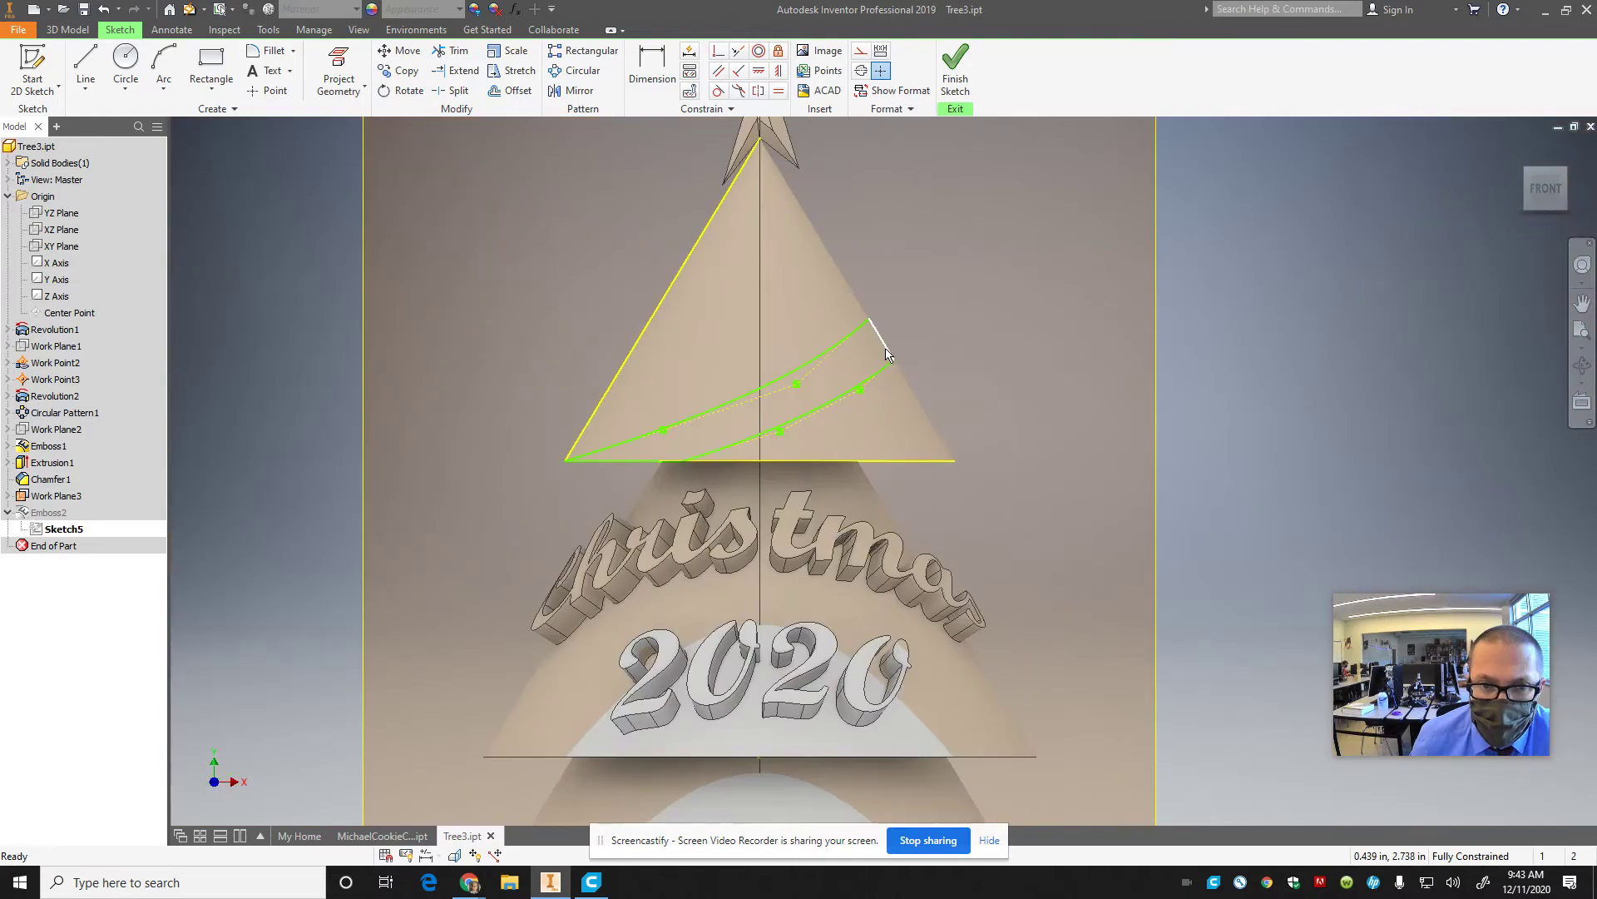
pyautogui.moveTo(890, 332); pyautogui.dragTo(892, 334)
pyautogui.moveTo(600, 457); pyautogui.dragTo(545, 458)
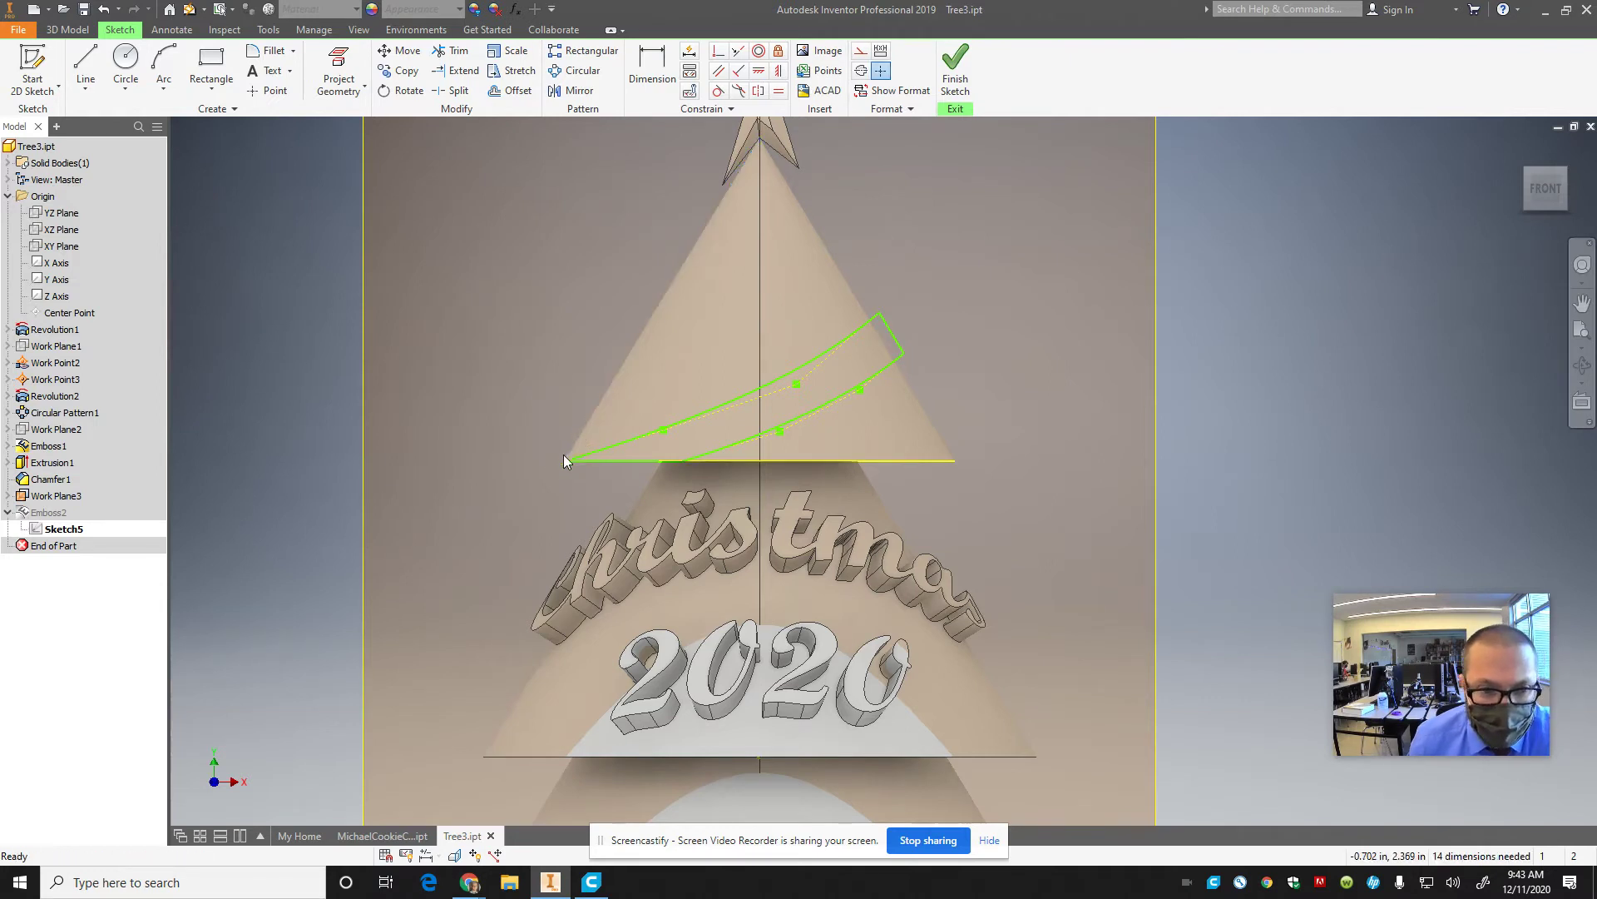
pyautogui.moveTo(566, 459)
pyautogui.mouseDown()
pyautogui.moveTo(544, 458)
pyautogui.moveTo(565, 460)
pyautogui.mouseUp()
pyautogui.scroll(5, 578, 460)
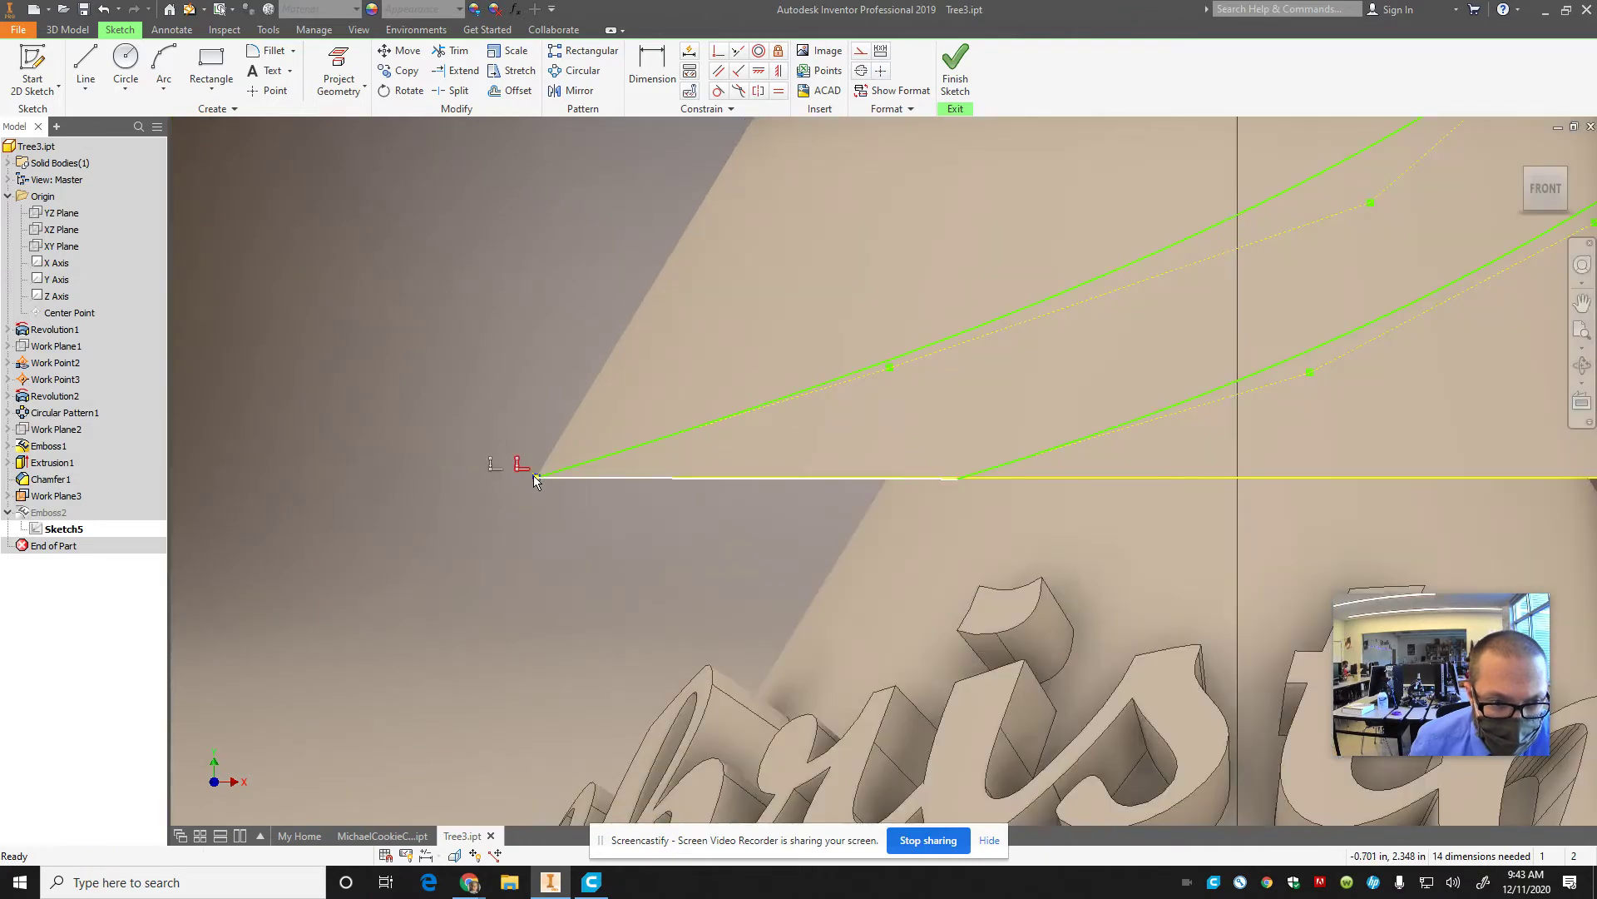
pyautogui.moveTo(599, 458); pyautogui.dragTo(553, 466)
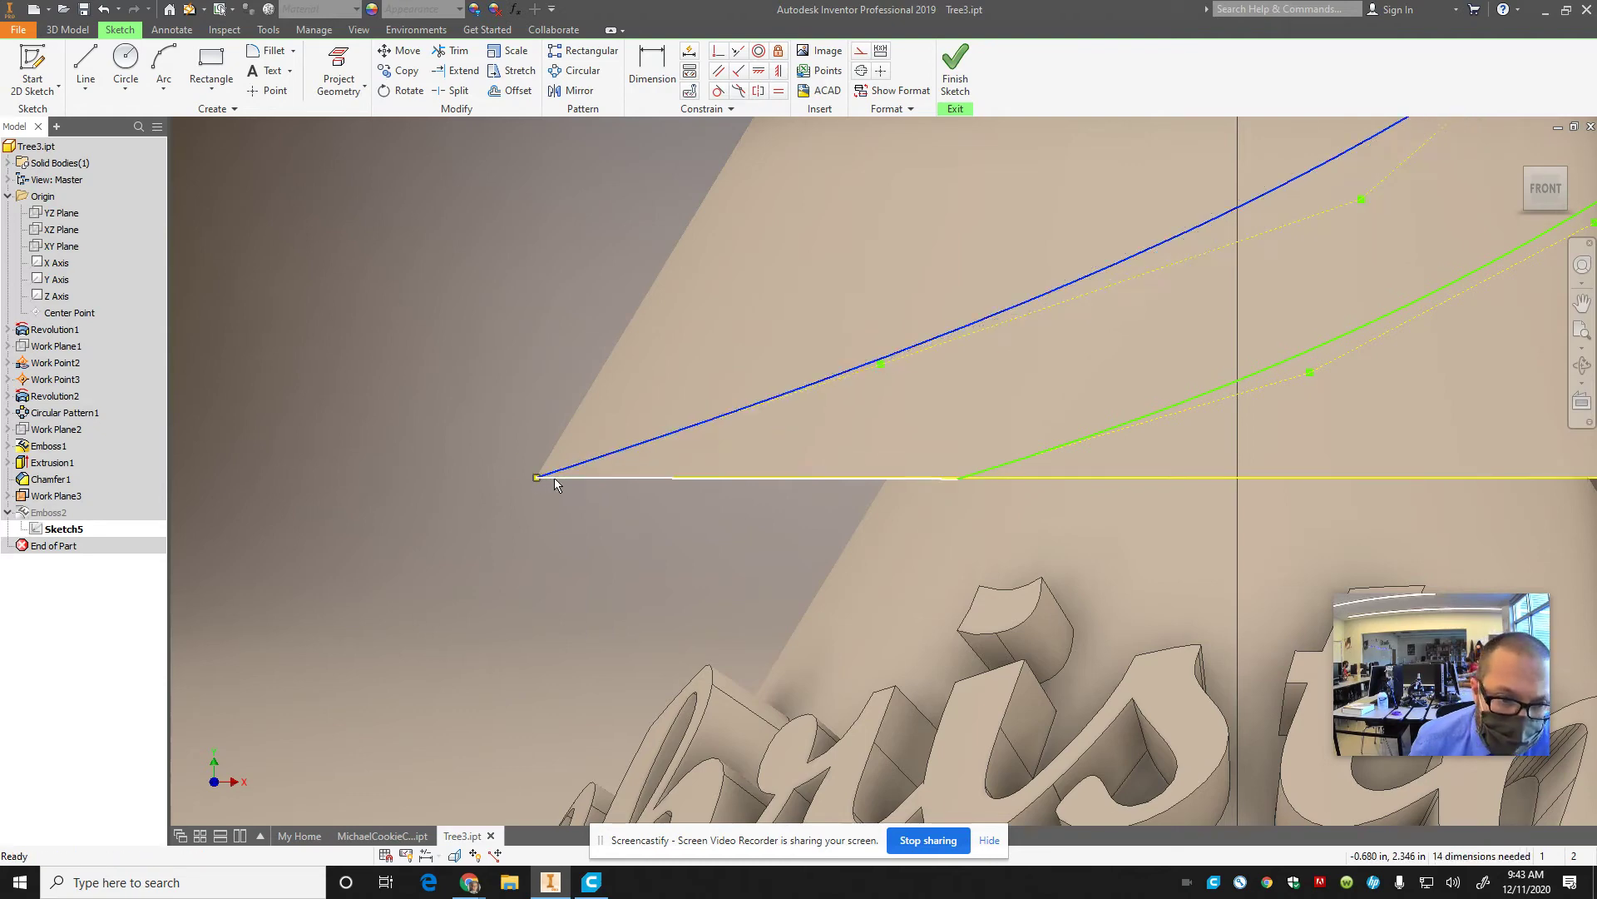
pyautogui.press('Escape')
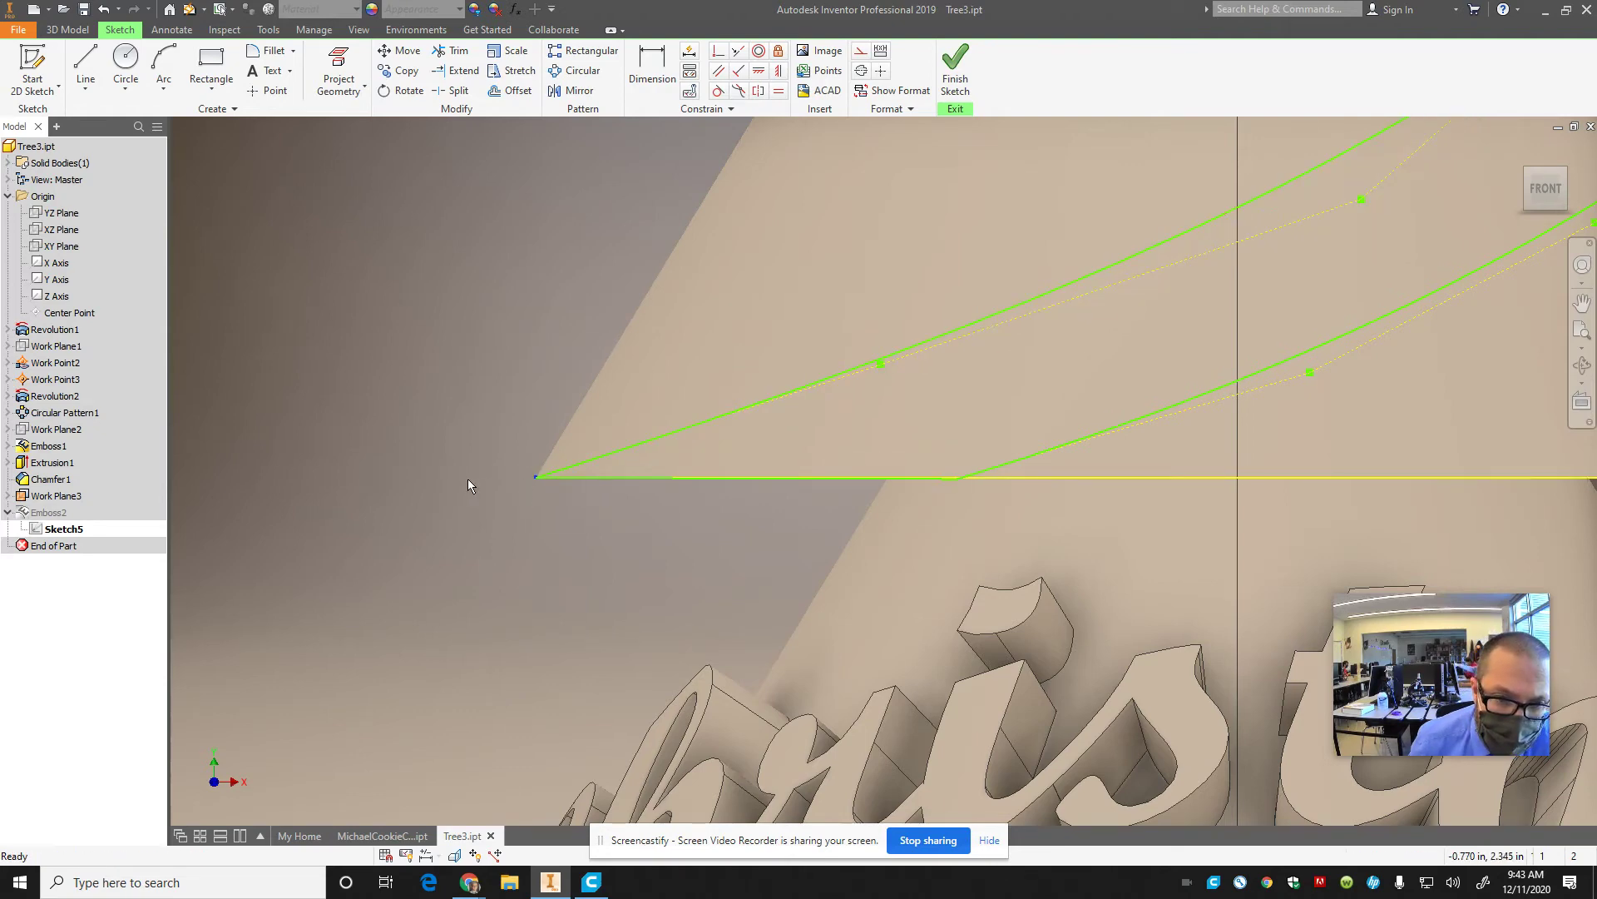
pyautogui.scroll(-5, 768, 510)
pyautogui.click(955, 65)
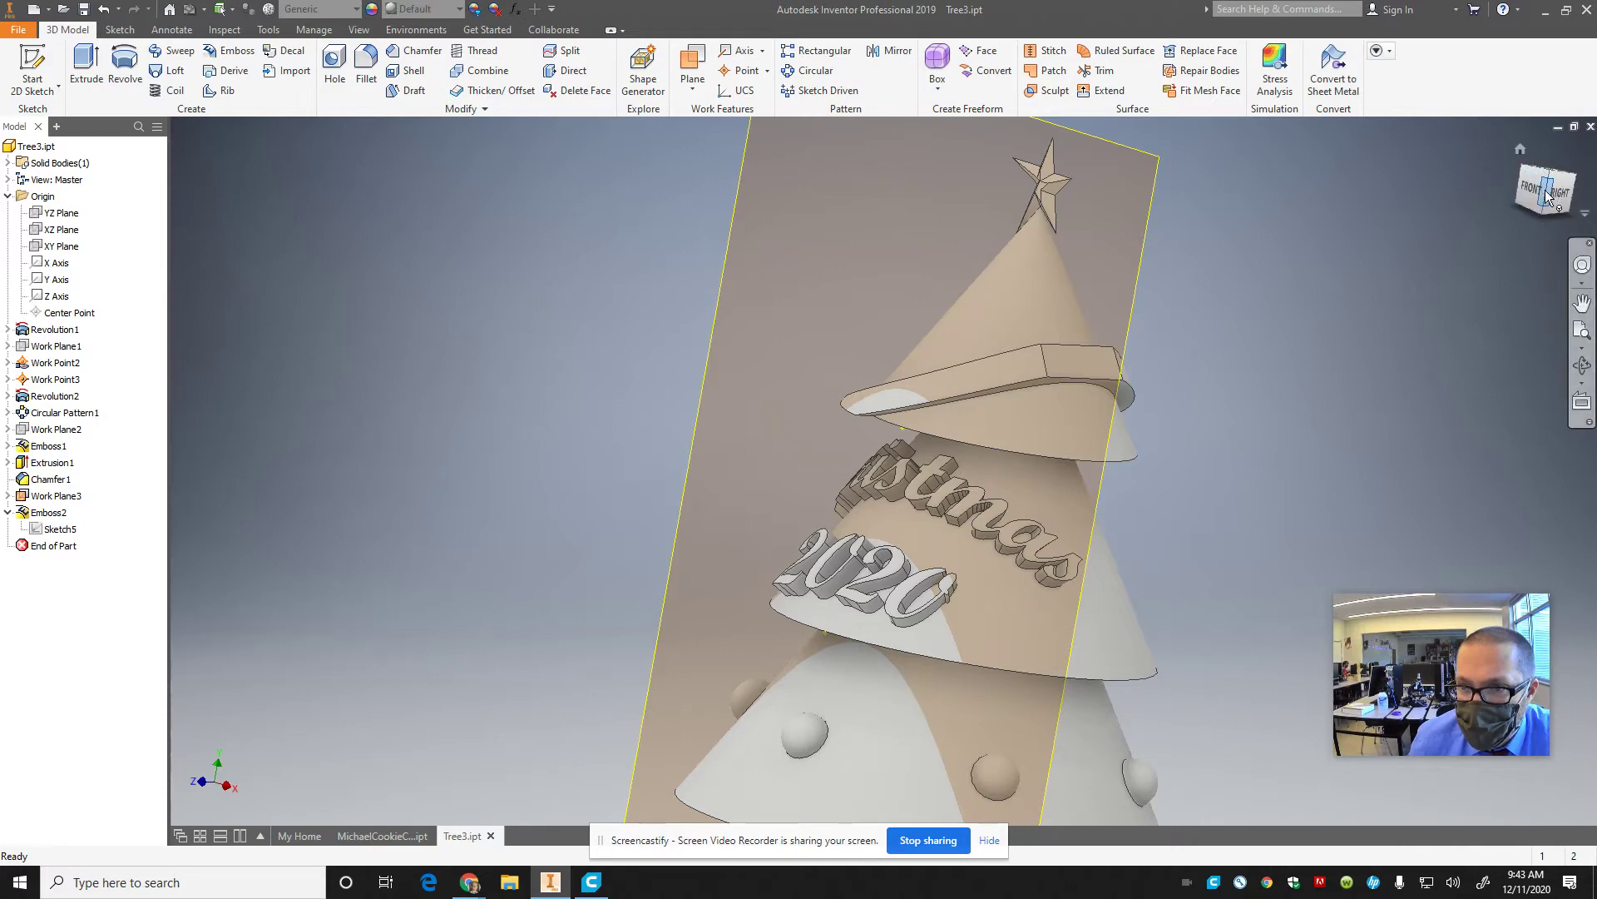
# - Change Emboss2's depth from 0.1 in to 0.05 in
pyautogui.moveTo(1549, 177); pyautogui.dragTo(621, 212)
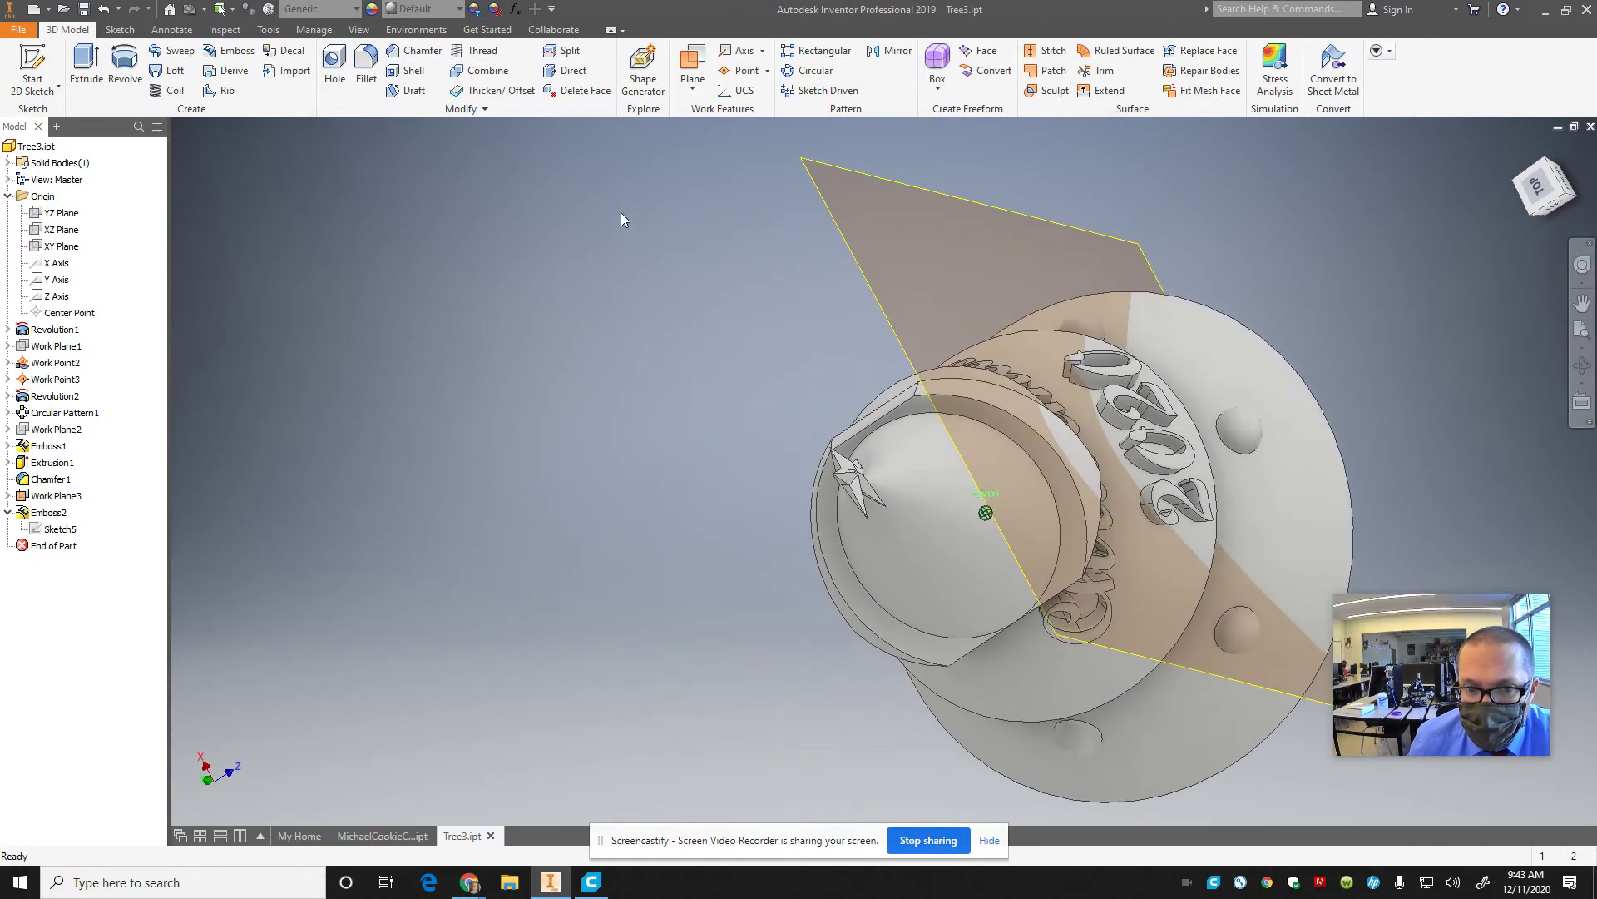
pyautogui.doubleClick(42, 512)
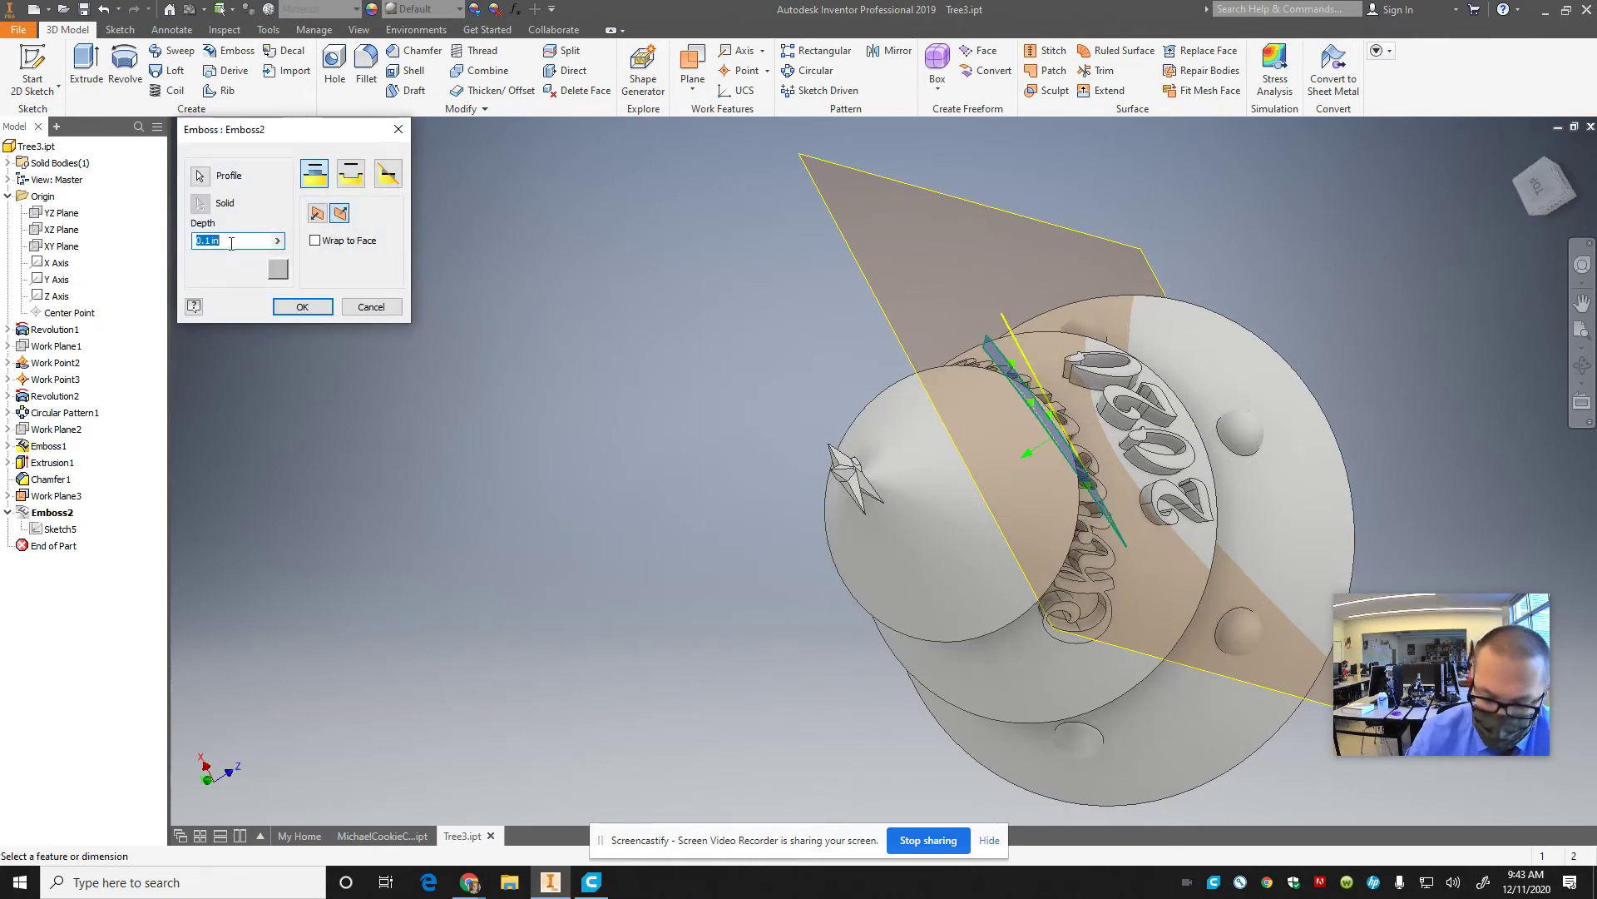
pyautogui.write('.05')
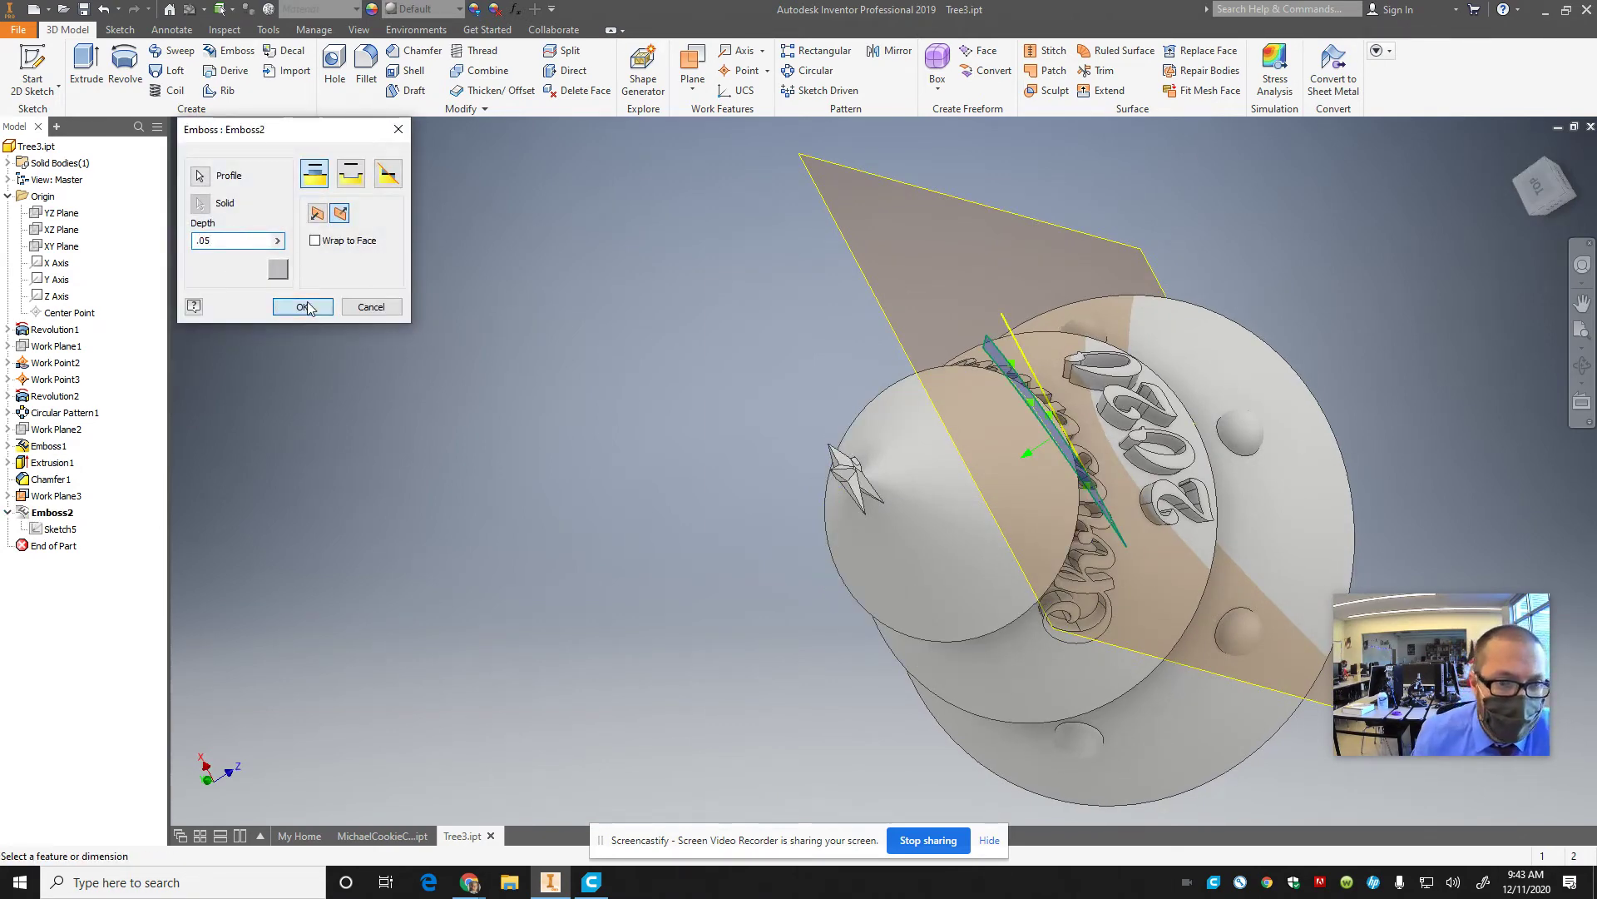
pyautogui.click(304, 307)
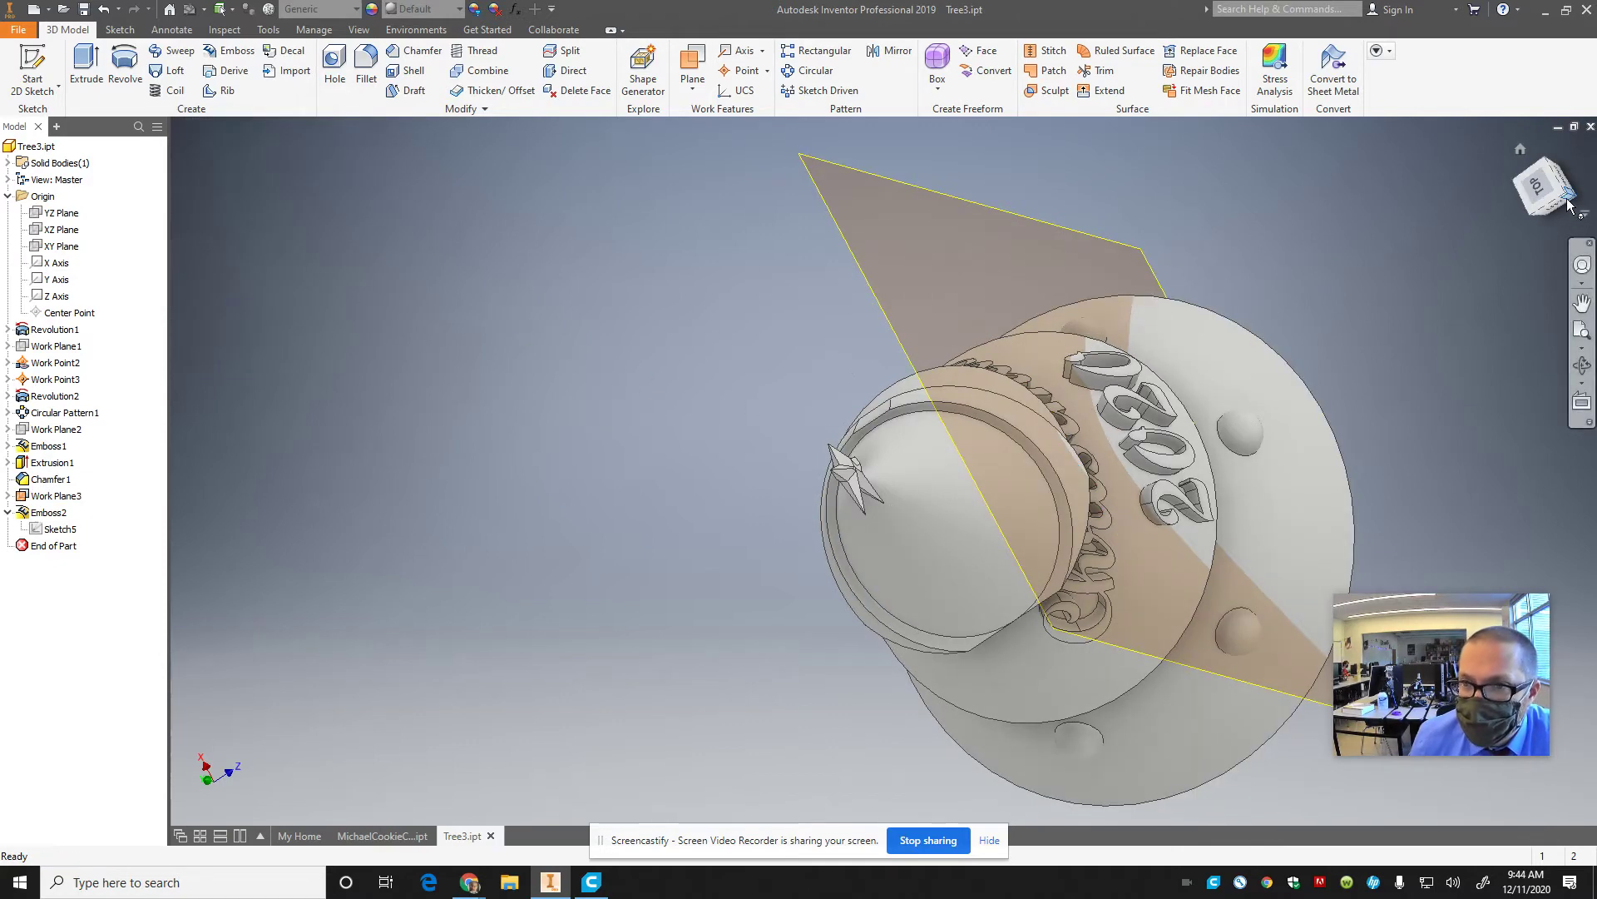
pyautogui.moveTo(1364, 466)
pyautogui.keyDown('shift'); pyautogui.mouseDown(button='middle')
pyautogui.moveTo(1296, 765)
pyautogui.moveTo(1046, 135)
pyautogui.moveTo(897, 436)
pyautogui.moveTo(825, 463)
pyautogui.moveTo(639, 468)
pyautogui.mouseUp(button='middle'); pyautogui.keyUp('shift')
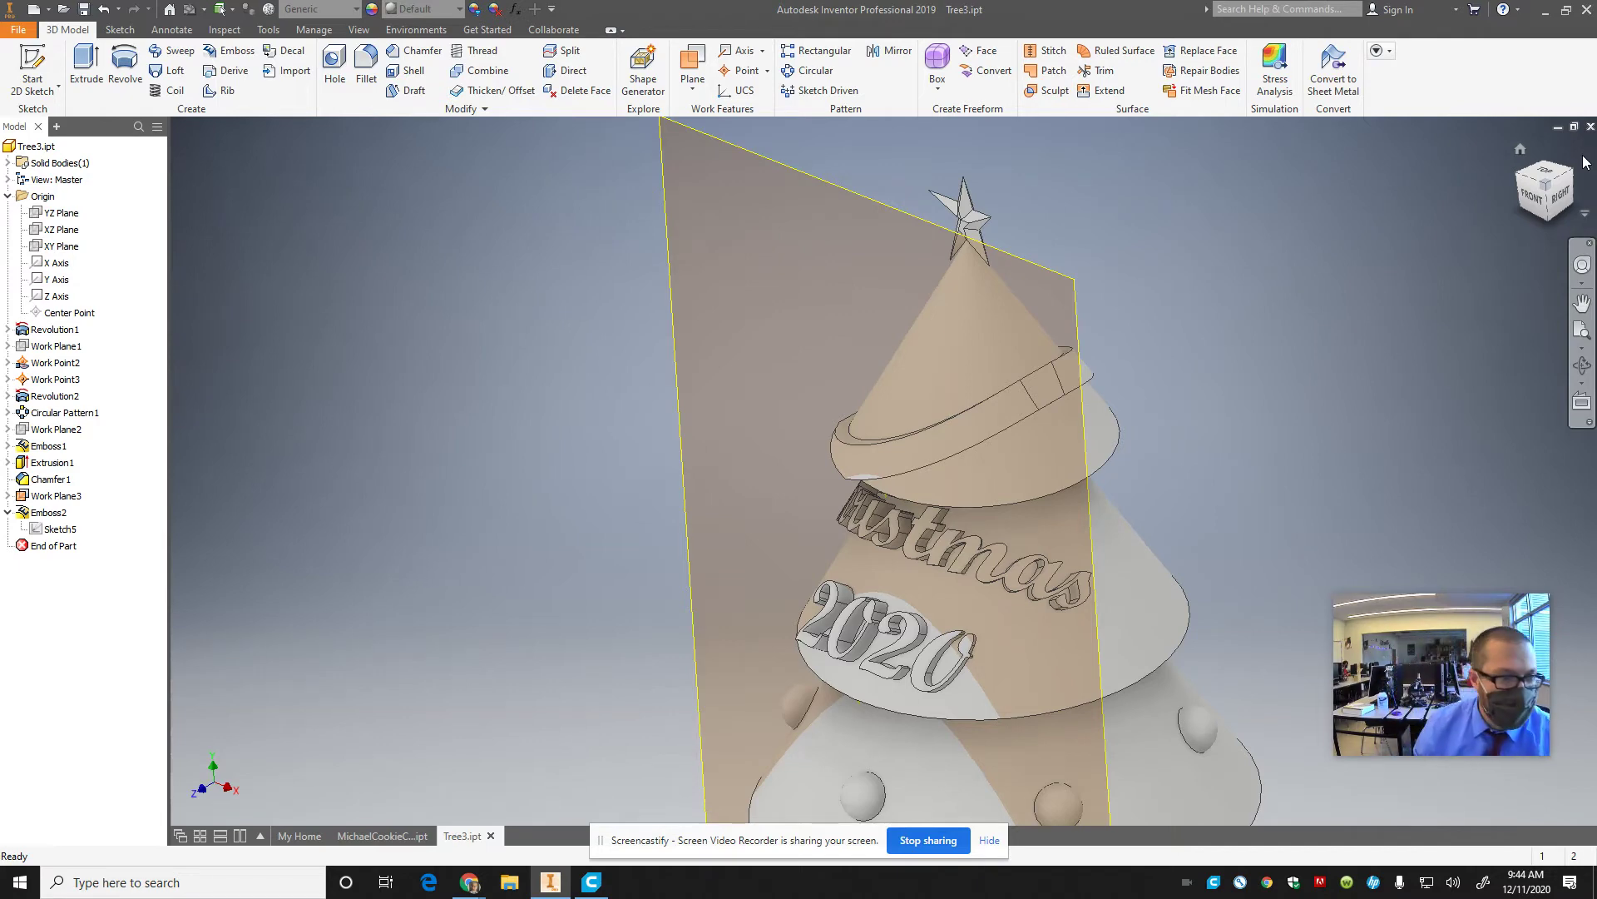
# - Edit Sketch5 and project the tree's right edge into it
pyautogui.doubleClick(1073, 349)
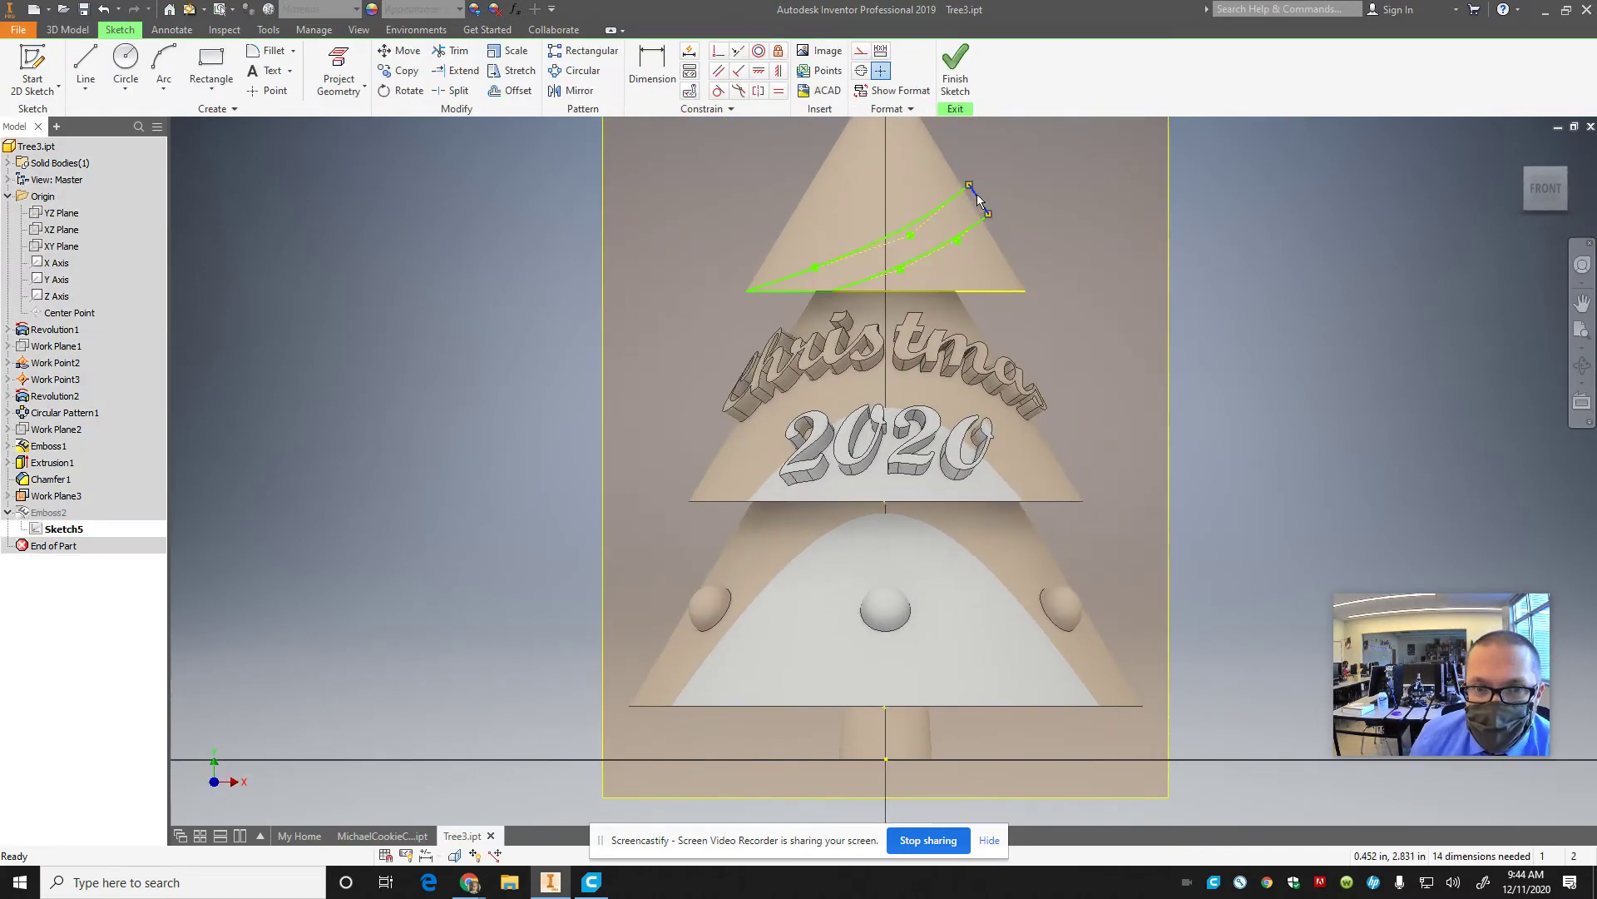
pyautogui.moveTo(978, 195); pyautogui.dragTo(982, 198)
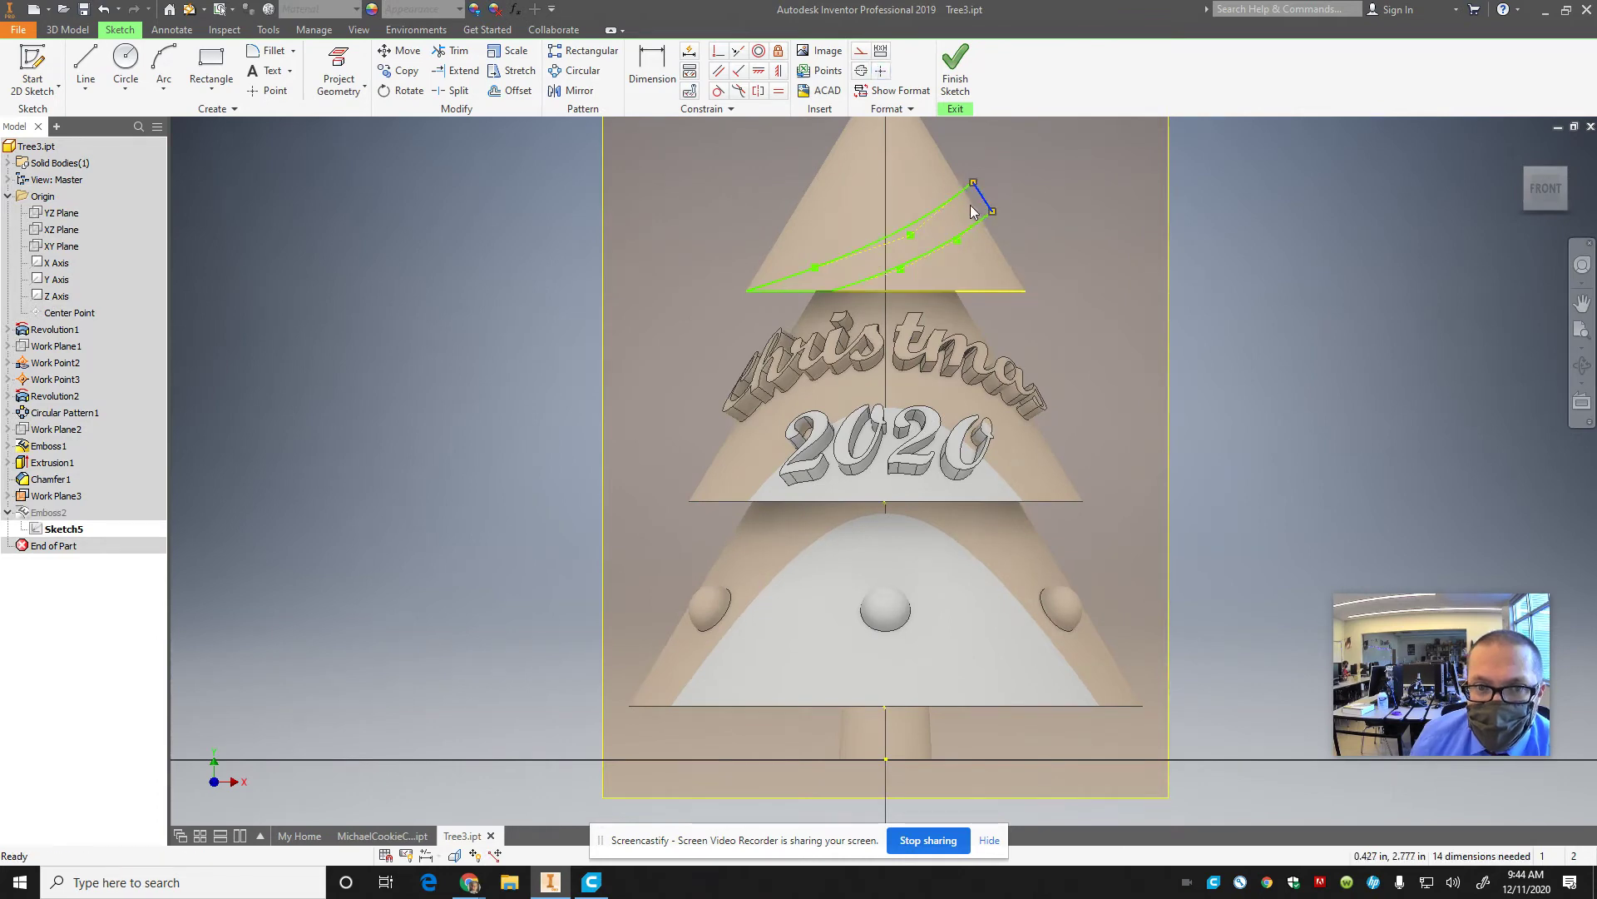
pyautogui.press('d')
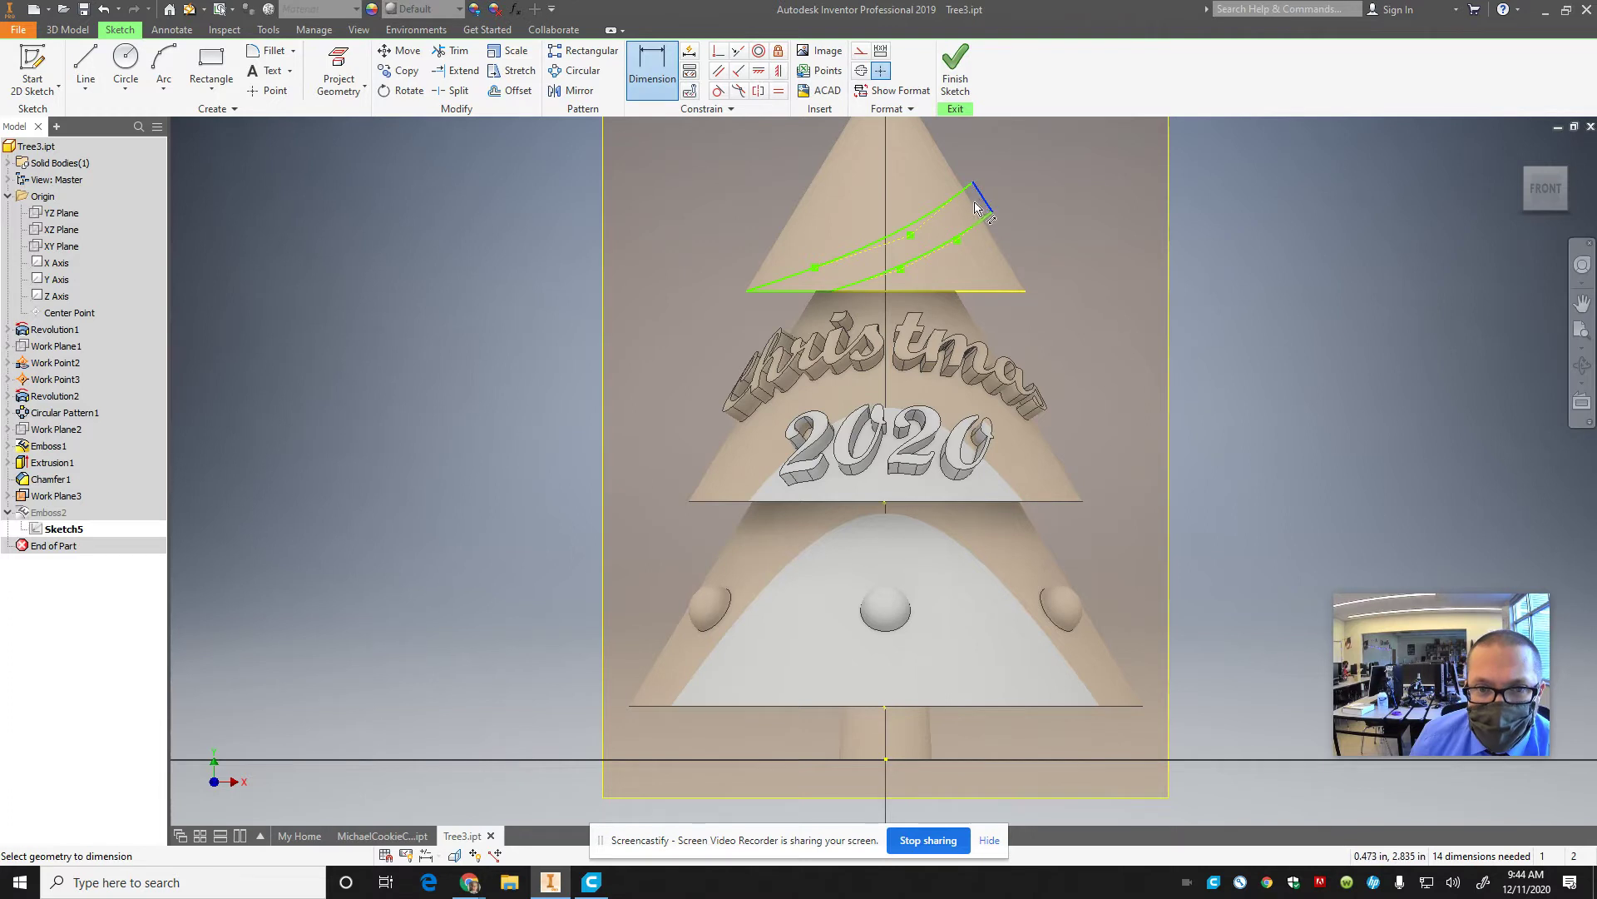
pyautogui.click(978, 178)
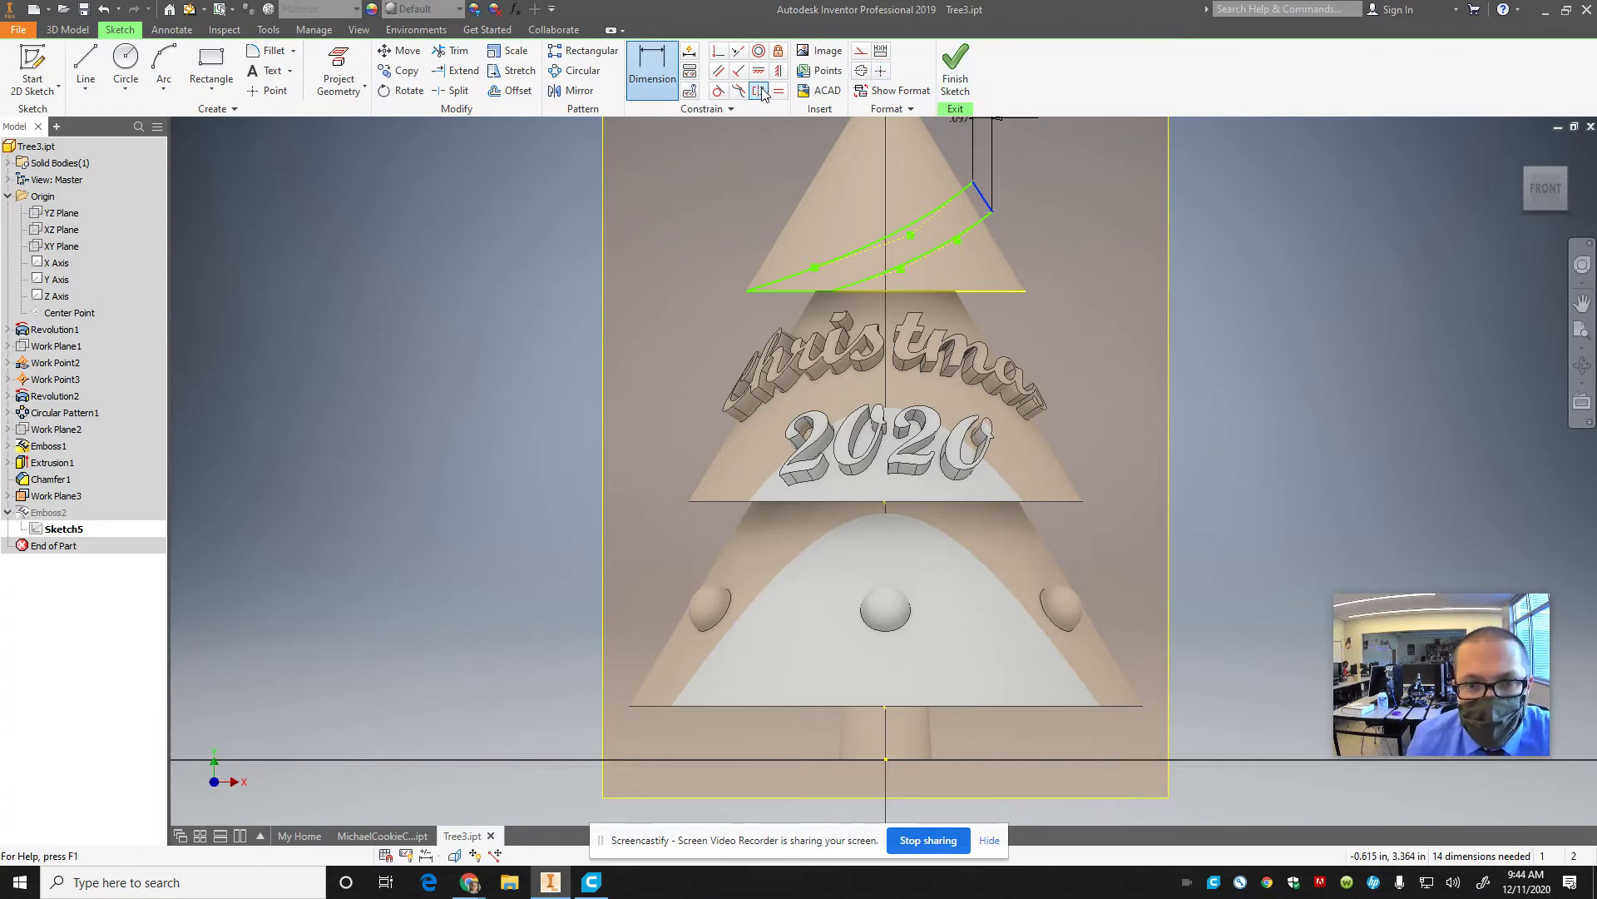
pyautogui.click(86, 68)
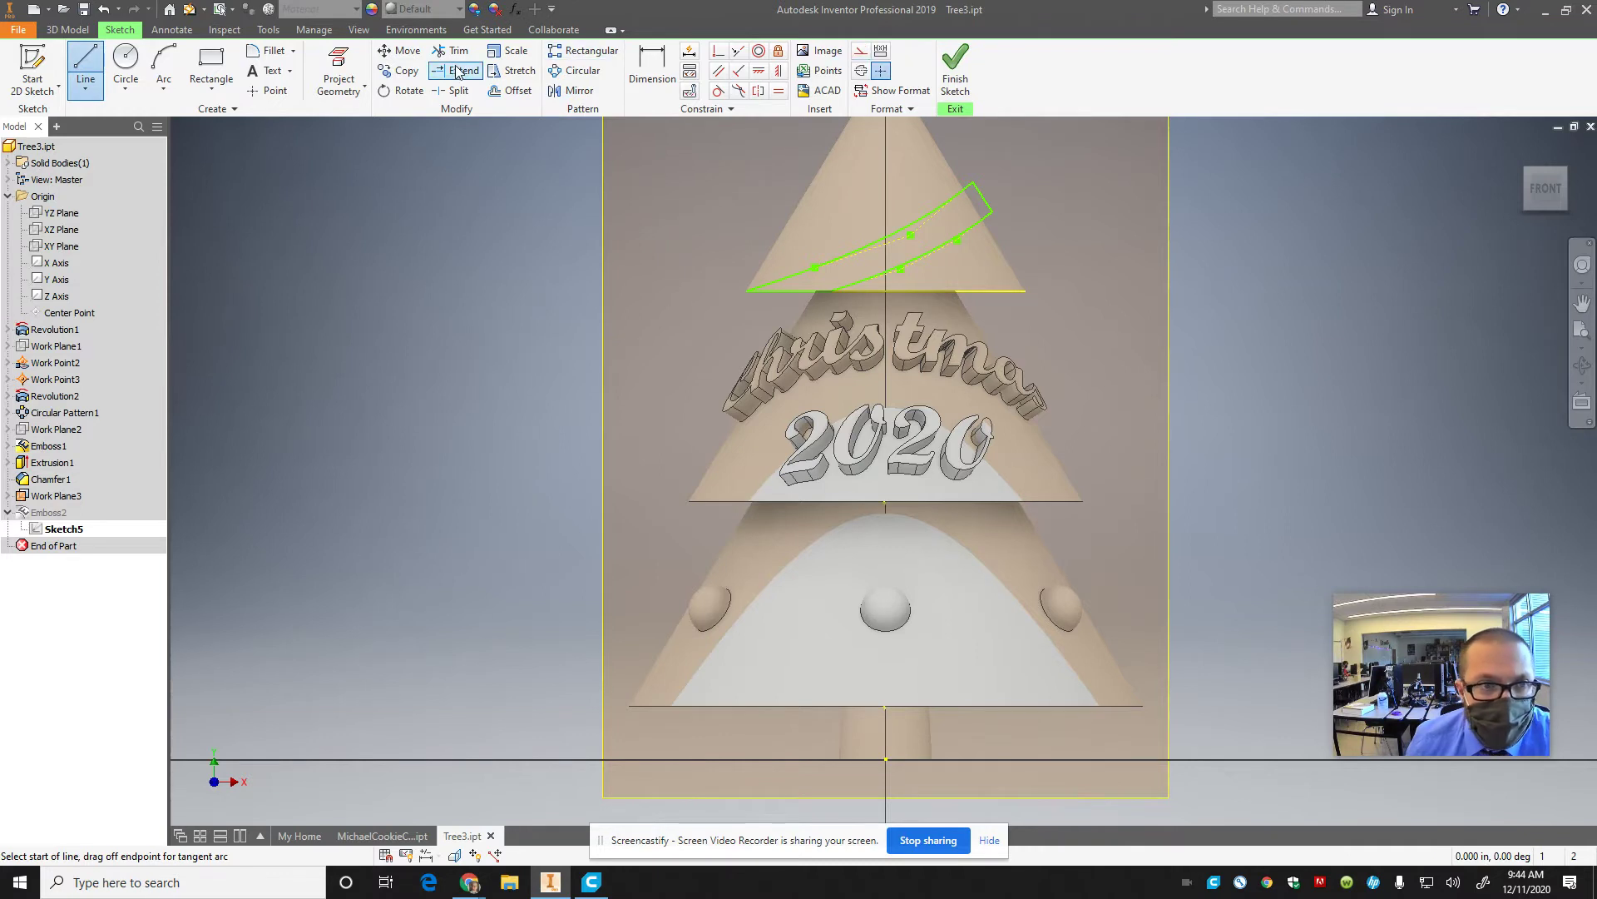
pyautogui.click(338, 73)
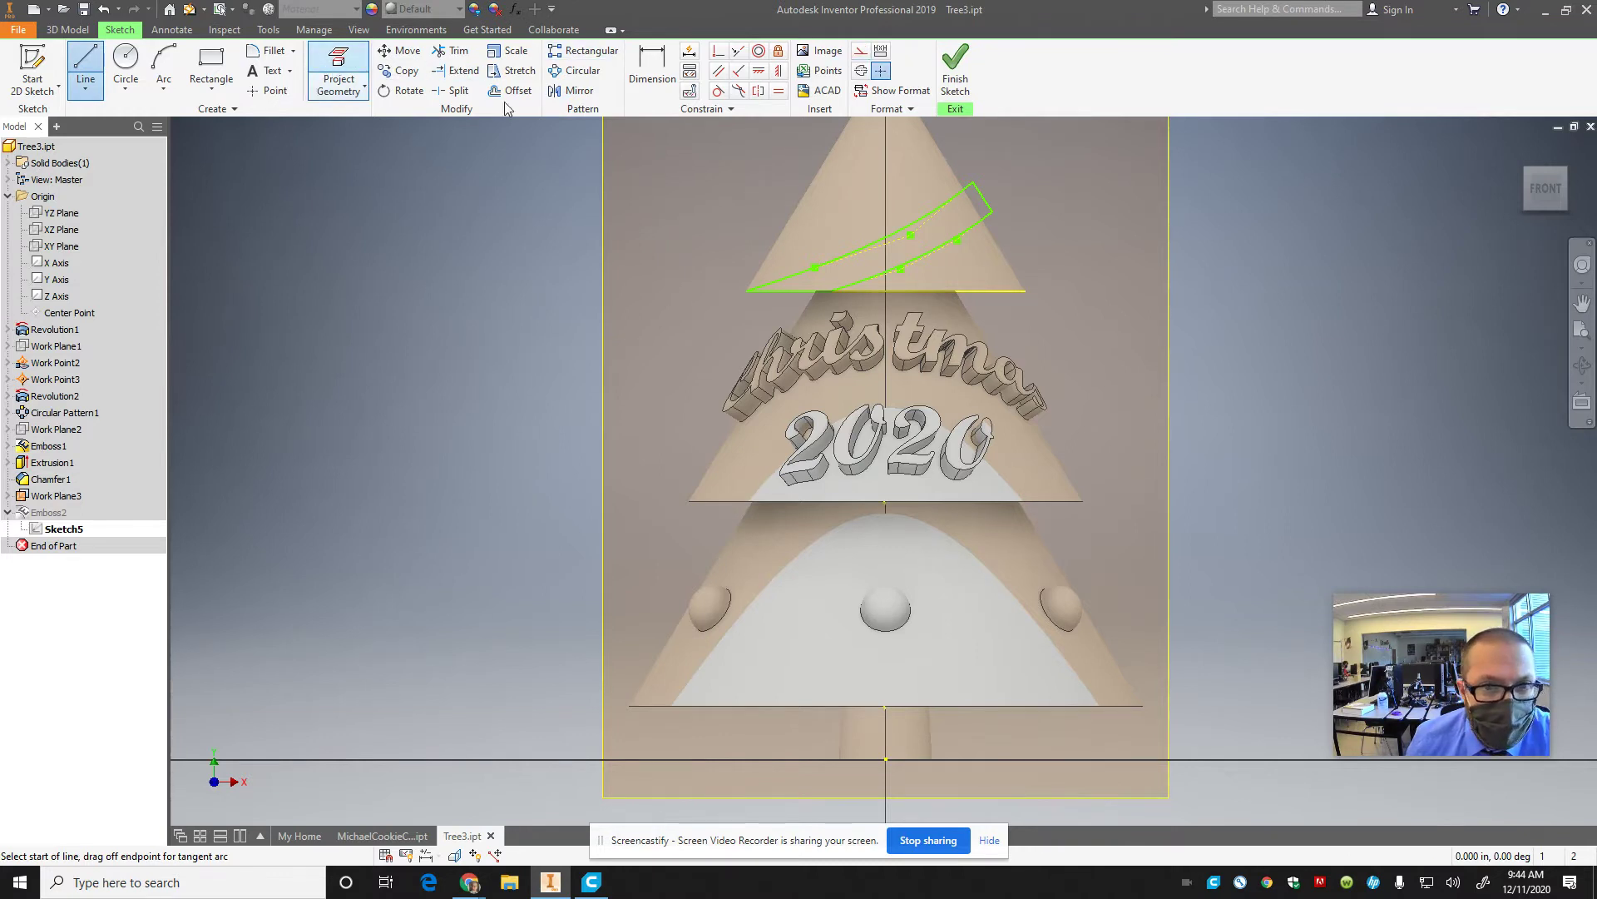
pyautogui.click(943, 158)
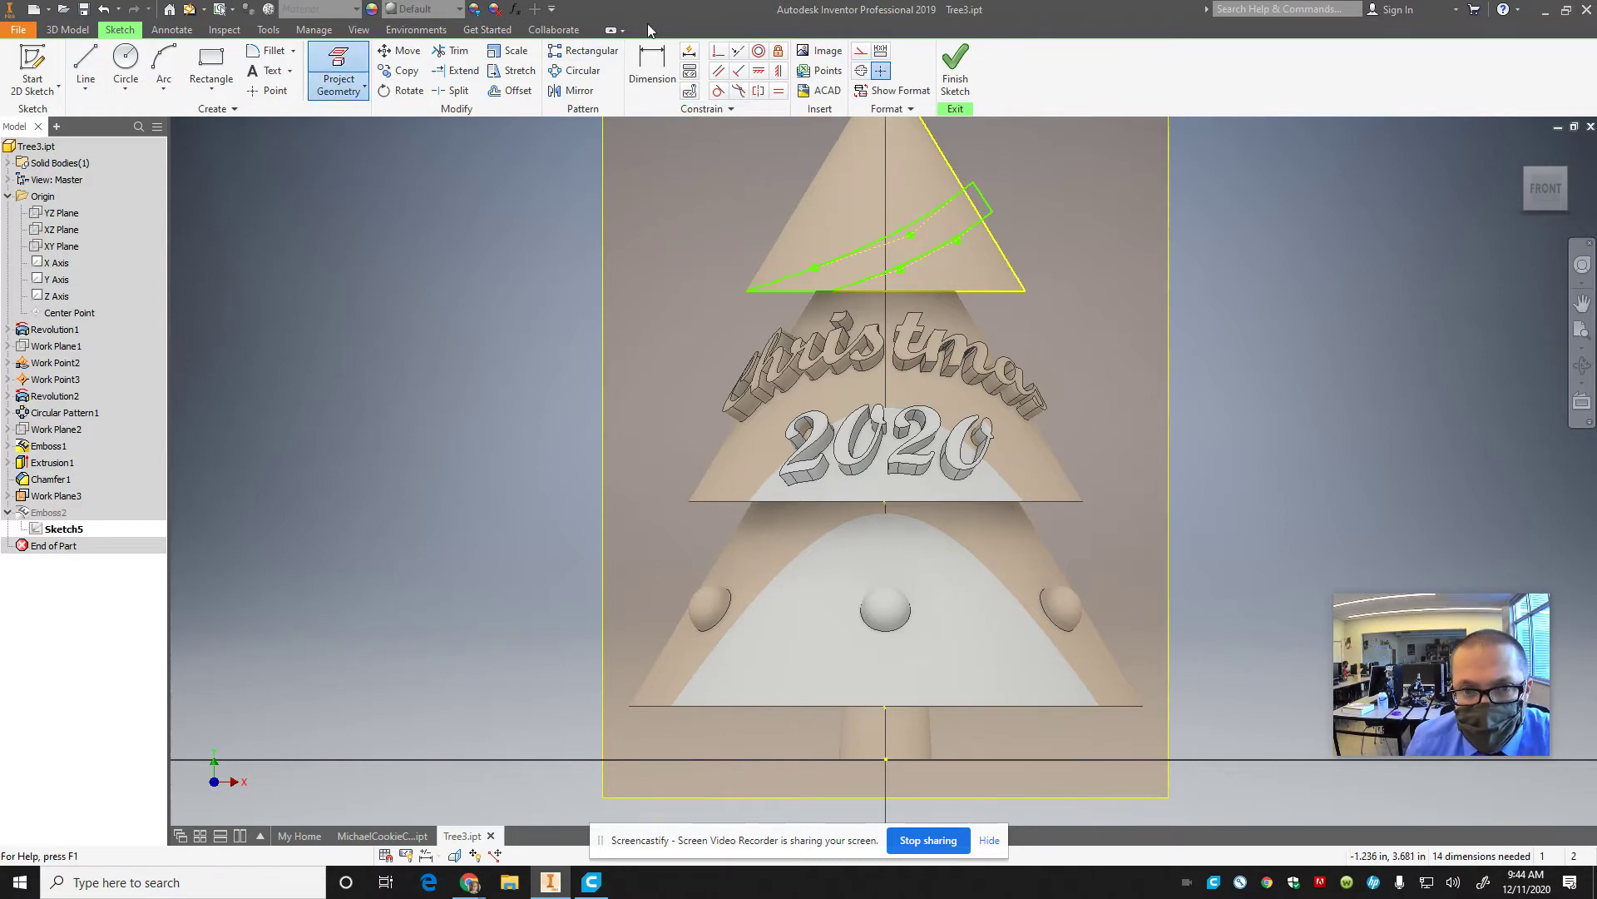
# - Dimension the strip's end line .05 from the cone edge and finish the sketch
pyautogui.click(652, 68)
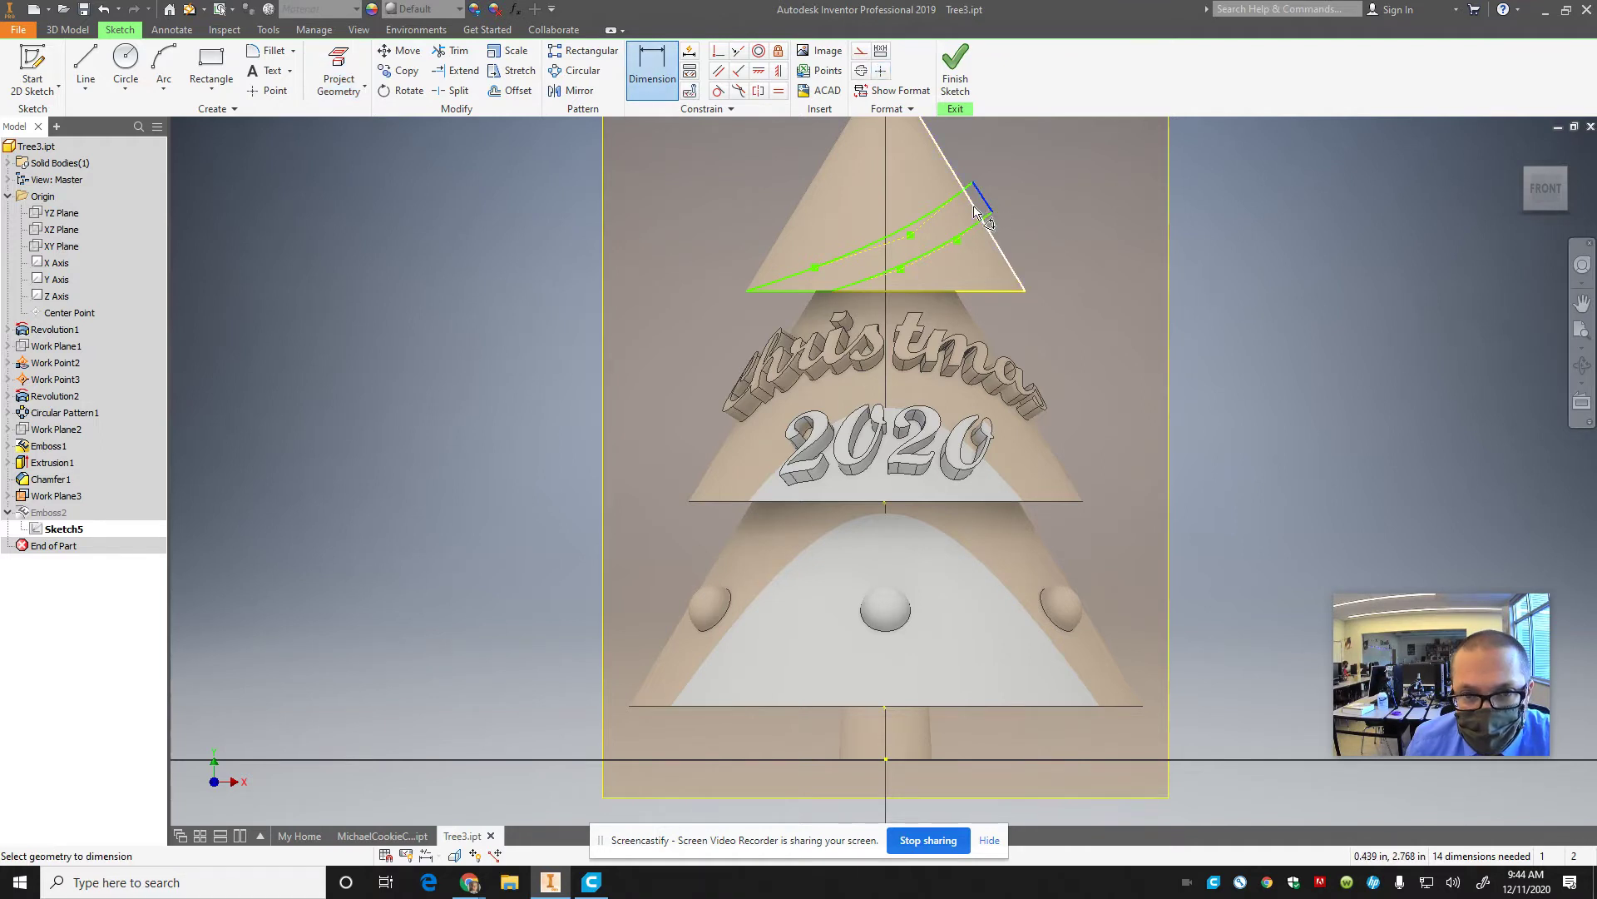
pyautogui.press('Escape')
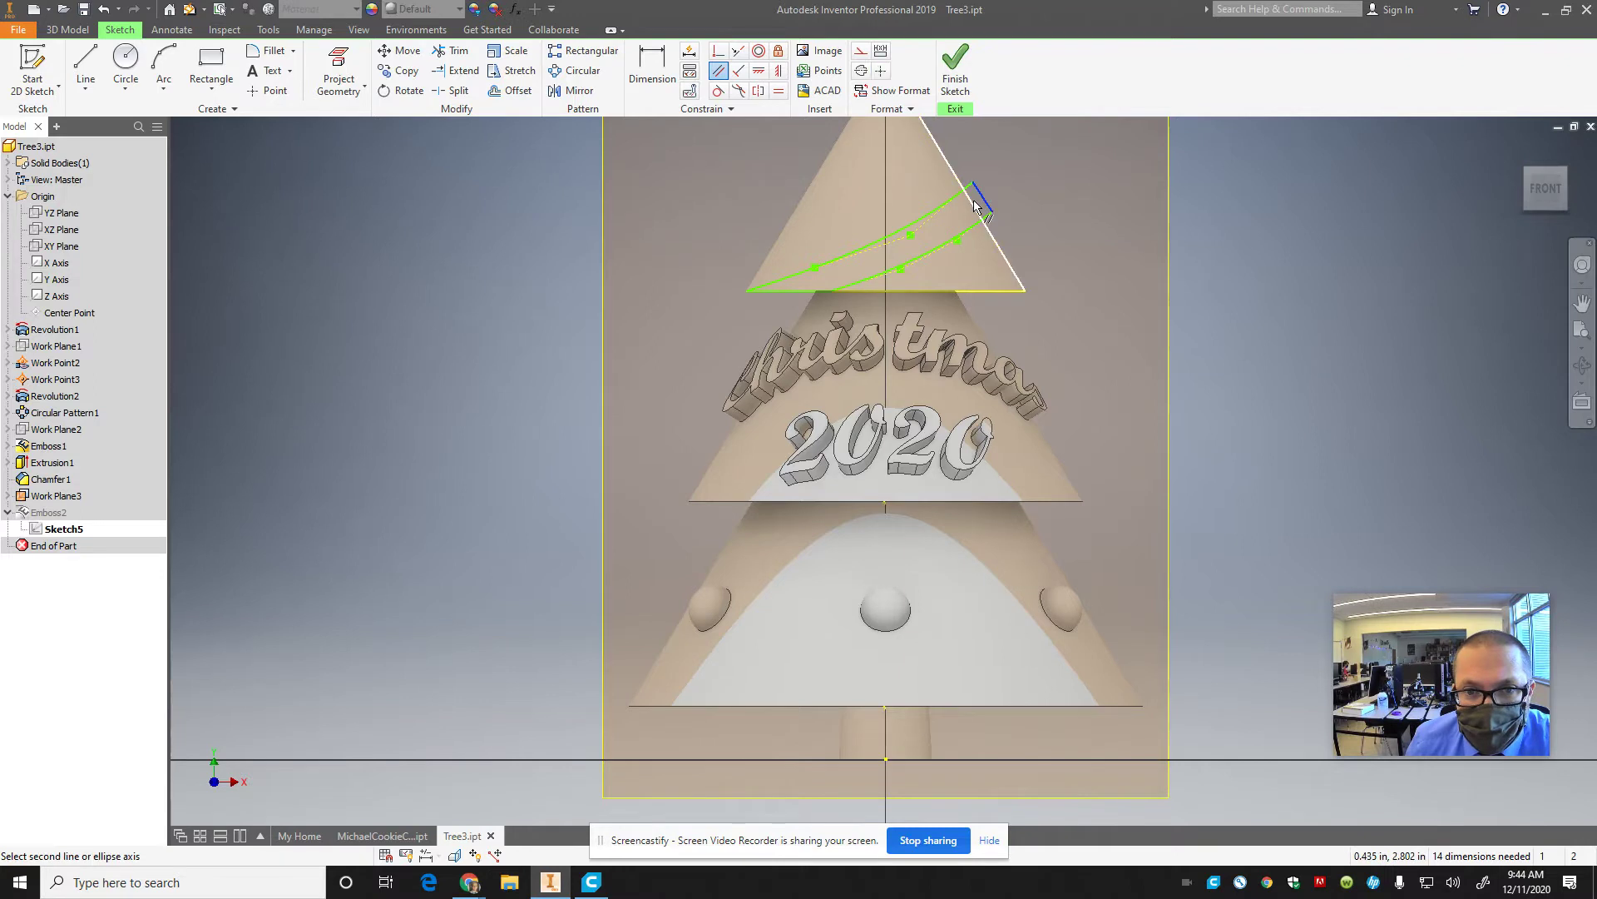
pyautogui.press('d')
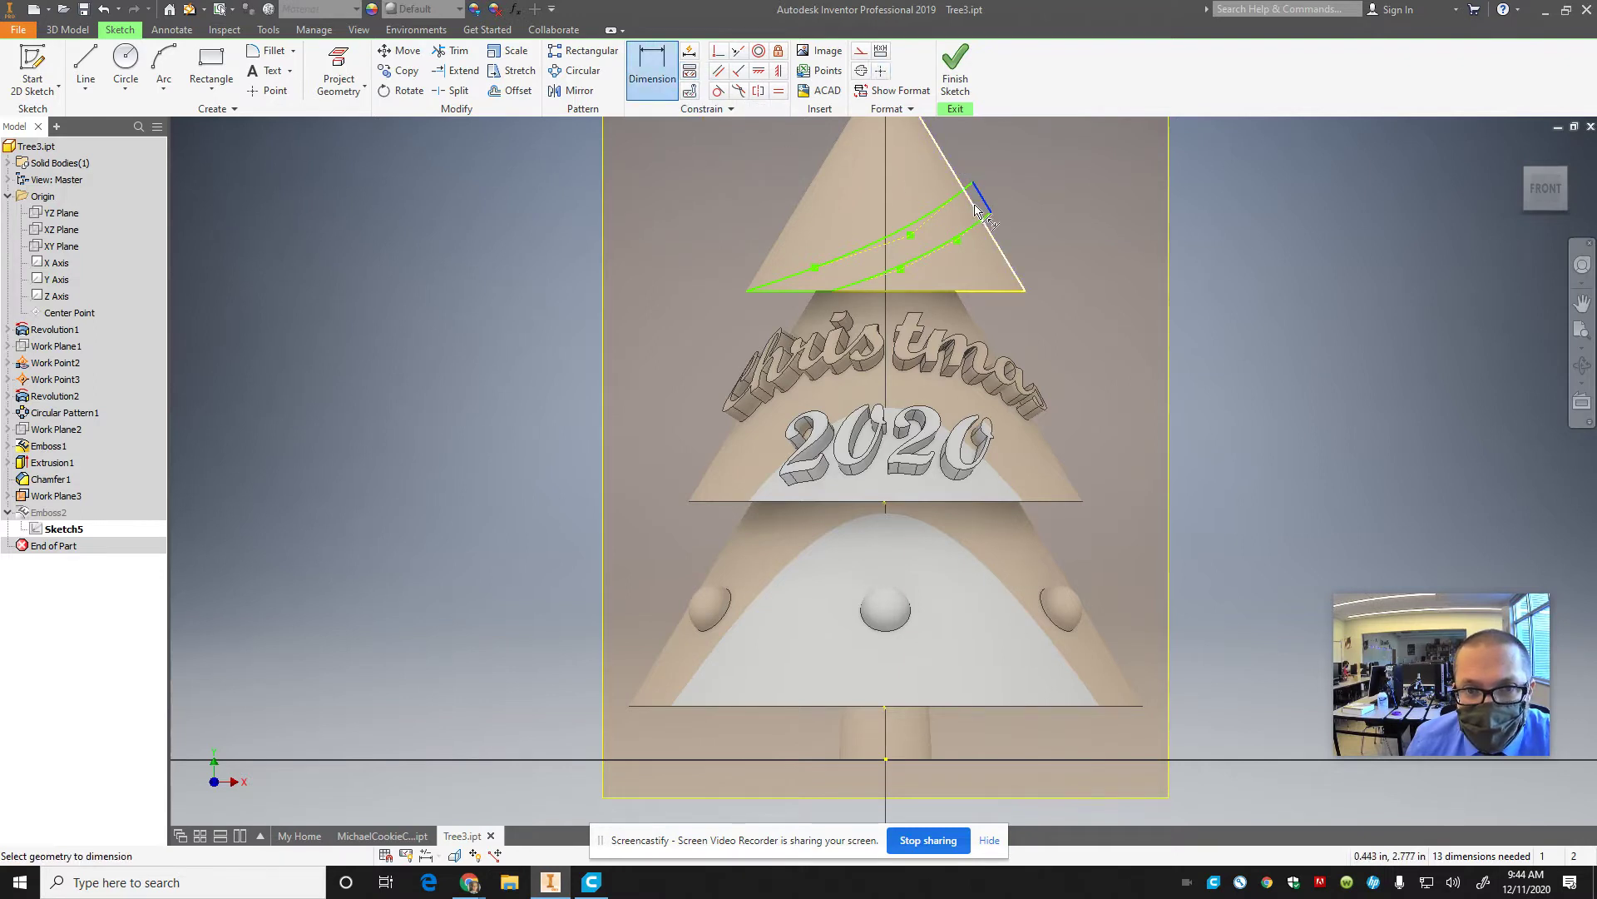
pyautogui.click(998, 231)
pyautogui.click(1047, 253)
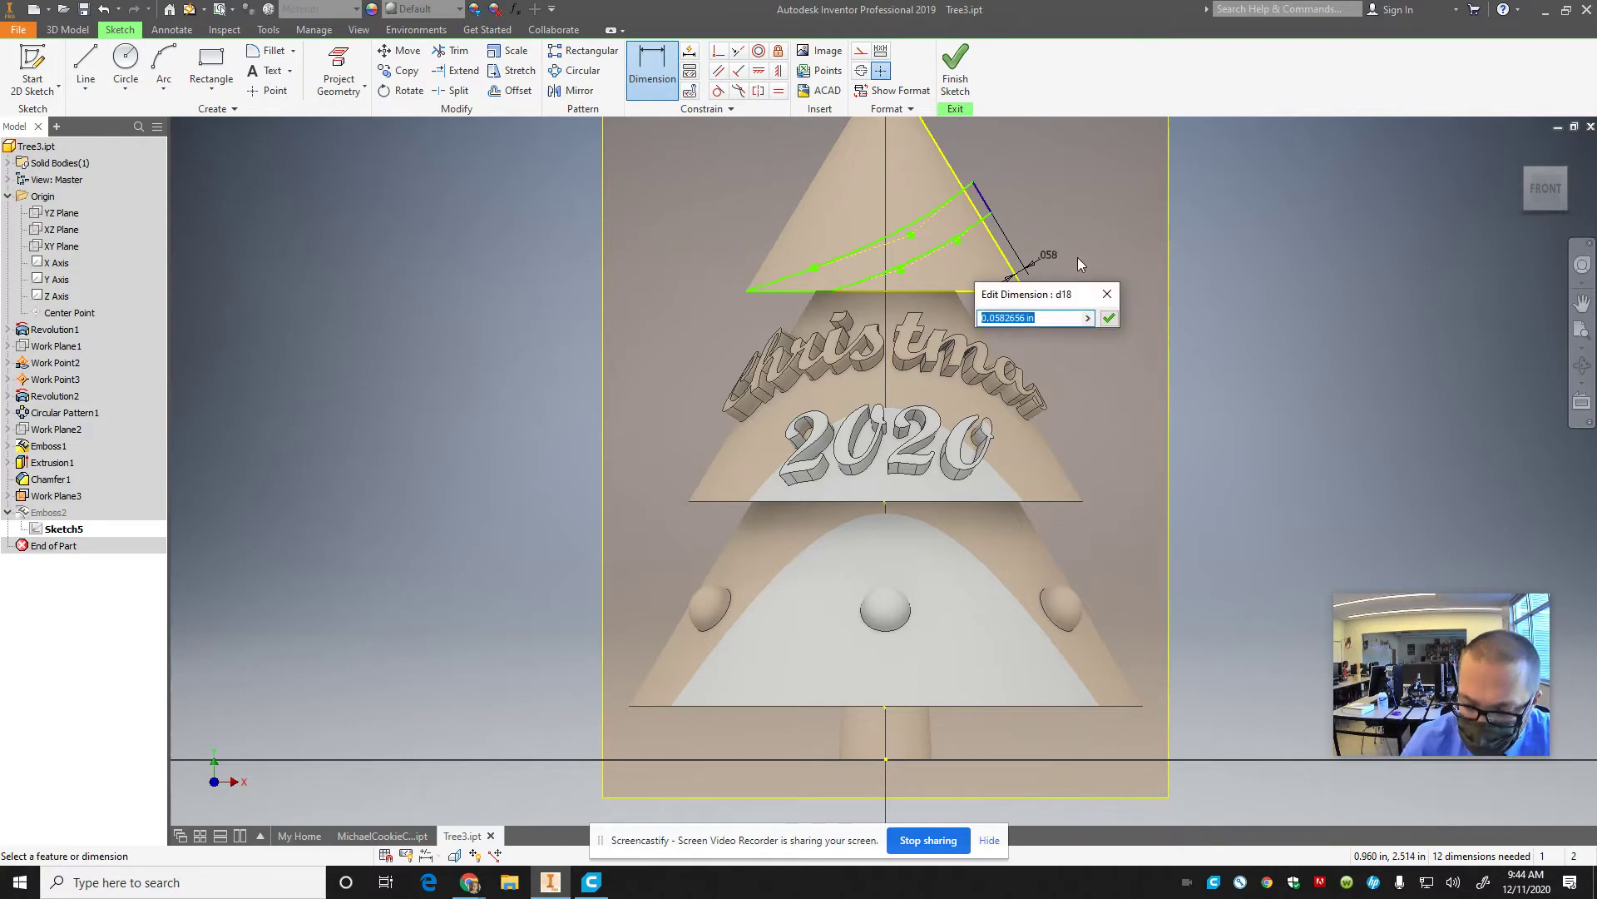
pyautogui.write('.05')
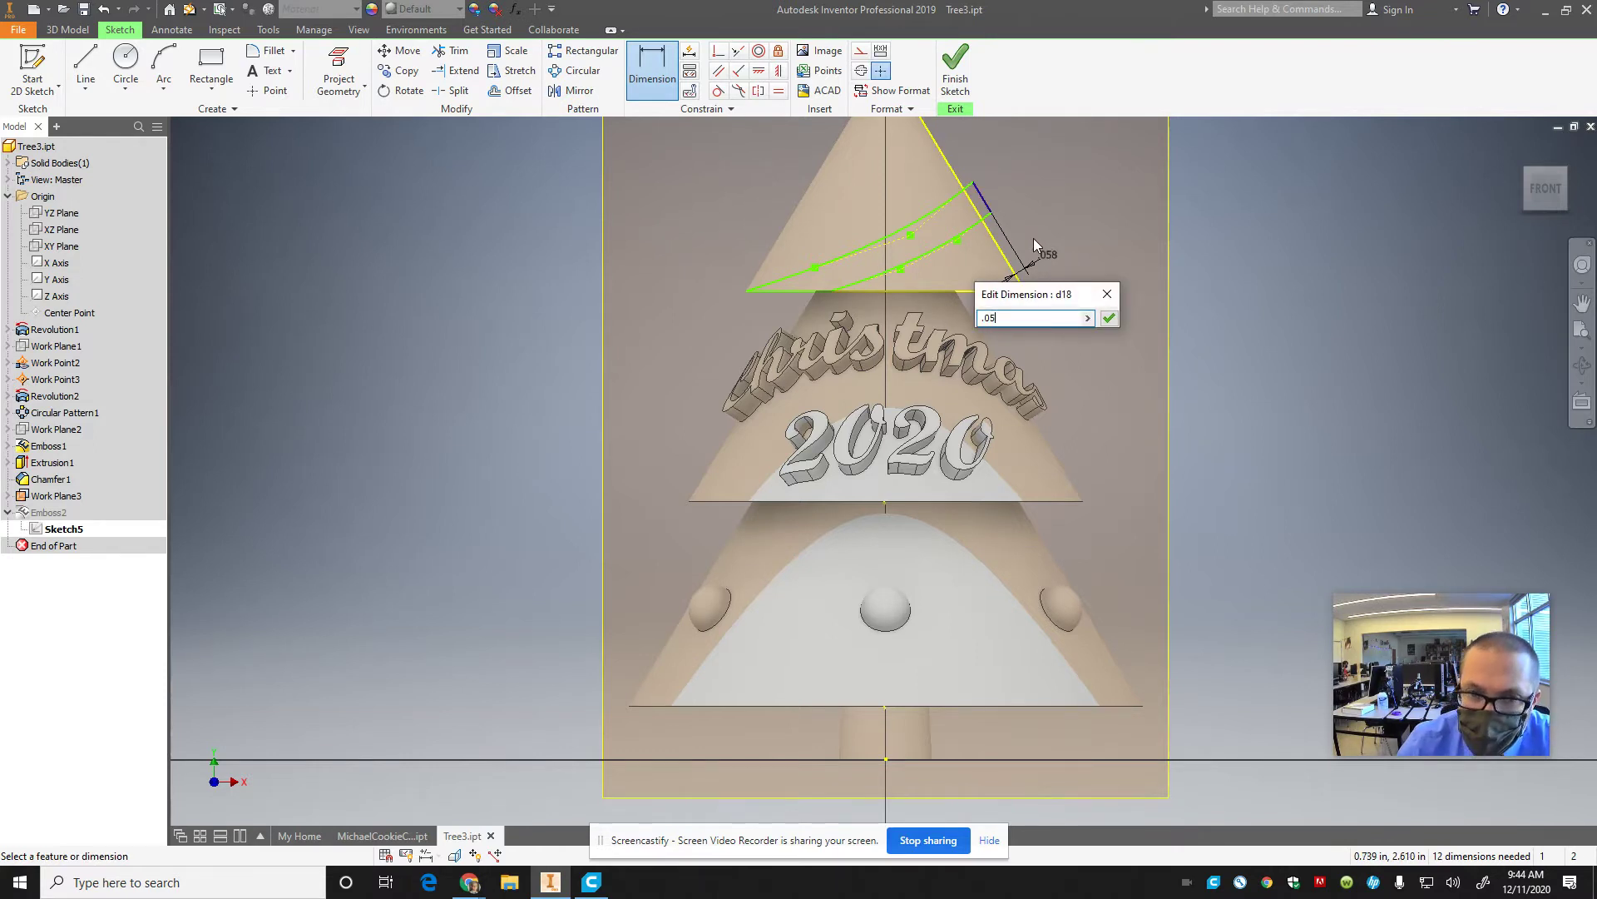
pyautogui.click(1107, 318)
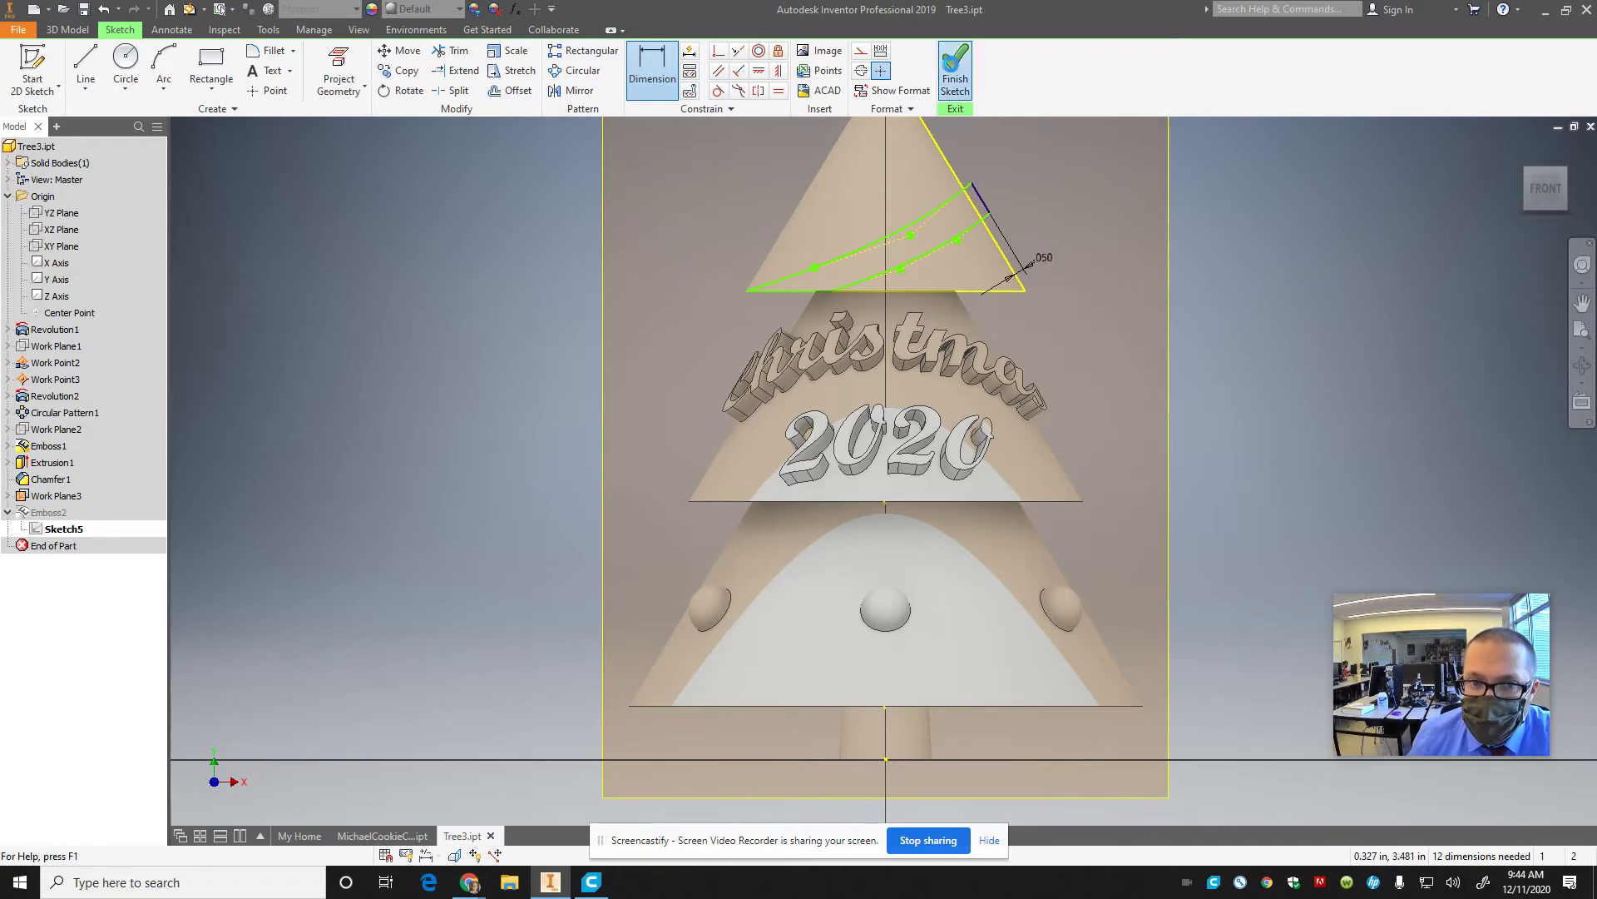
pyautogui.click(955, 68)
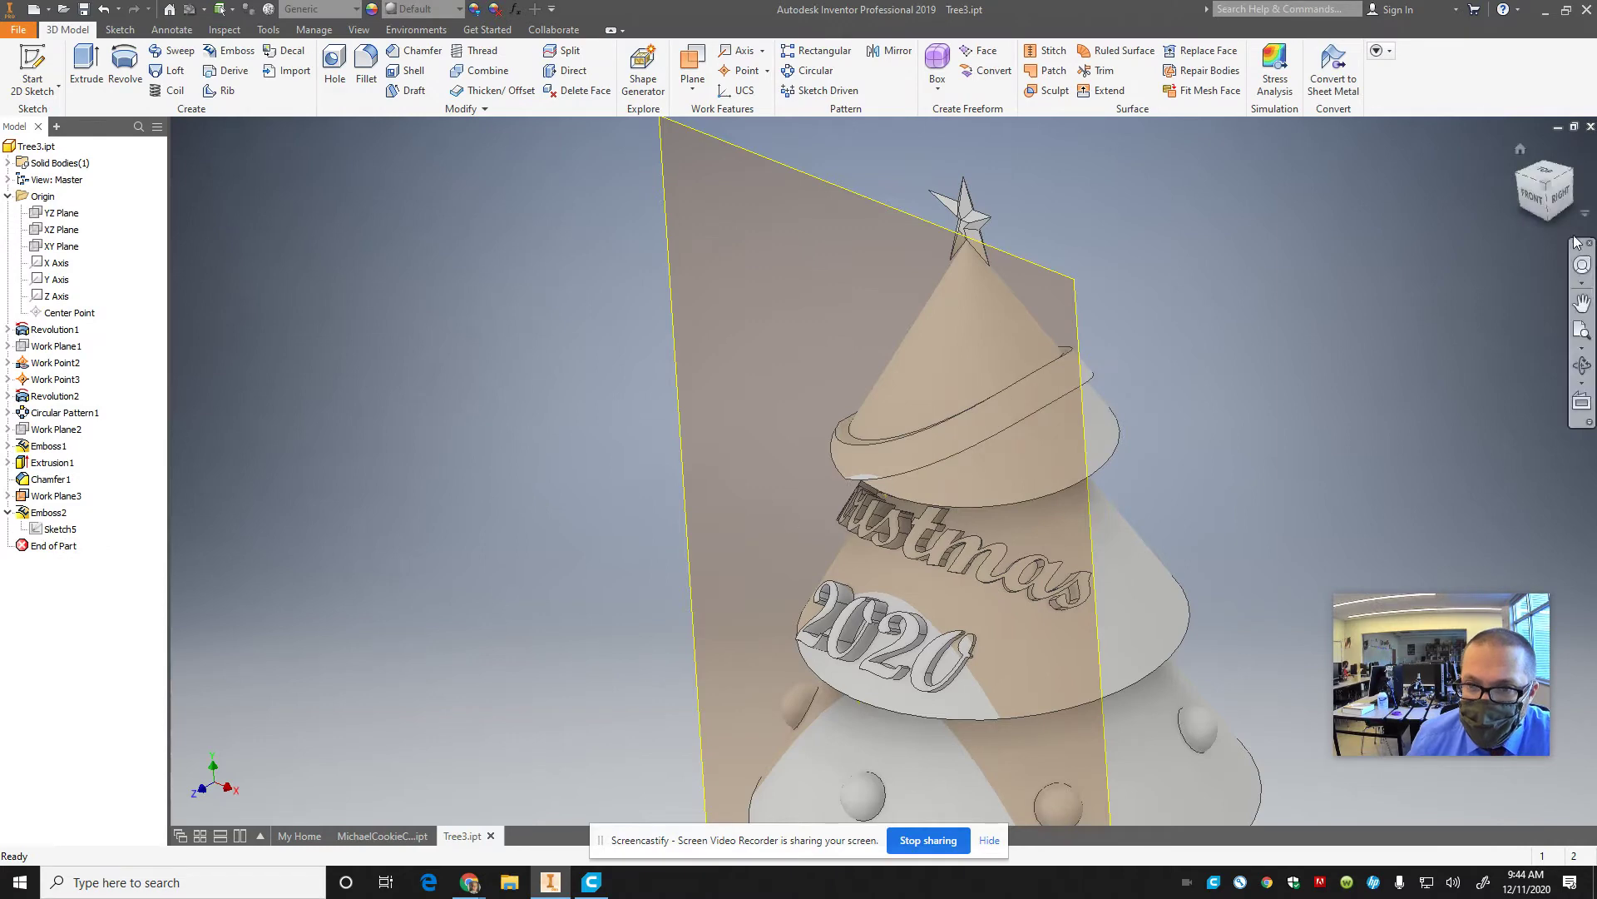
pyautogui.keyDown('shift'); pyautogui.moveTo(1372, 732); pyautogui.dragTo(1486, 337, button='middle'); pyautogui.keyUp('shift')
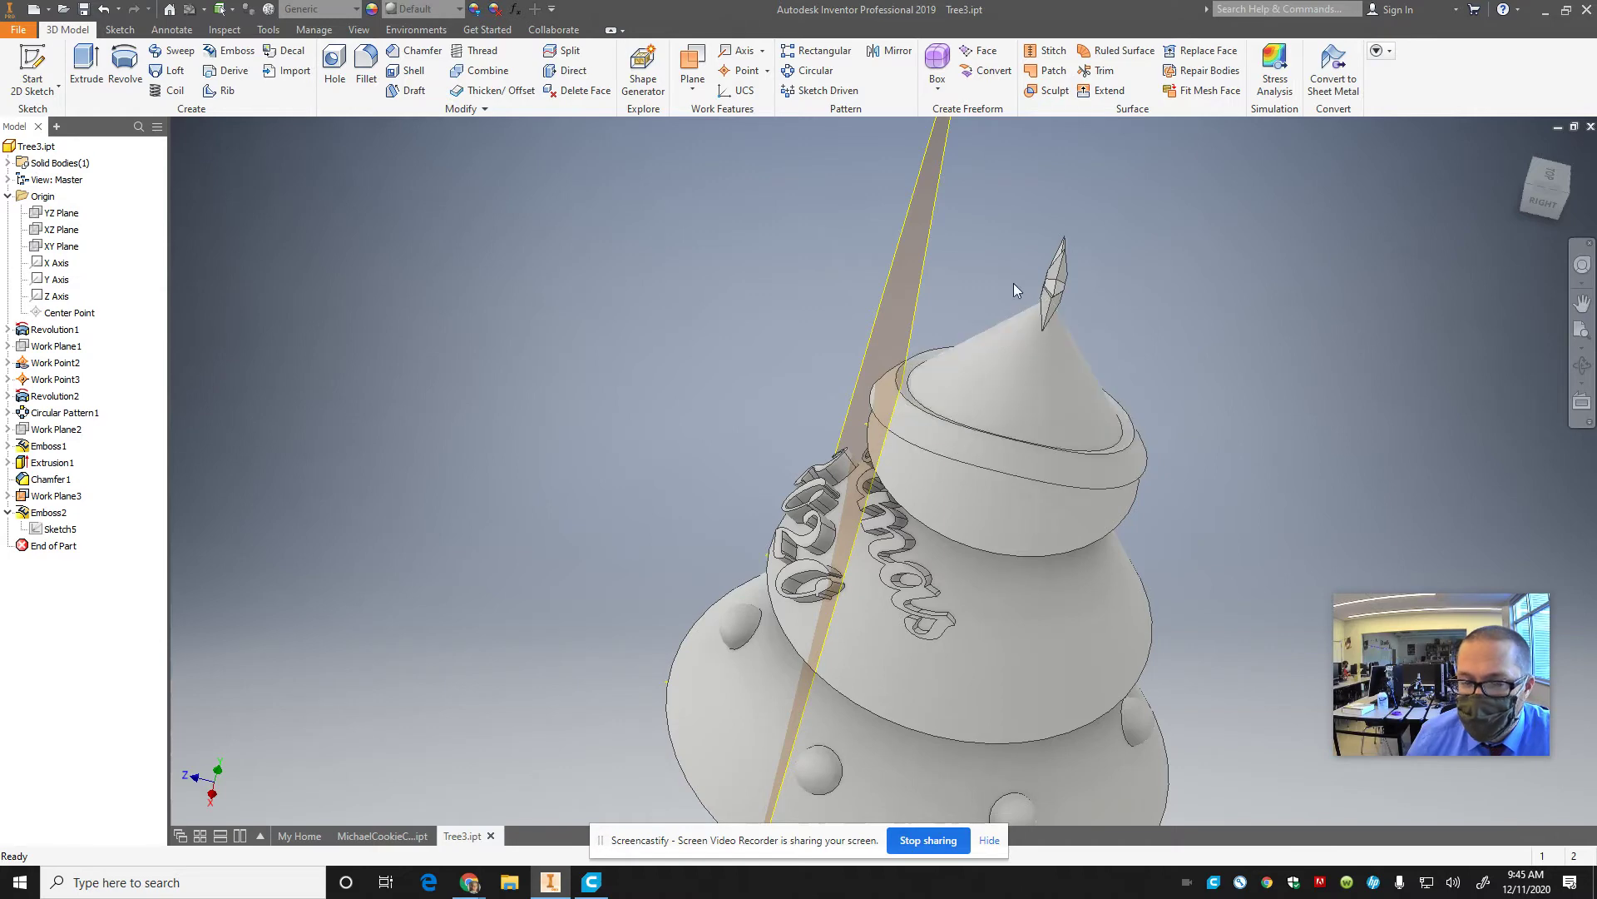
pyautogui.click(1519, 149)
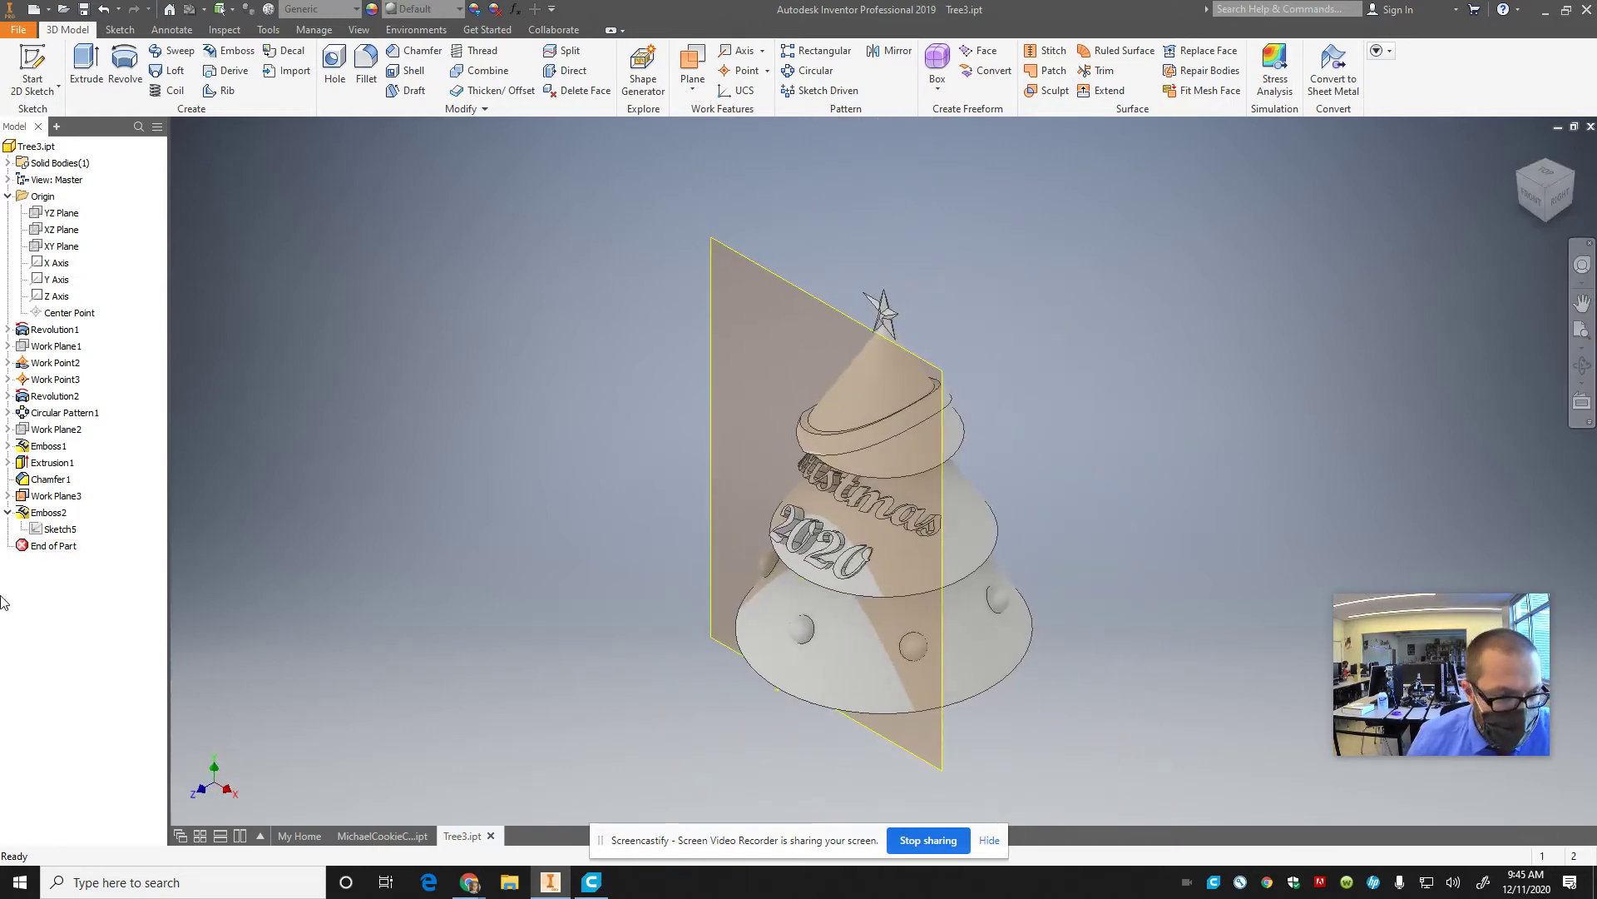
# - Delete the Emboss2 band feature along with its sketch
pyautogui.click(34, 513)
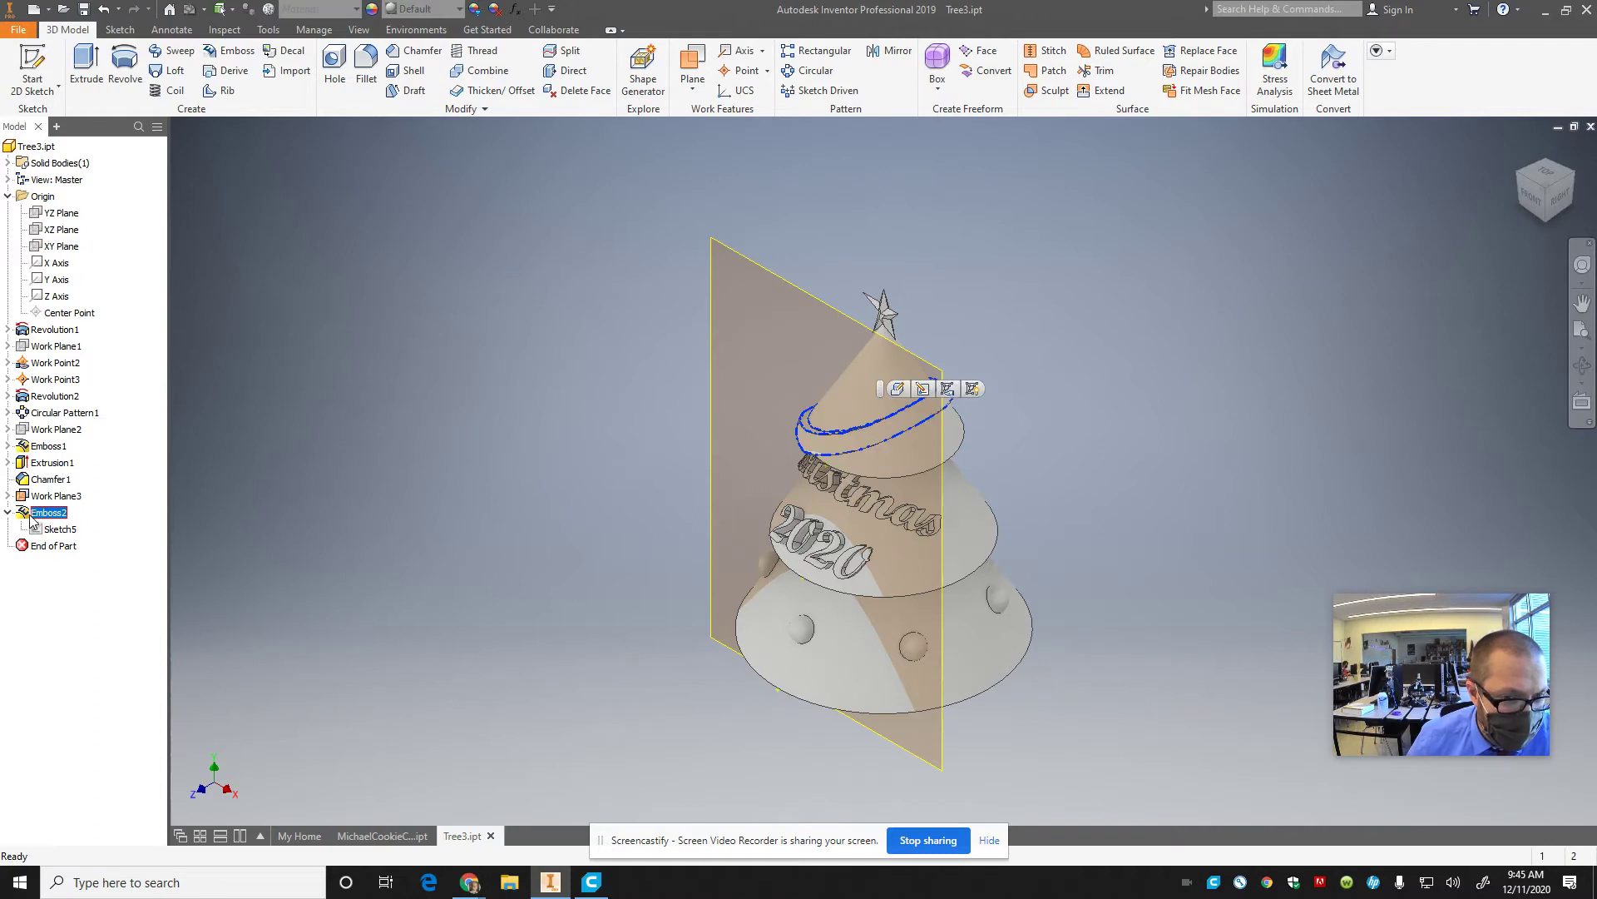
pyautogui.rightClick(33, 520)
pyautogui.click(61, 544)
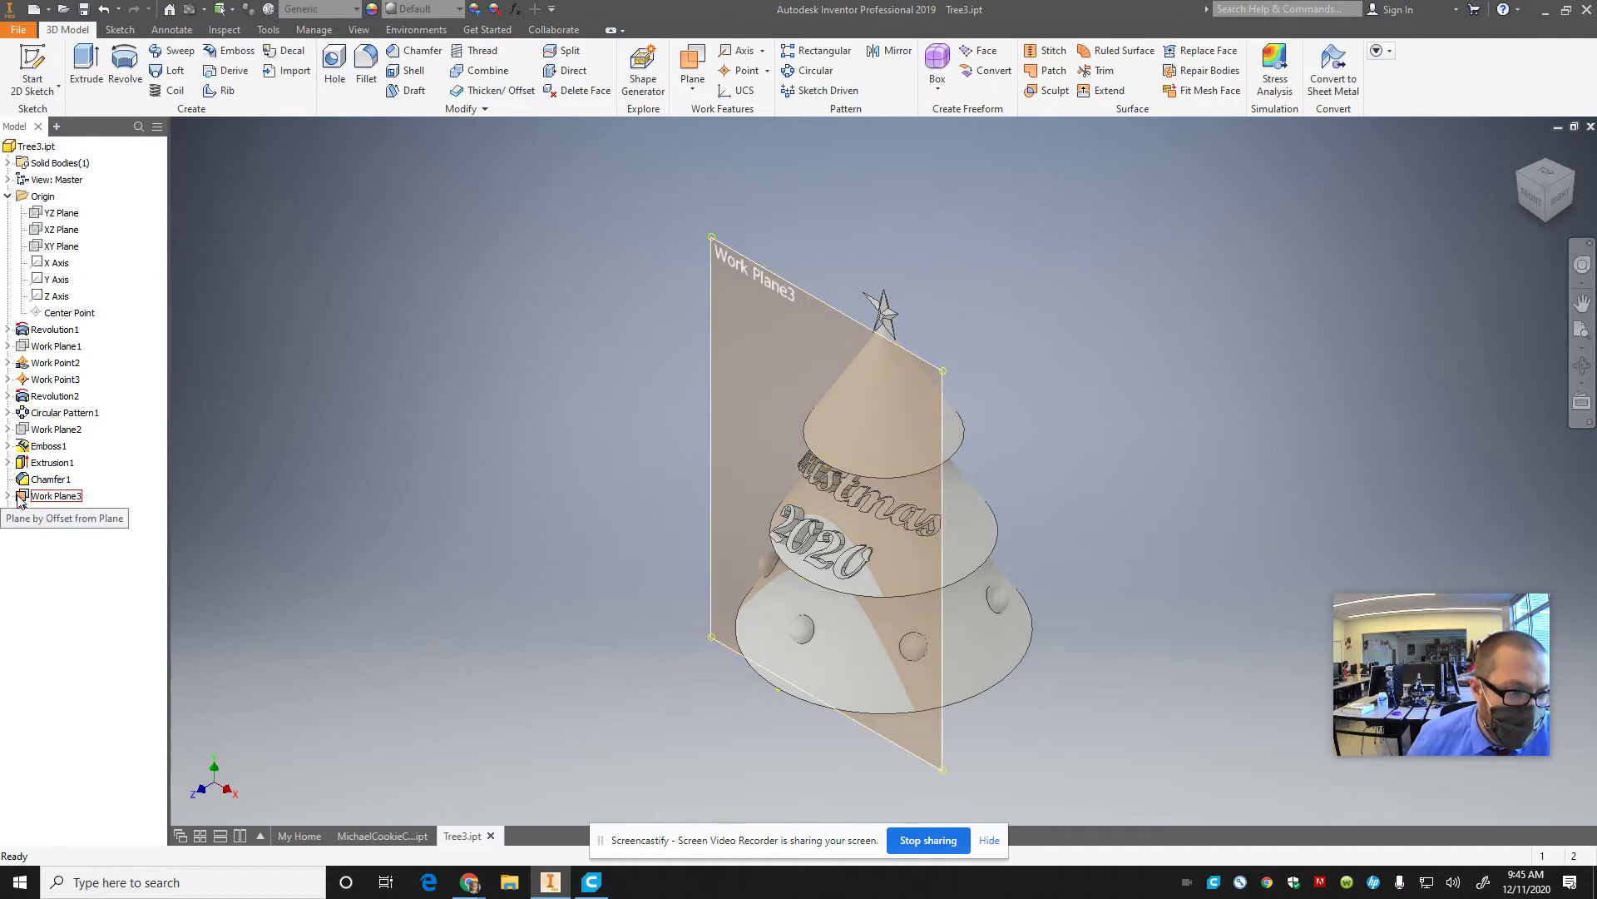
# - Start a new sketch on Work Plane3 and project the top cone's right and left edges
pyautogui.click(31, 63)
pyautogui.click(801, 293)
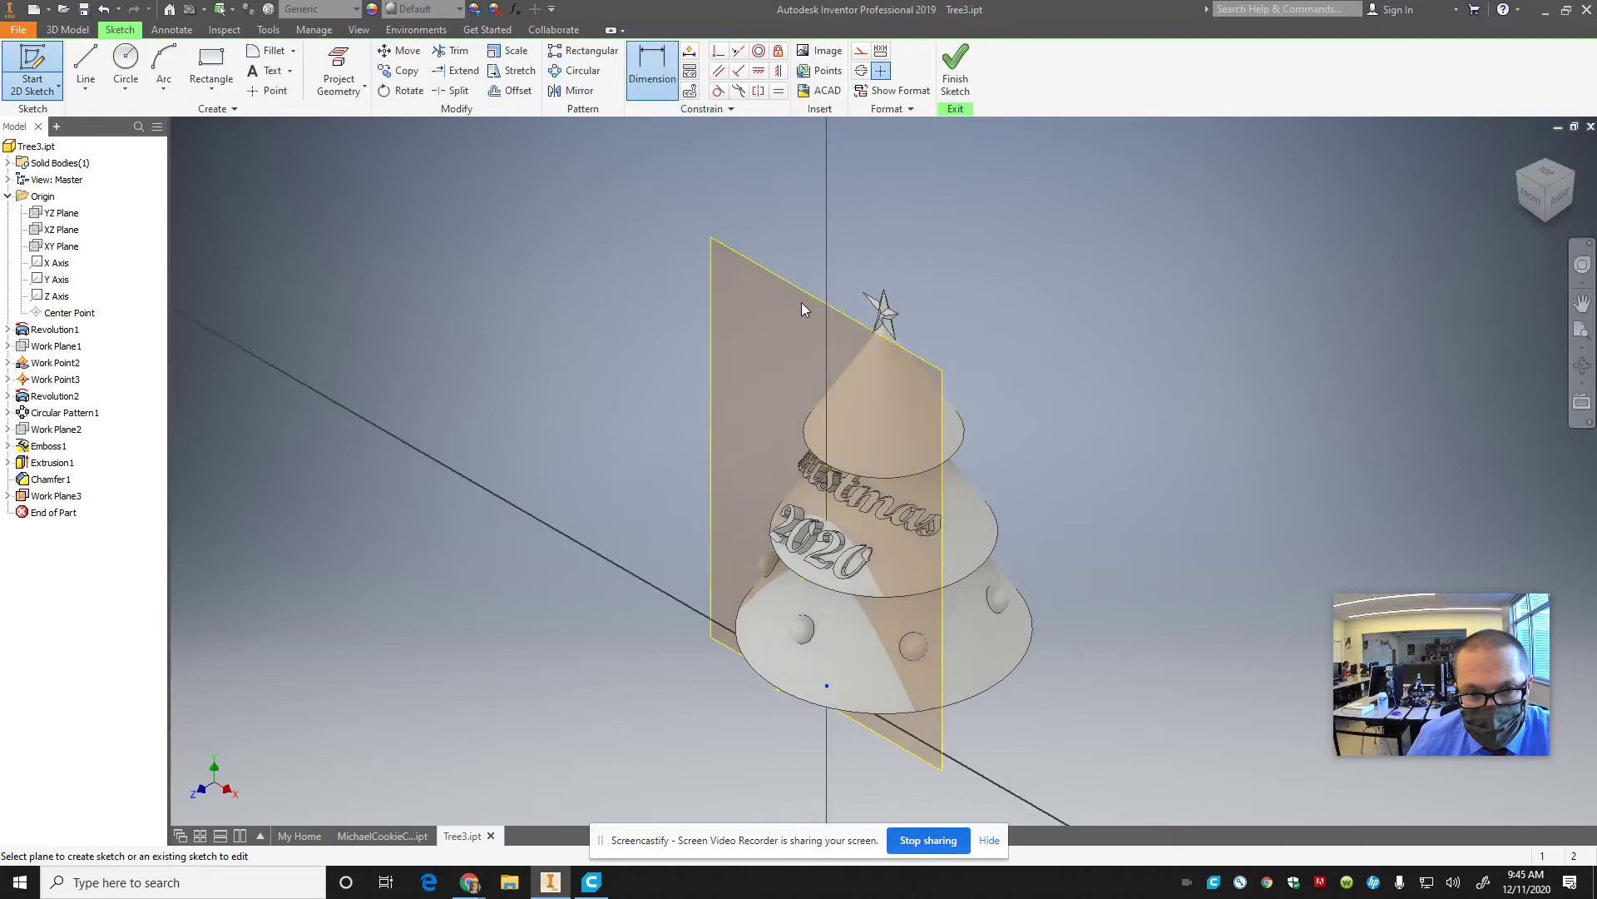
pyautogui.scroll(5, 1026, 253)
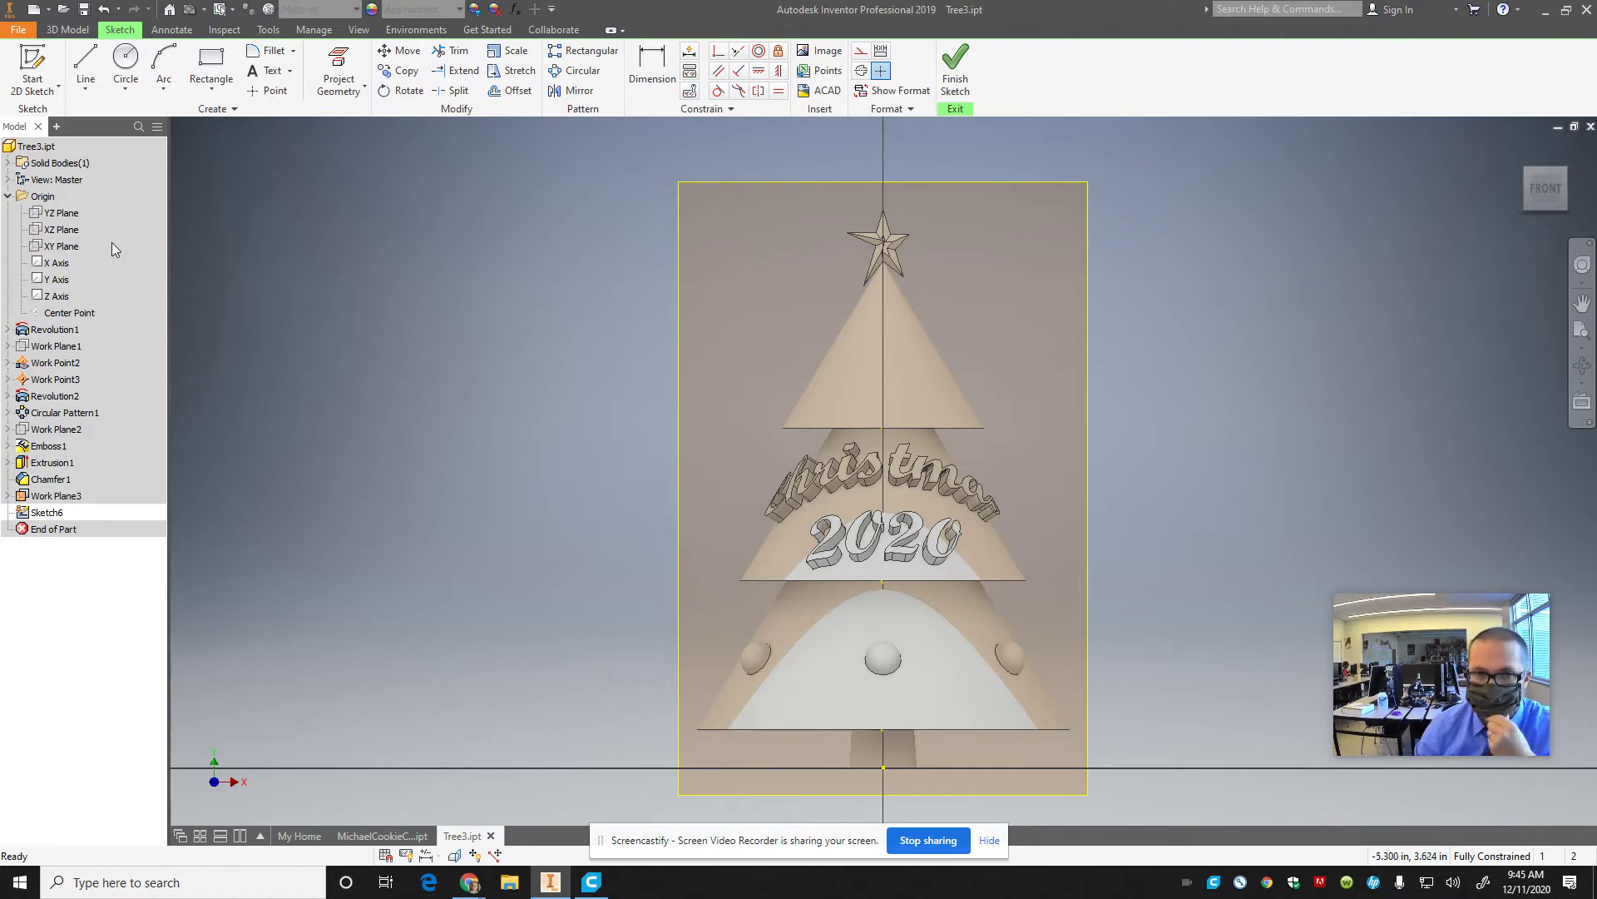
pyautogui.click(35, 146)
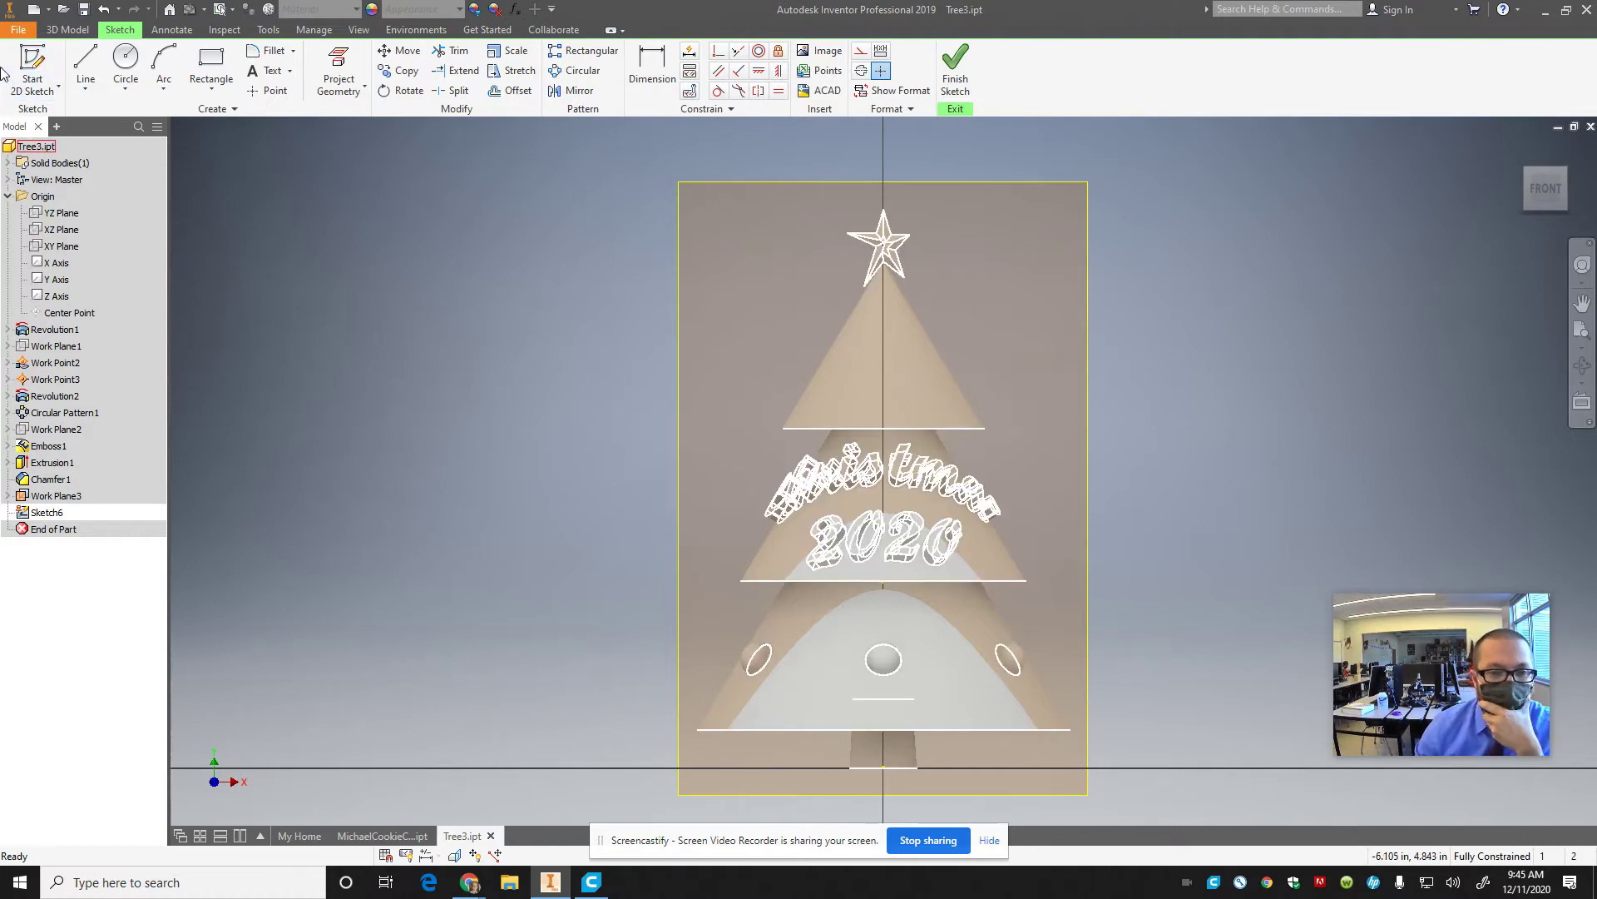
pyautogui.click(464, 348)
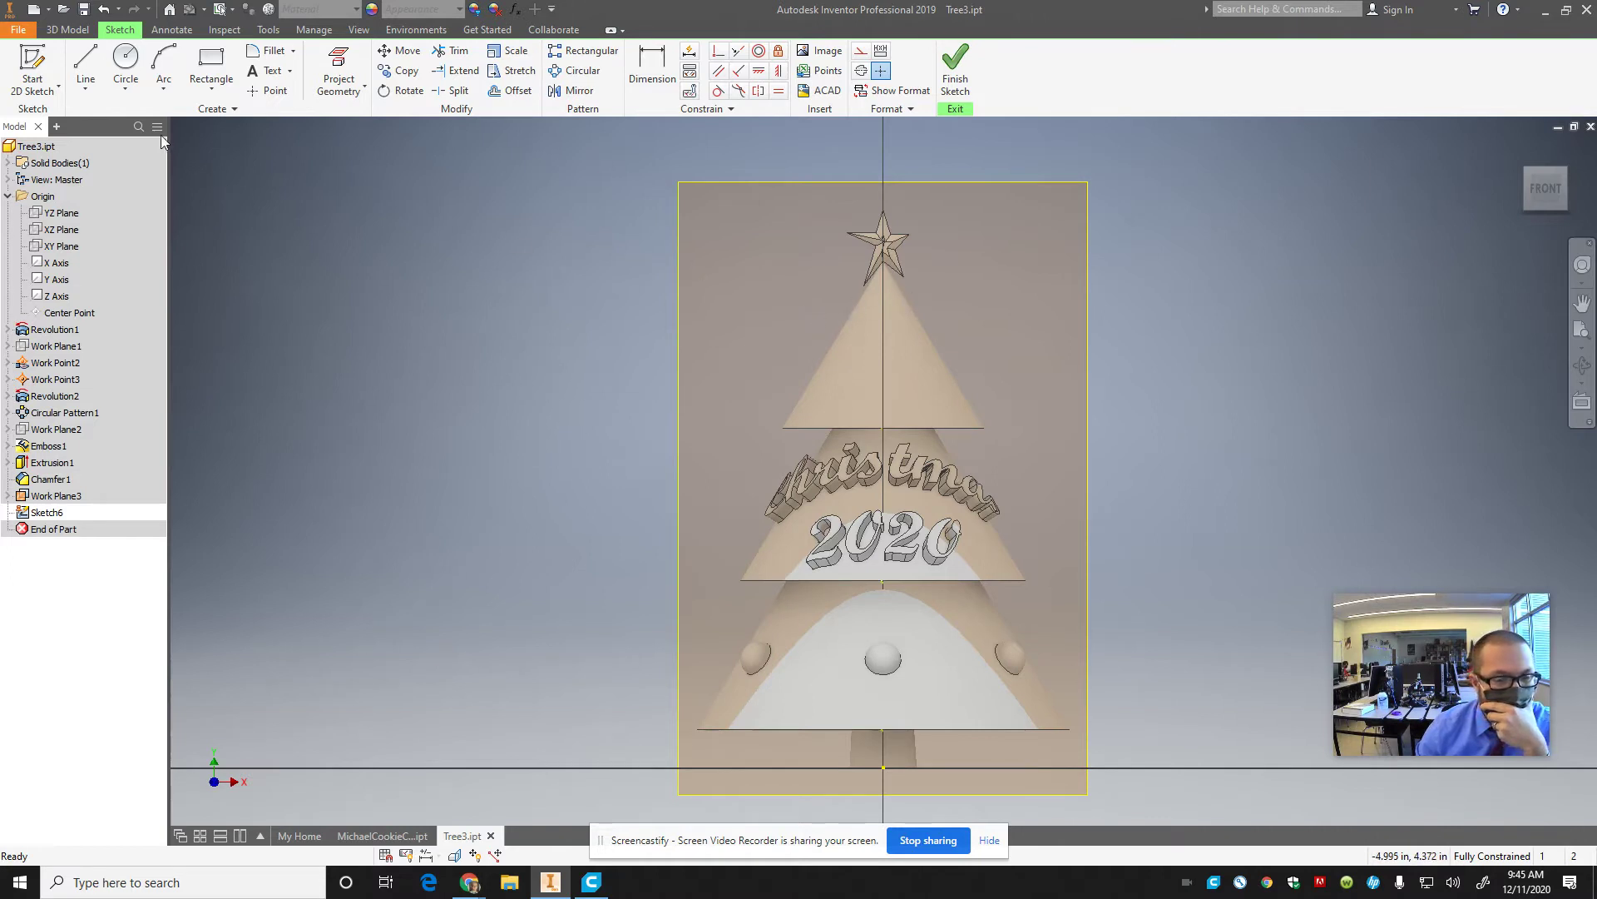
pyautogui.click(338, 79)
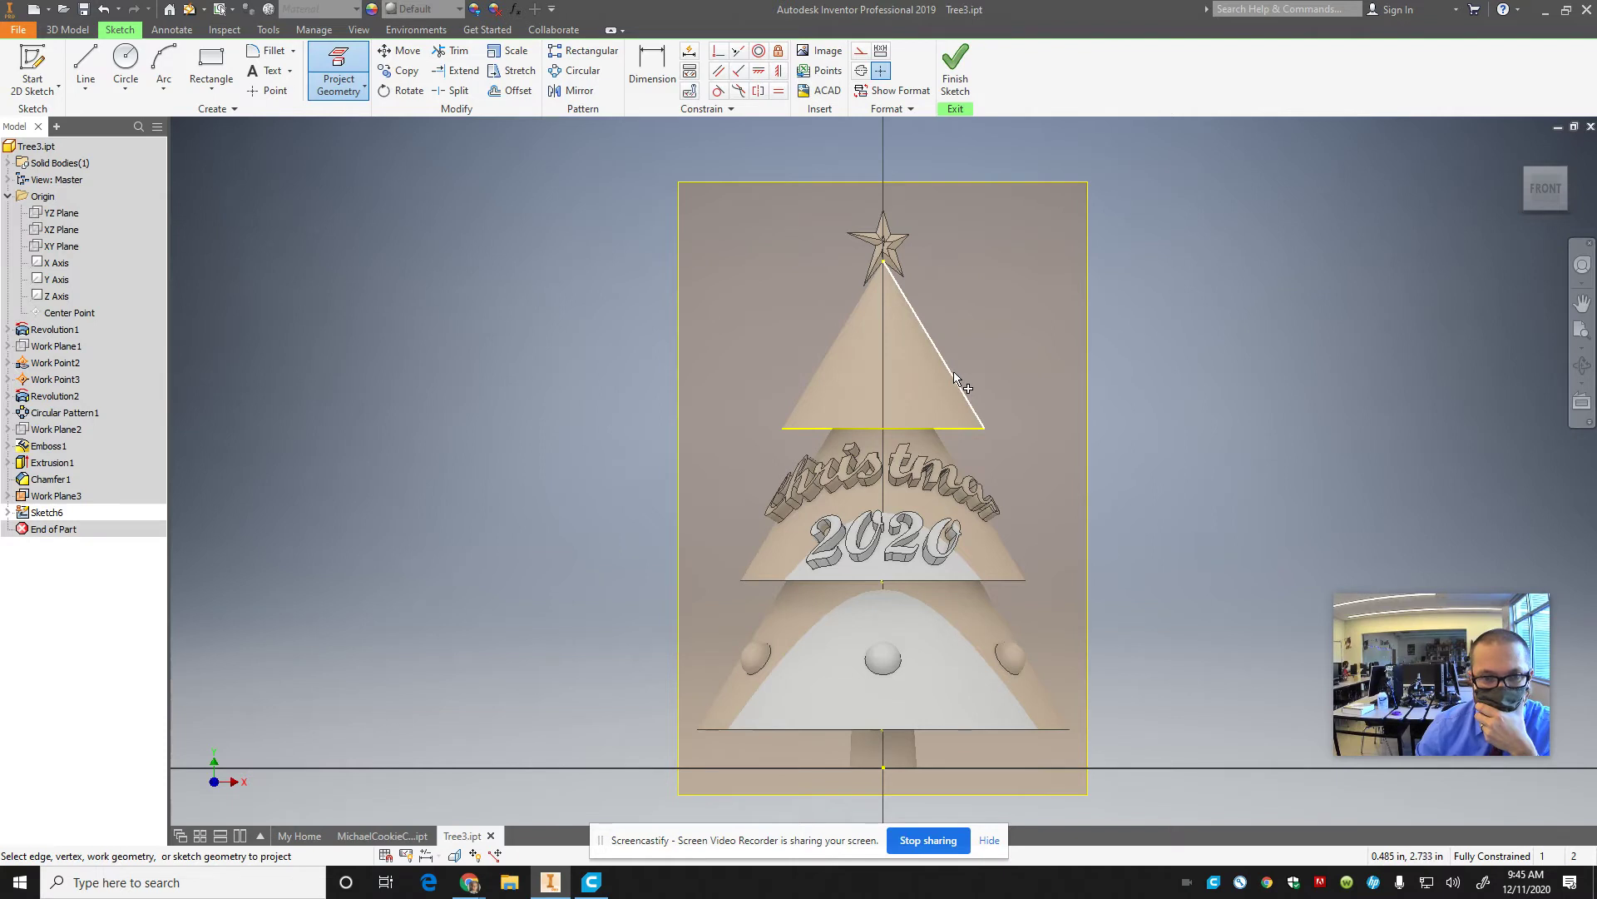
pyautogui.click(956, 380)
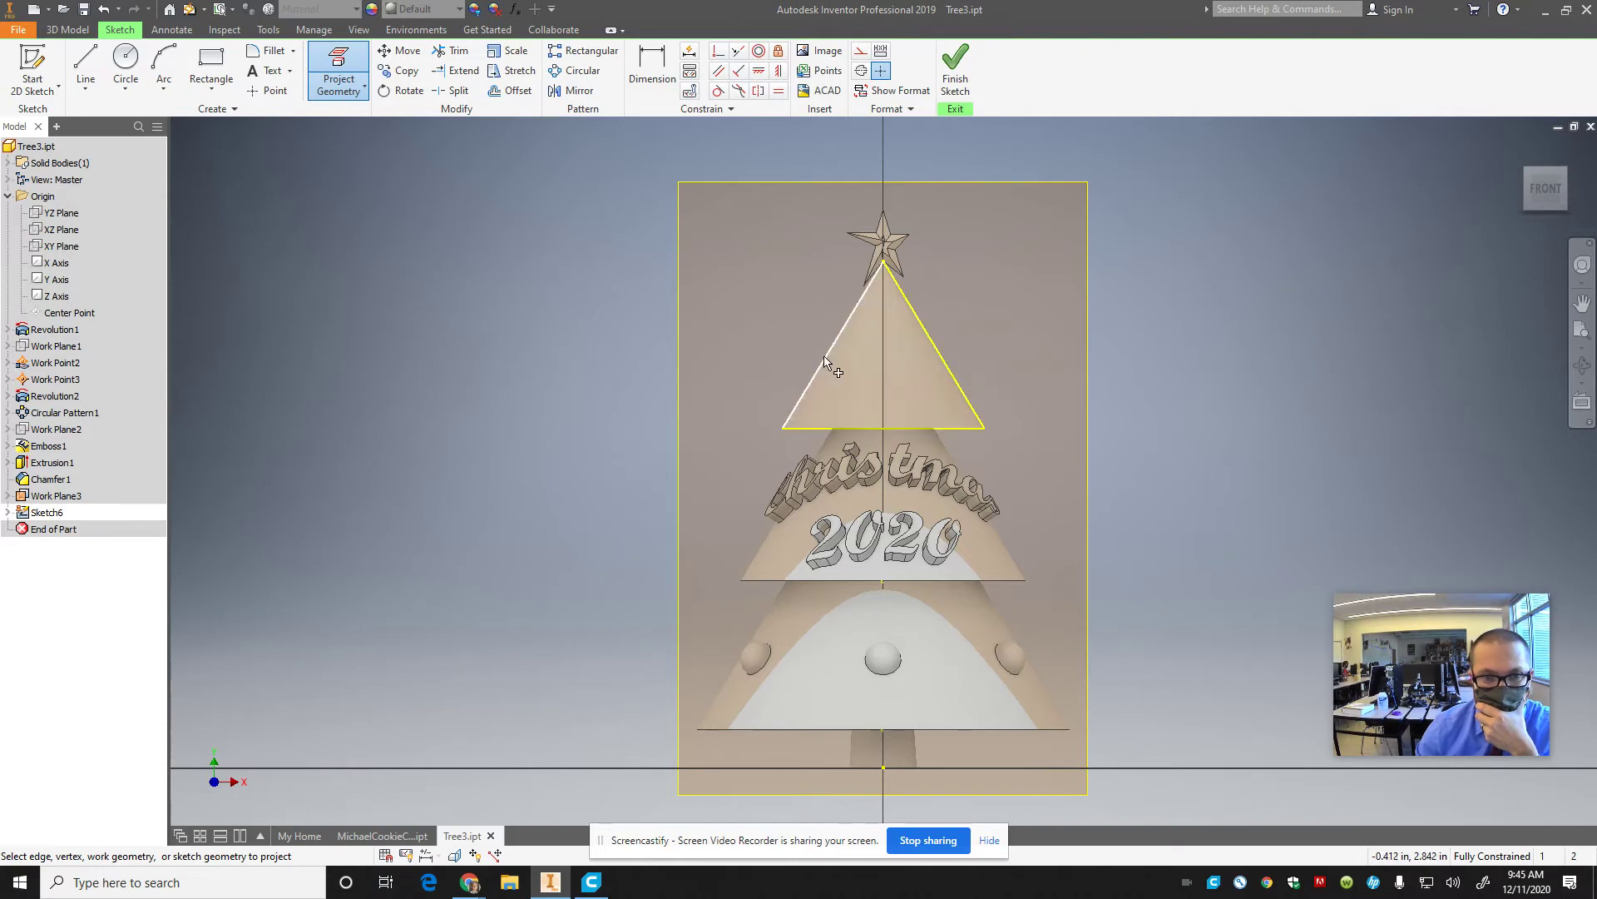
pyautogui.click(811, 366)
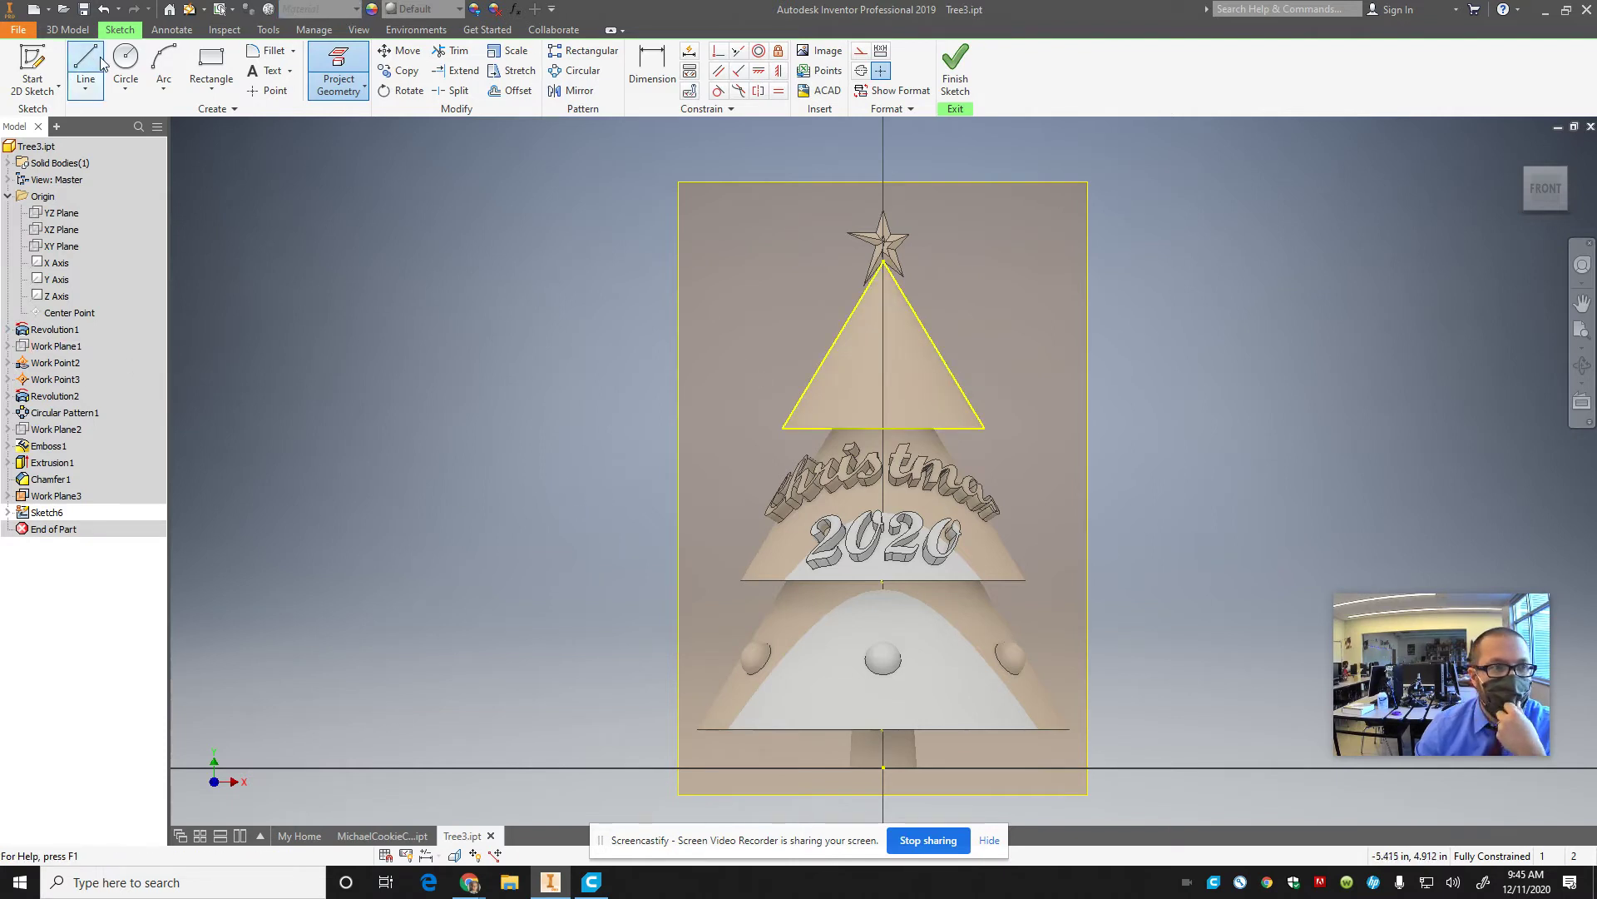
# - Try a control-vertex spline from the top cone's left corner, then abandon it
pyautogui.click(83, 90)
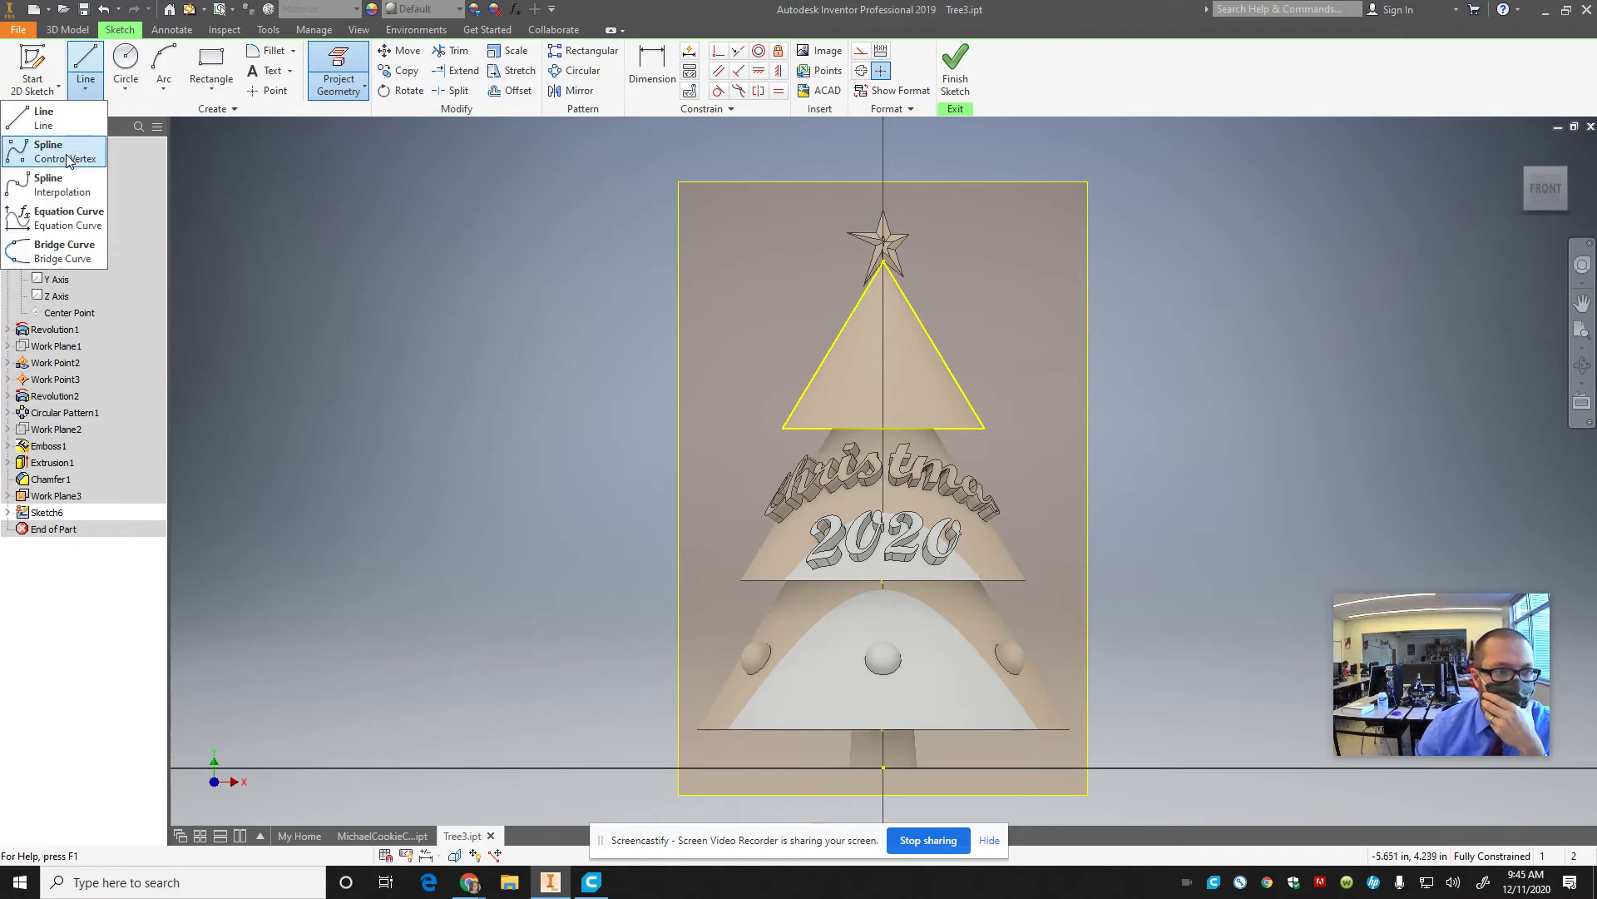
pyautogui.click(68, 159)
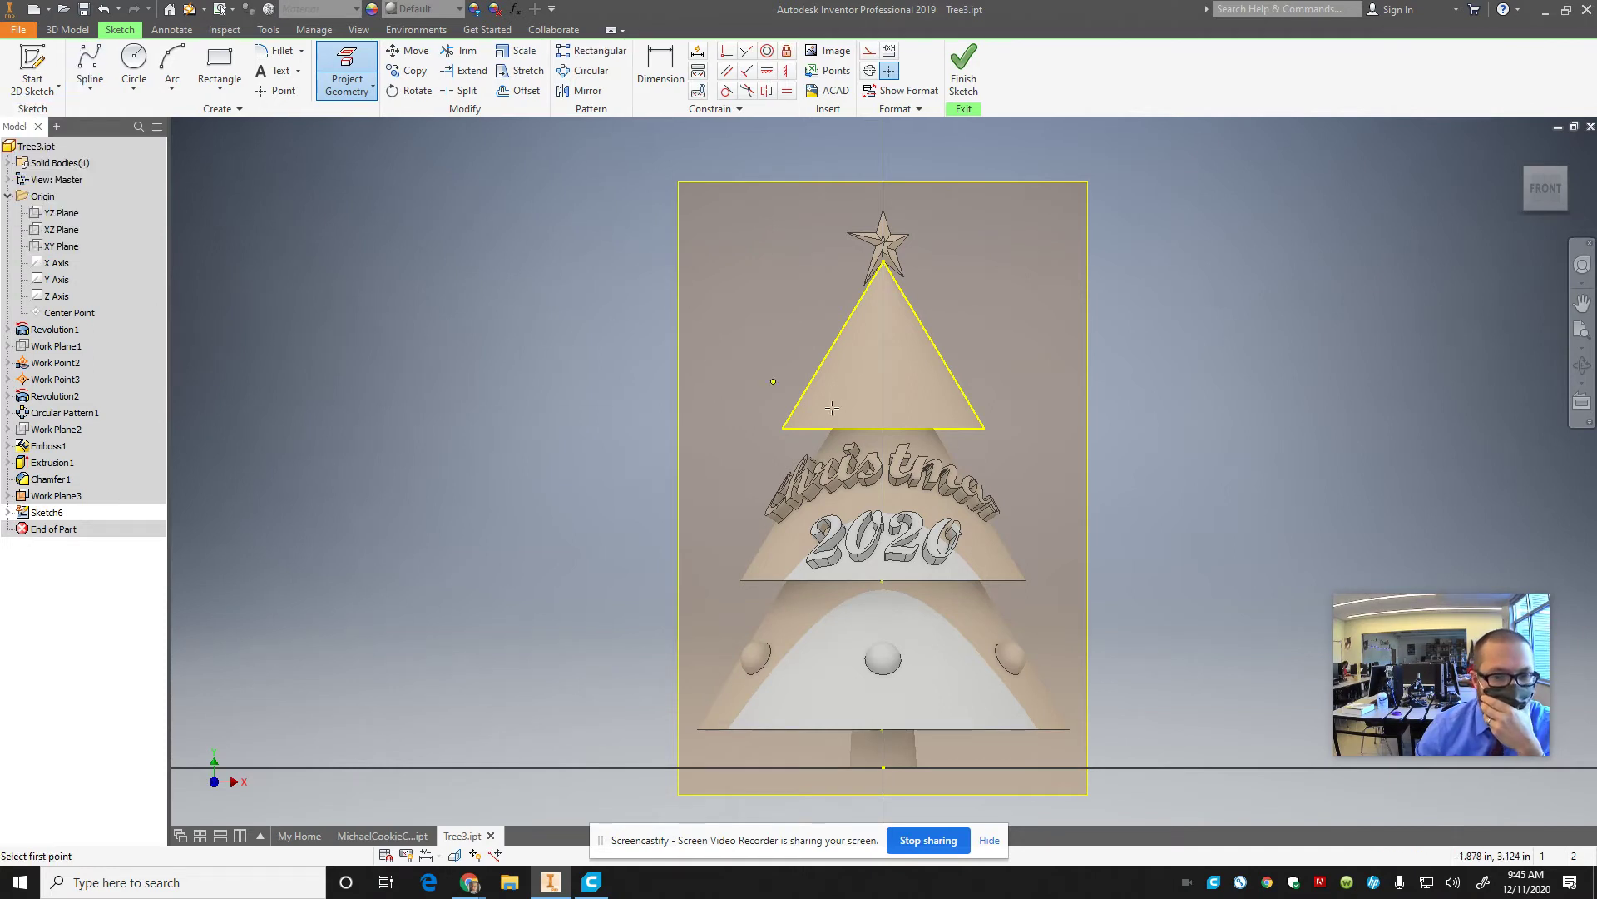
pyautogui.click(782, 427)
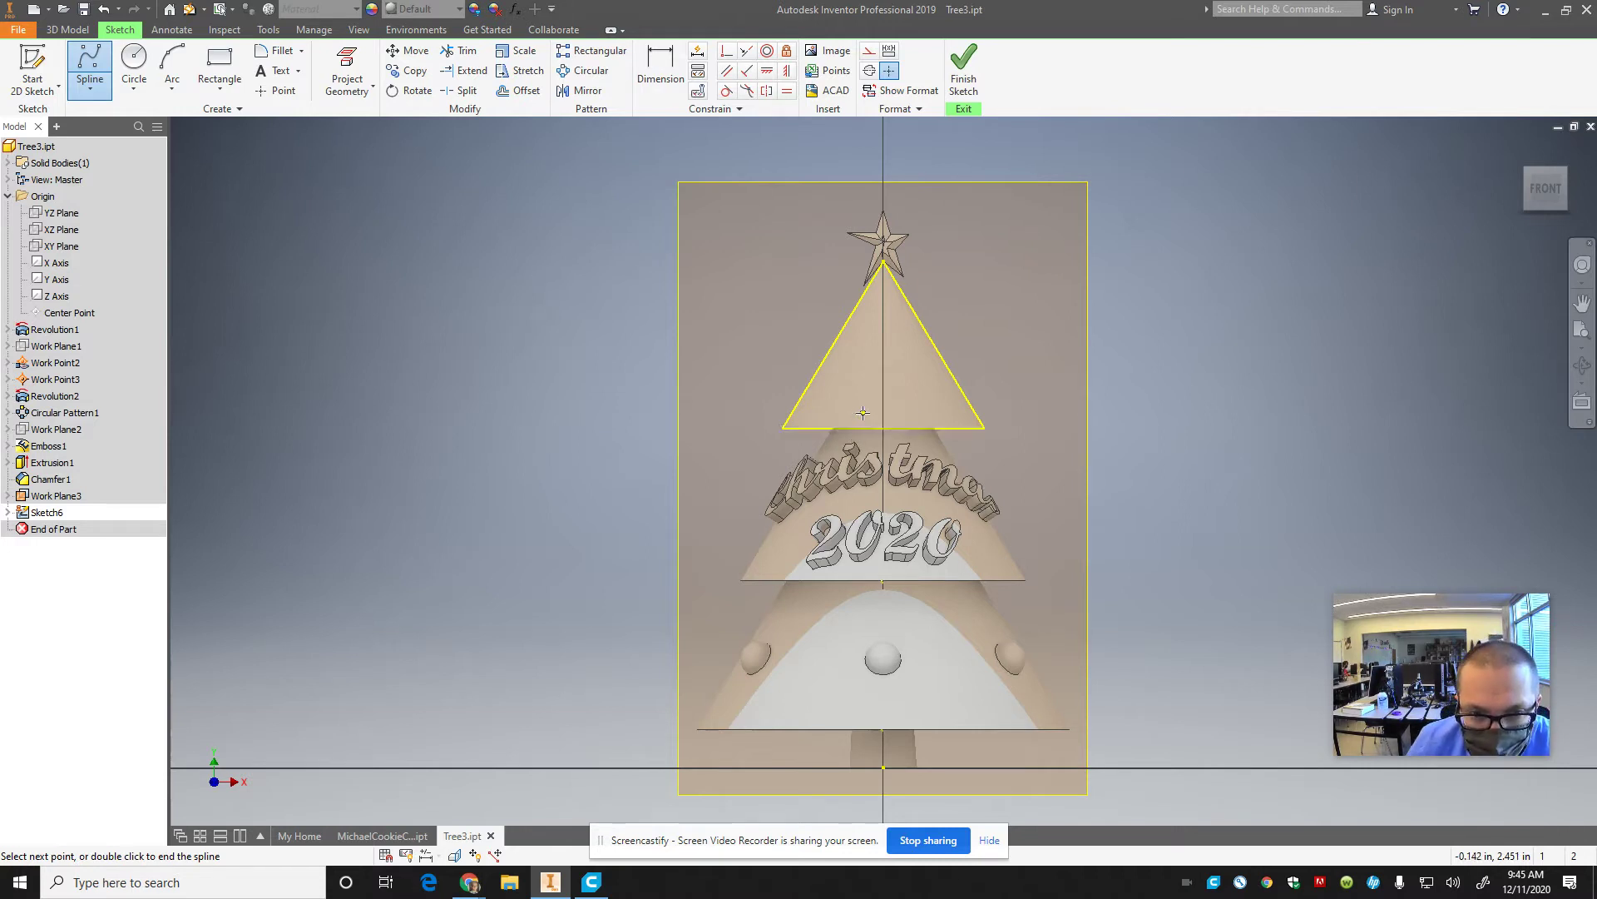
pyautogui.click(930, 397)
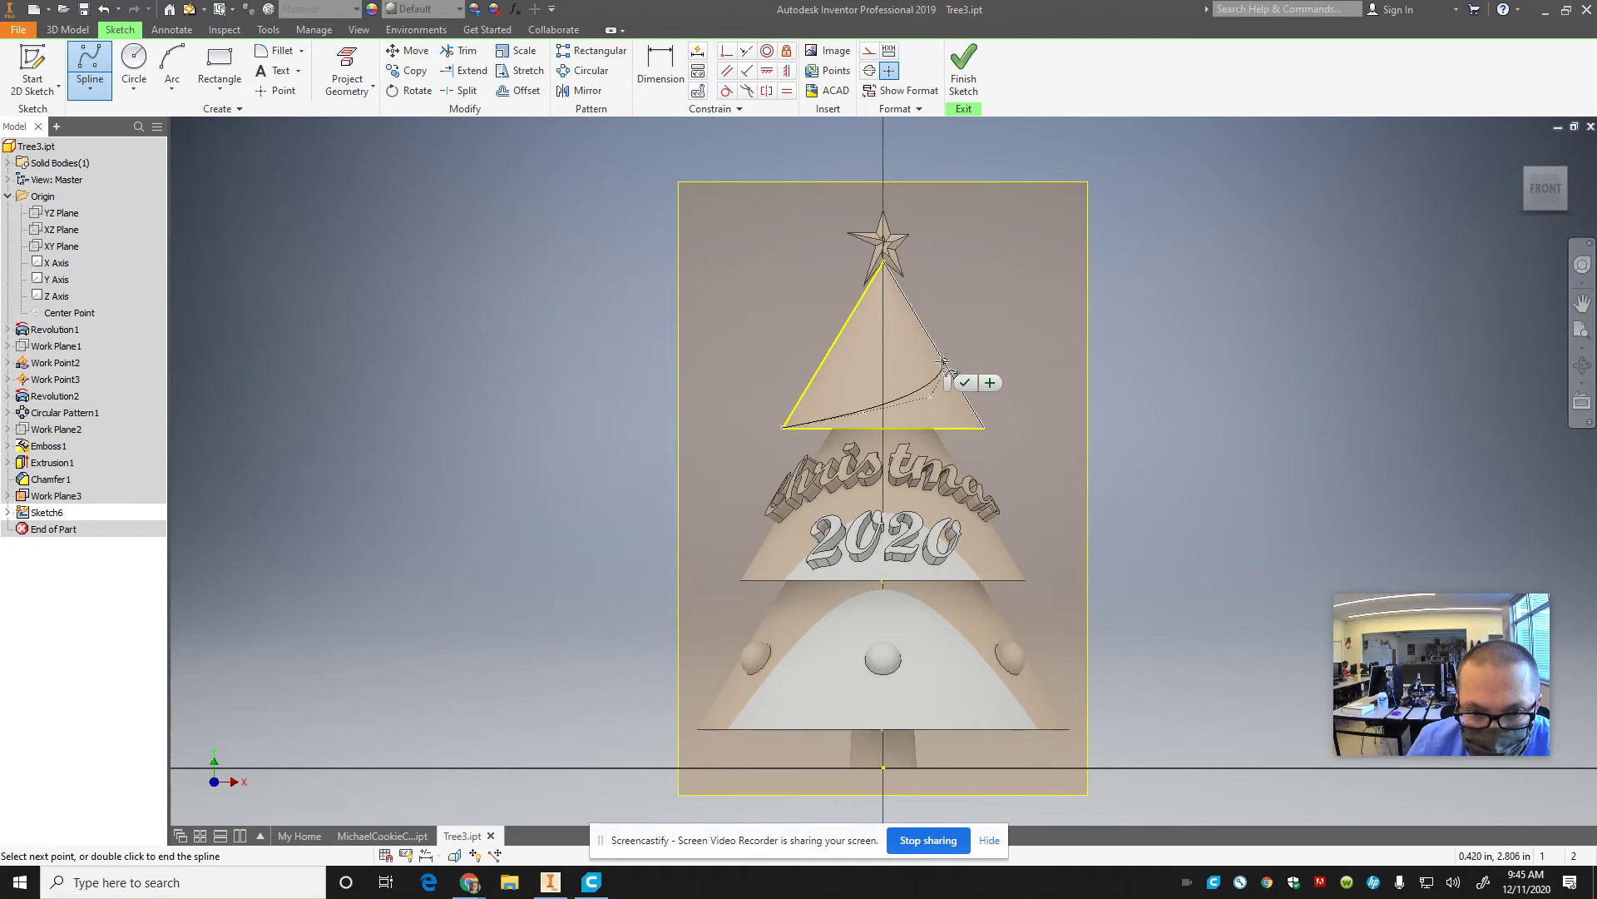
pyautogui.click(943, 364)
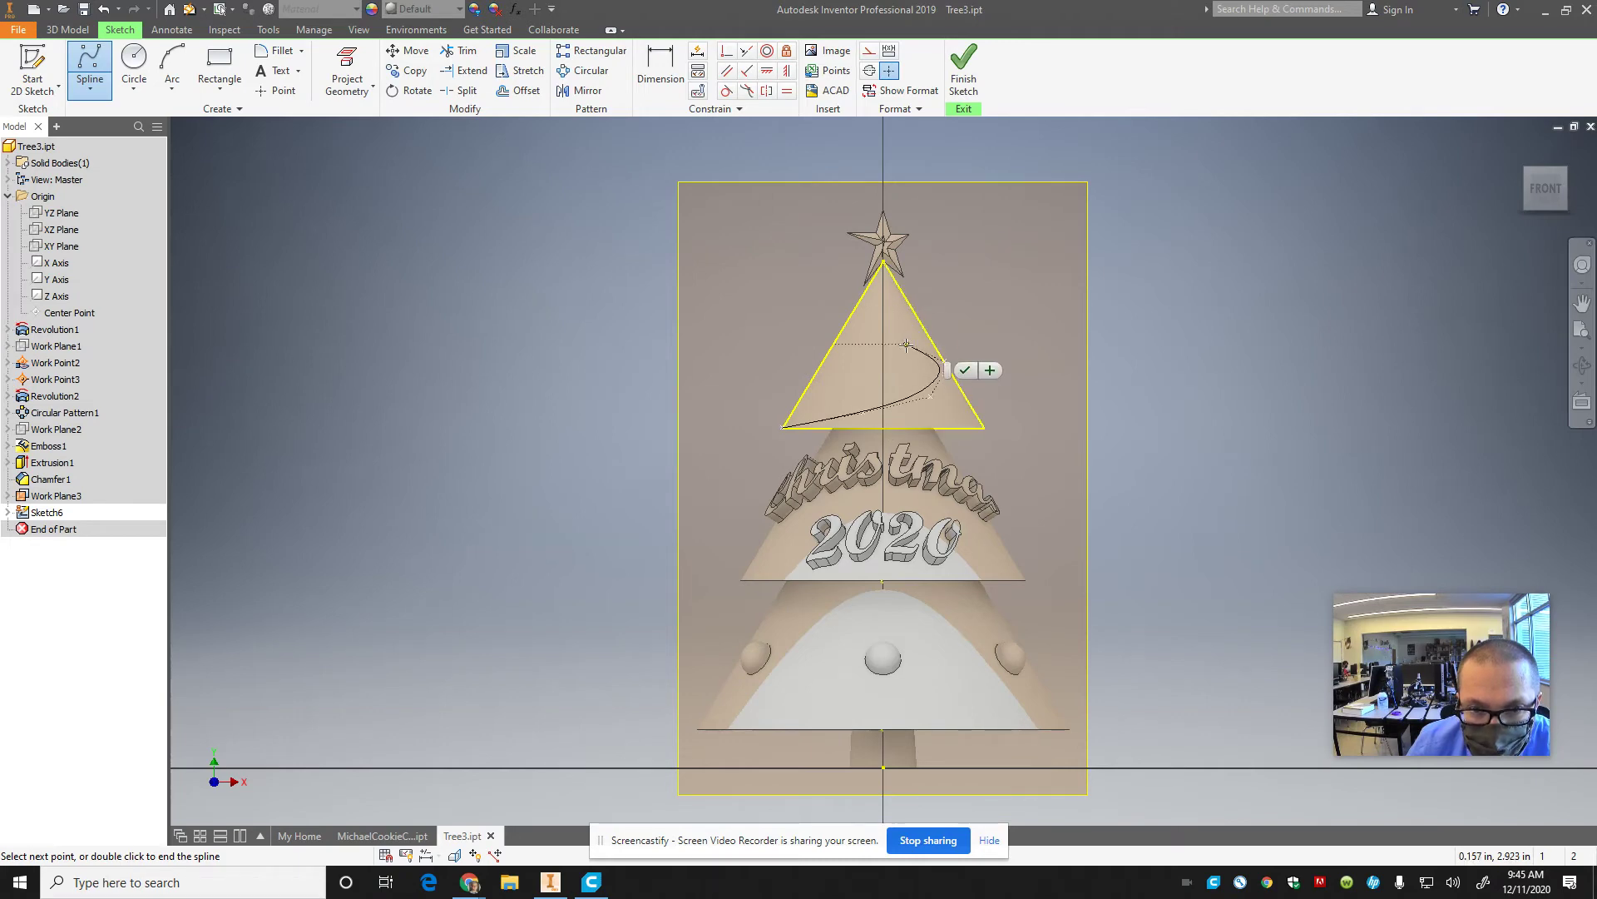
pyautogui.press('Escape')
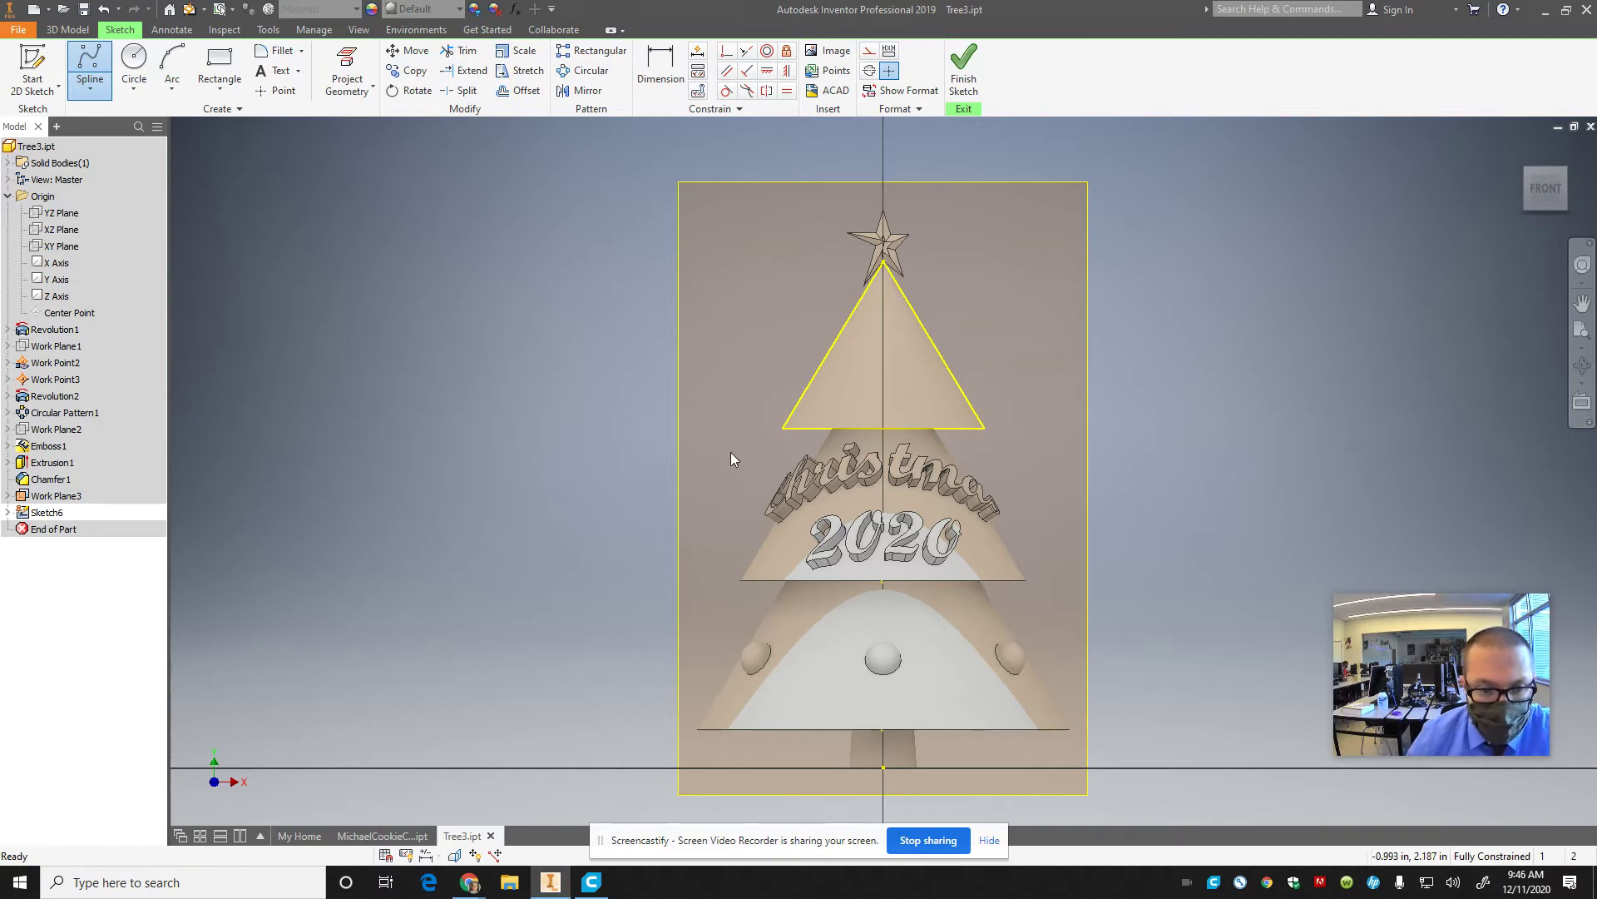
# - Draw an interpolation spline zigzagging from the left base corner up toward the star
pyautogui.click(88, 88)
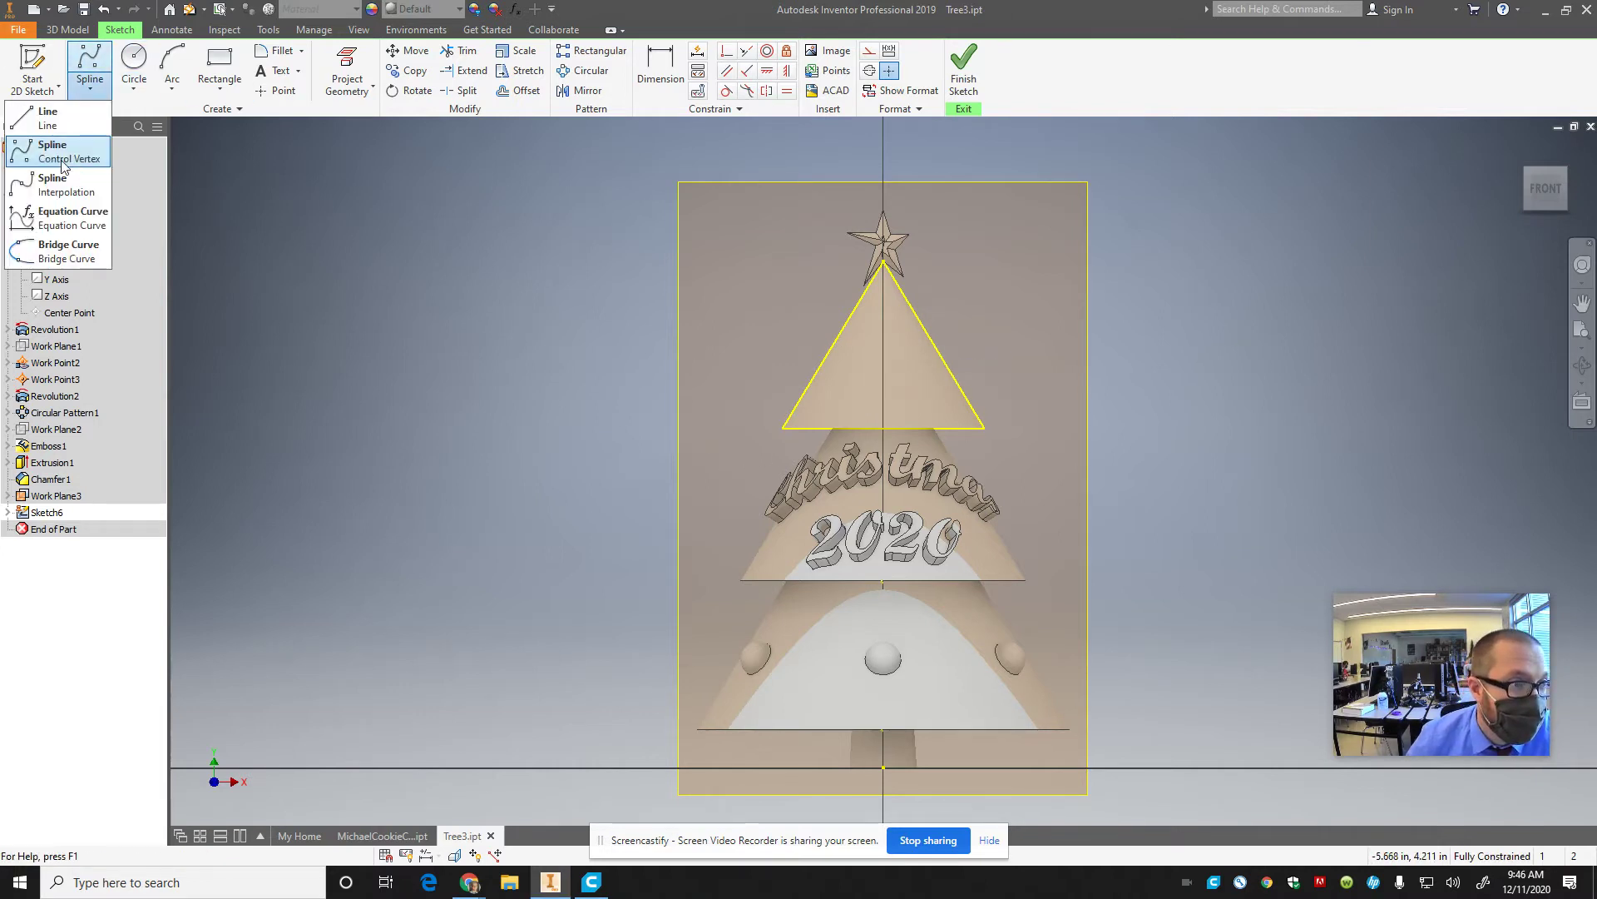
pyautogui.click(50, 185)
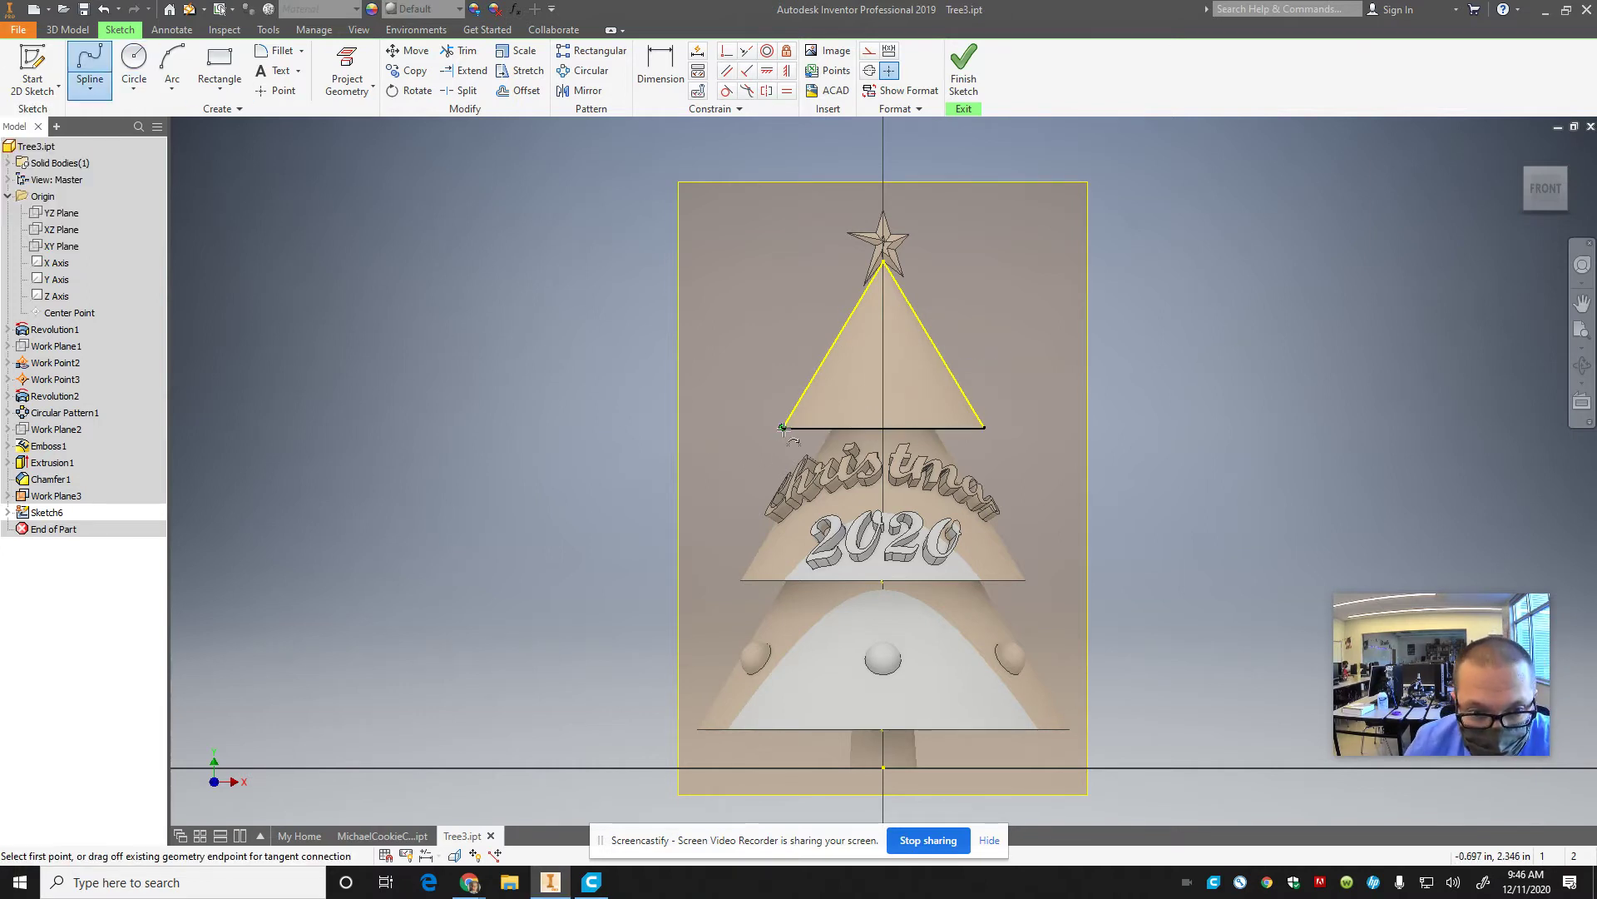
pyautogui.click(783, 428)
pyautogui.click(860, 414)
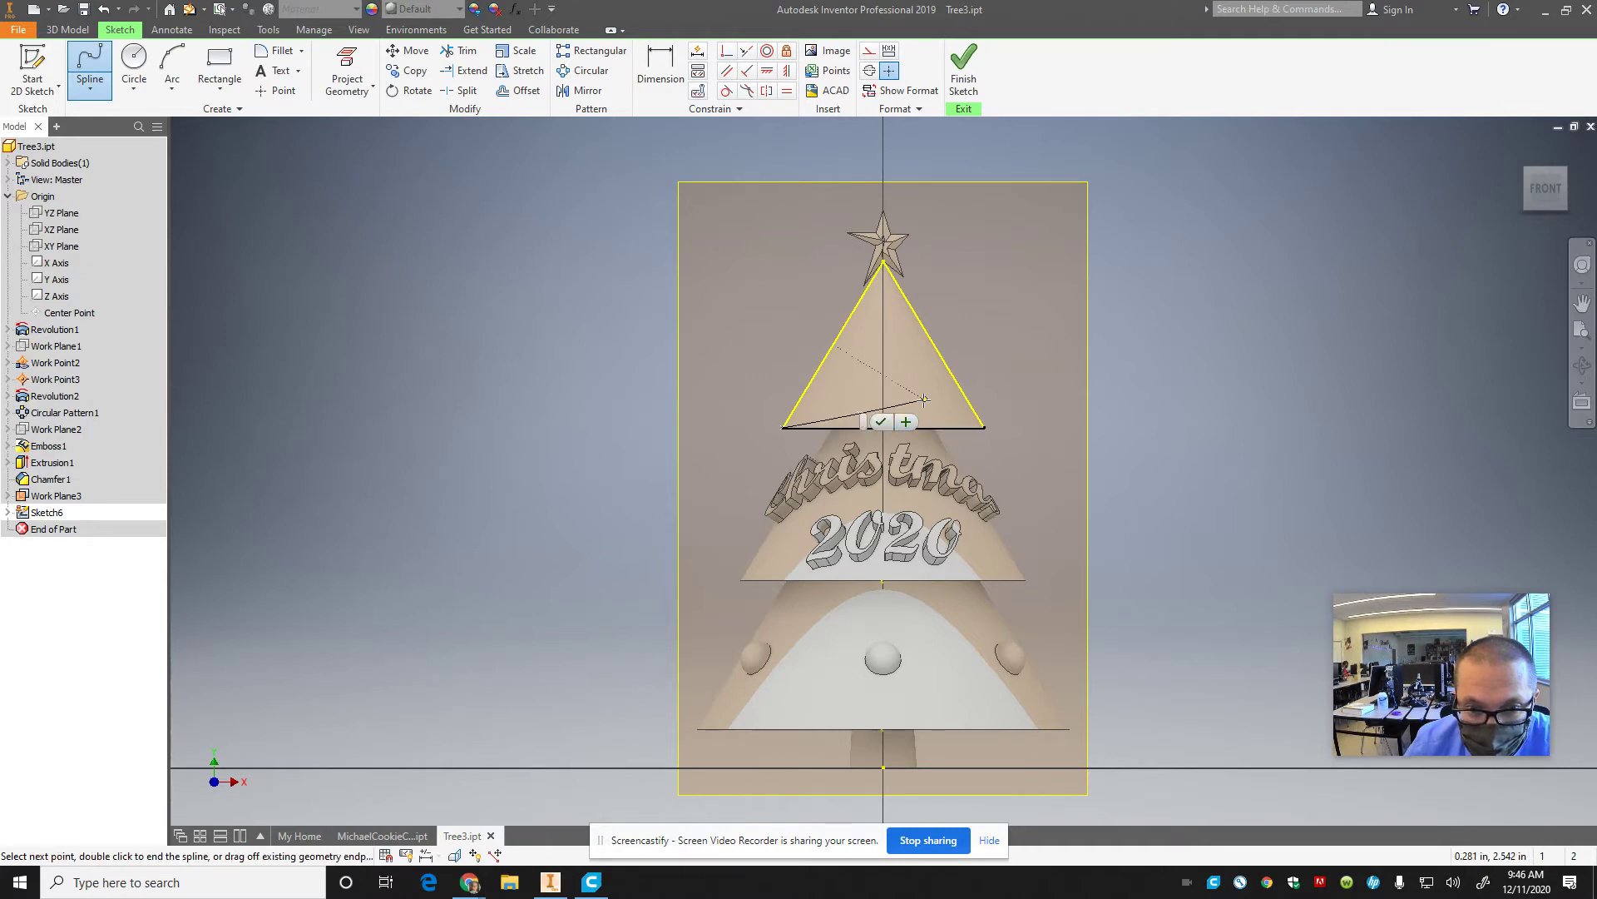
pyautogui.click(950, 378)
pyautogui.click(909, 358)
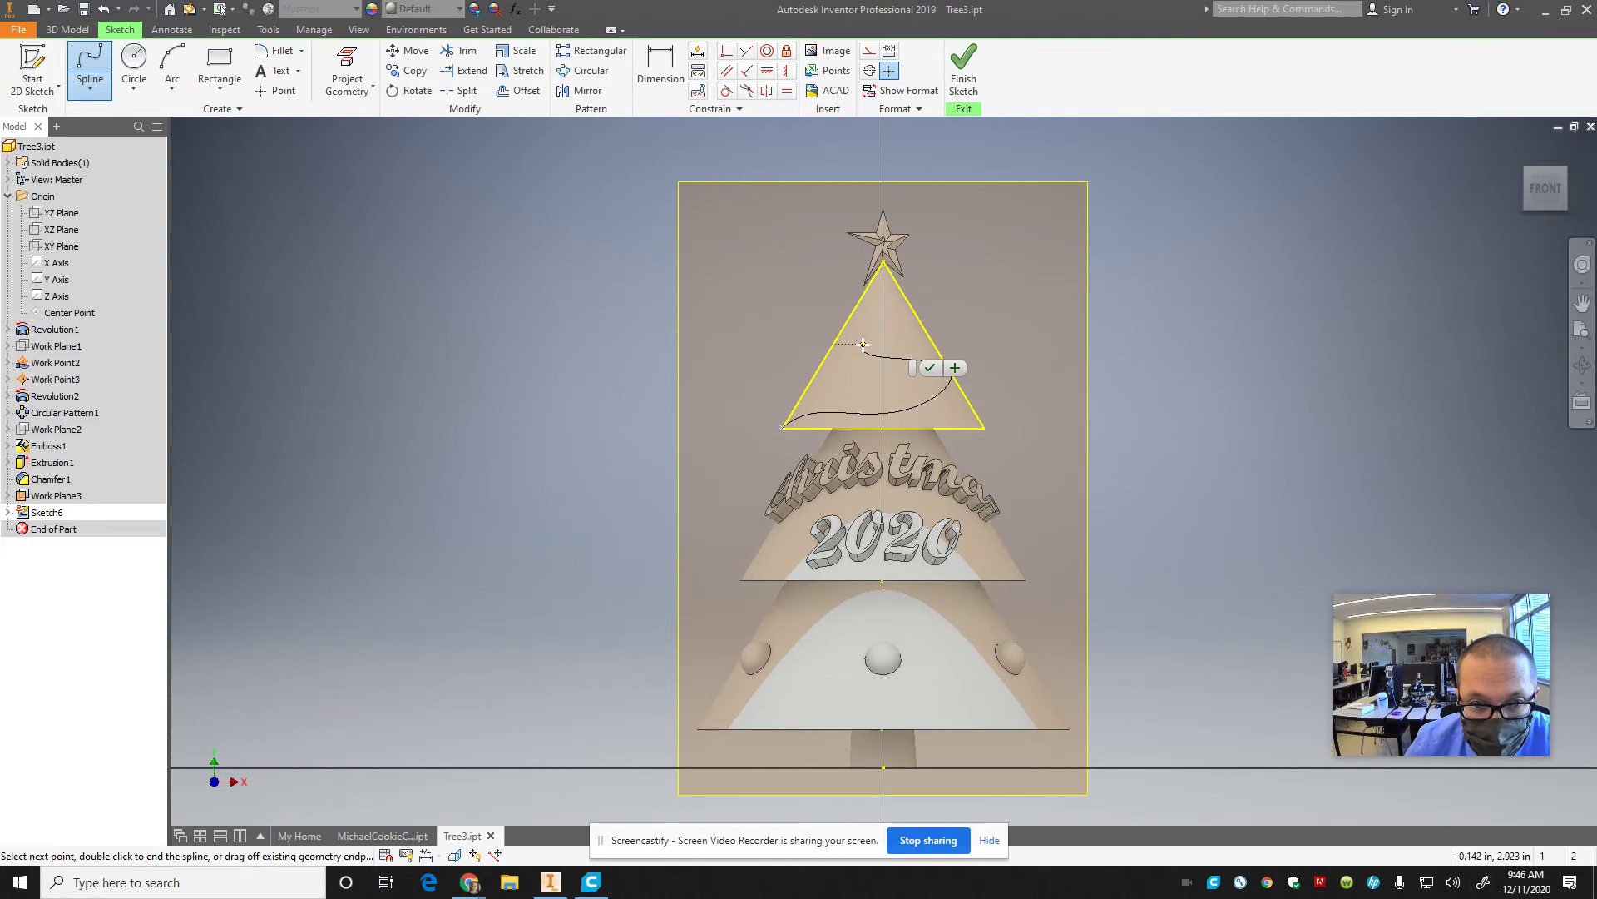
pyautogui.click(863, 344)
pyautogui.click(844, 327)
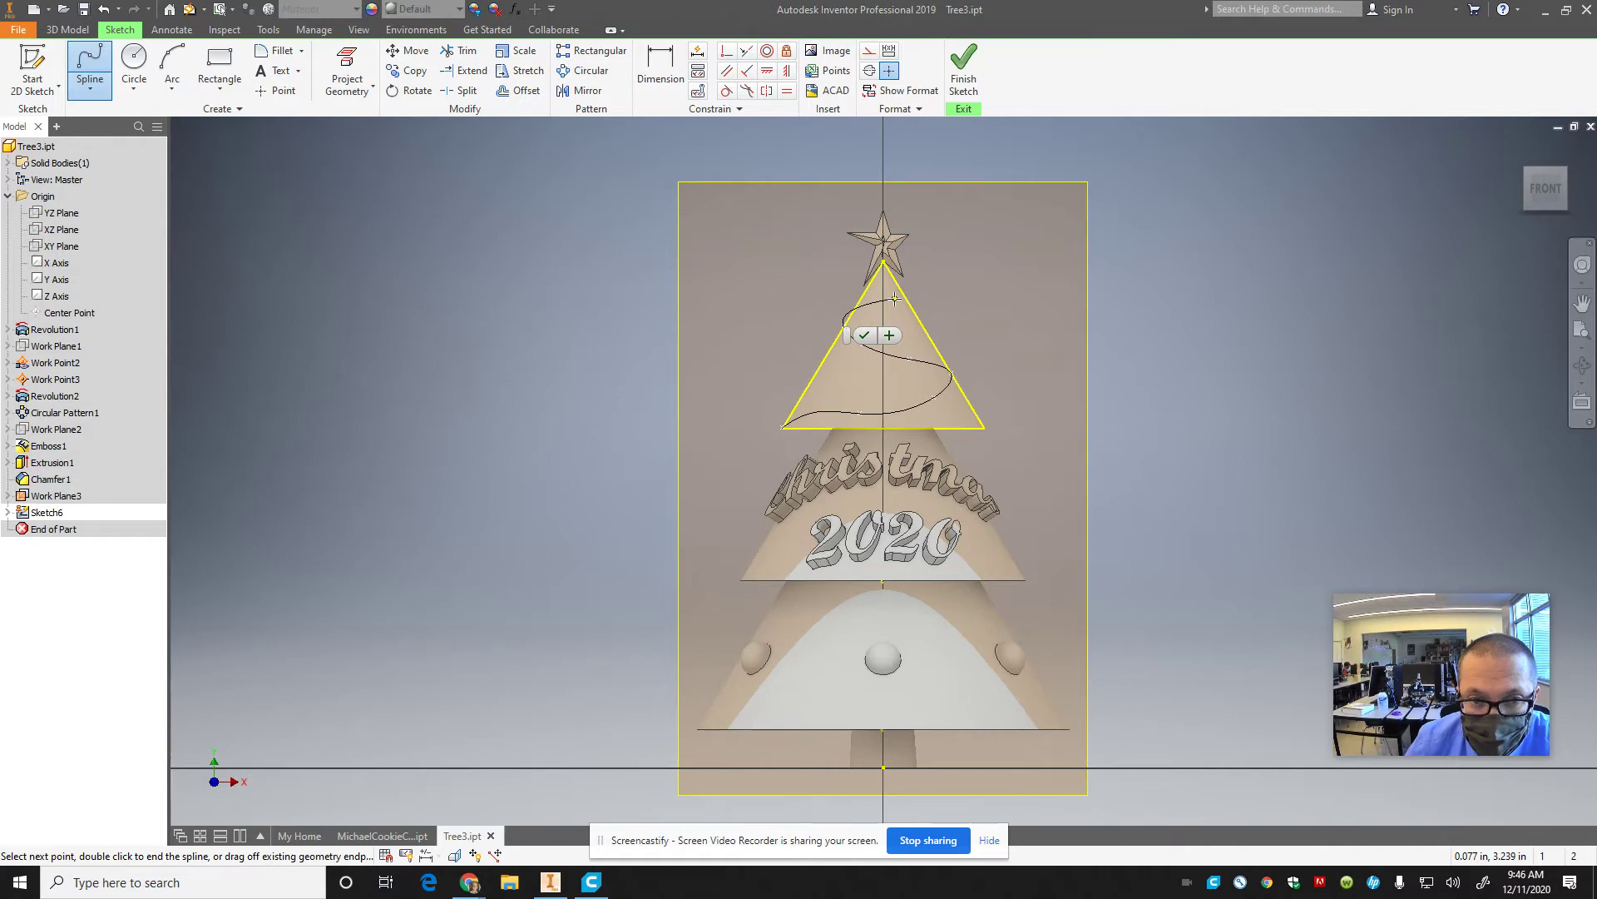
pyautogui.click(903, 291)
pyautogui.click(924, 300)
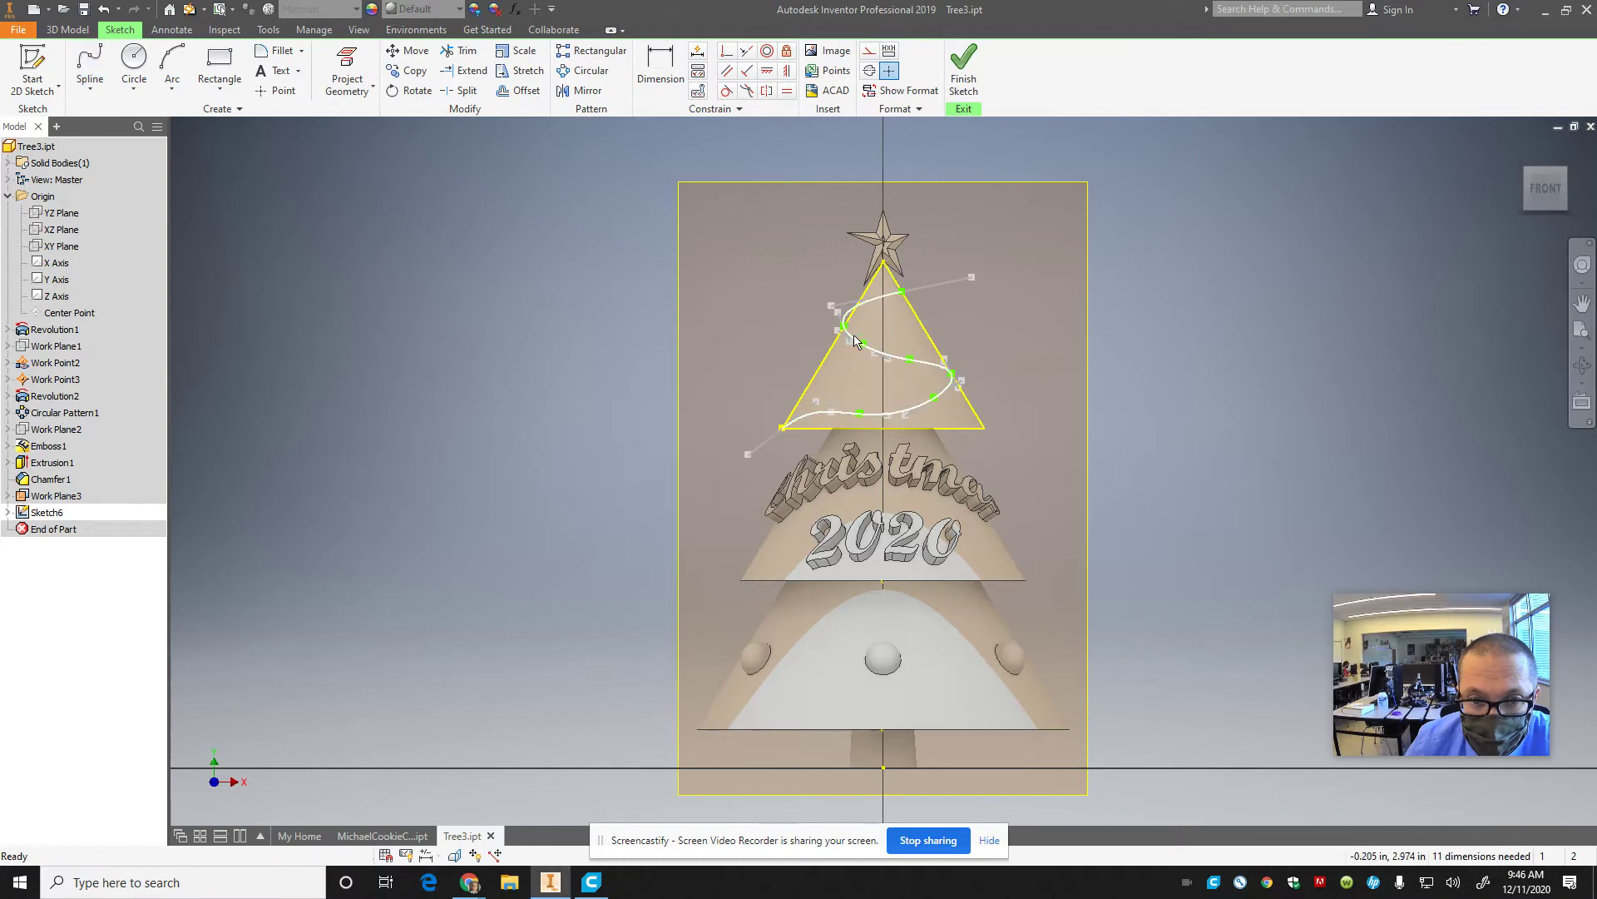
# - Reshape the spline by dragging its left-edge point
pyautogui.scroll(5, 857, 333)
pyautogui.scroll(3, 1213, 494)
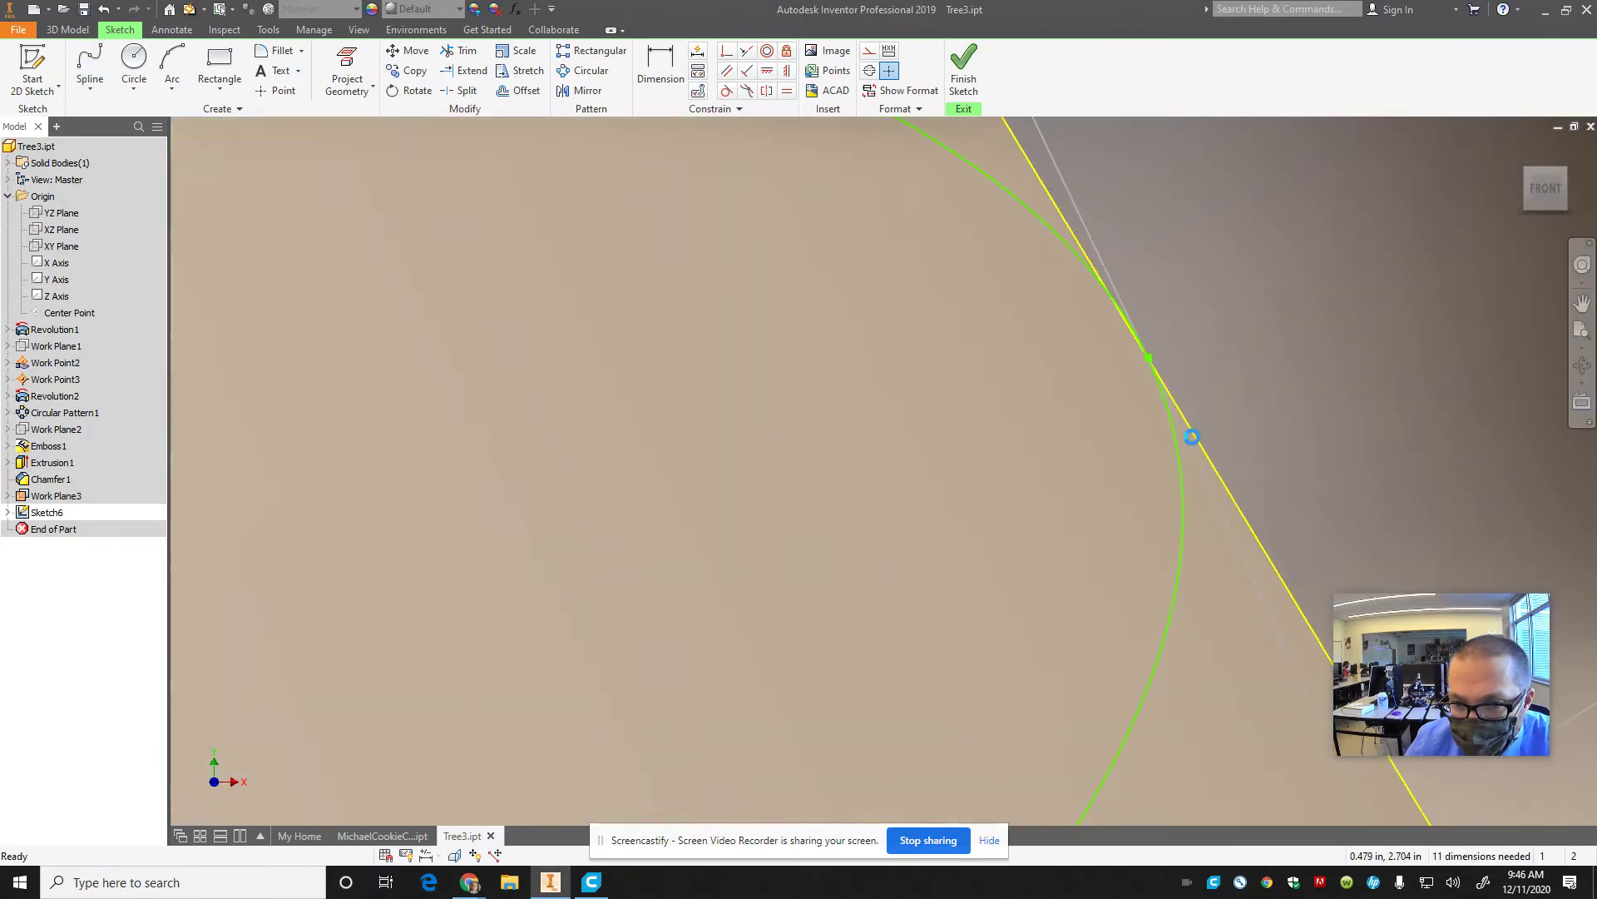
pyautogui.scroll(-8, 632, 334)
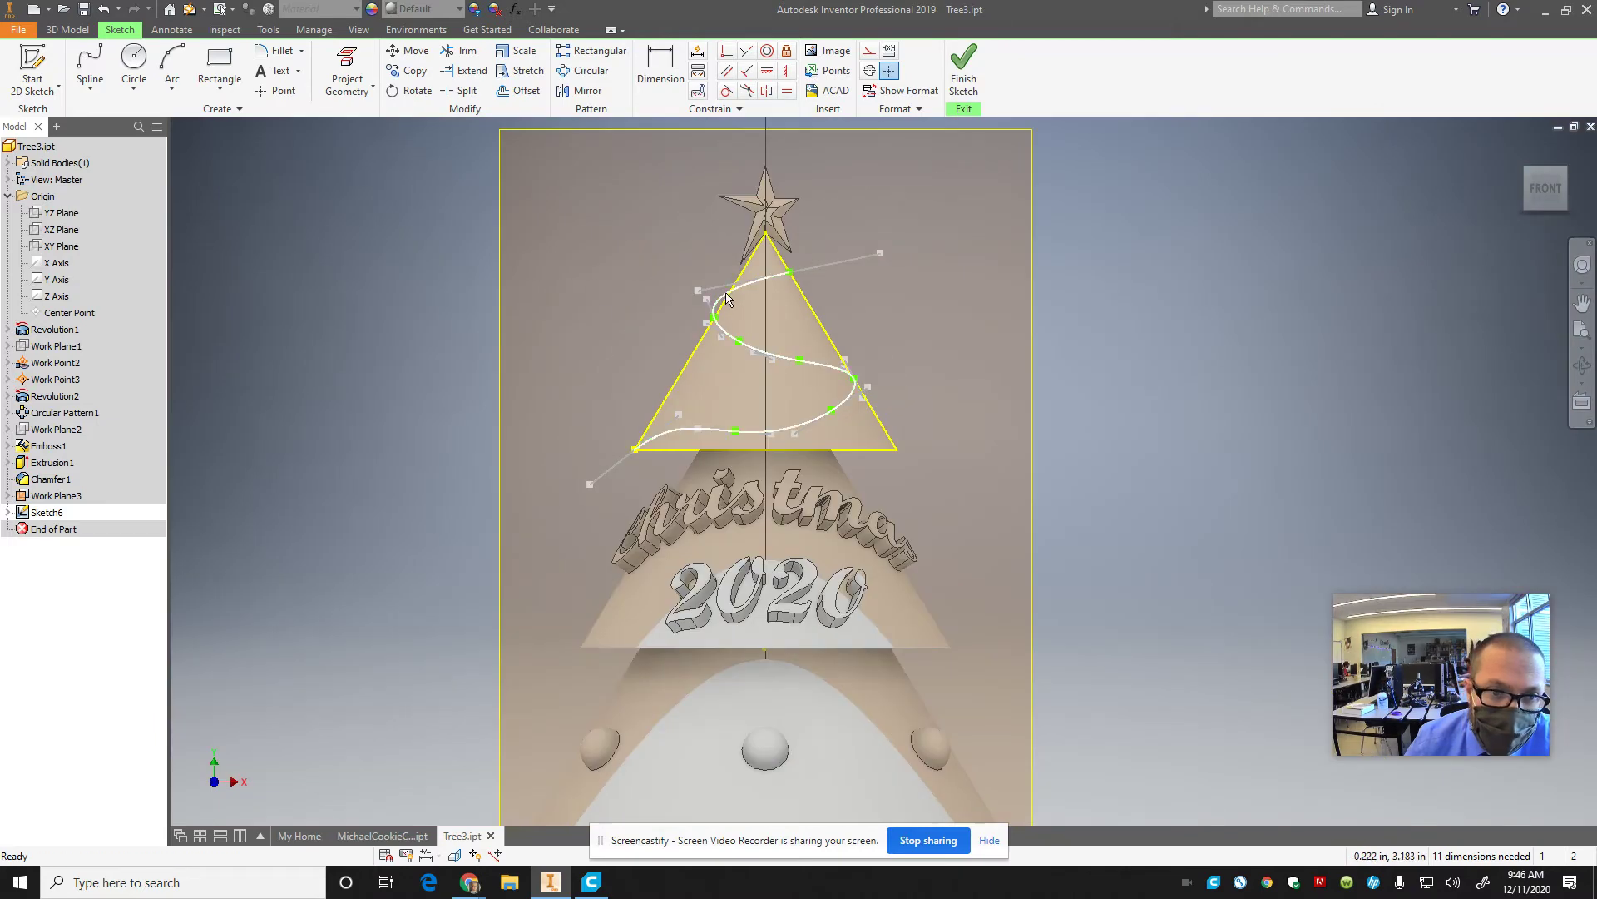
pyautogui.scroll(5, 722, 299)
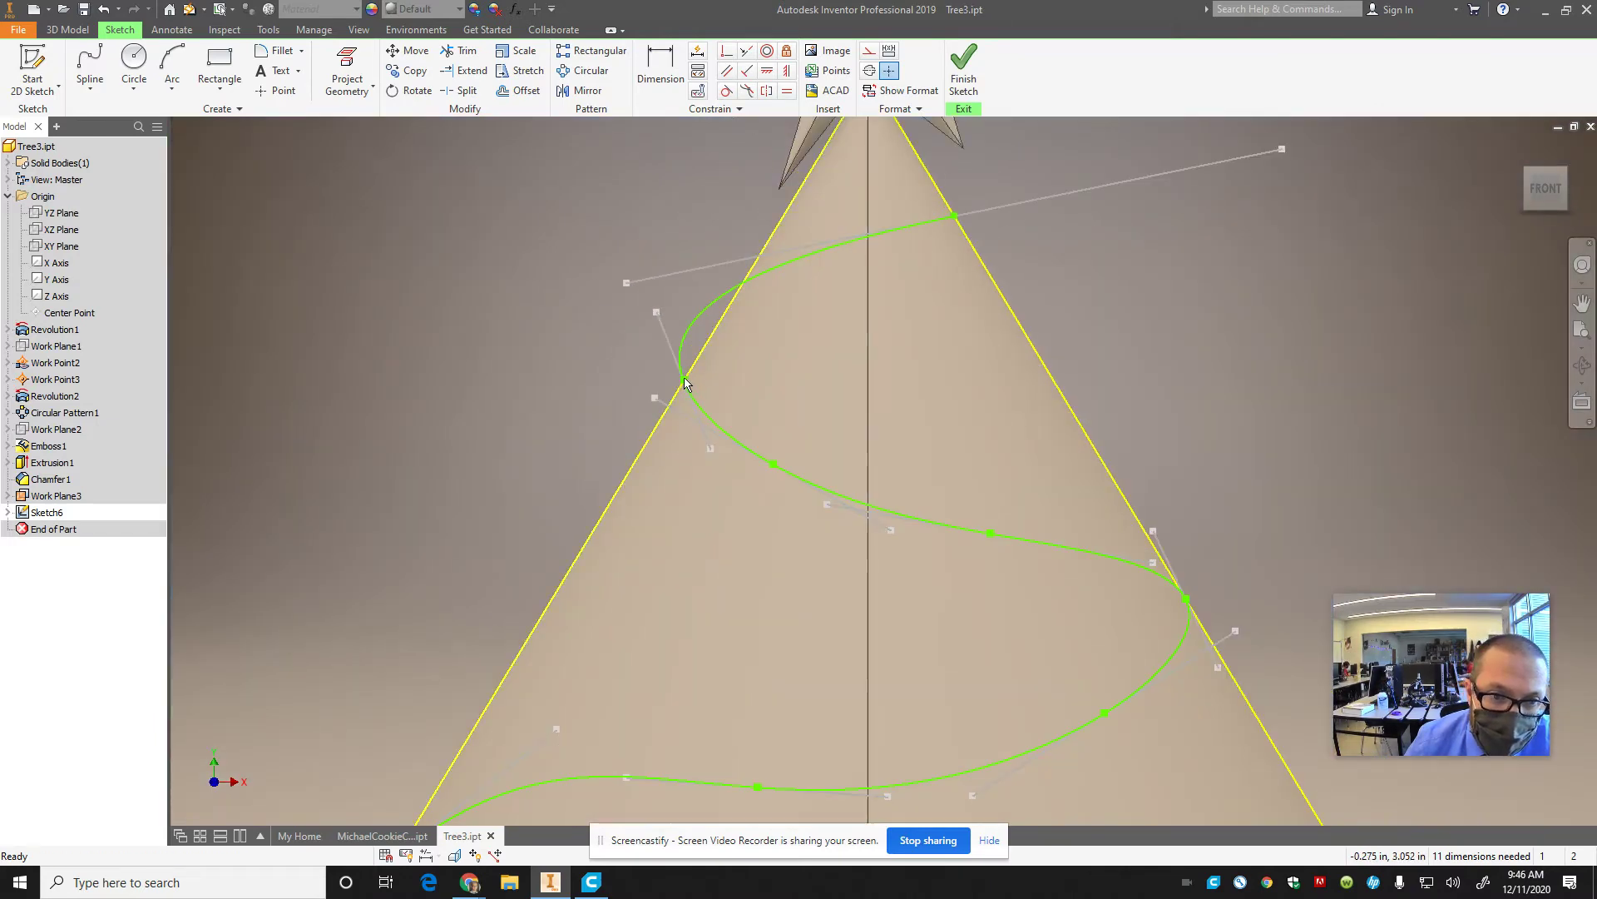
pyautogui.moveTo(684, 381); pyautogui.dragTo(770, 401)
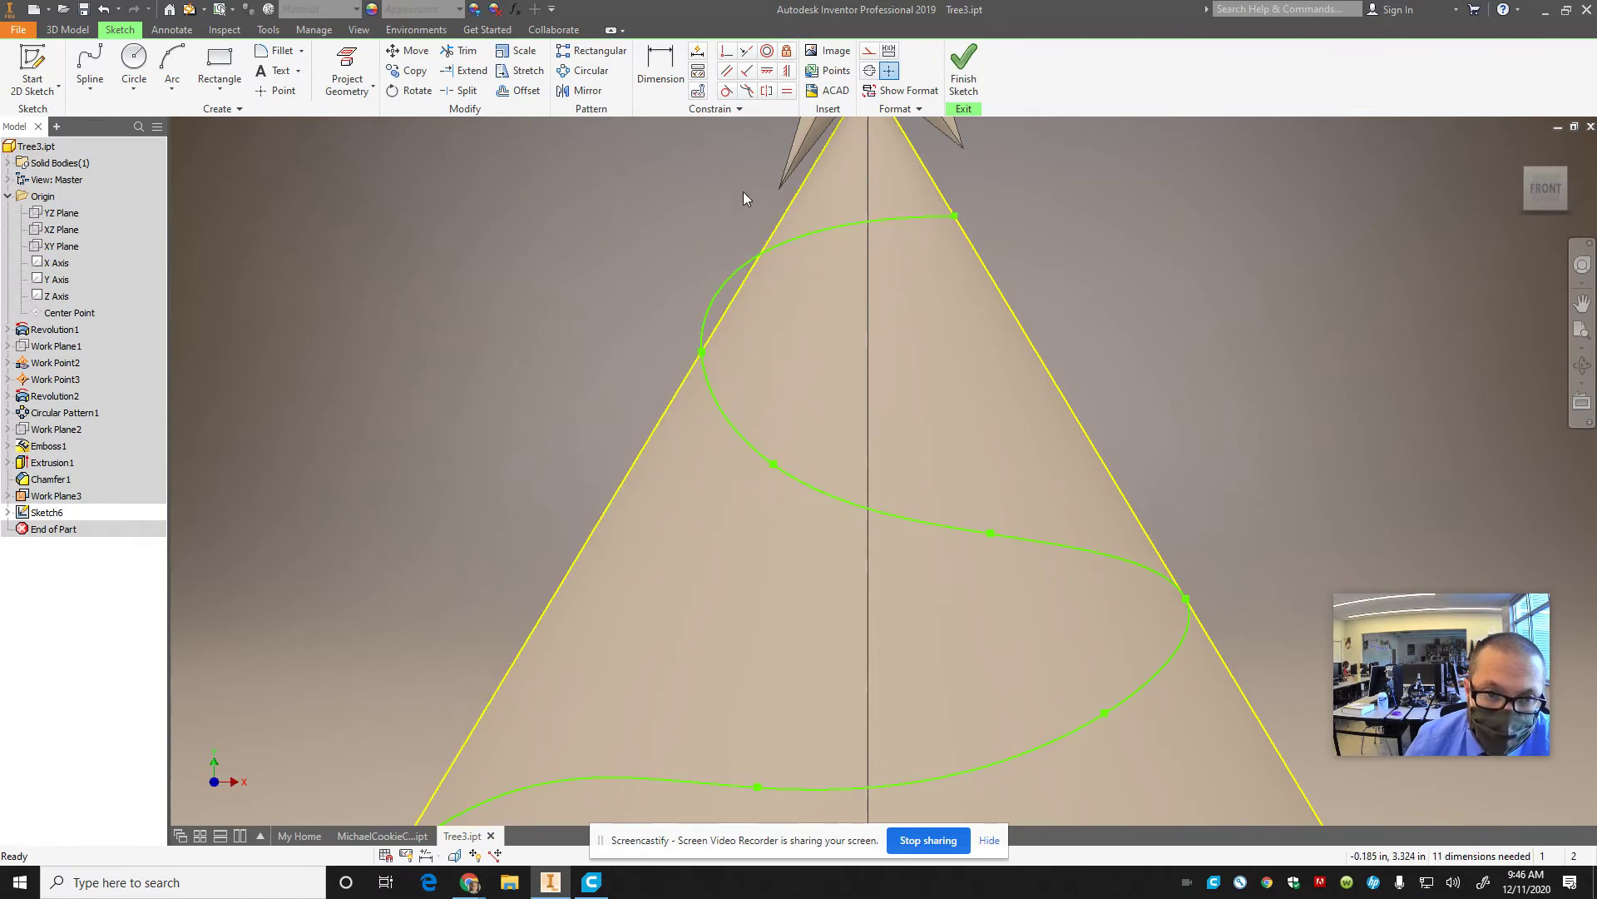
# - Try a Tangent constraint between the spline and the triangle's left edge, then dismiss the failure message
pyautogui.click(727, 90)
pyautogui.click(738, 276)
pyautogui.click(739, 291)
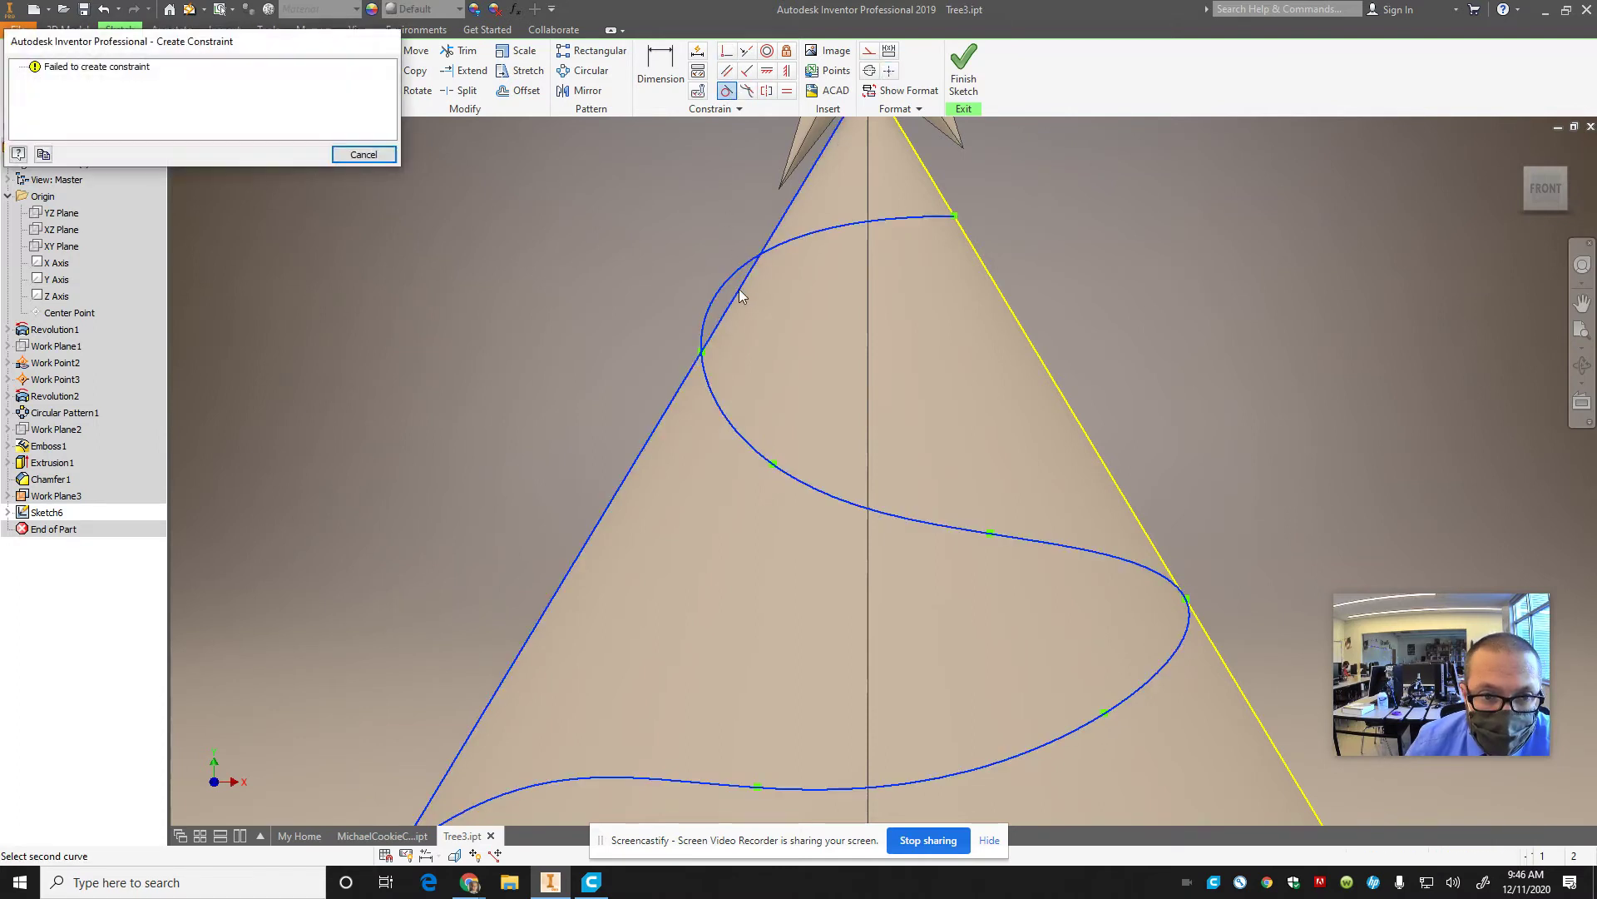
pyautogui.click(364, 154)
pyautogui.scroll(-3, 467, 223)
pyautogui.scroll(4, 754, 596)
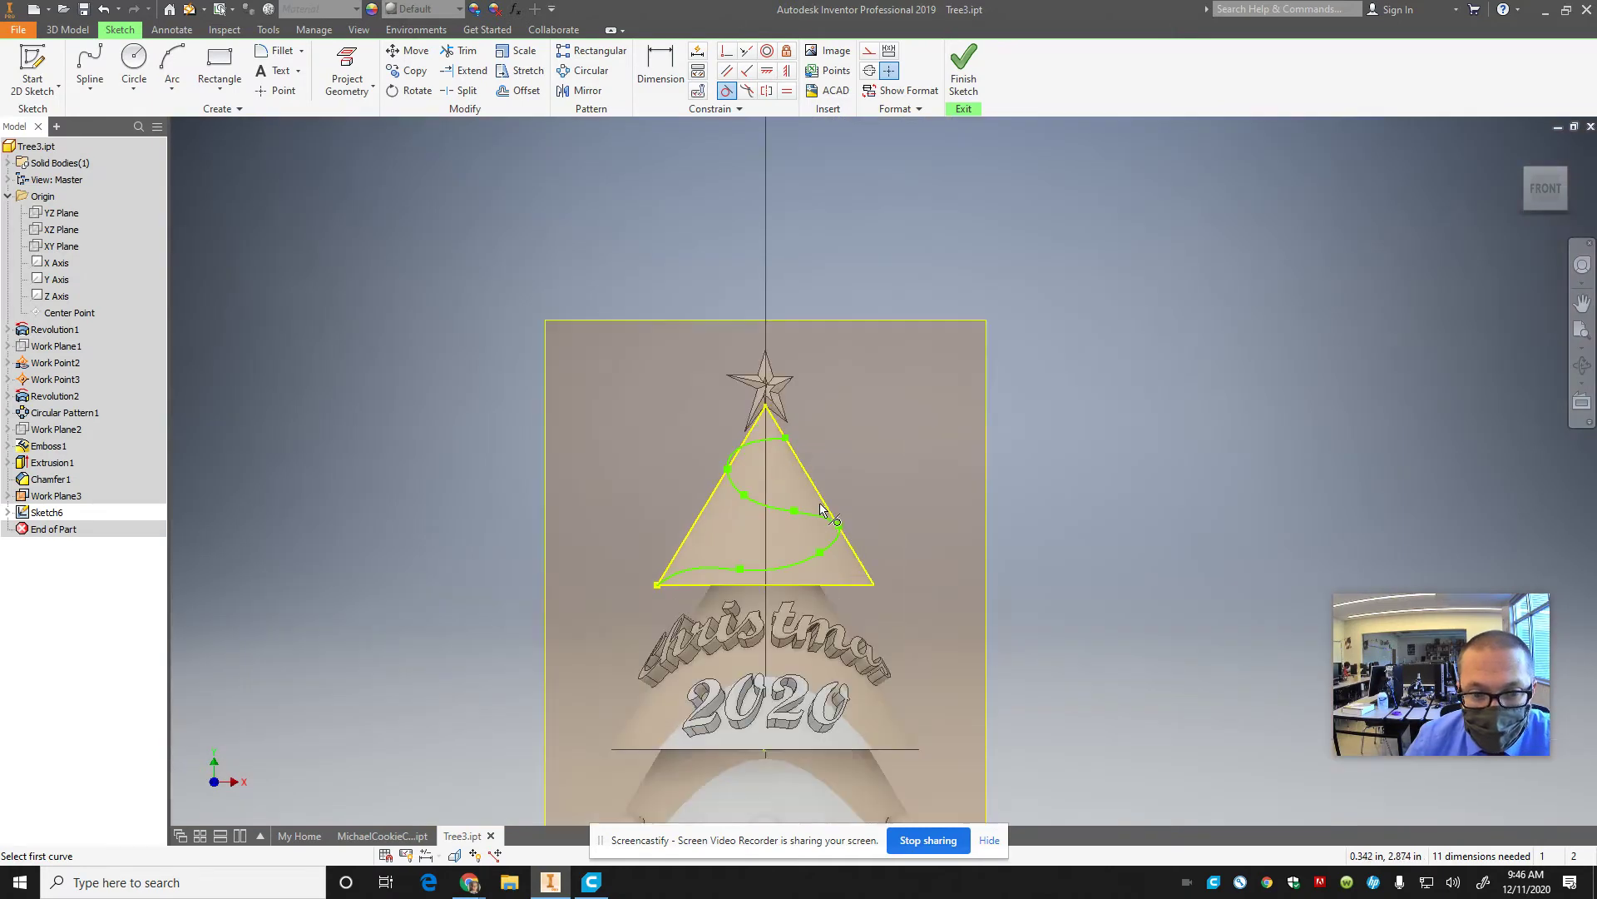
# - Undo the old spline and project the cone's left edge into the sketch
pyautogui.click(549, 738)
pyautogui.press('Escape')
pyautogui.hotkey('ctrl', 'z')
pyautogui.hotkey('ctrl', 'z')
pyautogui.click(90, 87)
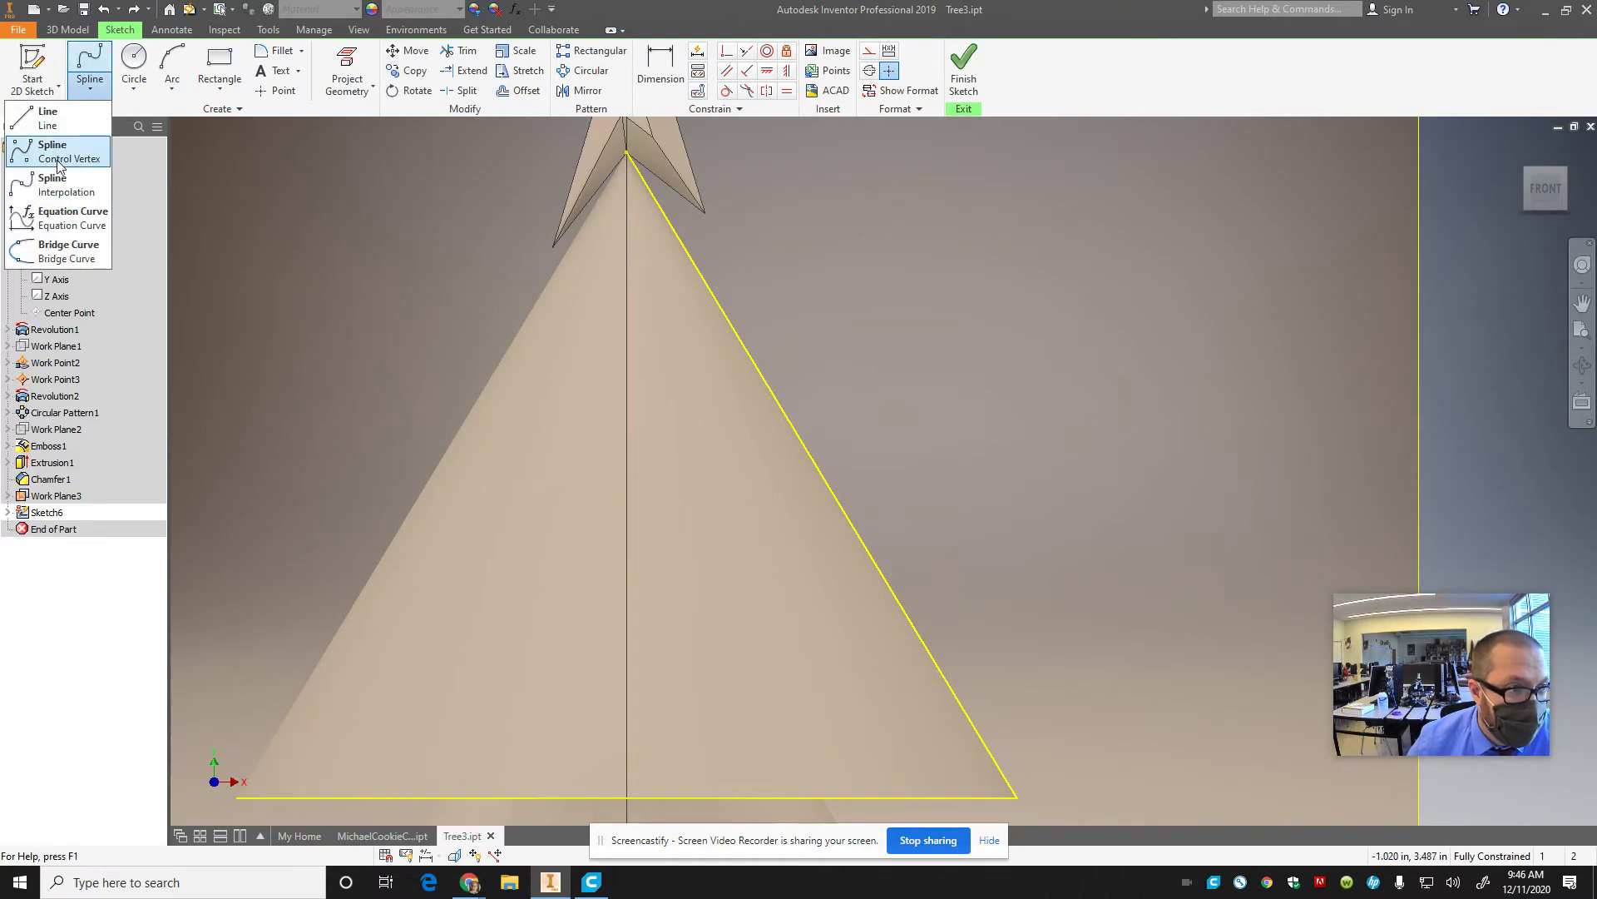
pyautogui.click(58, 158)
pyautogui.click(239, 797)
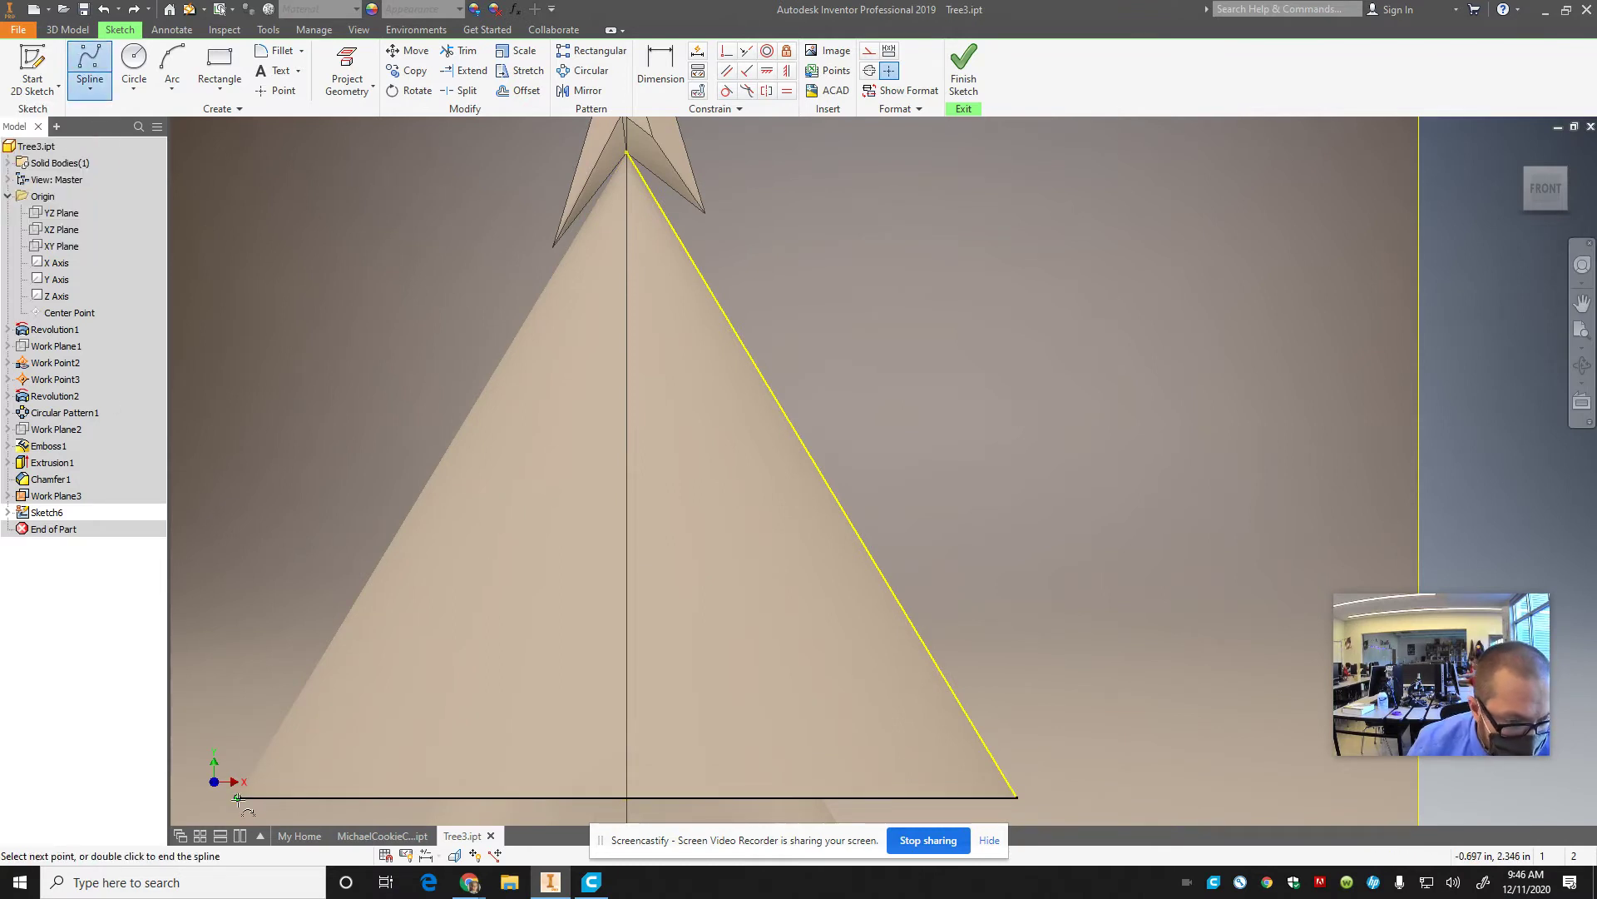
pyautogui.press('Escape')
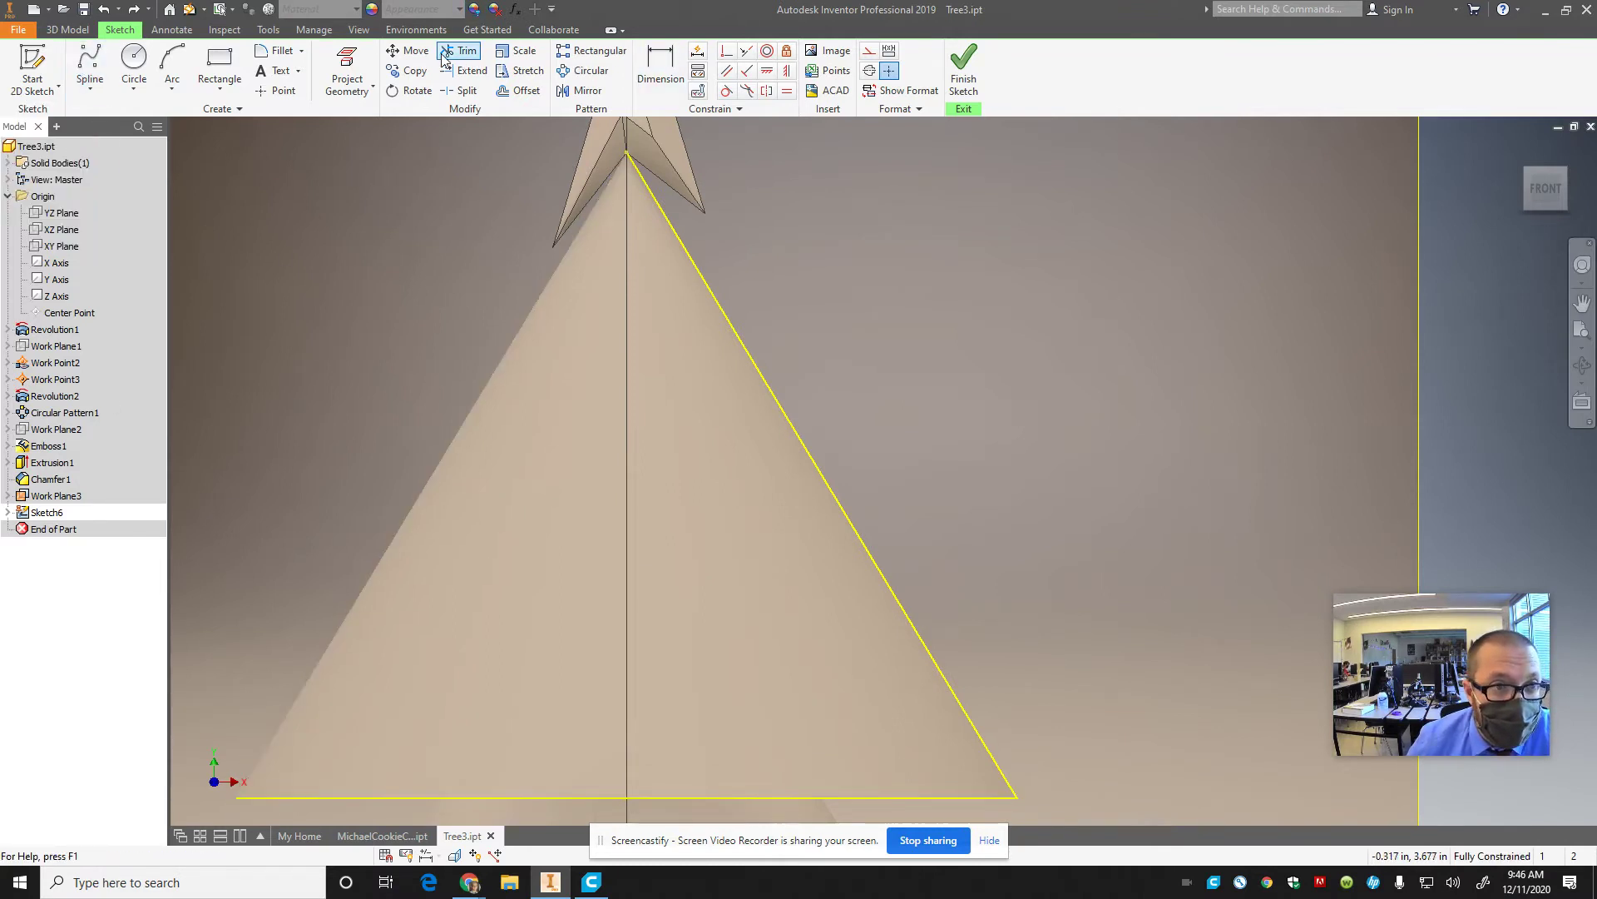
pyautogui.click(347, 71)
pyautogui.click(518, 341)
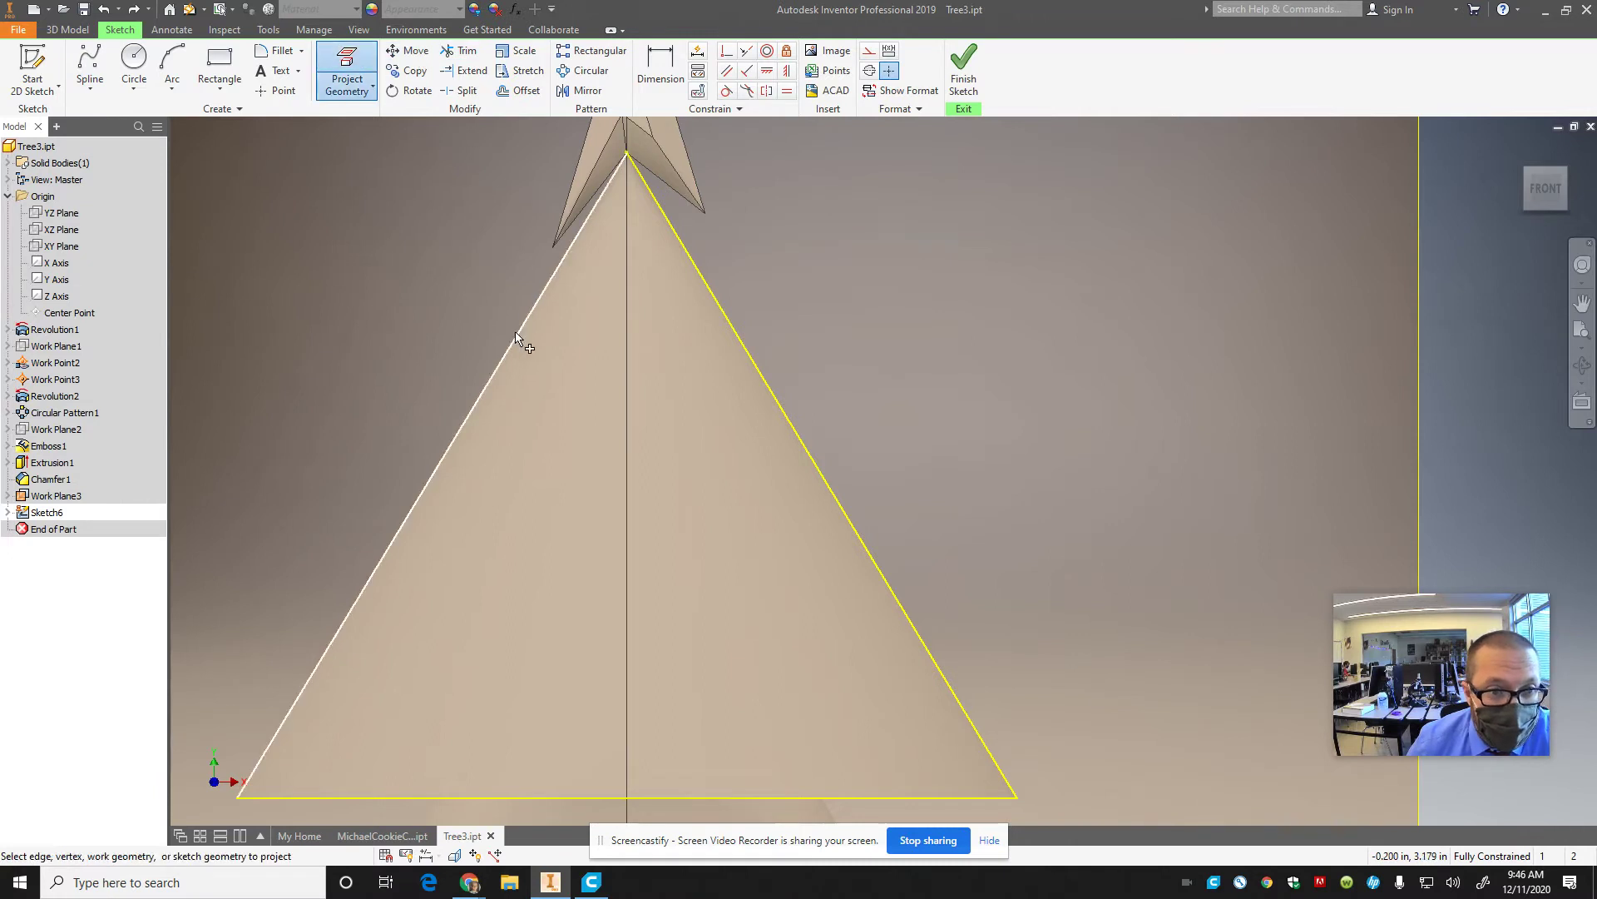
# - Draw a new spline zigzagging between the edges from the bottom-left corner, and finish the sketch
pyautogui.click(90, 66)
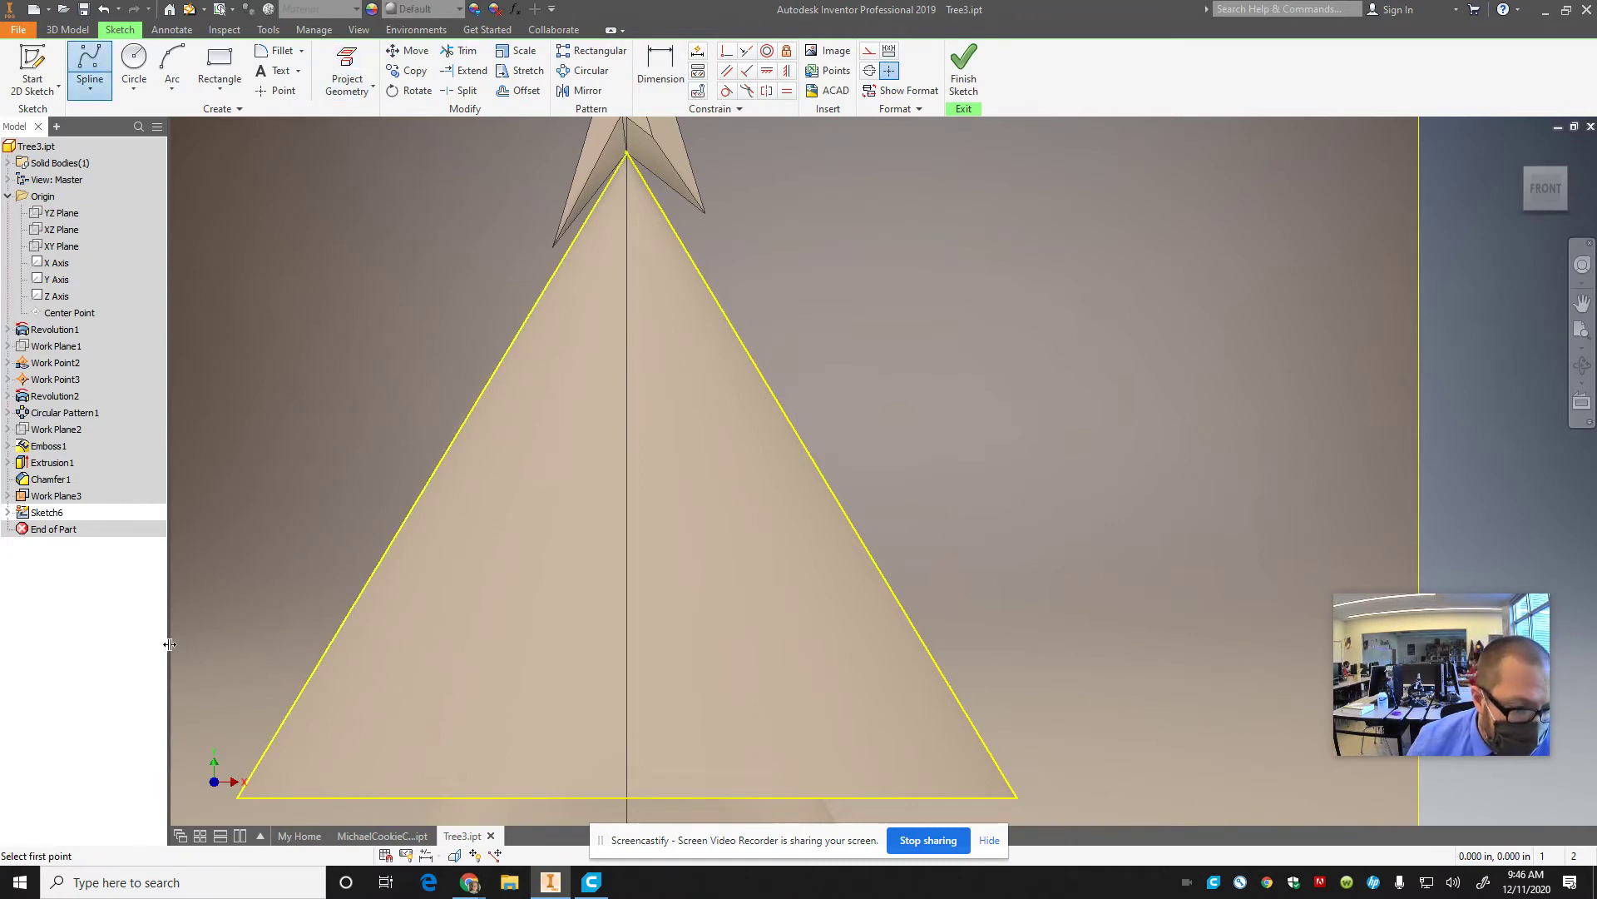
pyautogui.click(239, 797)
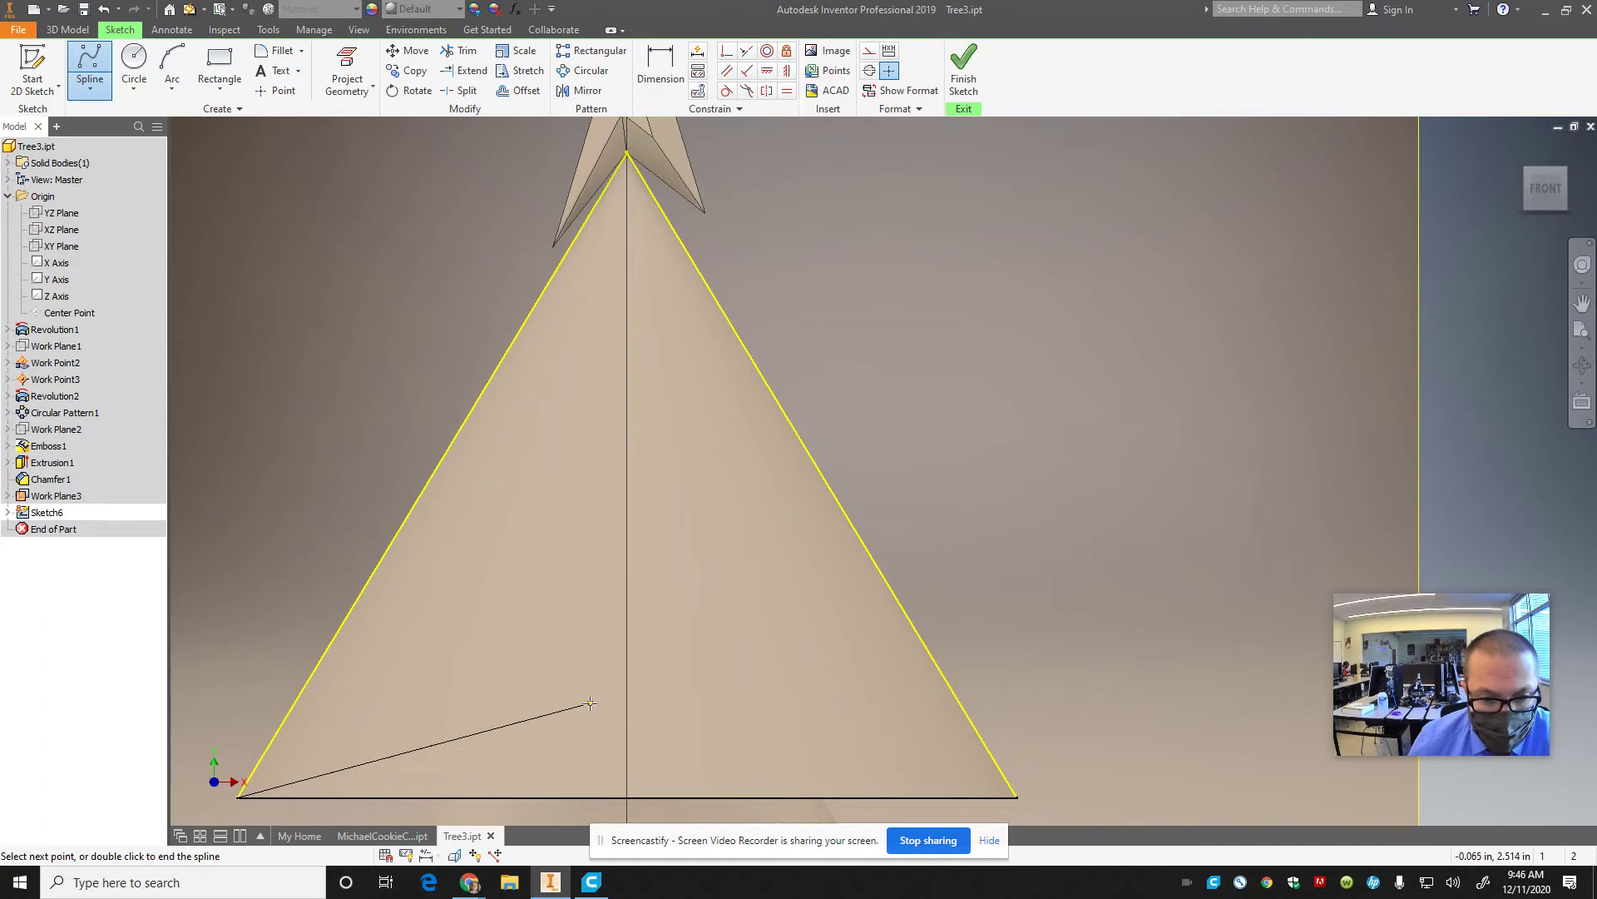
pyautogui.click(803, 646)
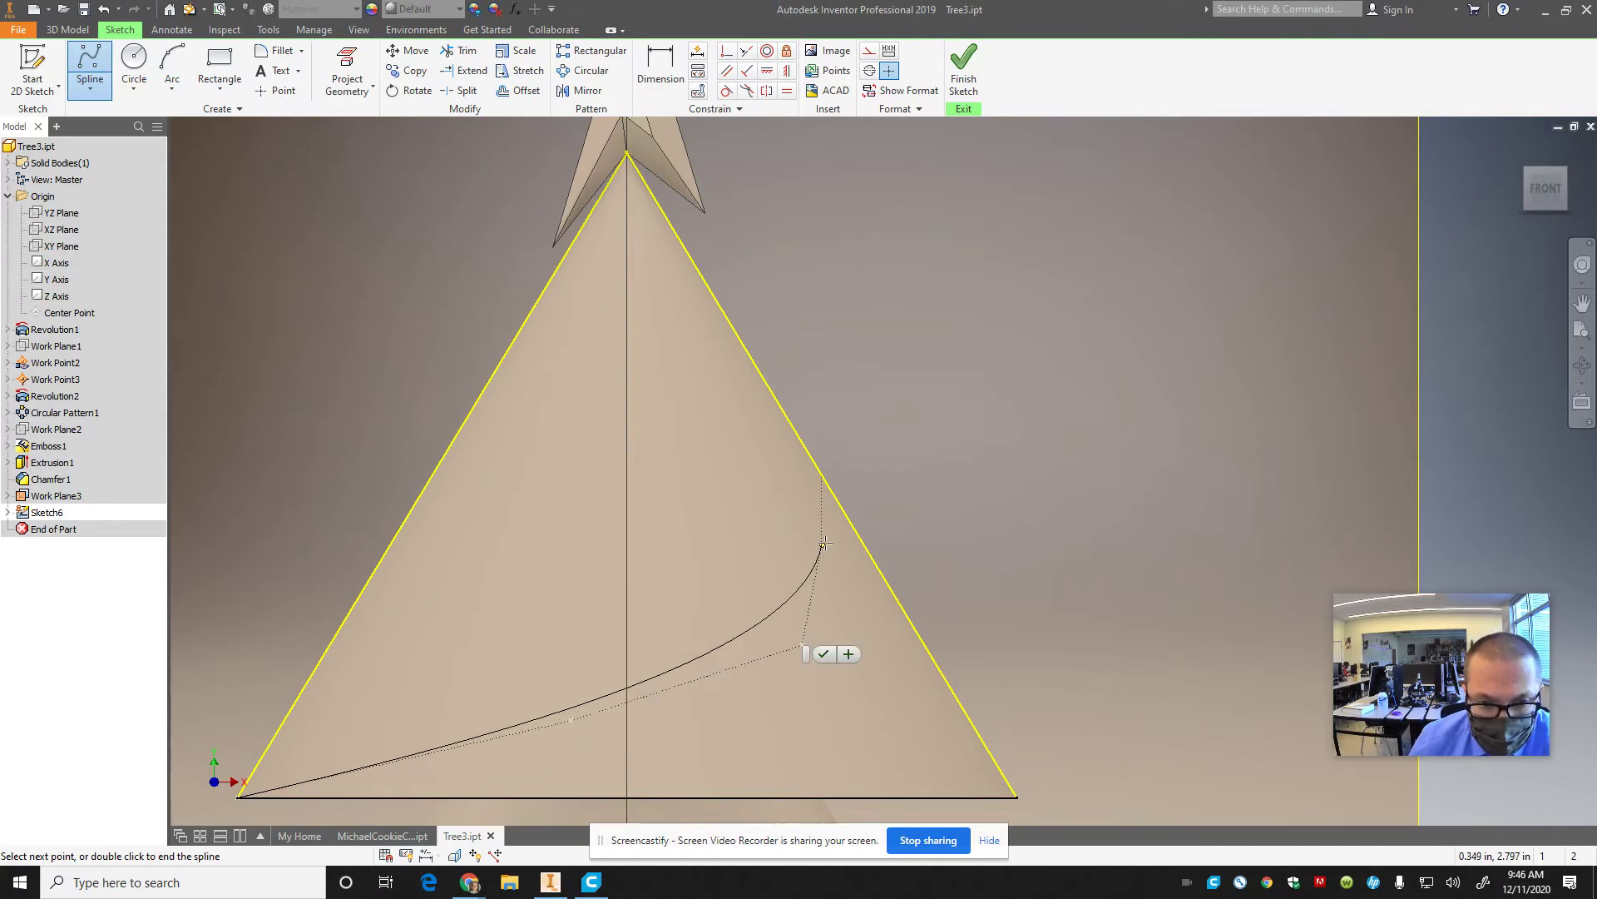
pyautogui.click(822, 476)
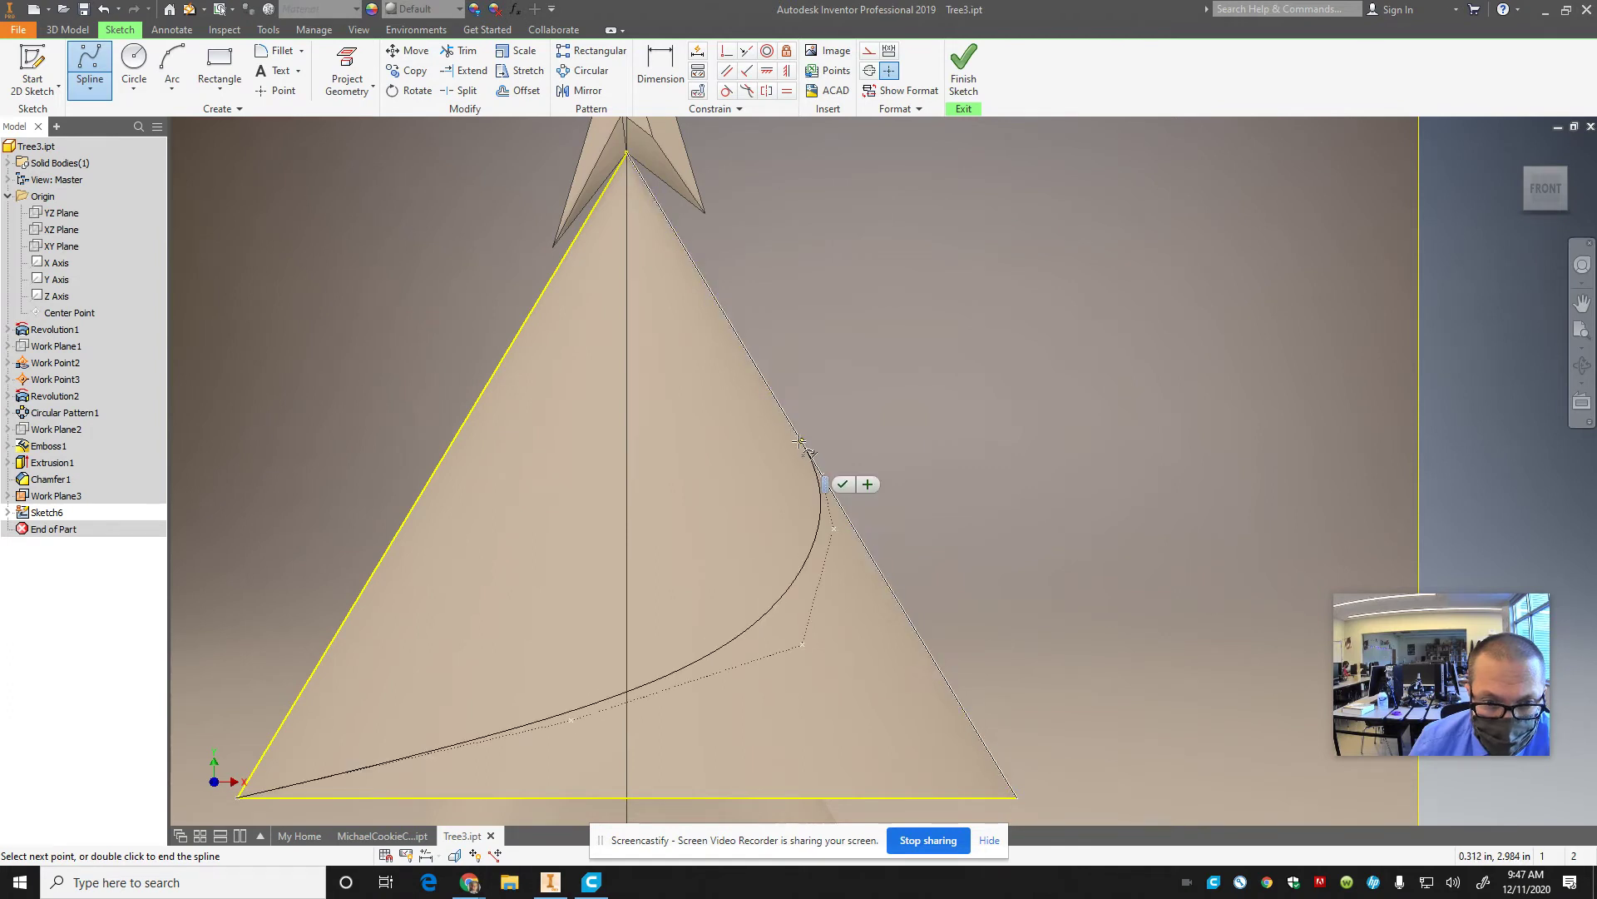
pyautogui.click(512, 344)
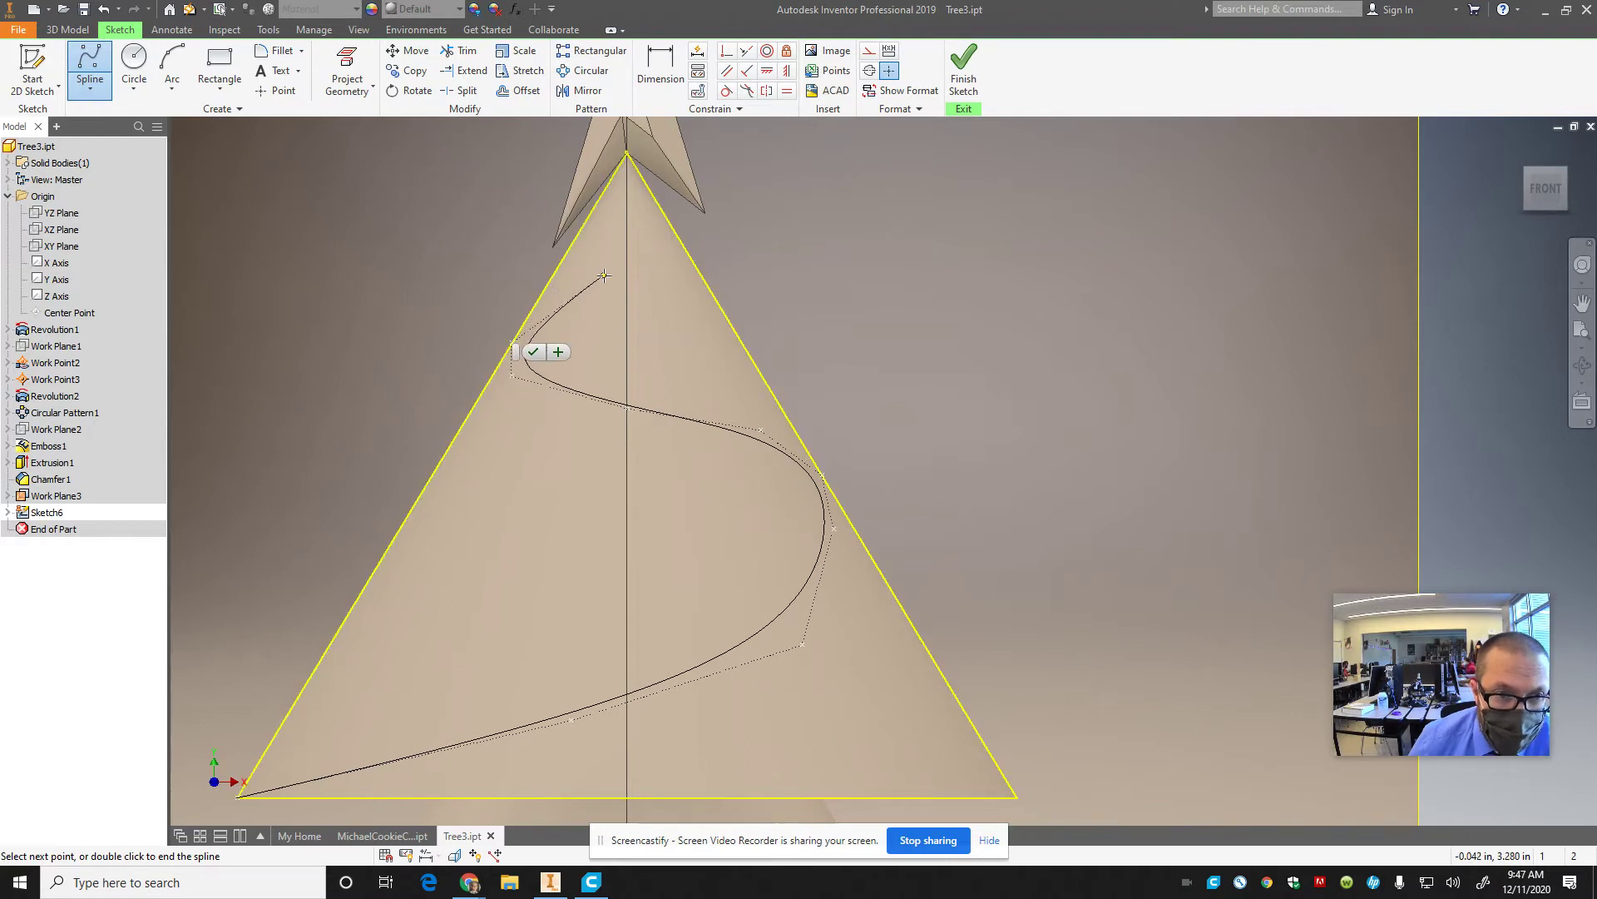
pyautogui.click(687, 251)
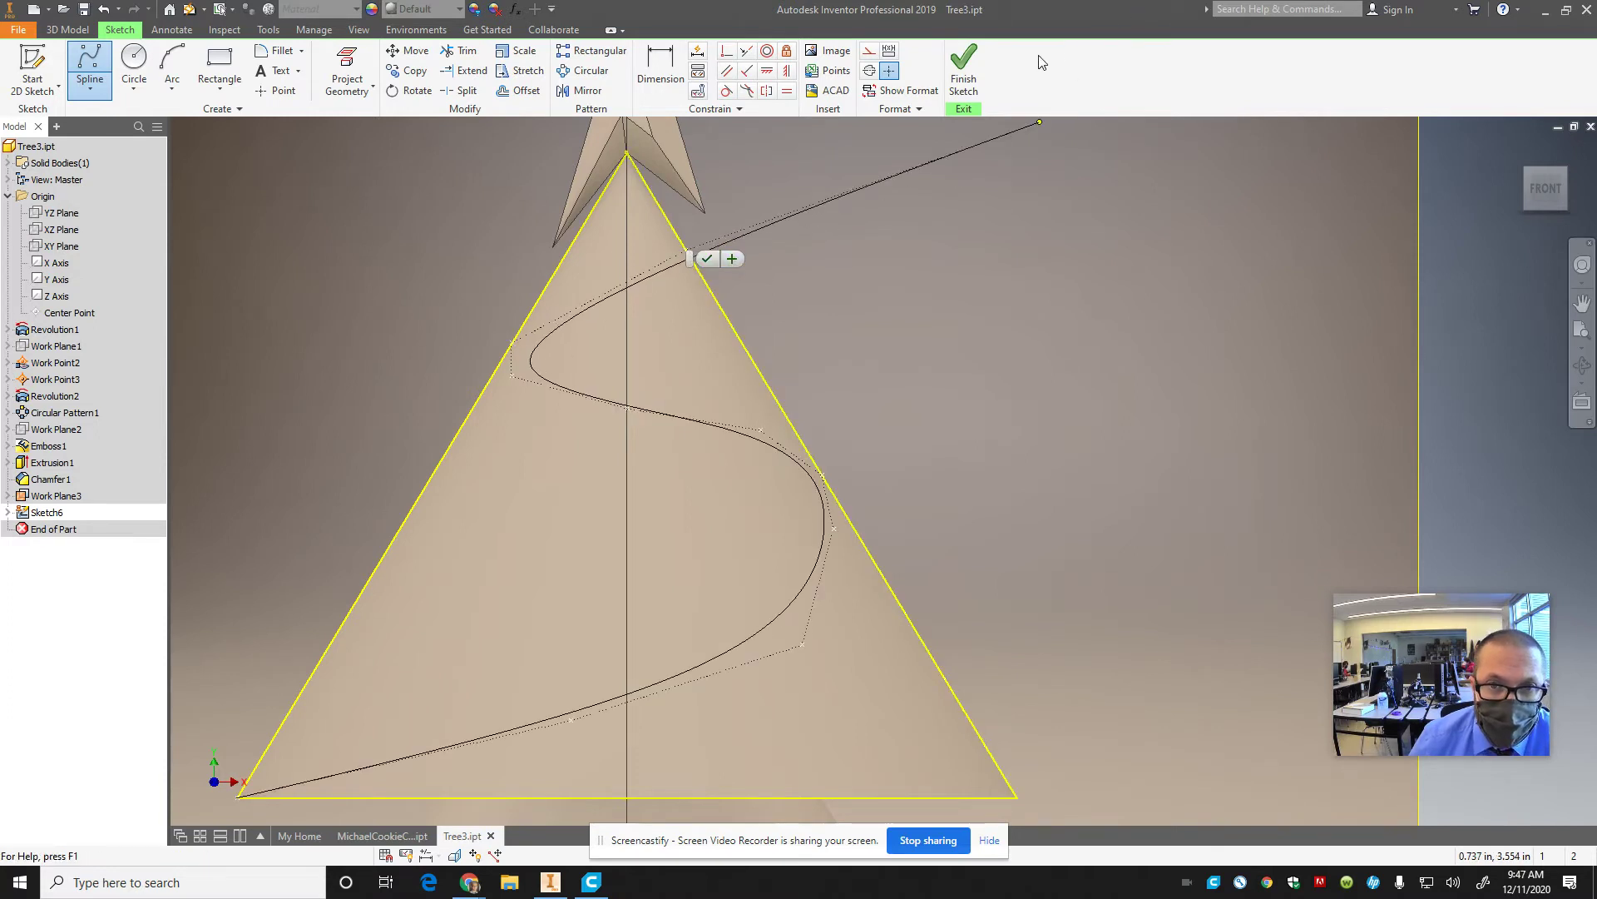
pyautogui.doubleClick(716, 253)
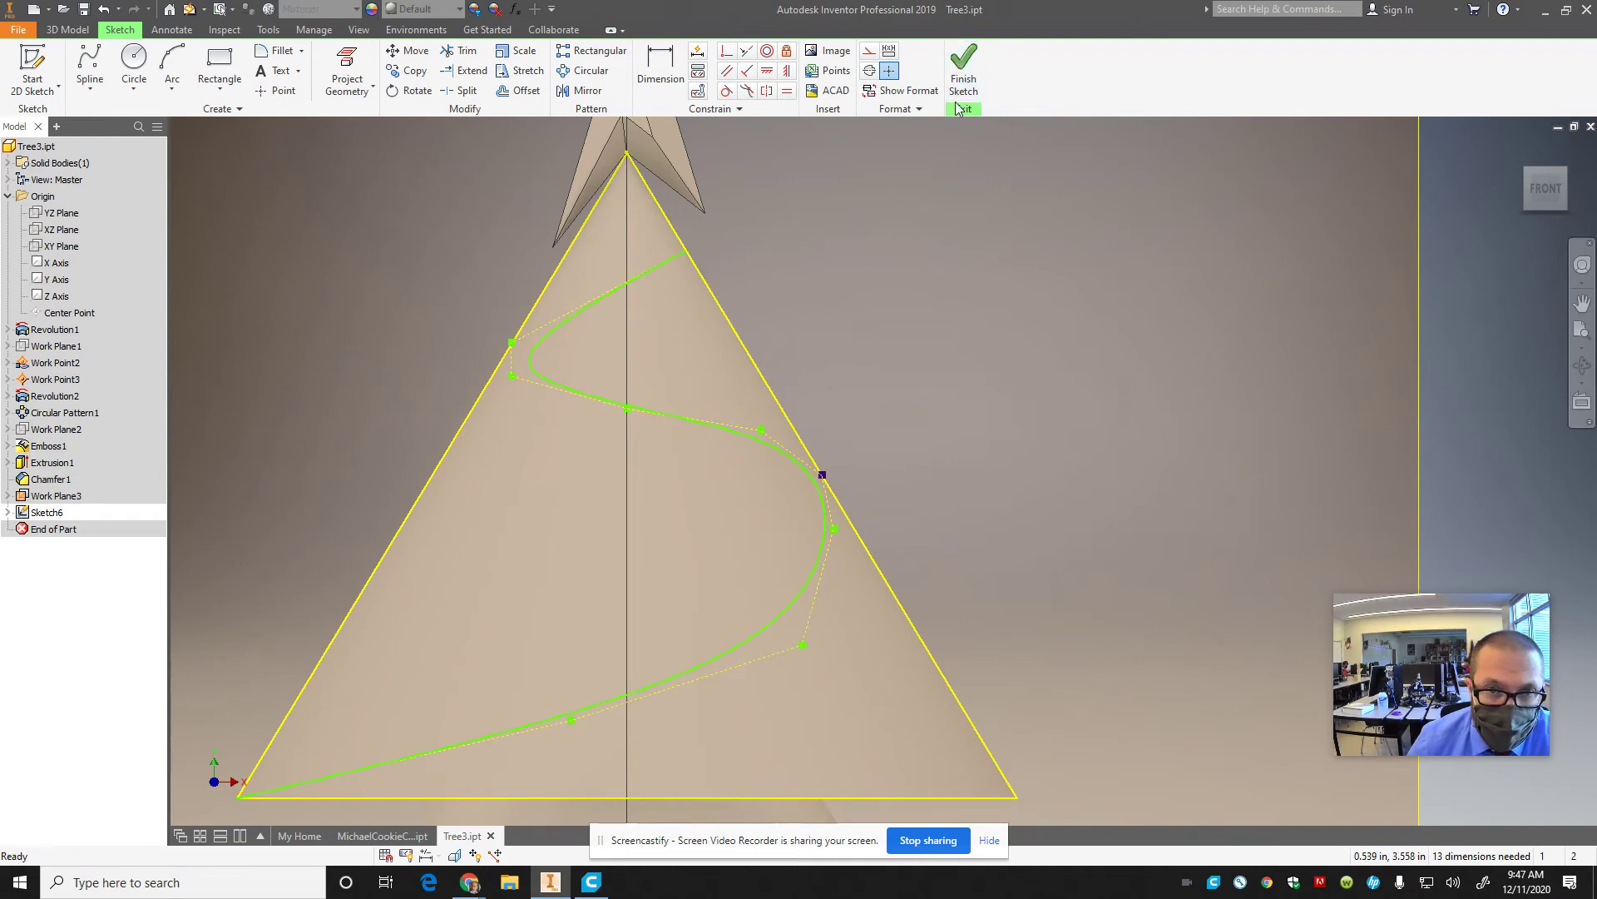
pyautogui.click(965, 70)
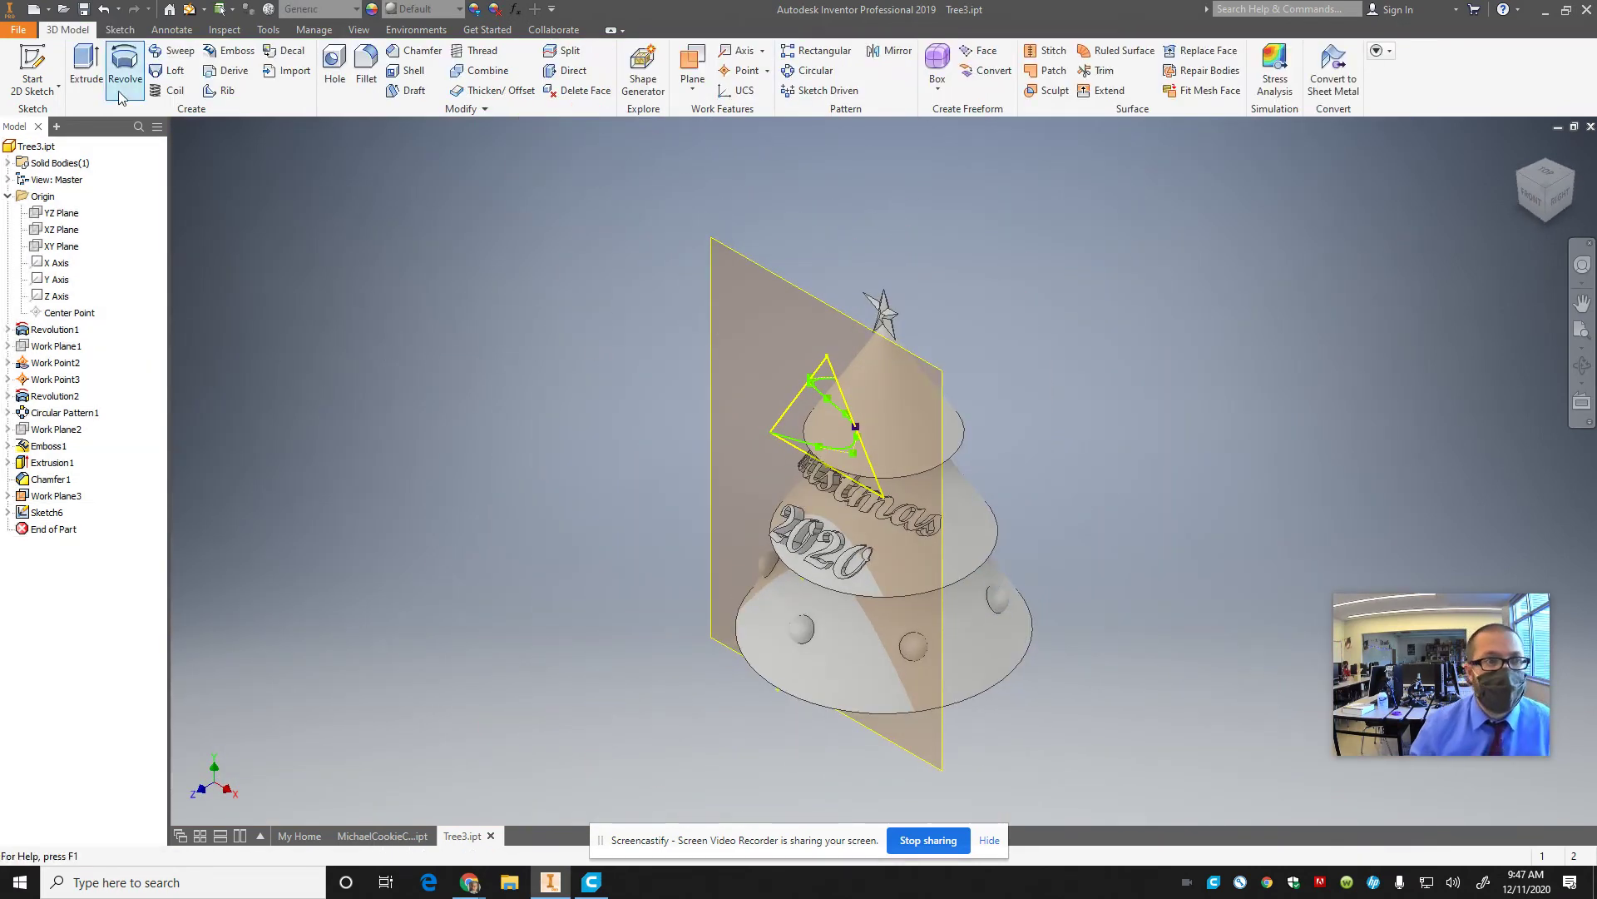
# - Extrude the garland spline as a flipped 1.625 in surface through the top cone, creating ExtrusionSrf1
pyautogui.click(81, 76)
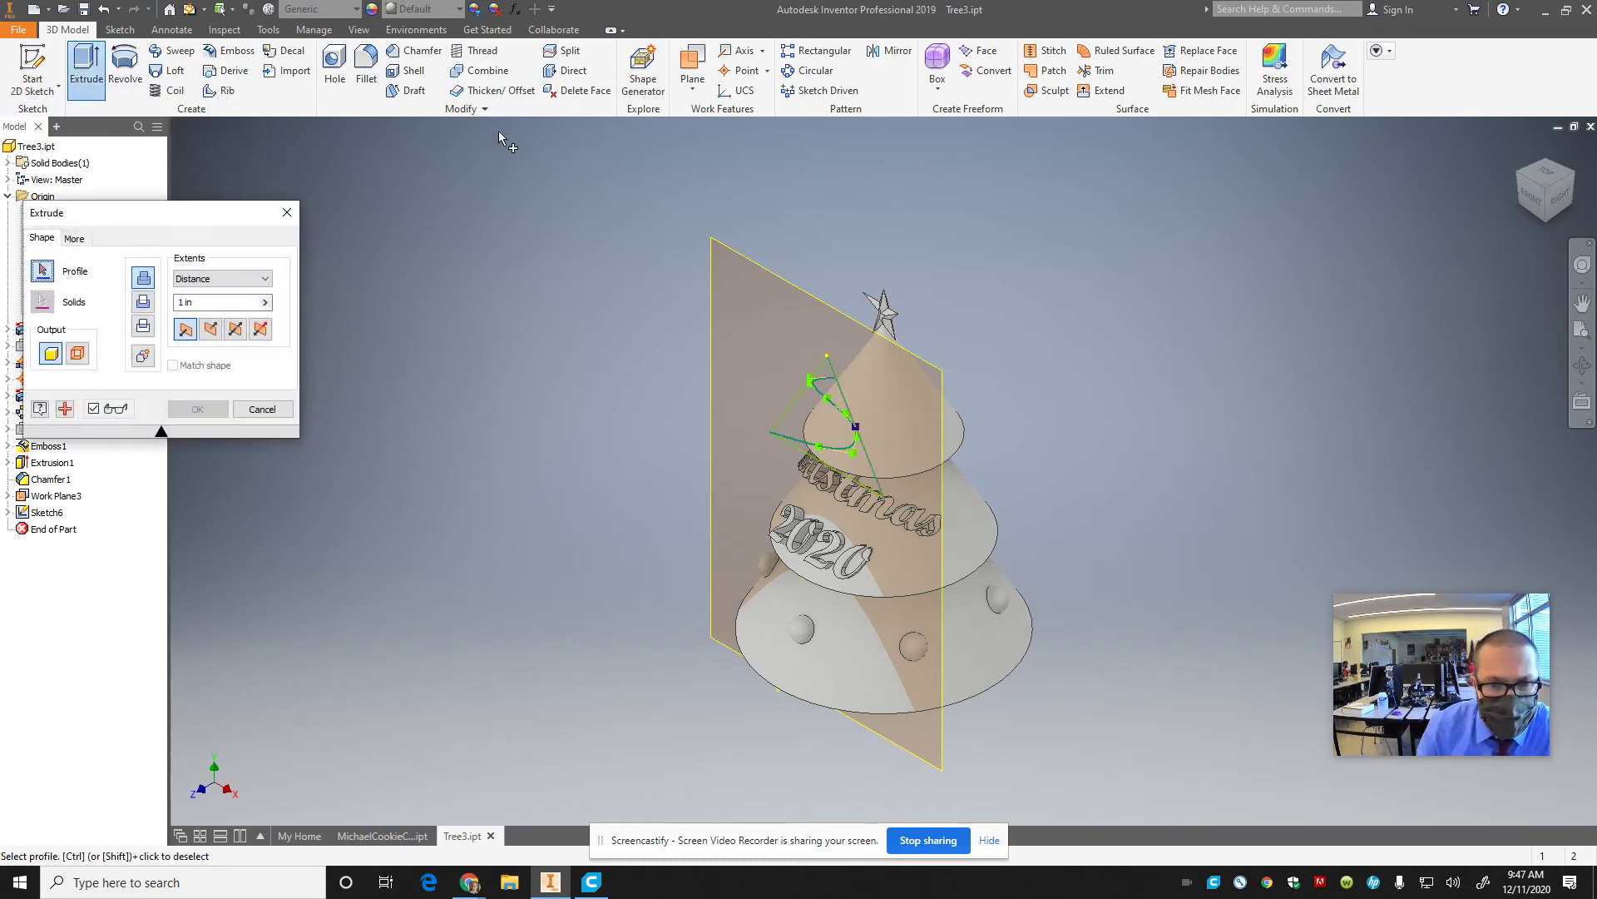
pyautogui.click(76, 356)
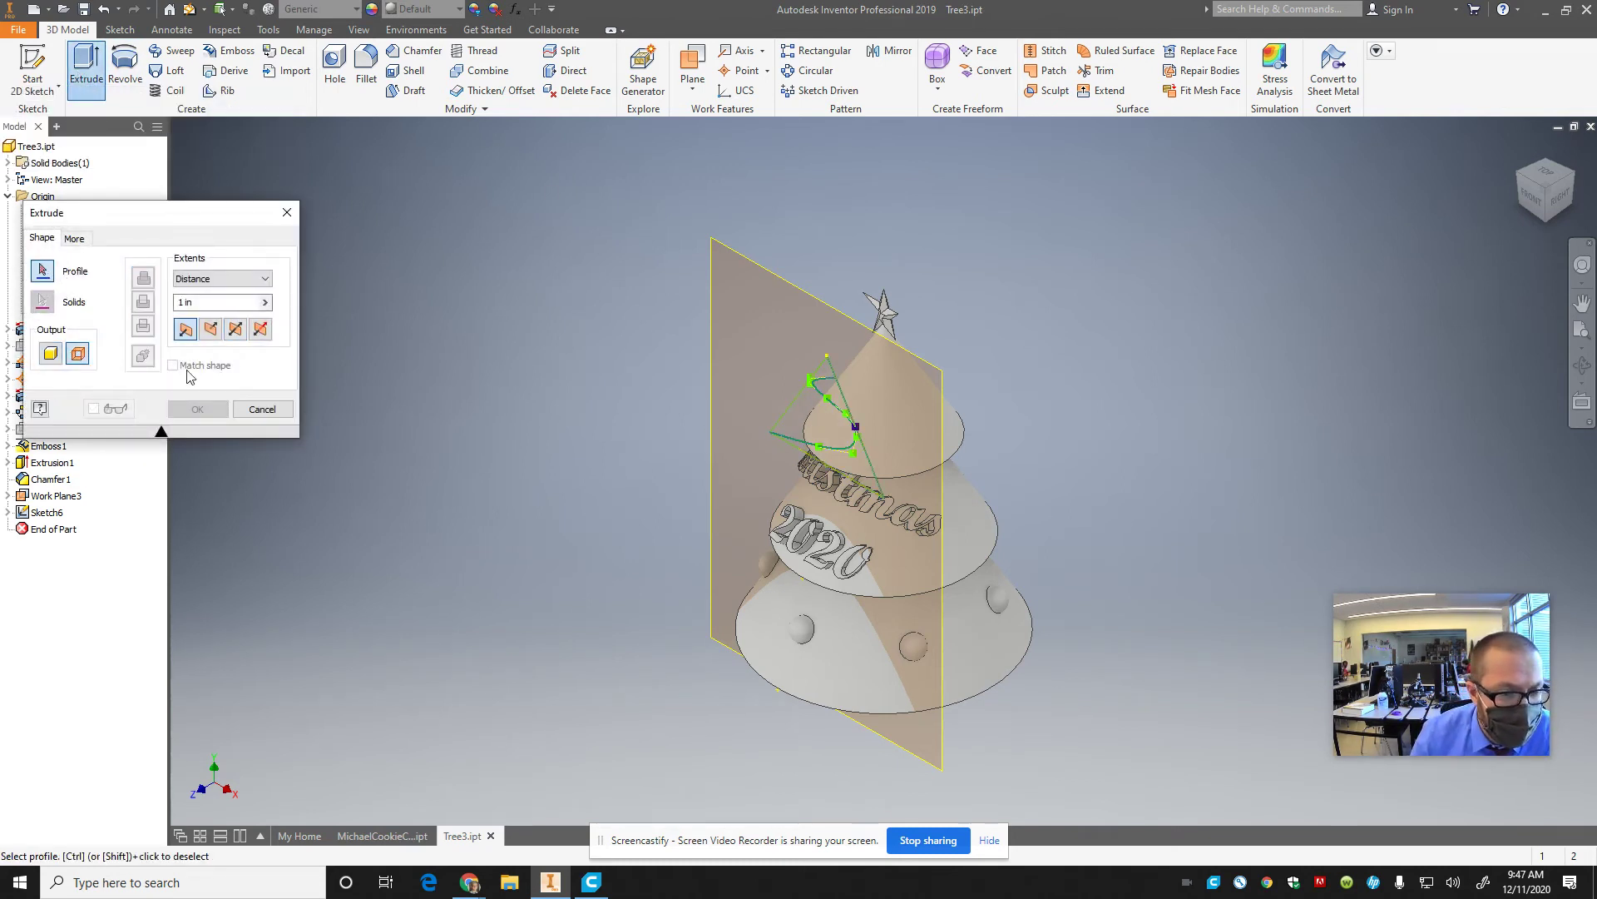
pyautogui.click(831, 385)
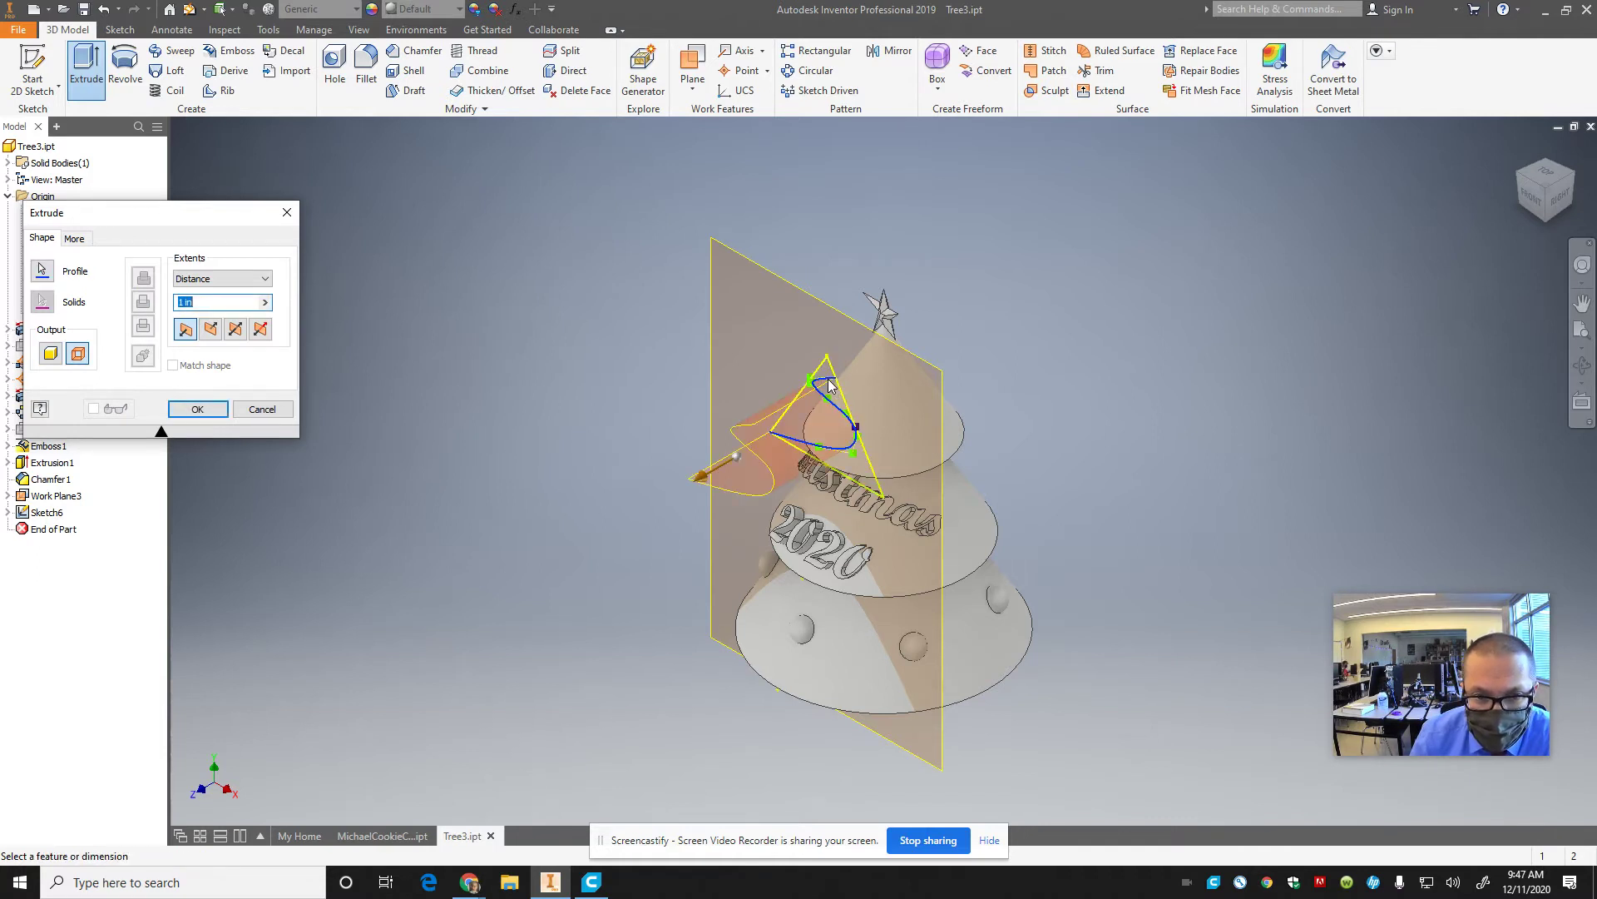
pyautogui.click(211, 329)
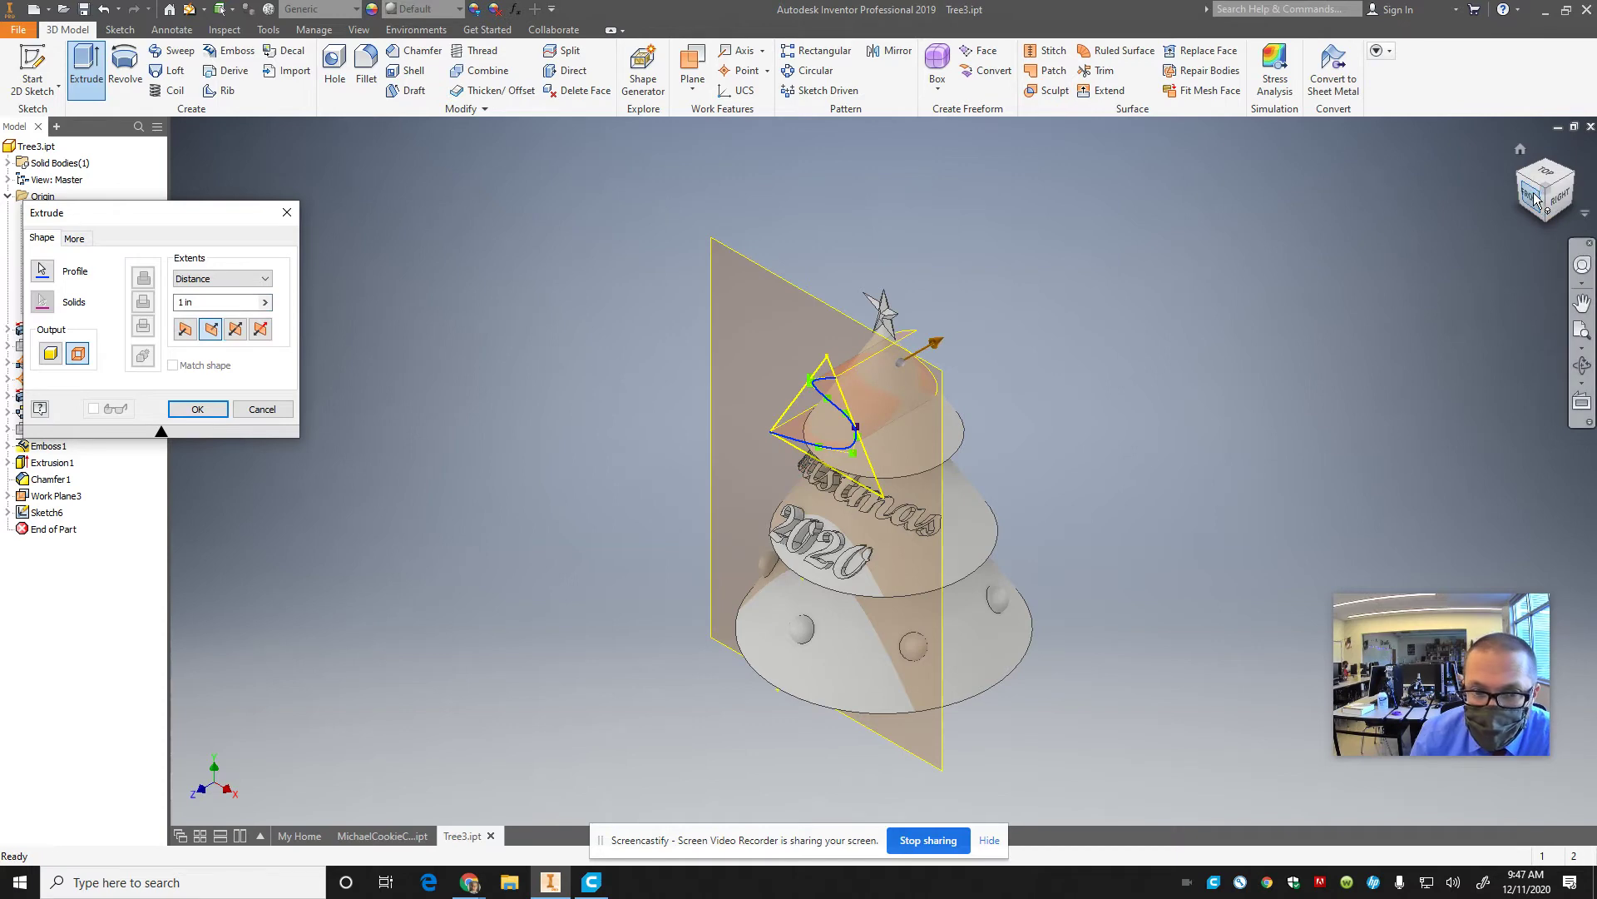
pyautogui.moveTo(1535, 197); pyautogui.dragTo(1131, 219)
pyautogui.moveTo(921, 372); pyautogui.dragTo(1129, 363)
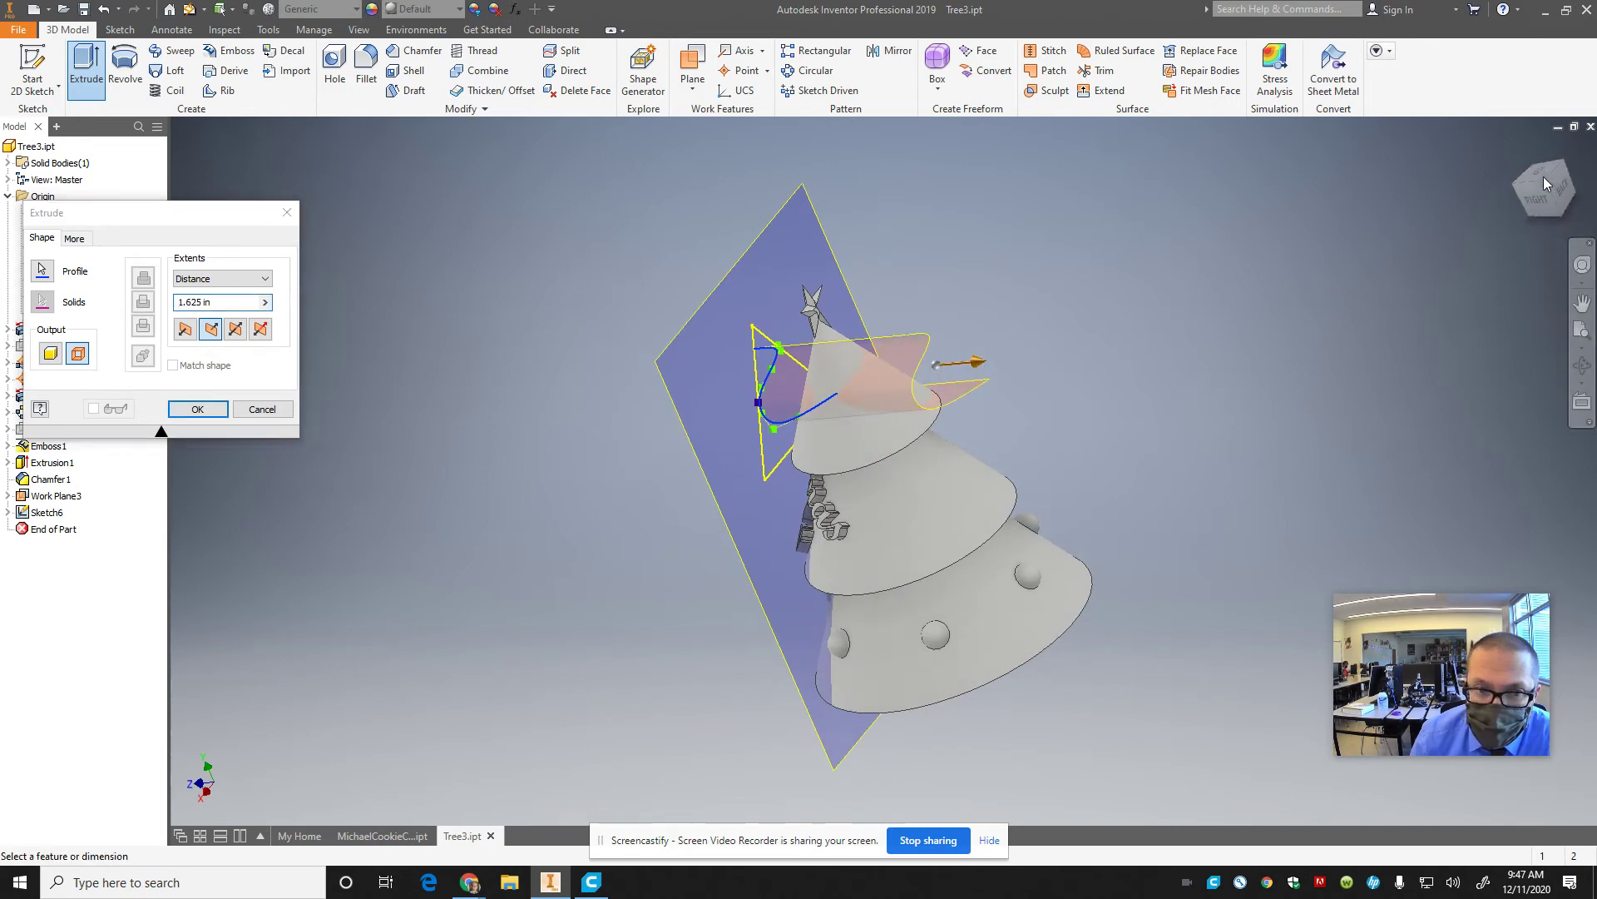
pyautogui.moveTo(1541, 176); pyautogui.dragTo(941, 288)
pyautogui.click(198, 408)
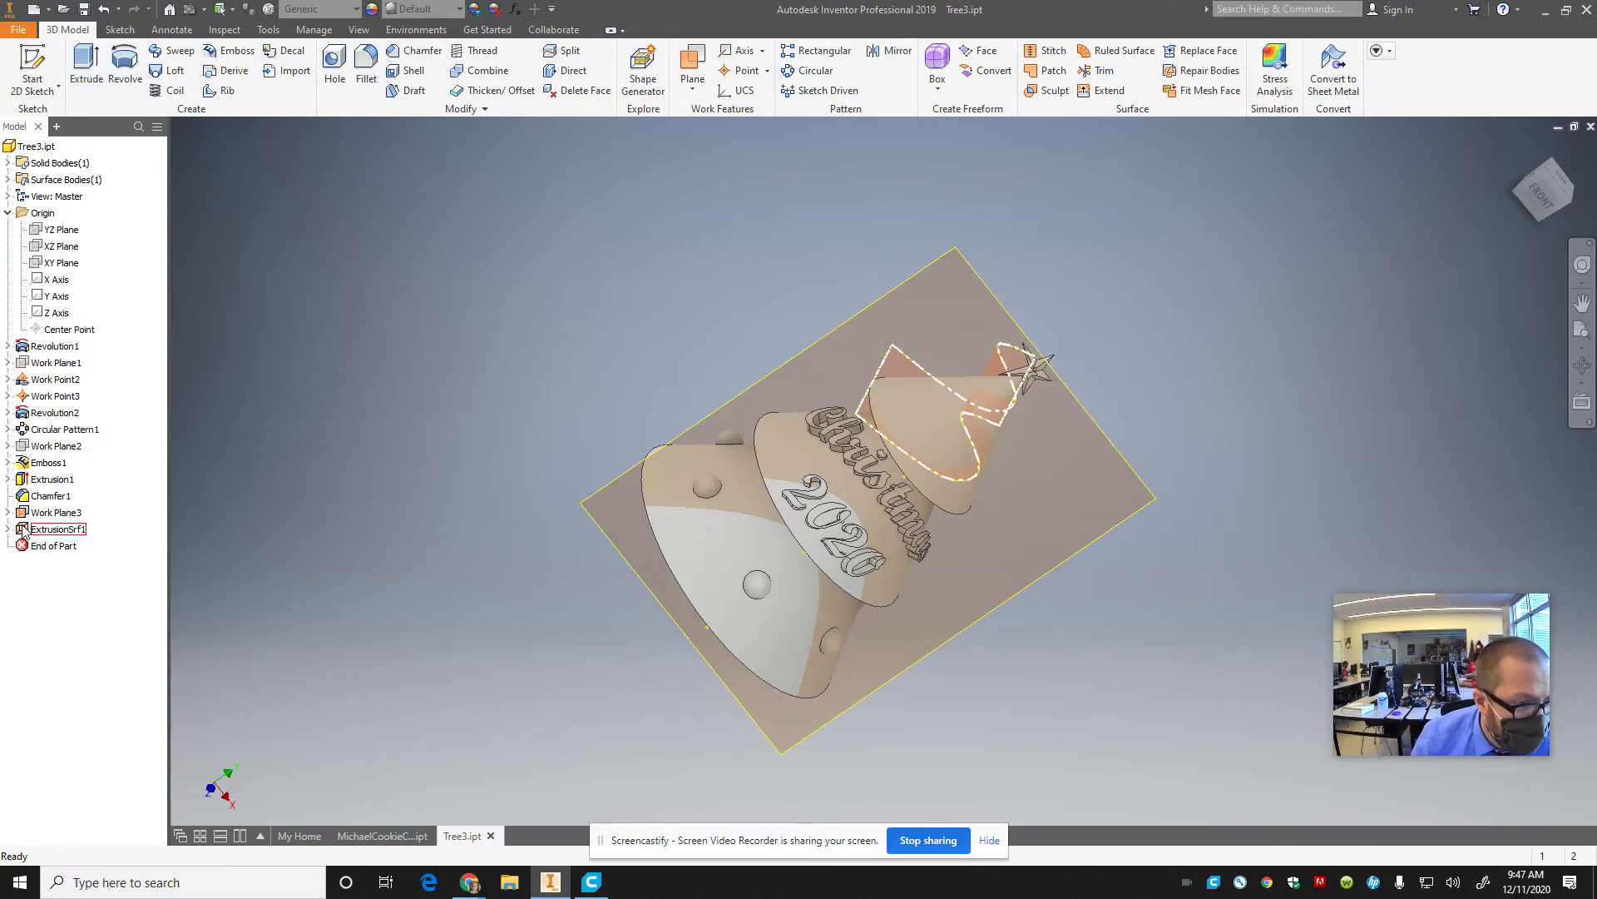
# - In Sketch6, move spline points and free a handle to pull the curve into a tall peak
pyautogui.click(9, 529)
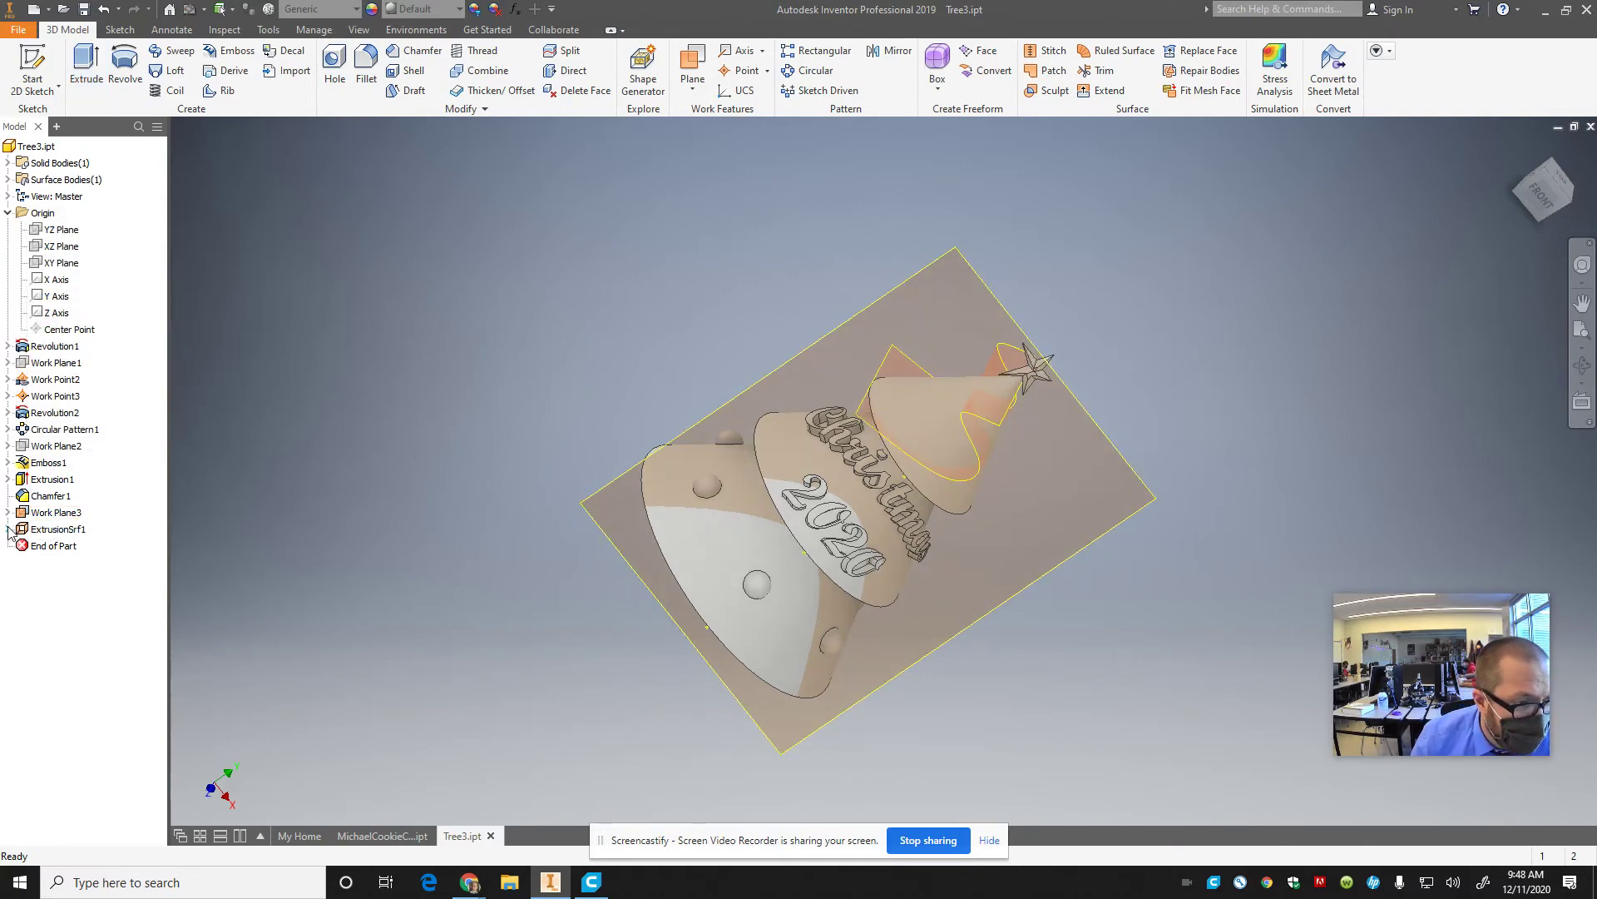
pyautogui.doubleClick(58, 546)
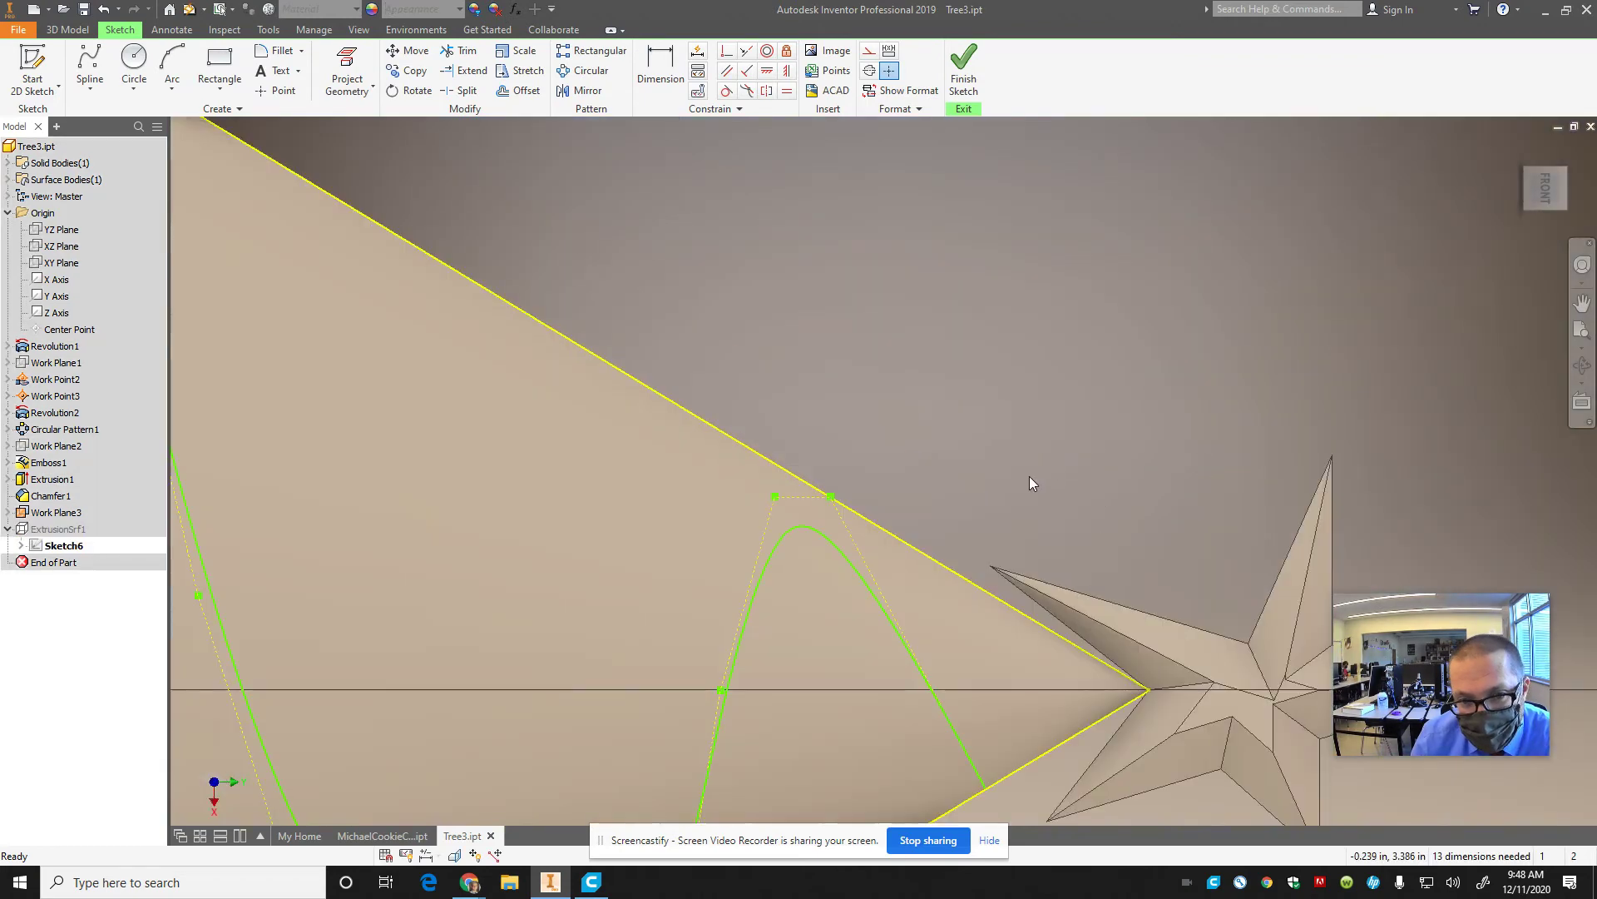
pyautogui.moveTo(831, 494); pyautogui.dragTo(736, 409)
pyautogui.click(681, 412)
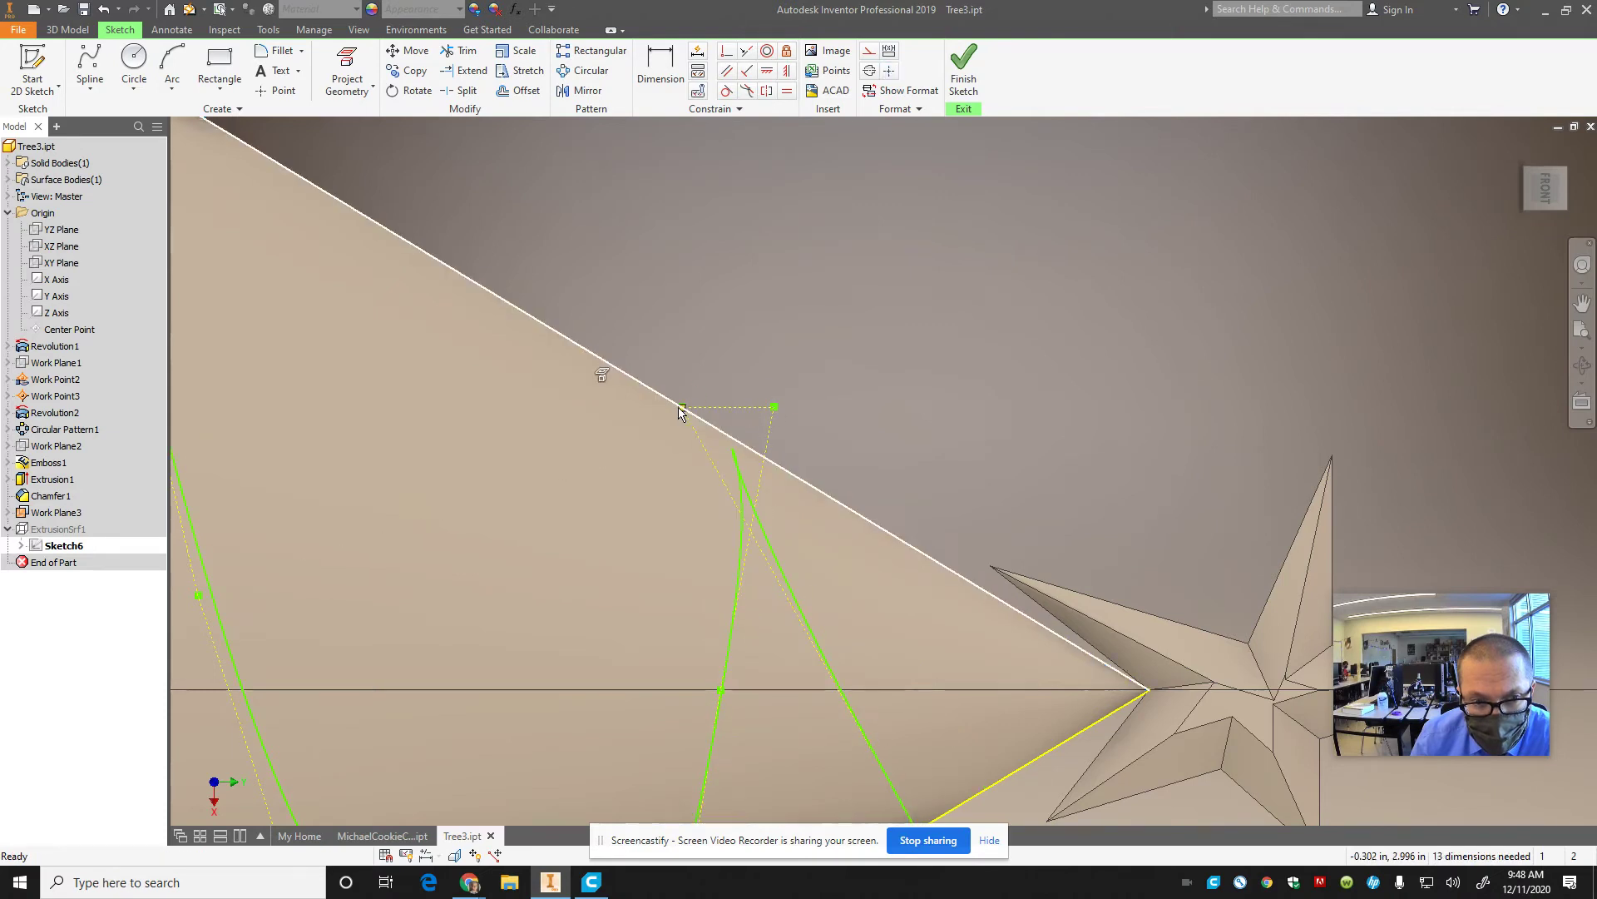
pyautogui.moveTo(688, 410); pyautogui.dragTo(829, 497)
pyautogui.rightClick(830, 478)
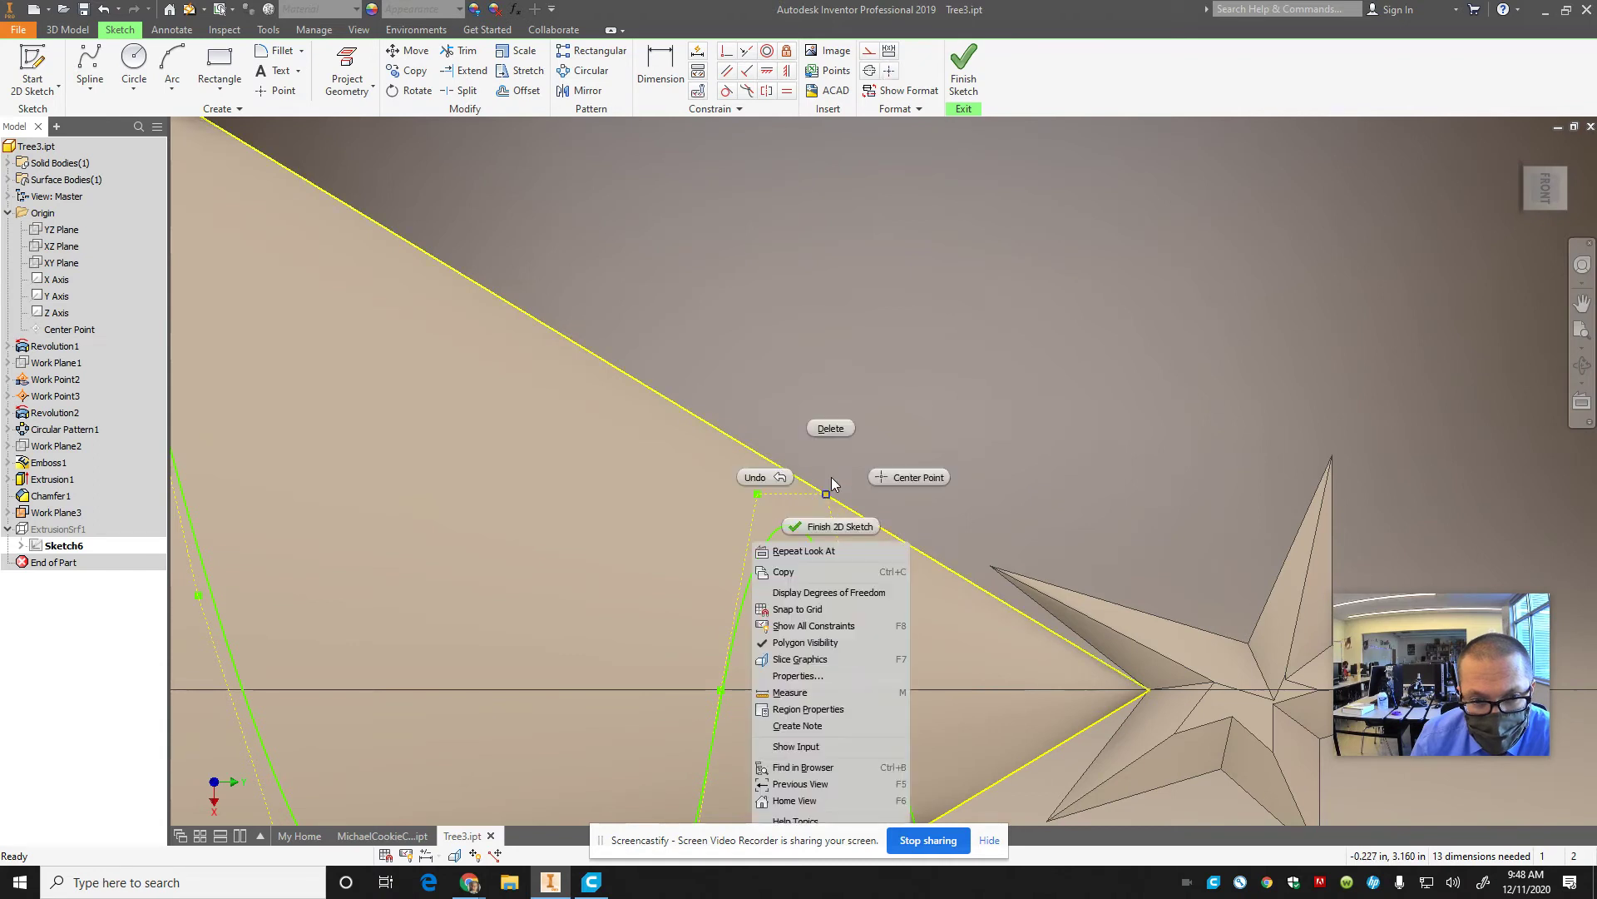
pyautogui.click(835, 433)
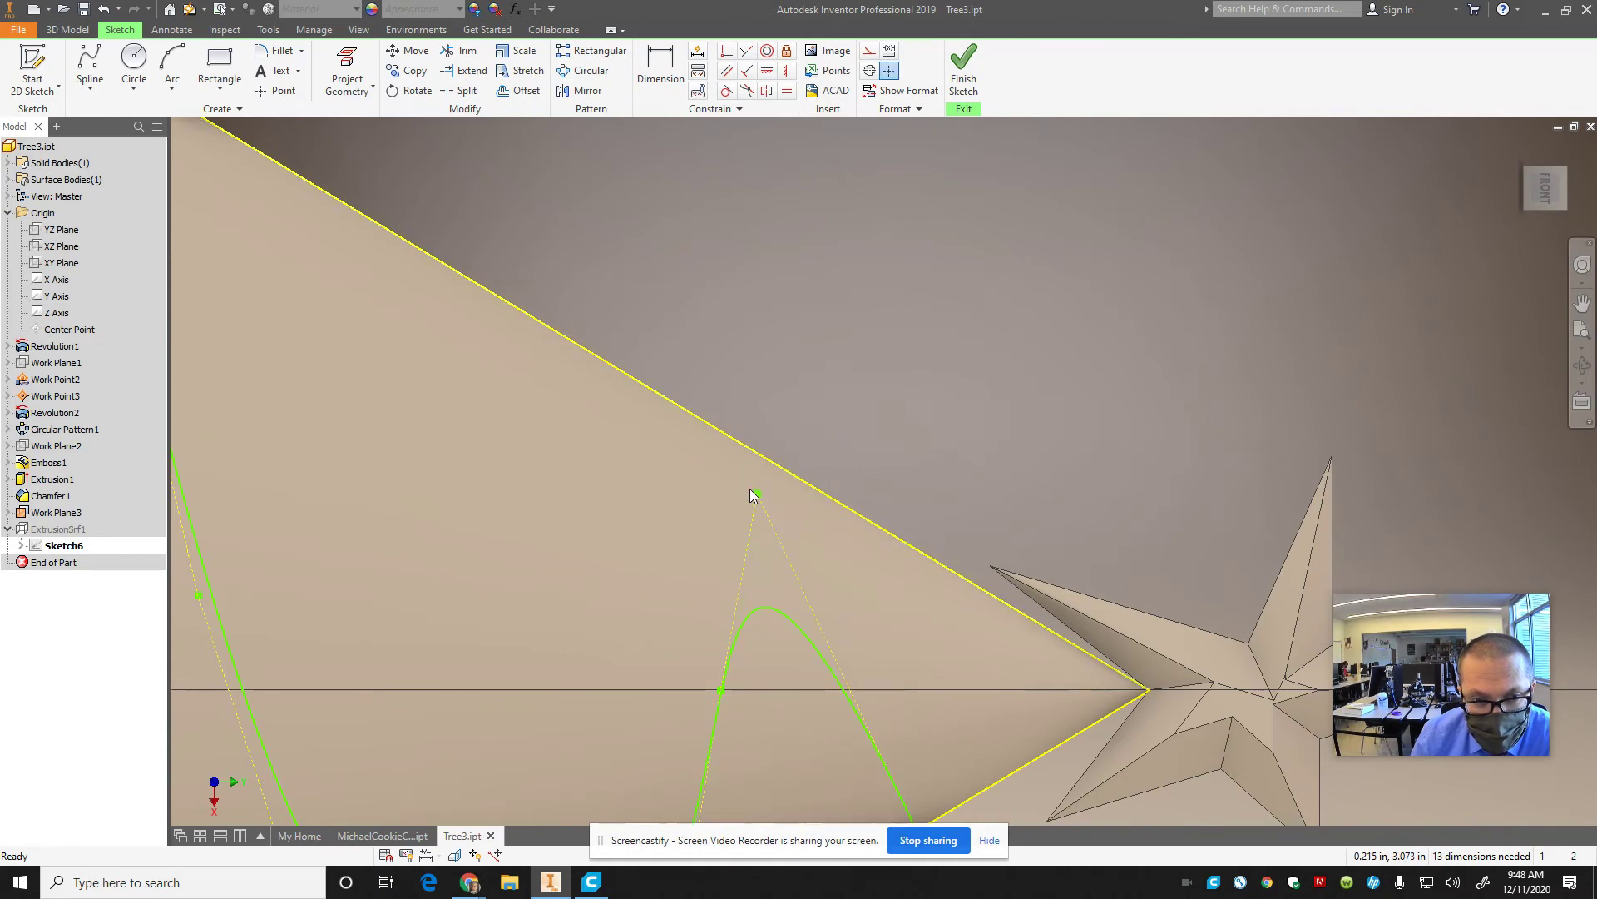
pyautogui.moveTo(756, 493)
pyautogui.mouseDown()
pyautogui.moveTo(782, 367)
pyautogui.moveTo(763, 203)
pyautogui.mouseUp()
pyautogui.scroll(5, 930, 568)
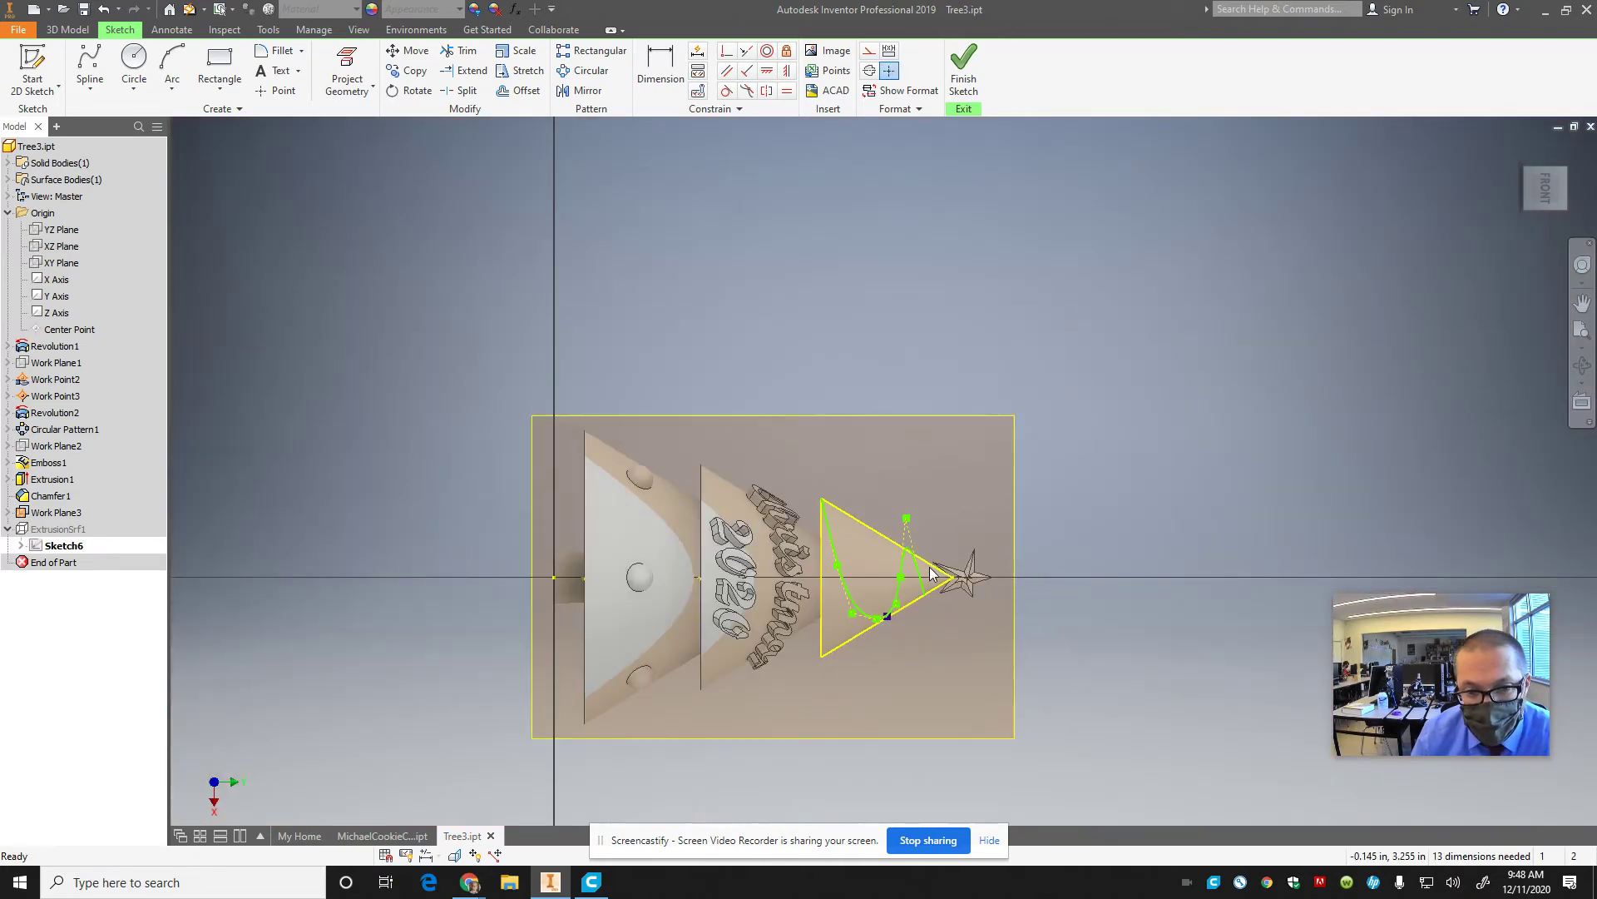
pyautogui.scroll(-5, 925, 557)
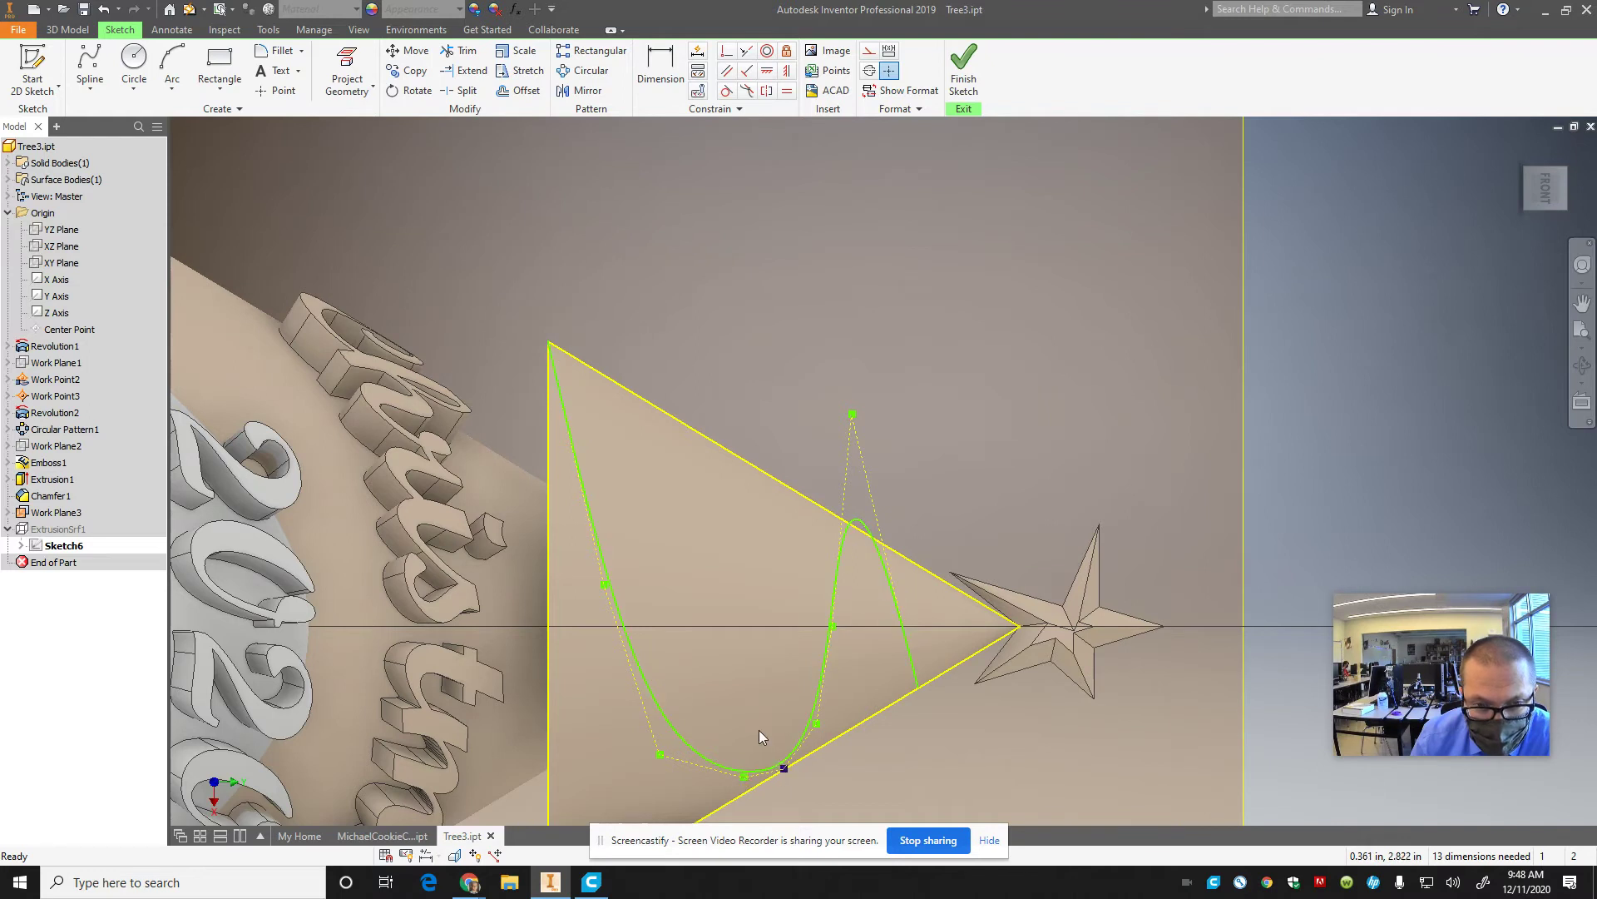
pyautogui.moveTo(852, 413); pyautogui.dragTo(850, 415)
pyautogui.click(962, 85)
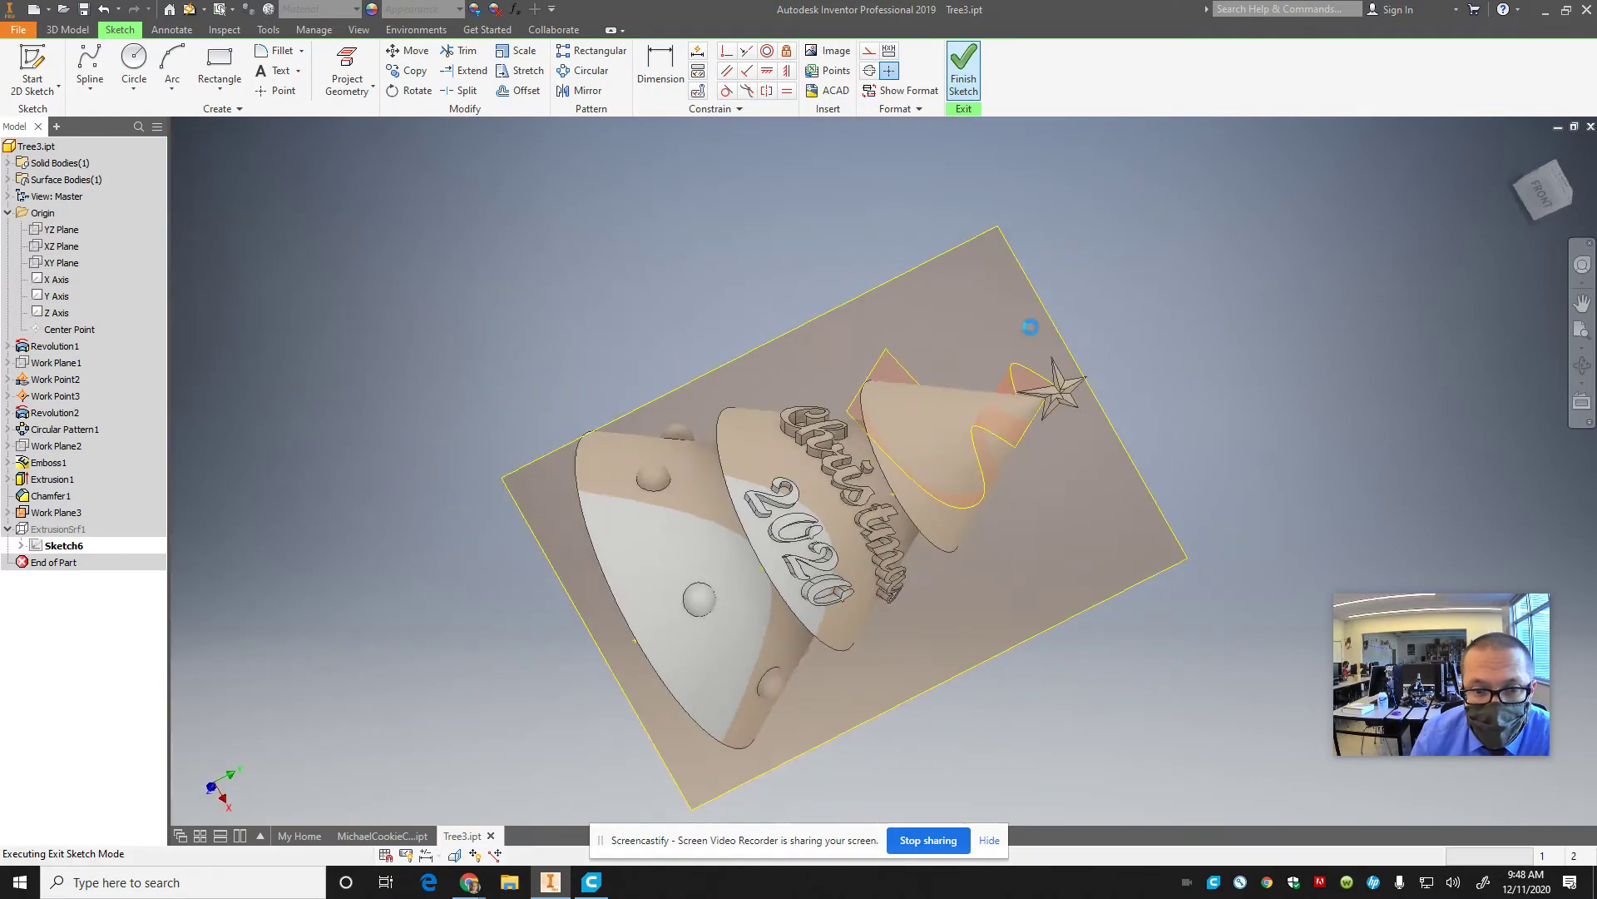
# - Remove a spline point, lower the curve, and attach a point to the cone outline
pyautogui.click(1568, 204)
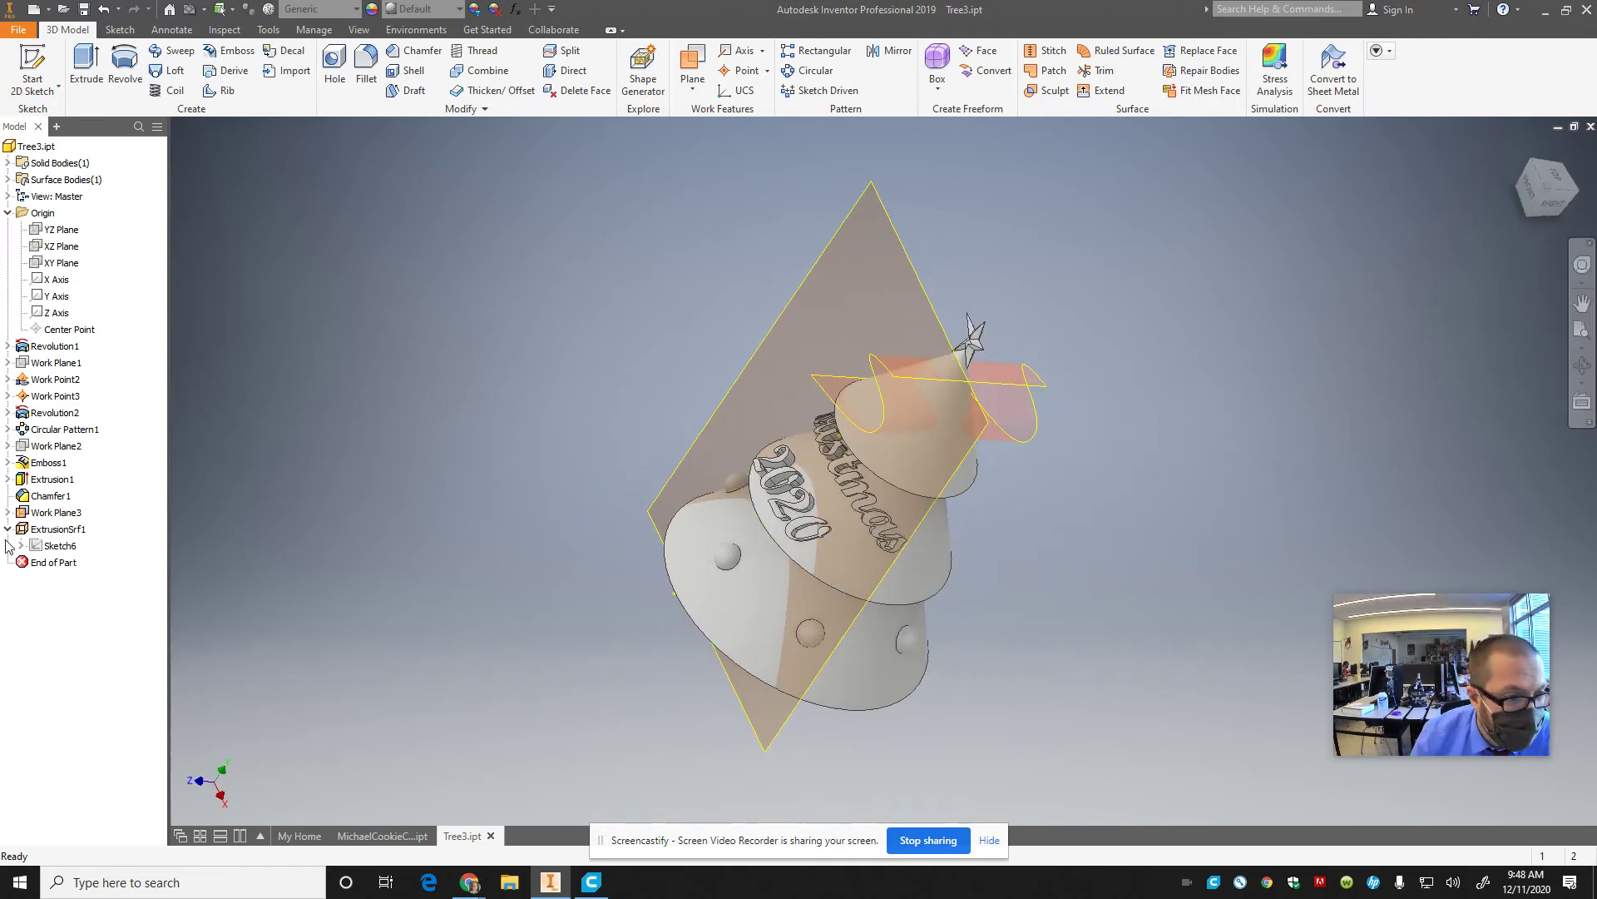
pyautogui.doubleClick(58, 545)
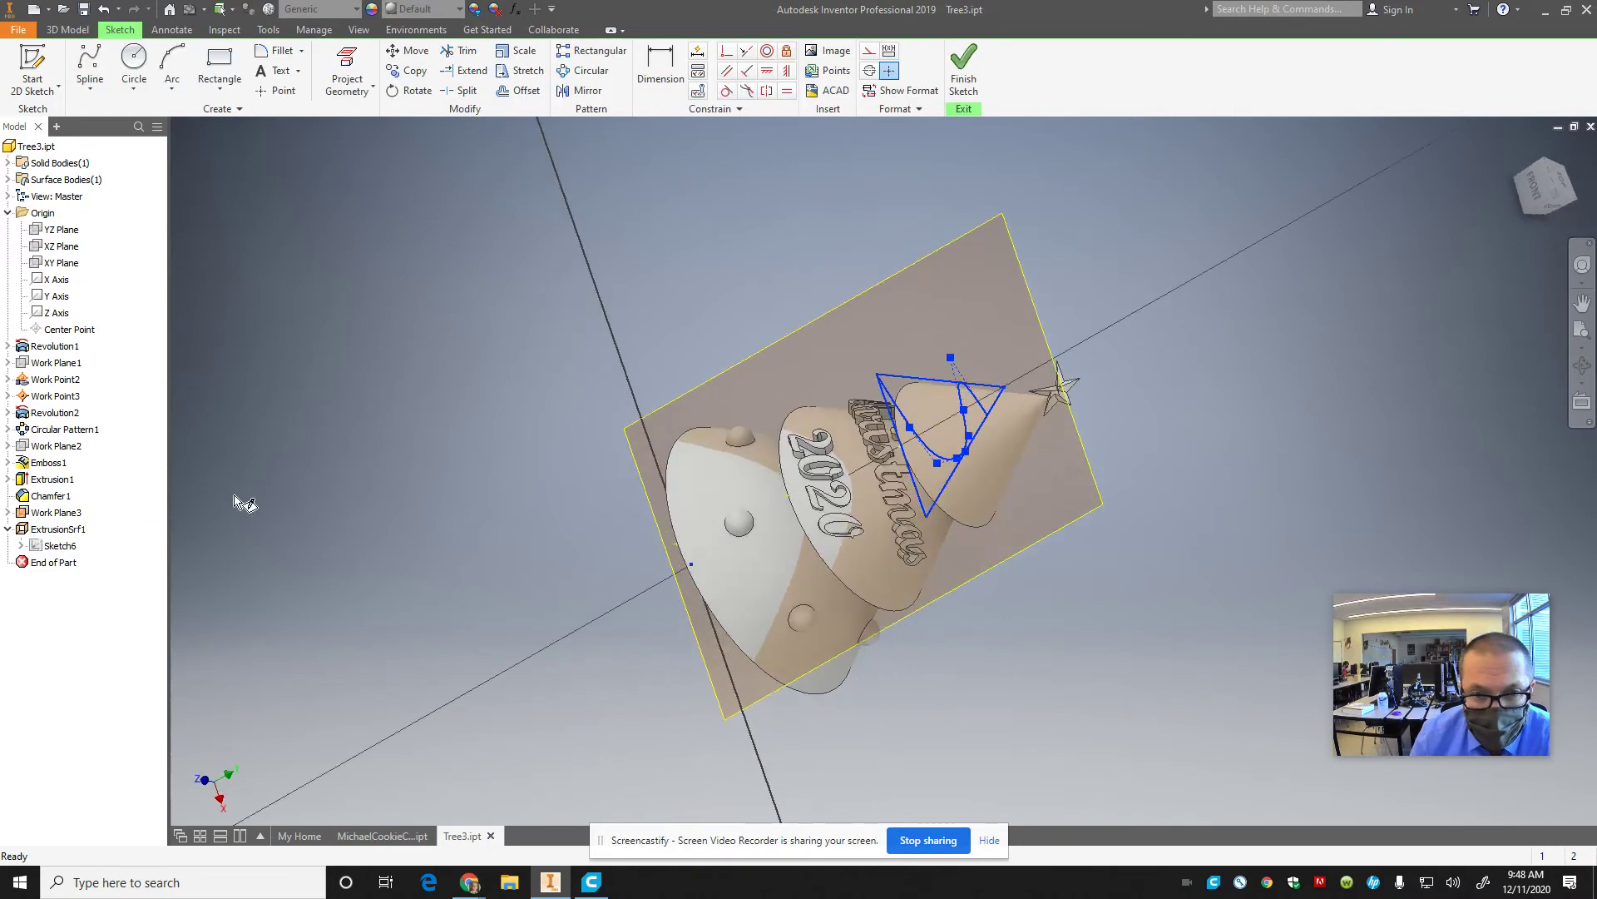
pyautogui.scroll(8, 1024, 536)
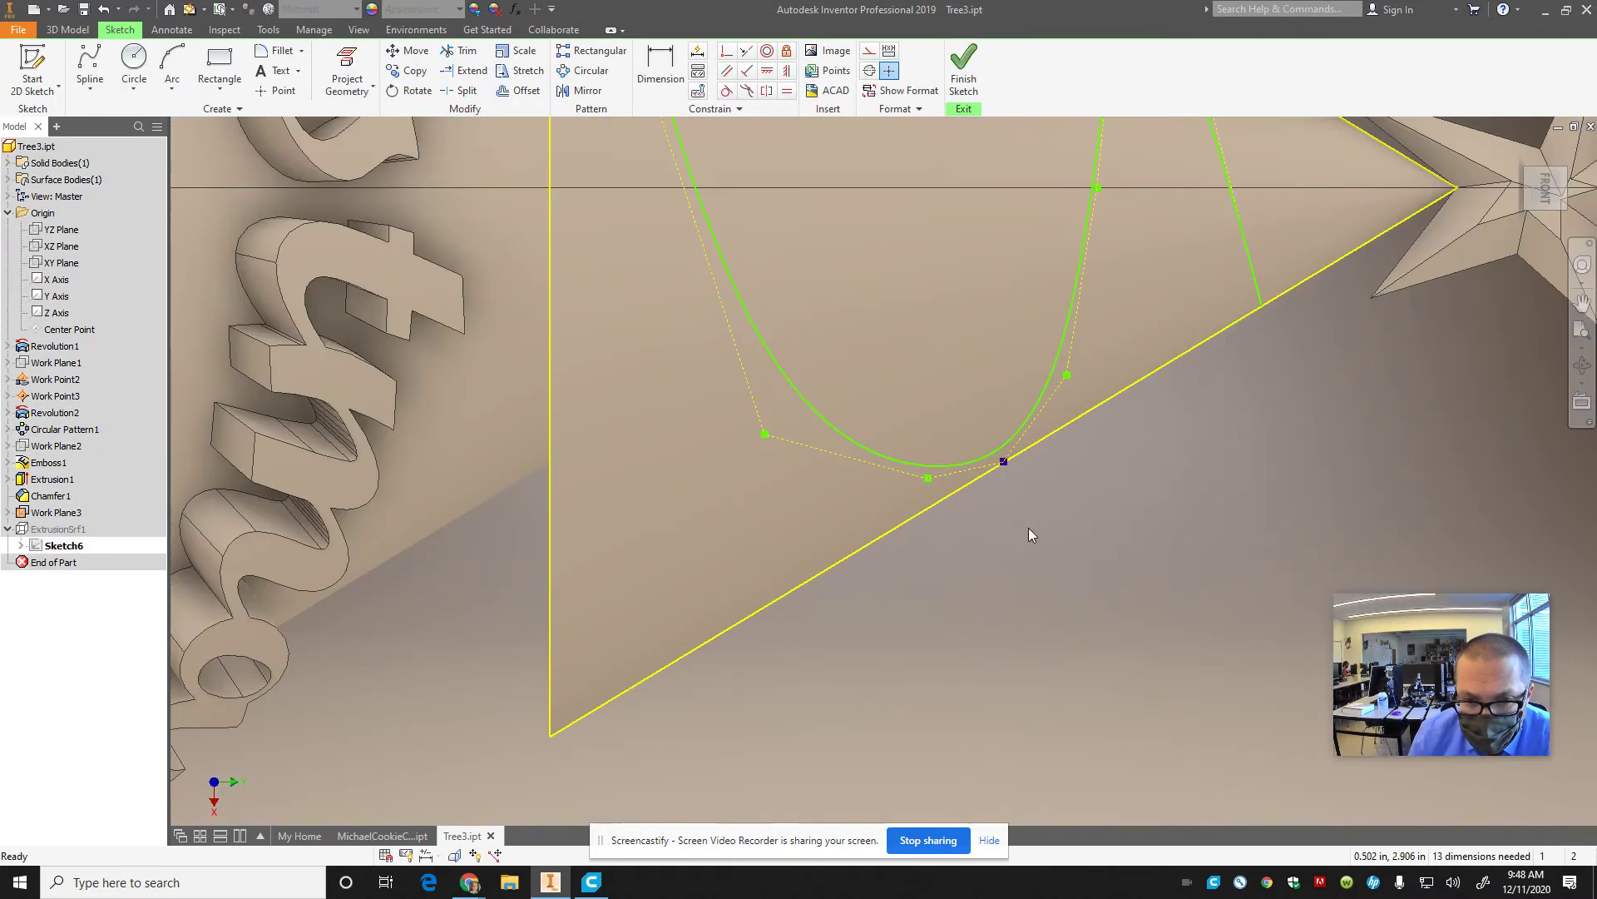
pyautogui.rightClick(1003, 464)
pyautogui.click(1010, 419)
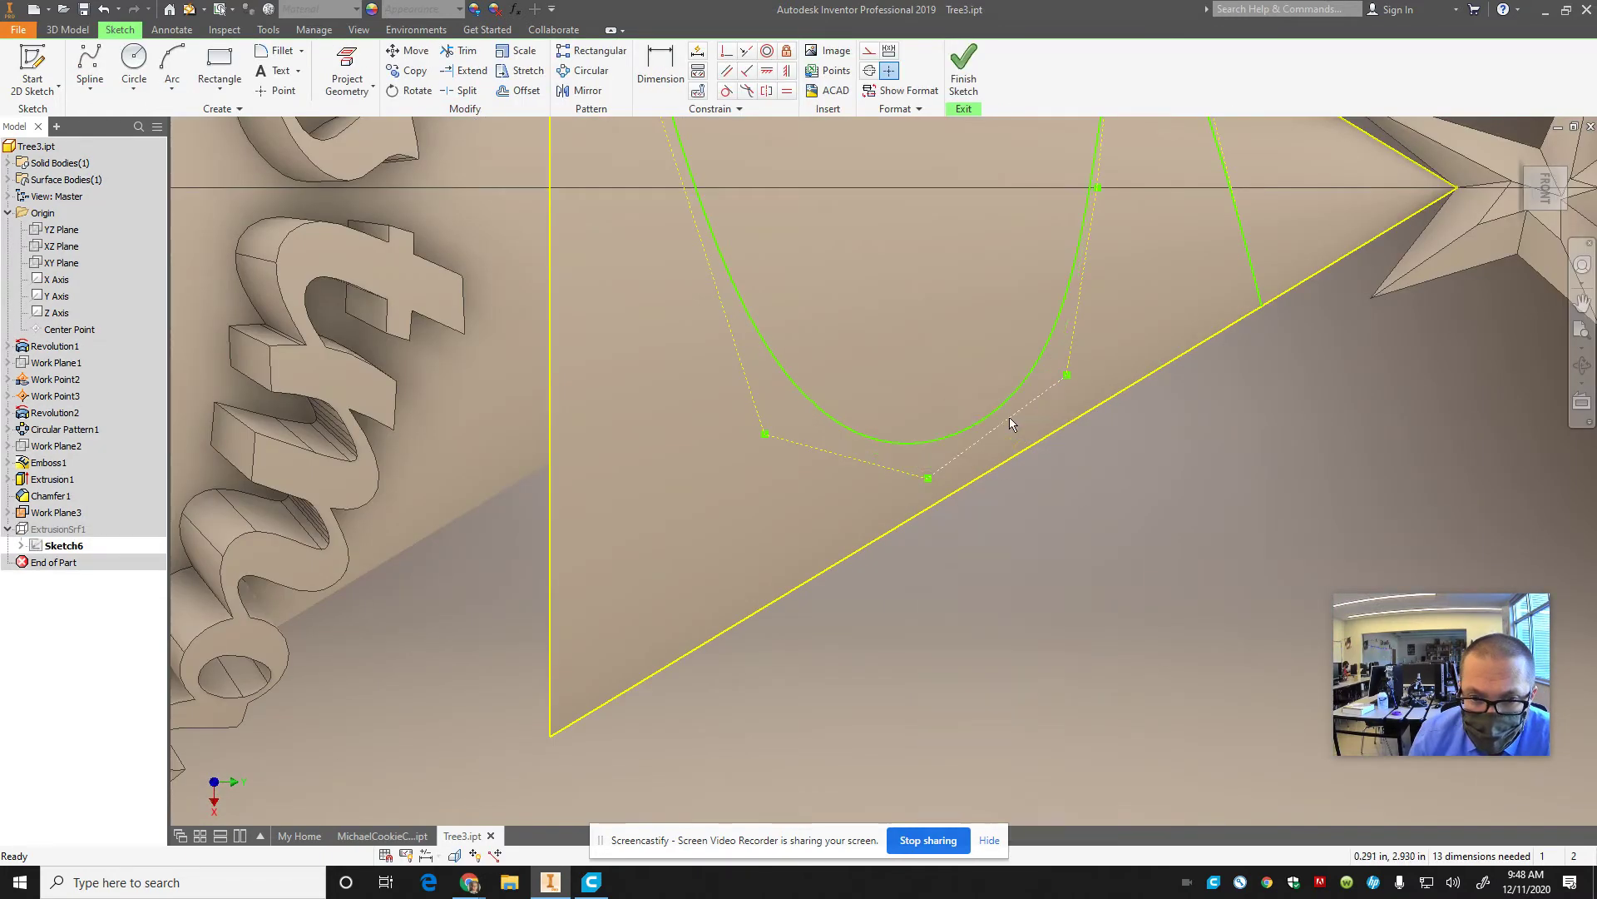
pyautogui.moveTo(927, 476); pyautogui.dragTo(973, 603)
pyautogui.moveTo(1068, 376); pyautogui.dragTo(1070, 422)
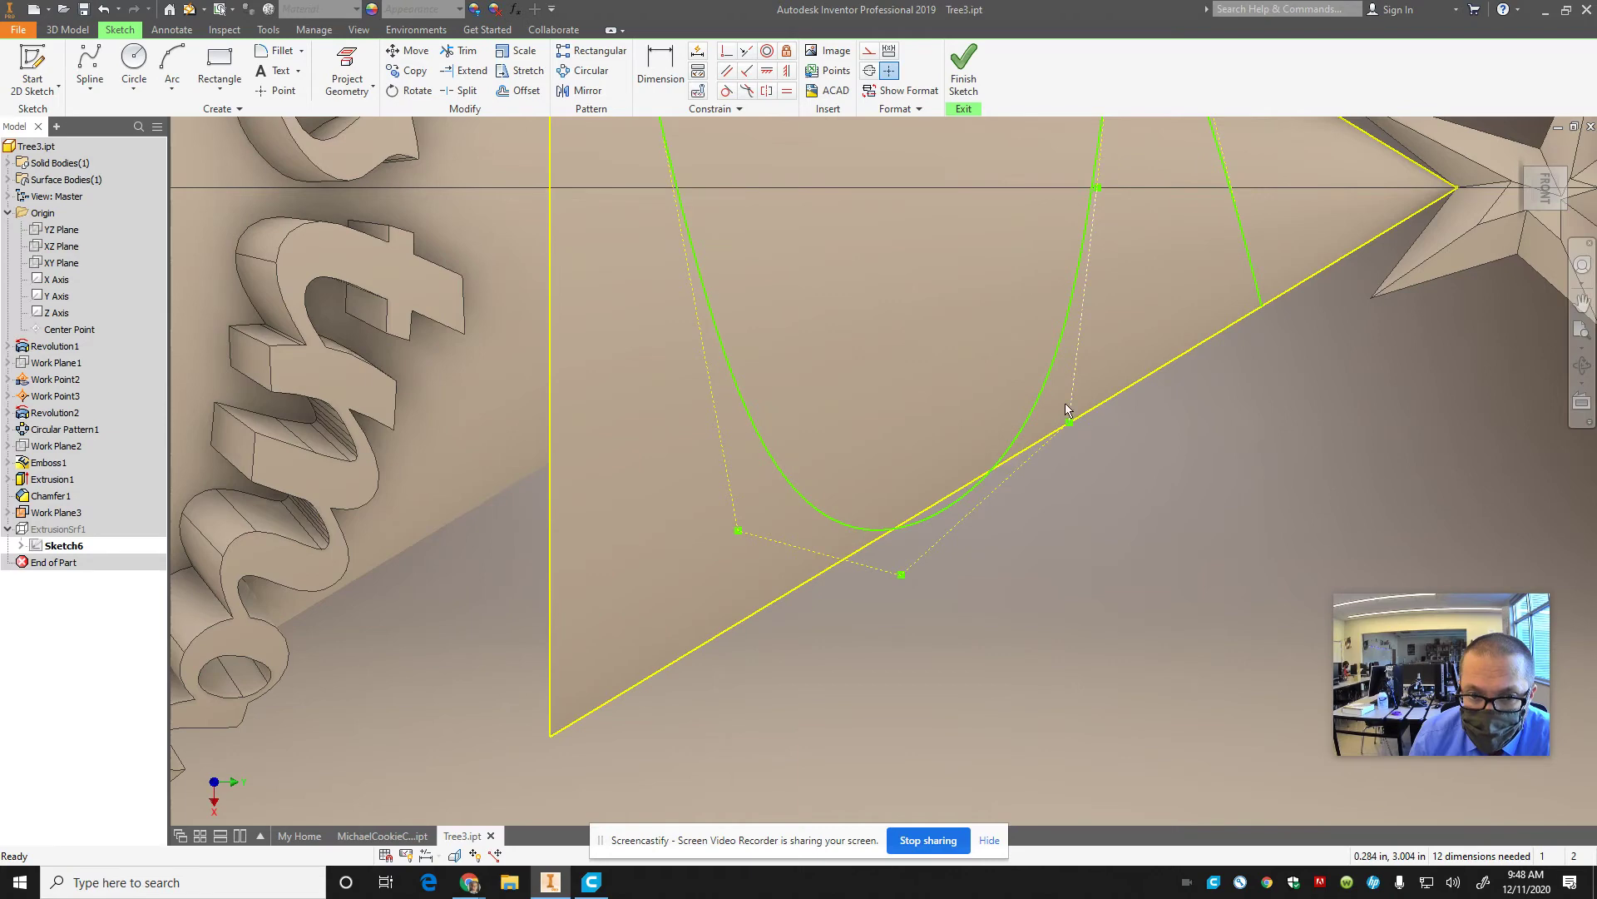
pyautogui.click(965, 75)
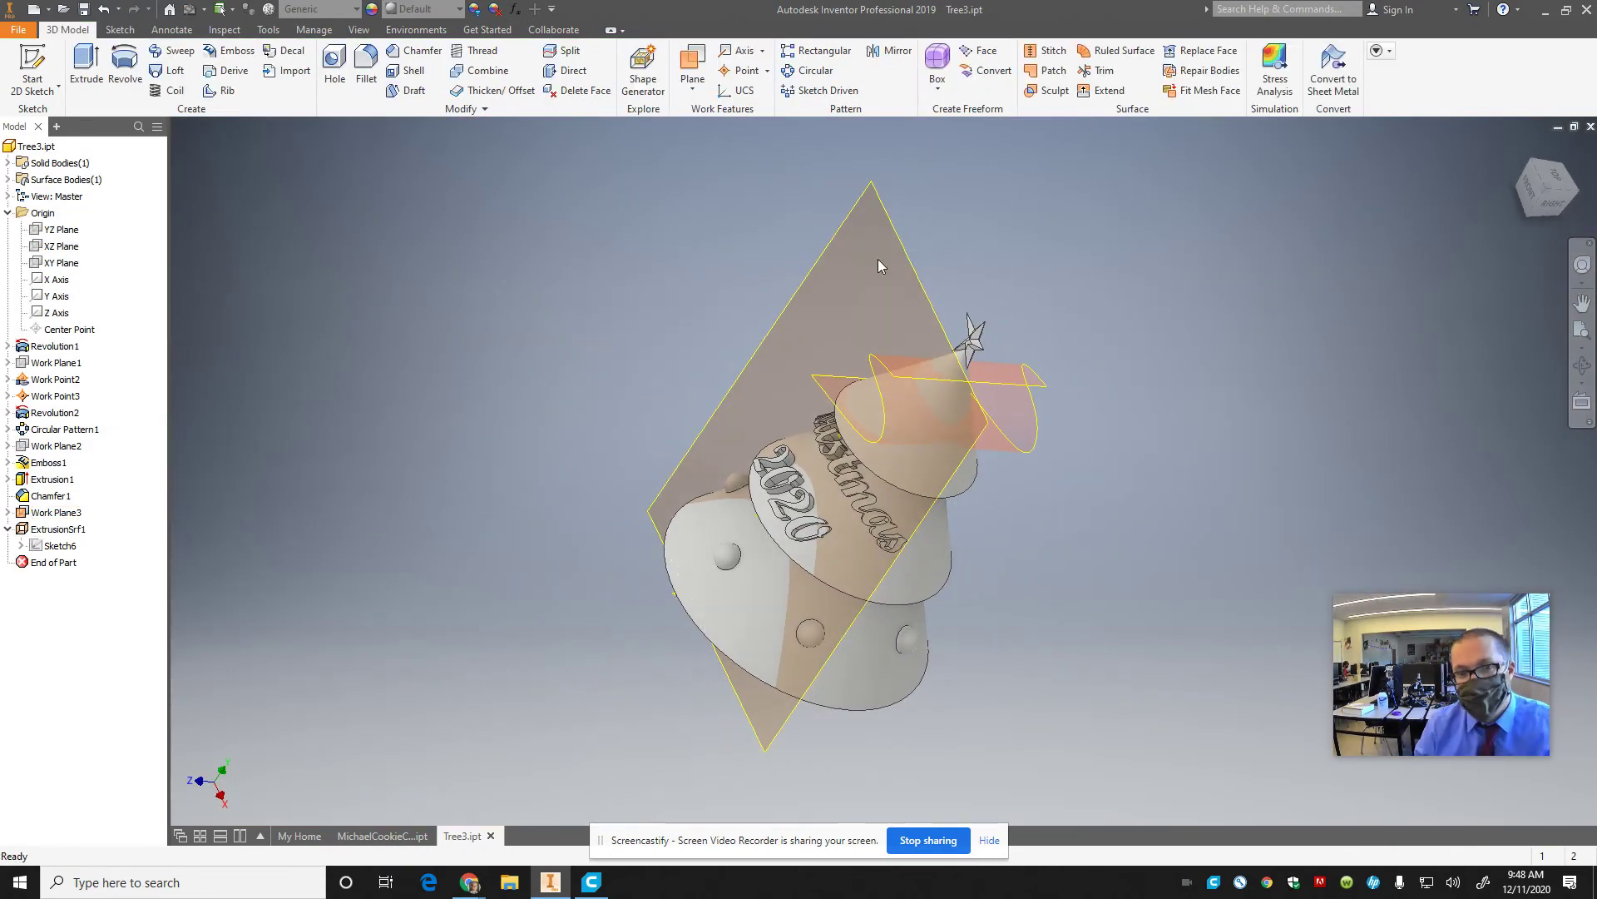
# - Pull a spline point down to deepen the curve's dip, then finish the sketch
pyautogui.doubleClick(33, 545)
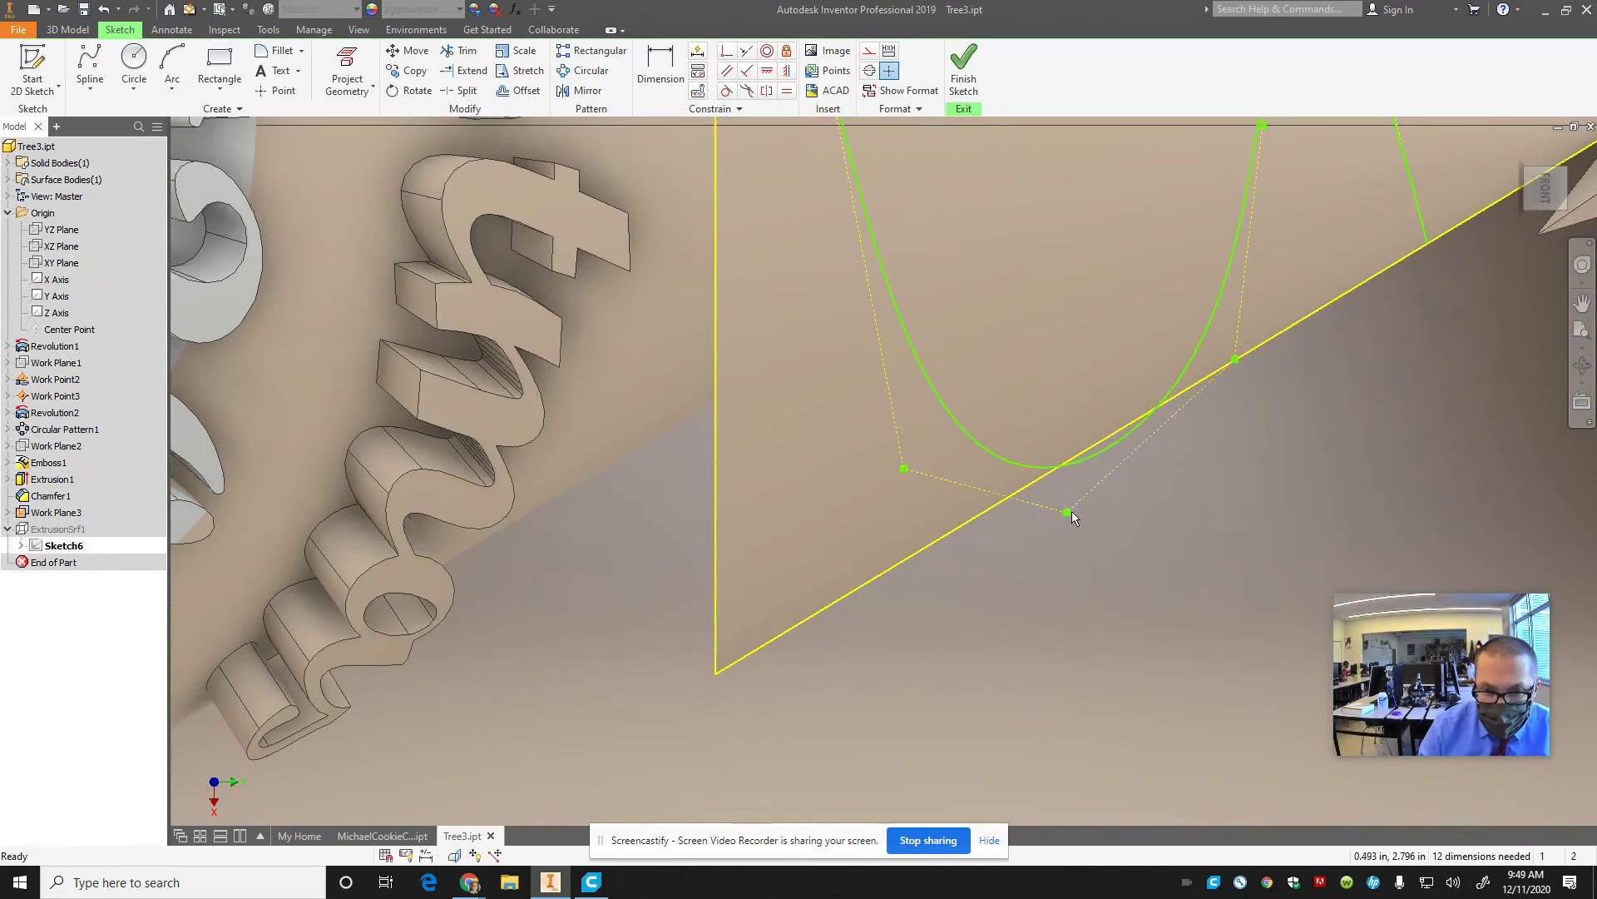
pyautogui.moveTo(1068, 512); pyautogui.dragTo(1016, 810)
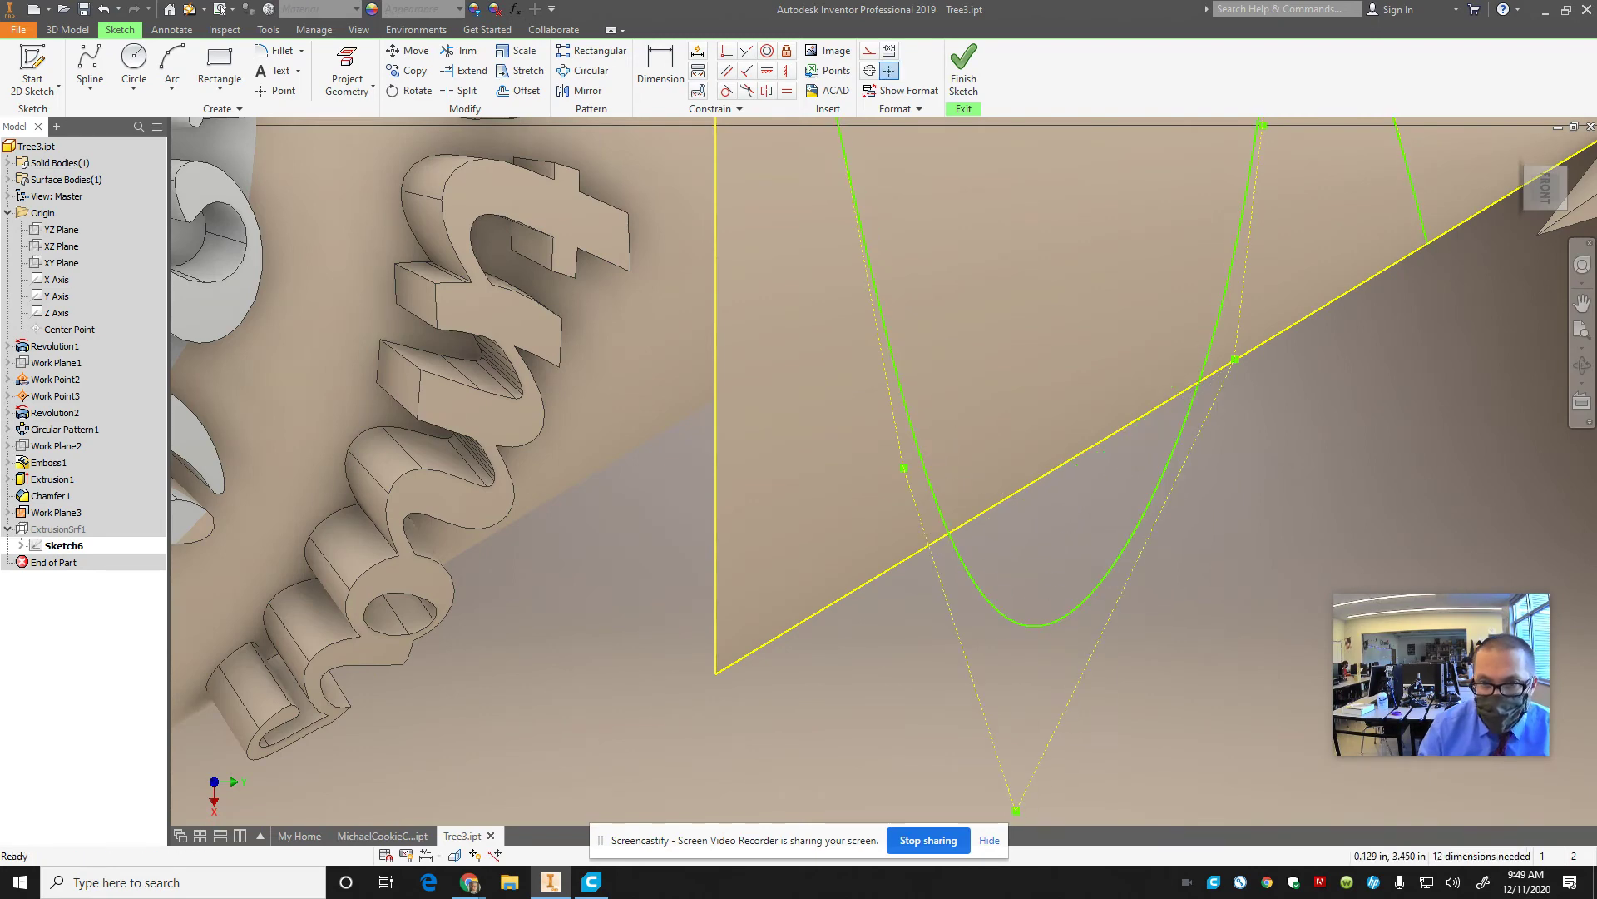
pyautogui.click(963, 76)
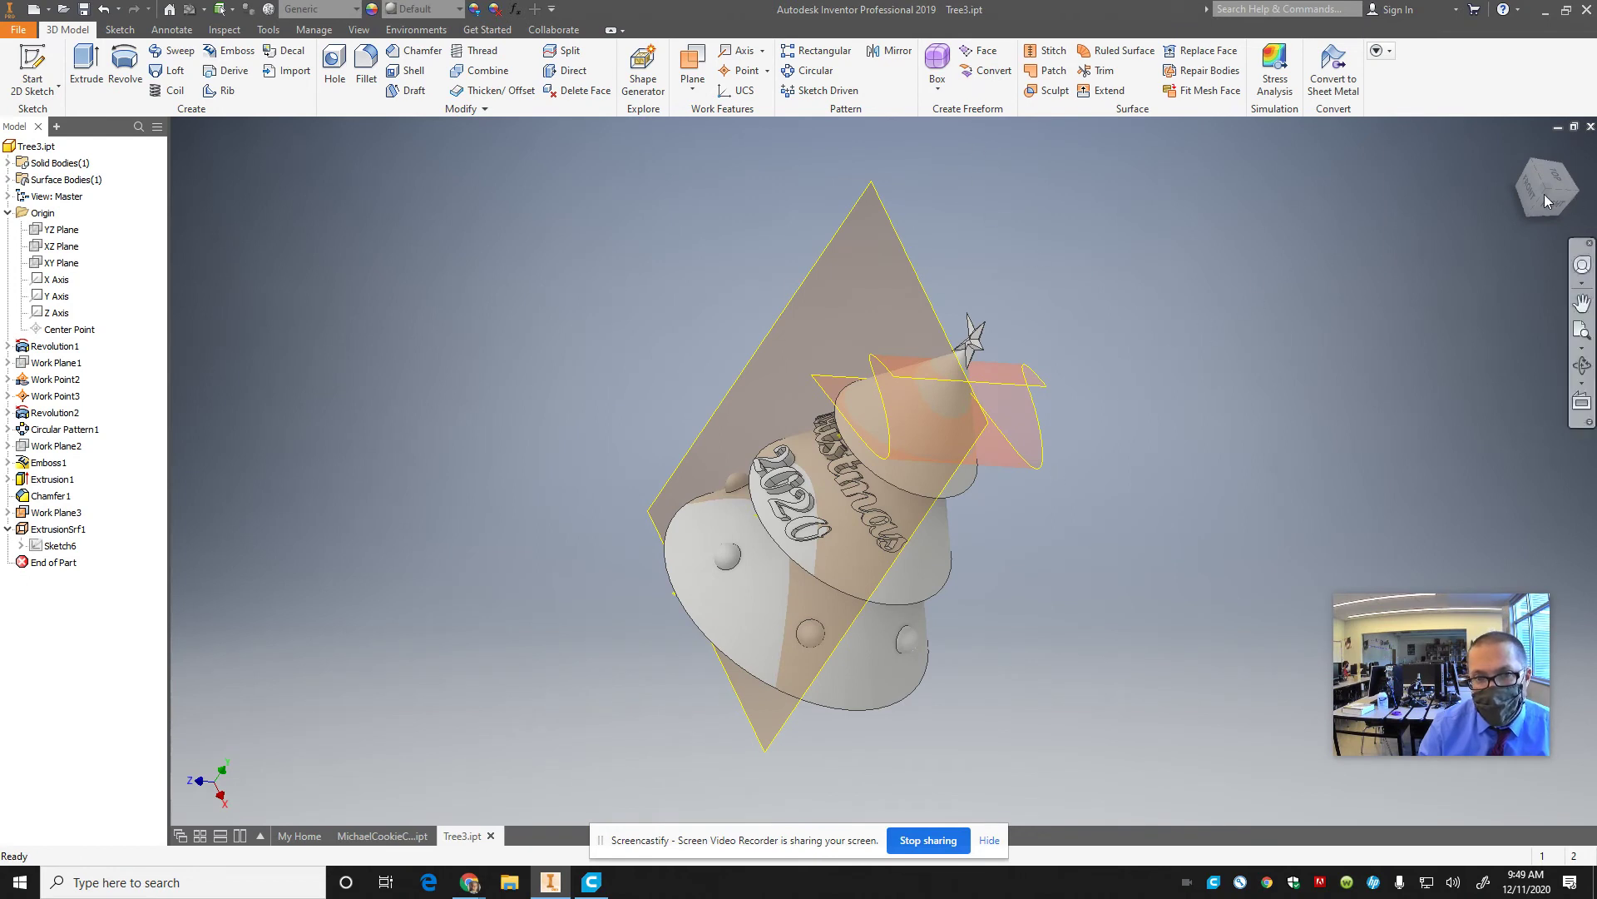
pyautogui.click(1575, 196)
pyautogui.moveTo(1062, 801)
pyautogui.keyDown('shift'); pyautogui.mouseDown(button='middle')
pyautogui.moveTo(973, 808)
pyautogui.moveTo(885, 153)
pyautogui.moveTo(867, 227)
pyautogui.moveTo(961, 257)
pyautogui.moveTo(1523, 267)
pyautogui.moveTo(329, 318)
pyautogui.moveTo(442, 332)
pyautogui.moveTo(469, 386)
pyautogui.moveTo(187, 364)
pyautogui.moveTo(1534, 368)
pyautogui.moveTo(262, 382)
pyautogui.moveTo(317, 407)
pyautogui.moveTo(271, 267)
pyautogui.moveTo(1458, 217)
pyautogui.moveTo(1398, 203)
pyautogui.moveTo(1280, 216)
pyautogui.moveTo(732, 161)
pyautogui.moveTo(675, 217)
pyautogui.moveTo(677, 284)
pyautogui.moveTo(712, 246)
pyautogui.moveTo(797, 212)
pyautogui.moveTo(922, 186)
pyautogui.moveTo(1212, 303)
pyautogui.moveTo(1103, 278)
pyautogui.moveTo(863, 267)
pyautogui.moveTo(804, 284)
pyautogui.moveTo(1038, 303)
pyautogui.moveTo(999, 331)
pyautogui.moveTo(952, 328)
pyautogui.moveTo(846, 416)
pyautogui.moveTo(646, 330)
pyautogui.moveTo(687, 423)
pyautogui.mouseUp(button='middle'); pyautogui.keyUp('shift')
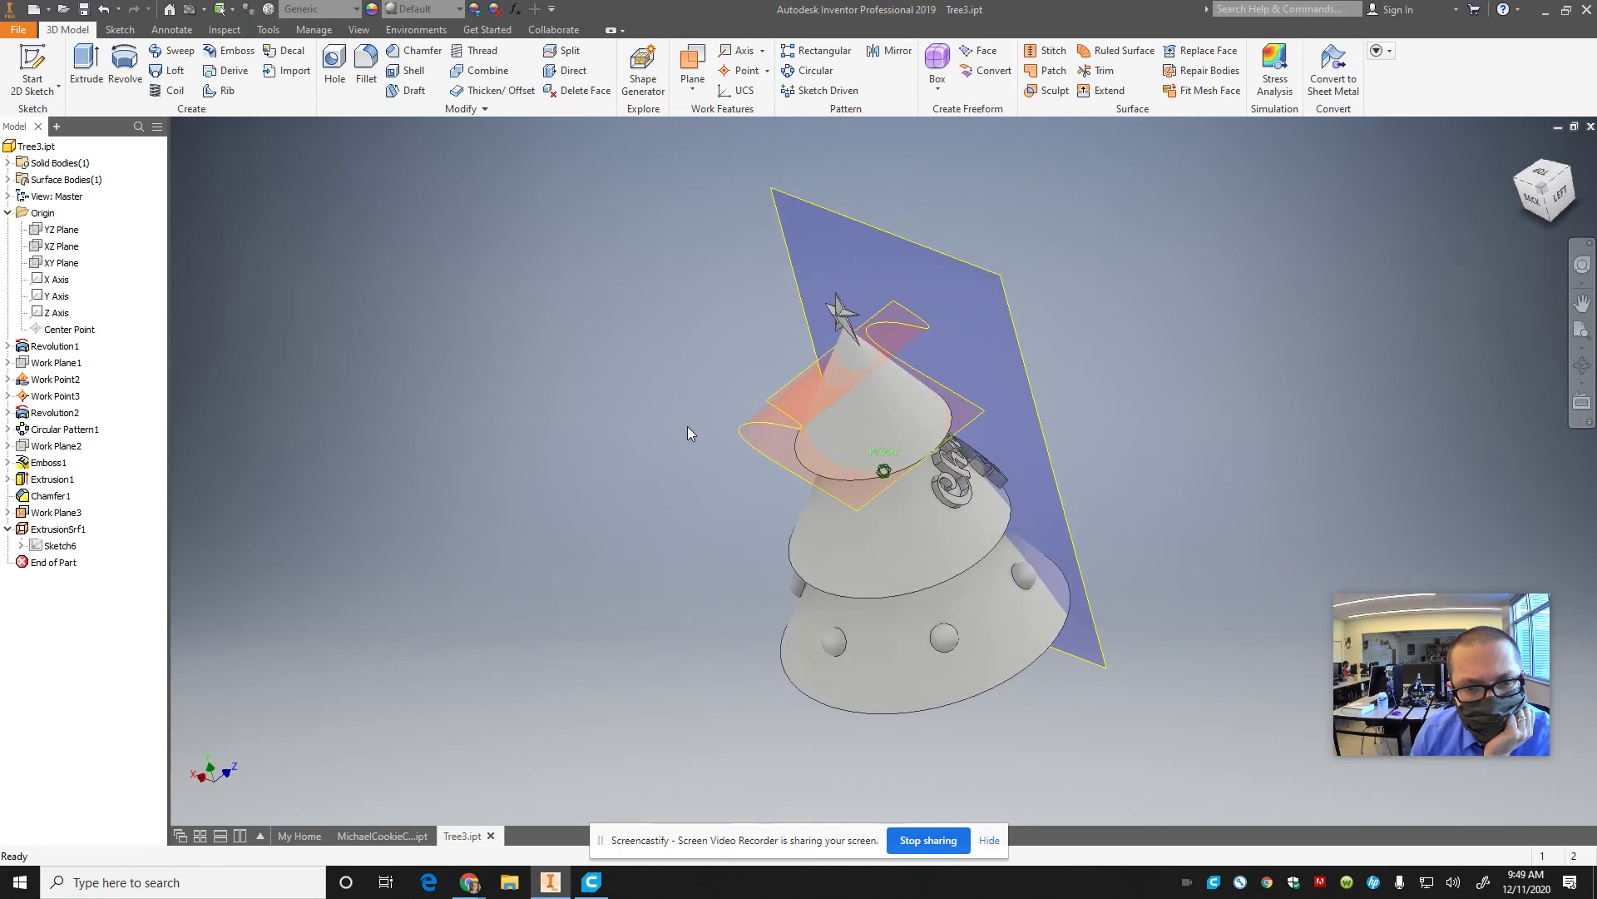
pyautogui.keyDown('shift'); pyautogui.moveTo(687, 427); pyautogui.dragTo(874, 387, button='middle'); pyautogui.keyUp('shift')
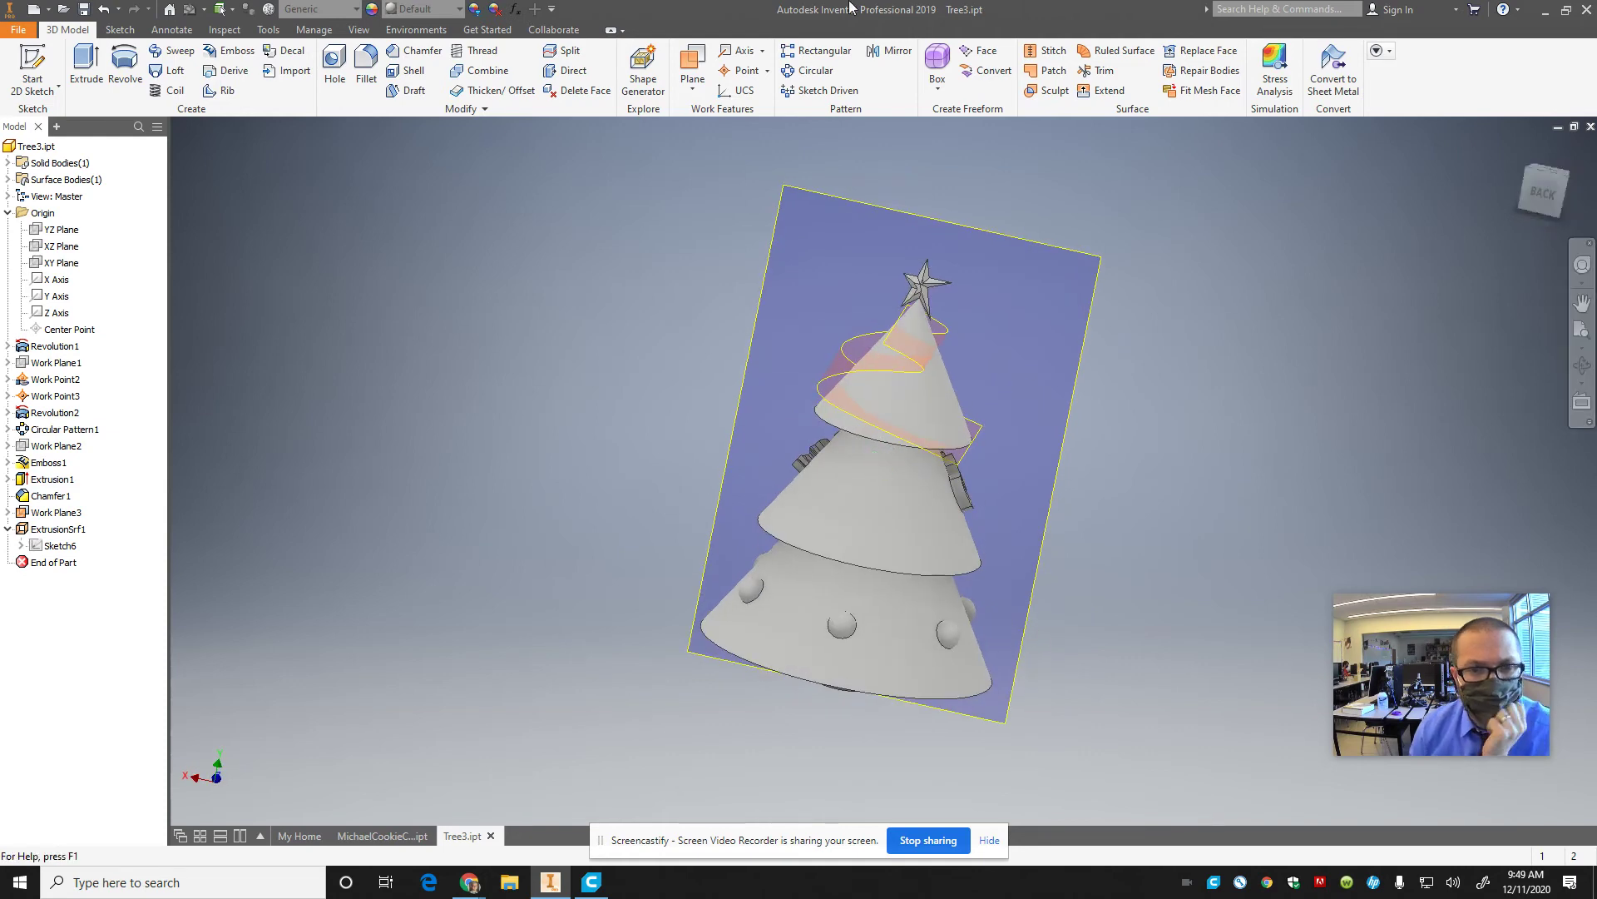
# - In a new 3D sketch, create an intersection curve between the top cone and the ribbon surface
pyautogui.click(18, 29)
pyautogui.click(129, 30)
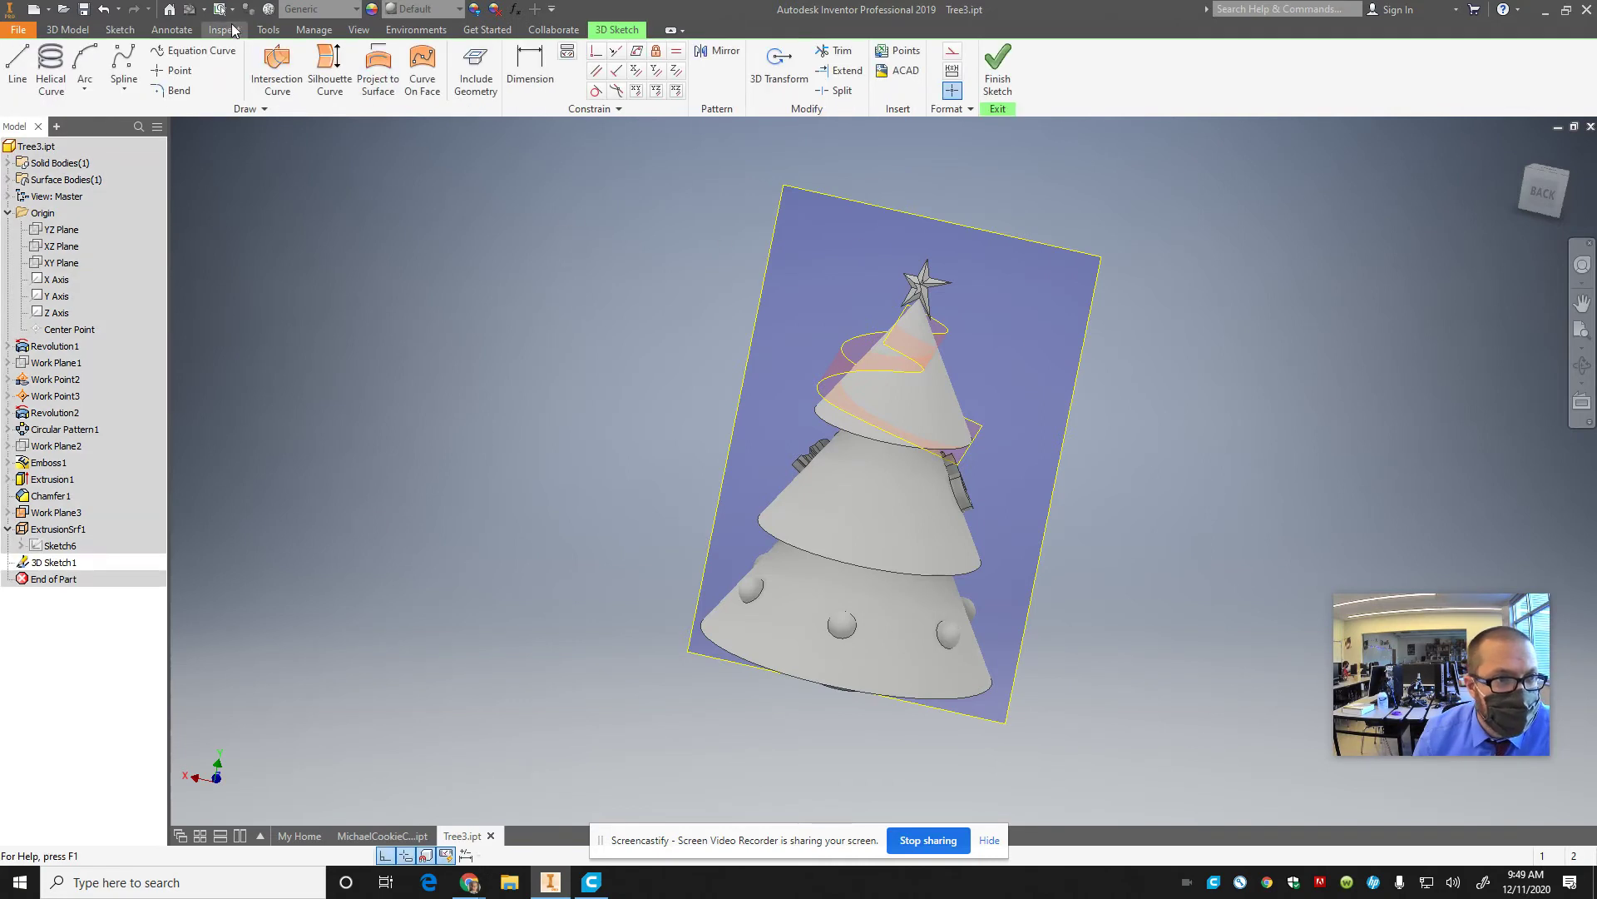
pyautogui.click(277, 73)
pyautogui.click(930, 412)
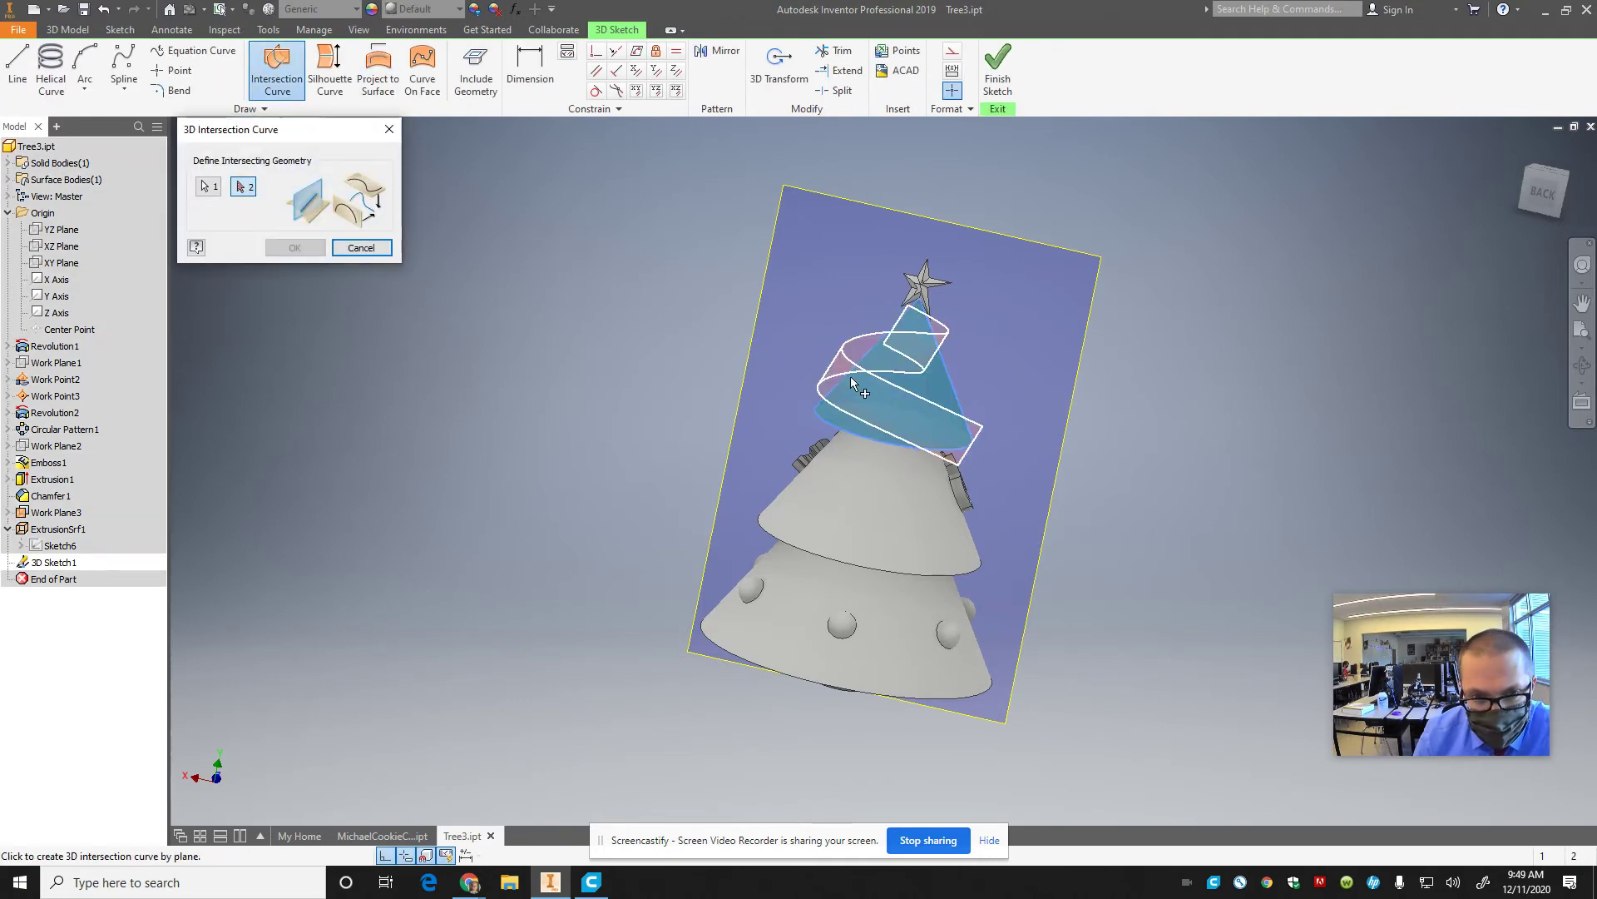
pyautogui.click(913, 355)
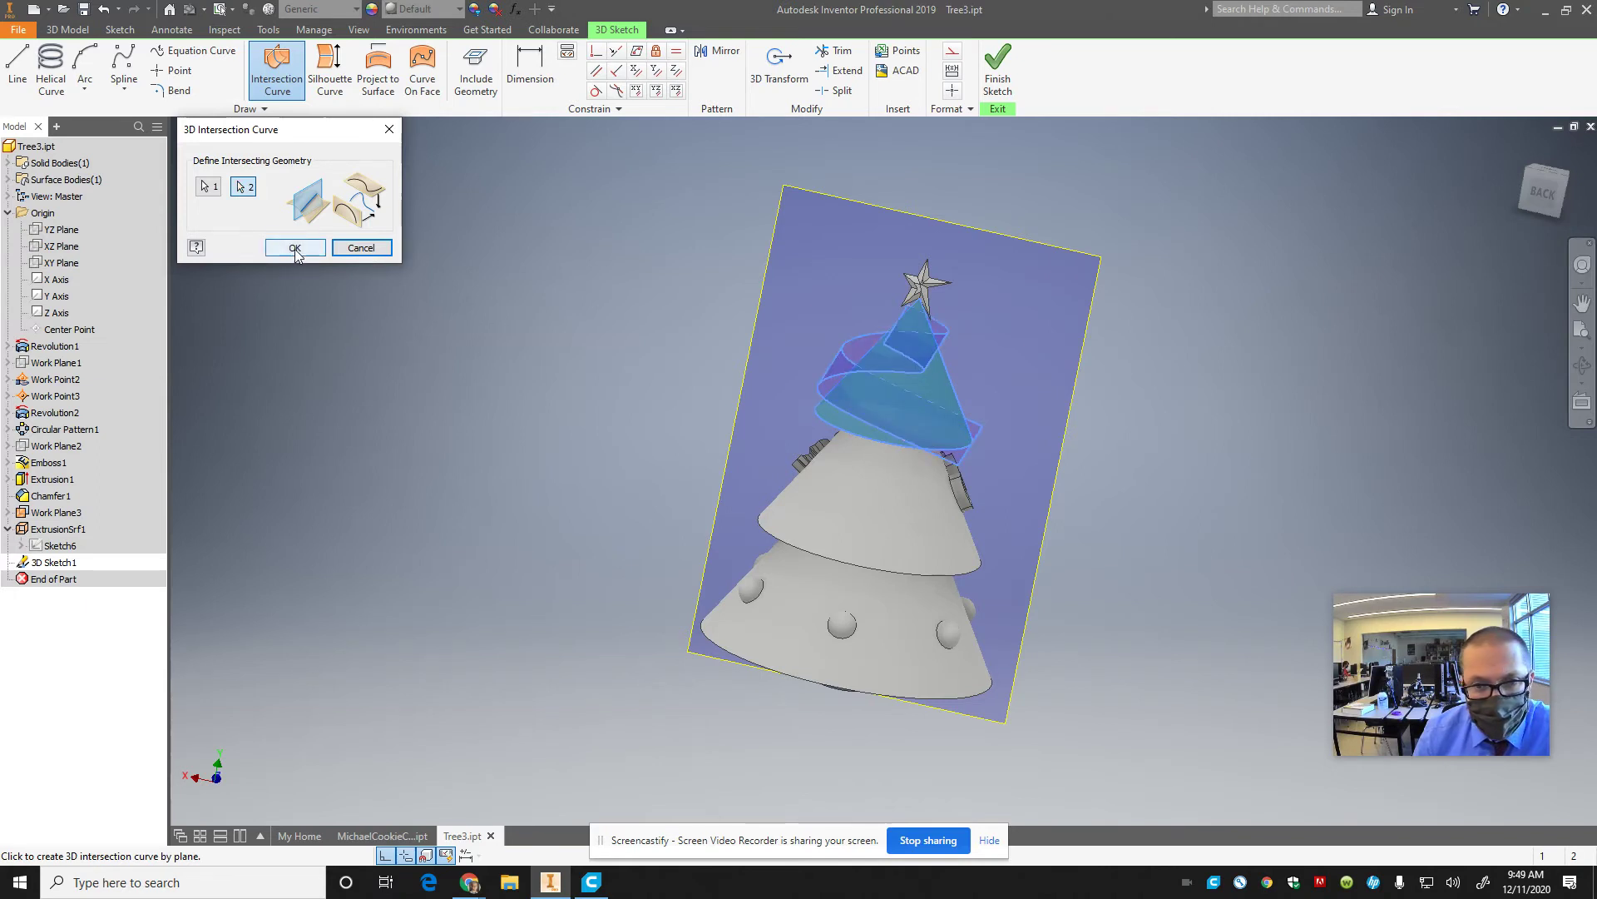
pyautogui.click(296, 250)
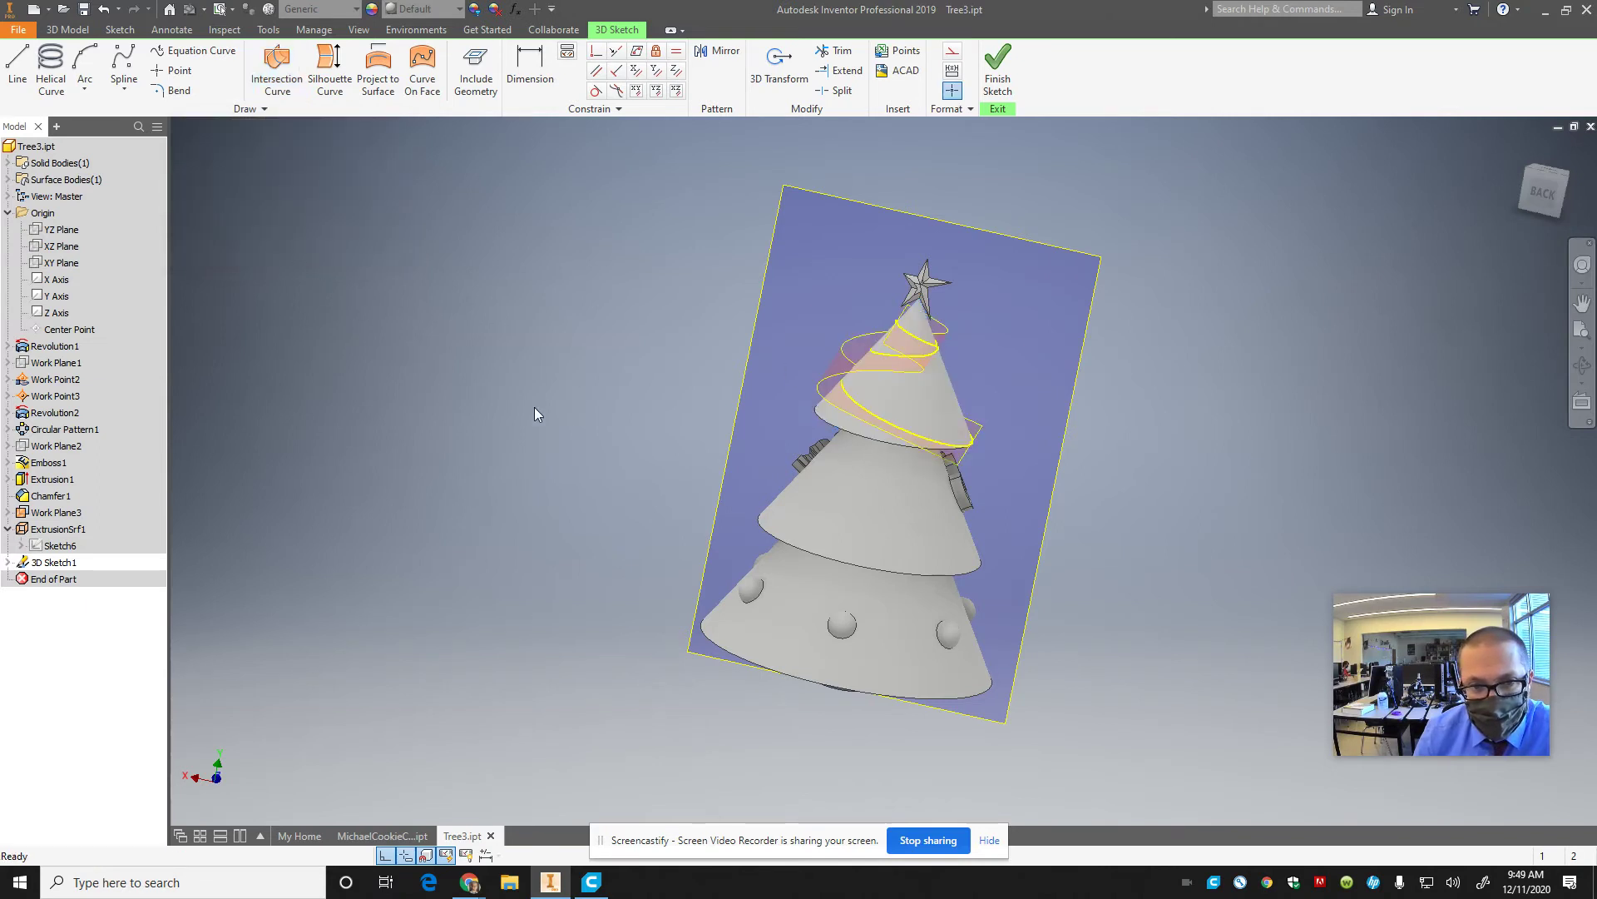
pyautogui.moveTo(1563, 190); pyautogui.dragTo(968, 734)
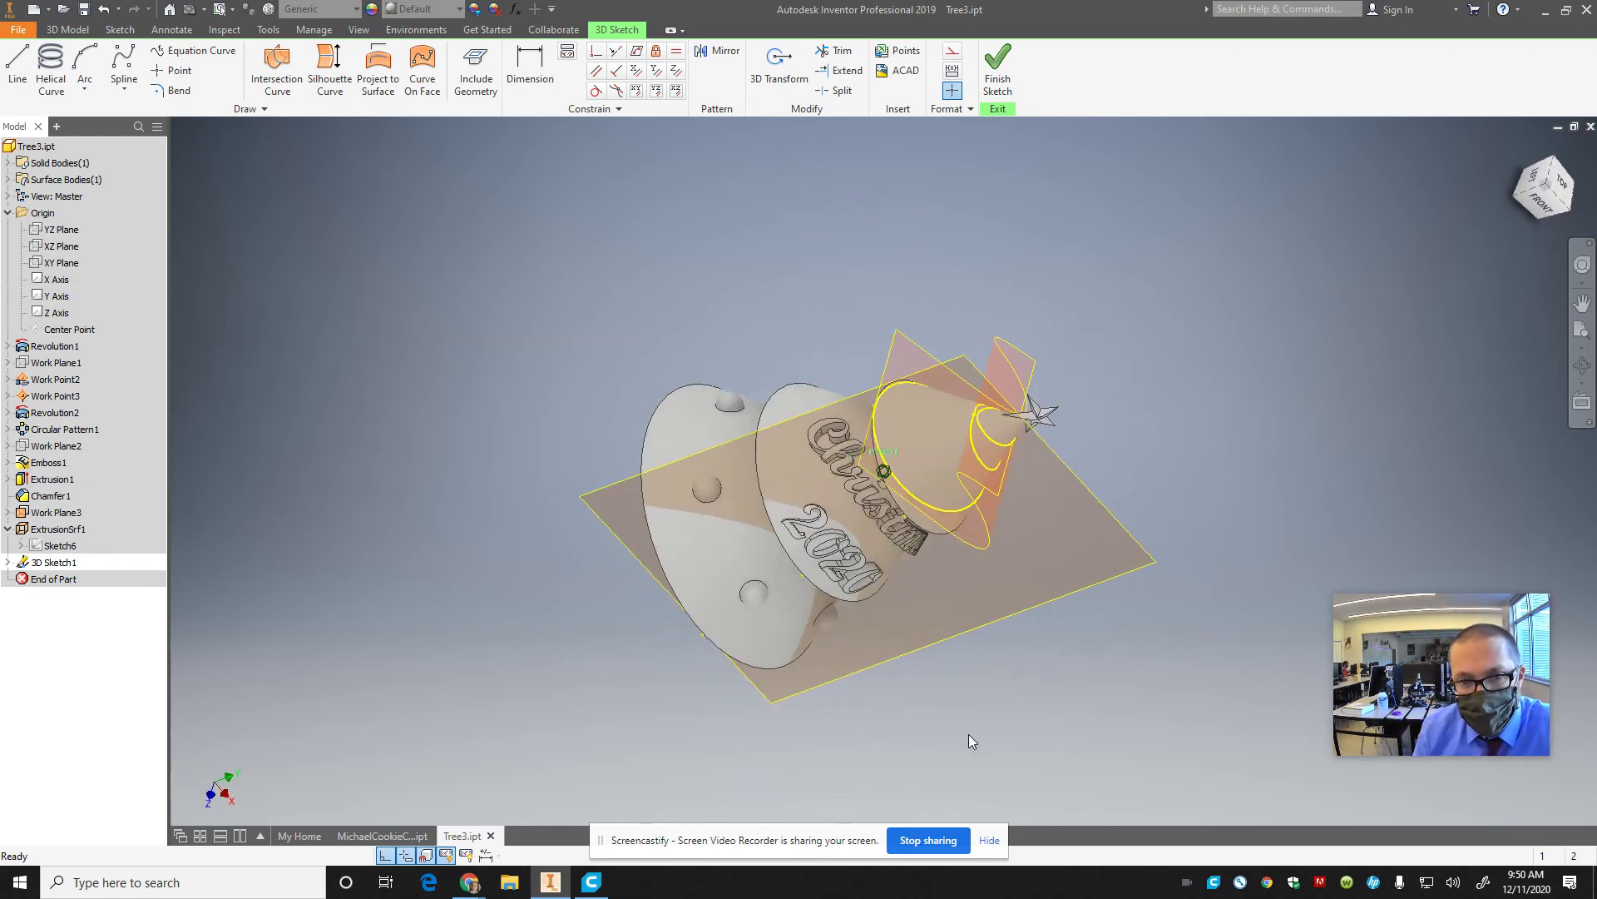
pyautogui.click(1524, 149)
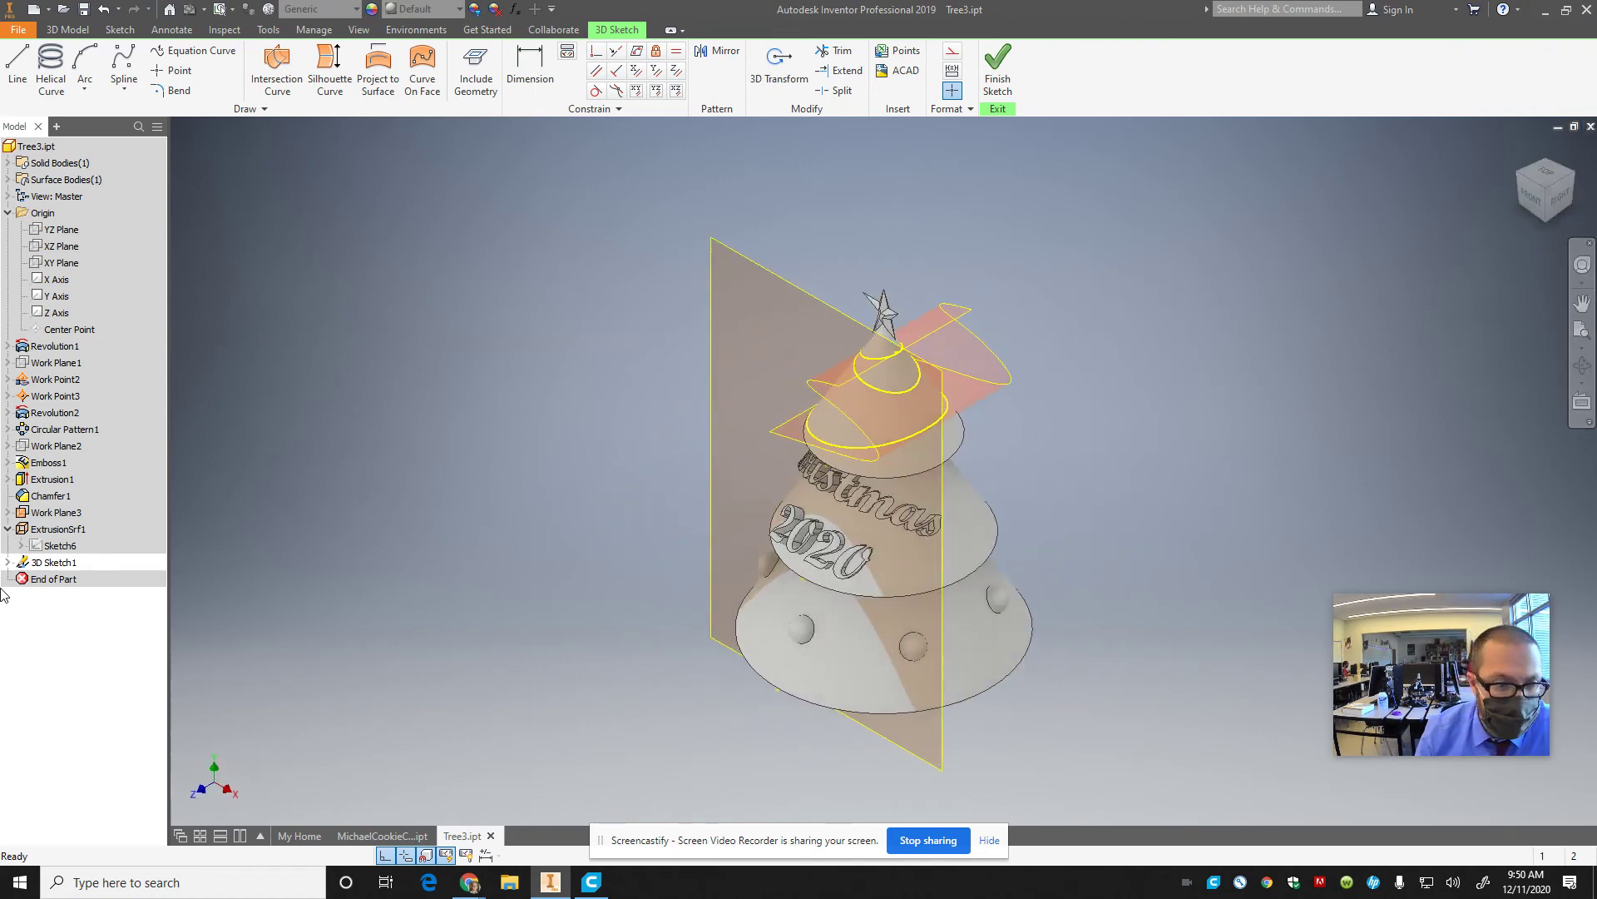
# - Finish the 3D sketch and hide ExtrusionSrf1 and Work Plane3
pyautogui.click(998, 75)
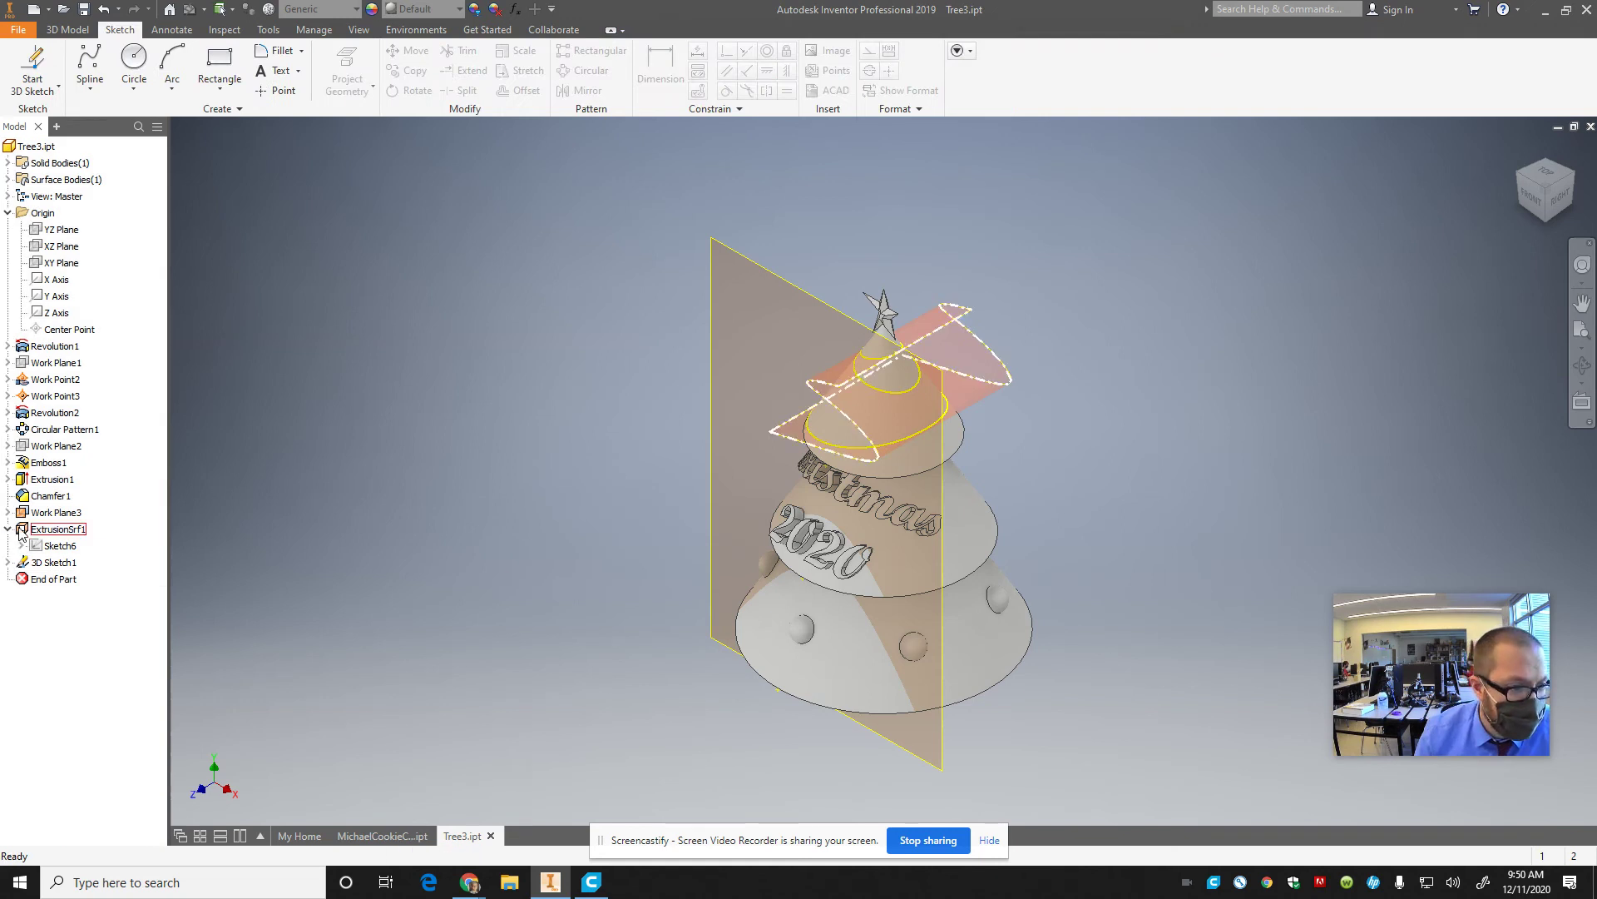
pyautogui.rightClick(21, 533)
pyautogui.click(65, 639)
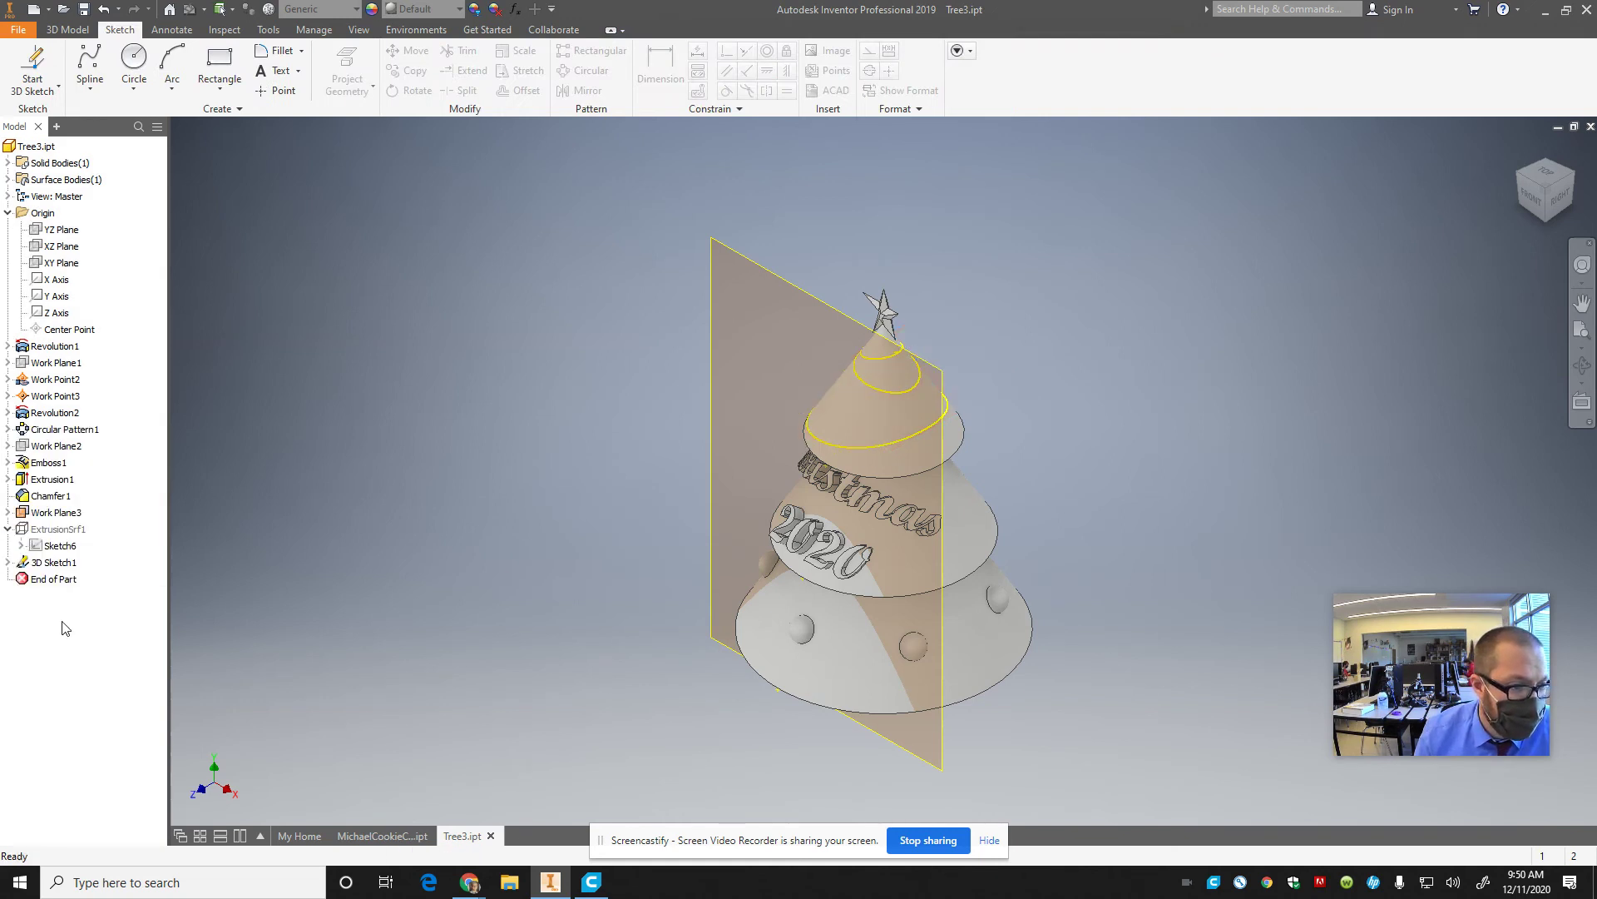
pyautogui.rightClick(28, 515)
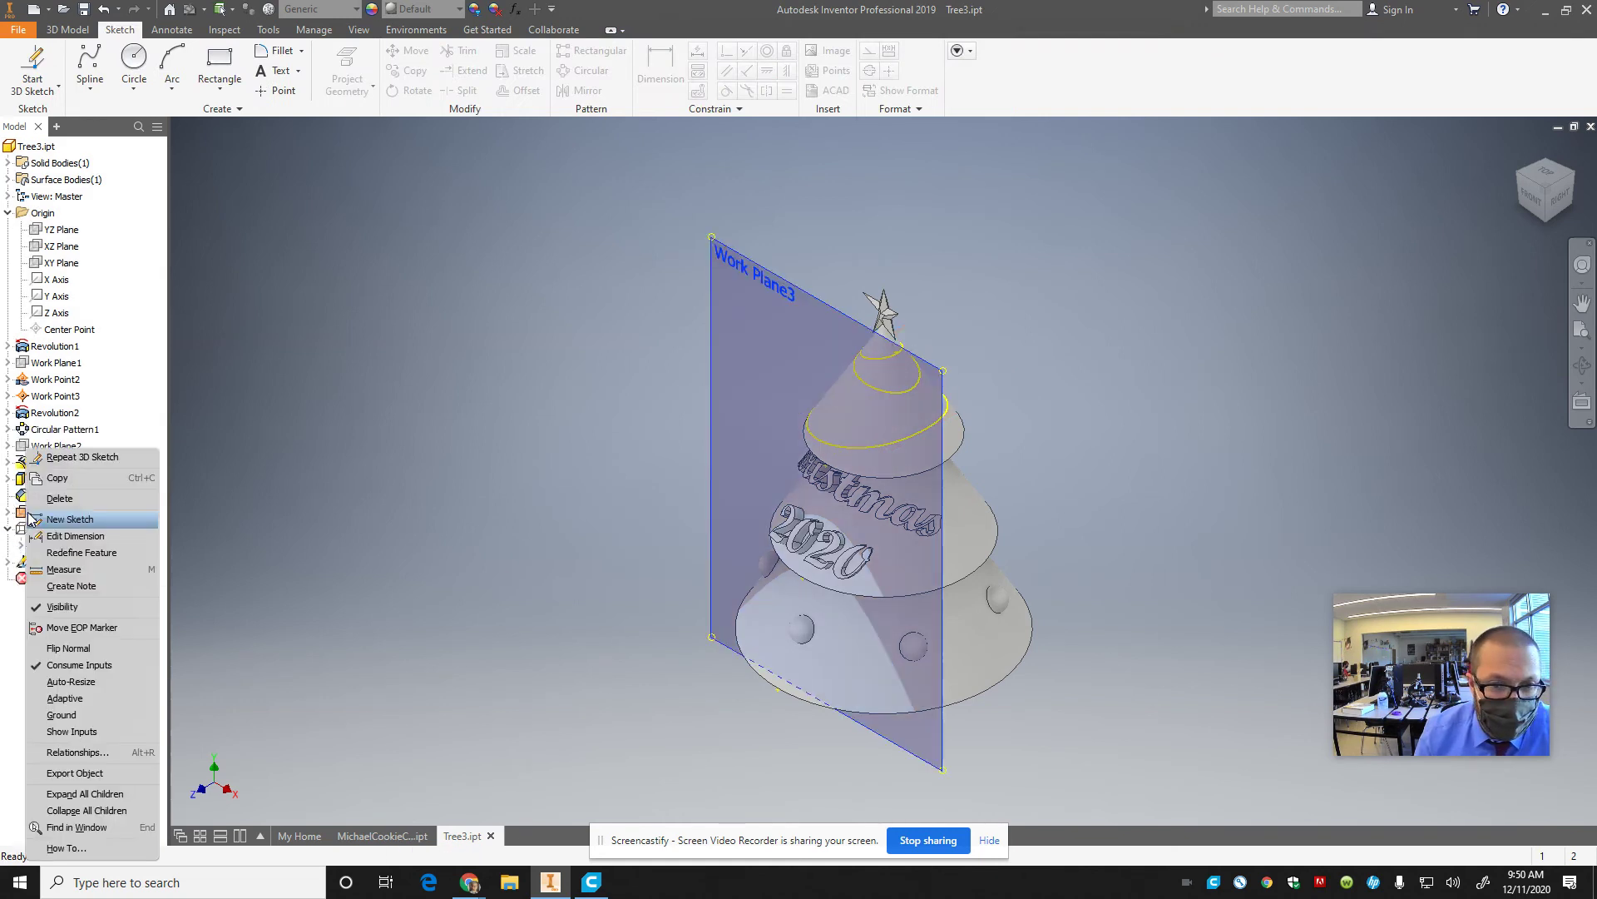
pyautogui.click(81, 614)
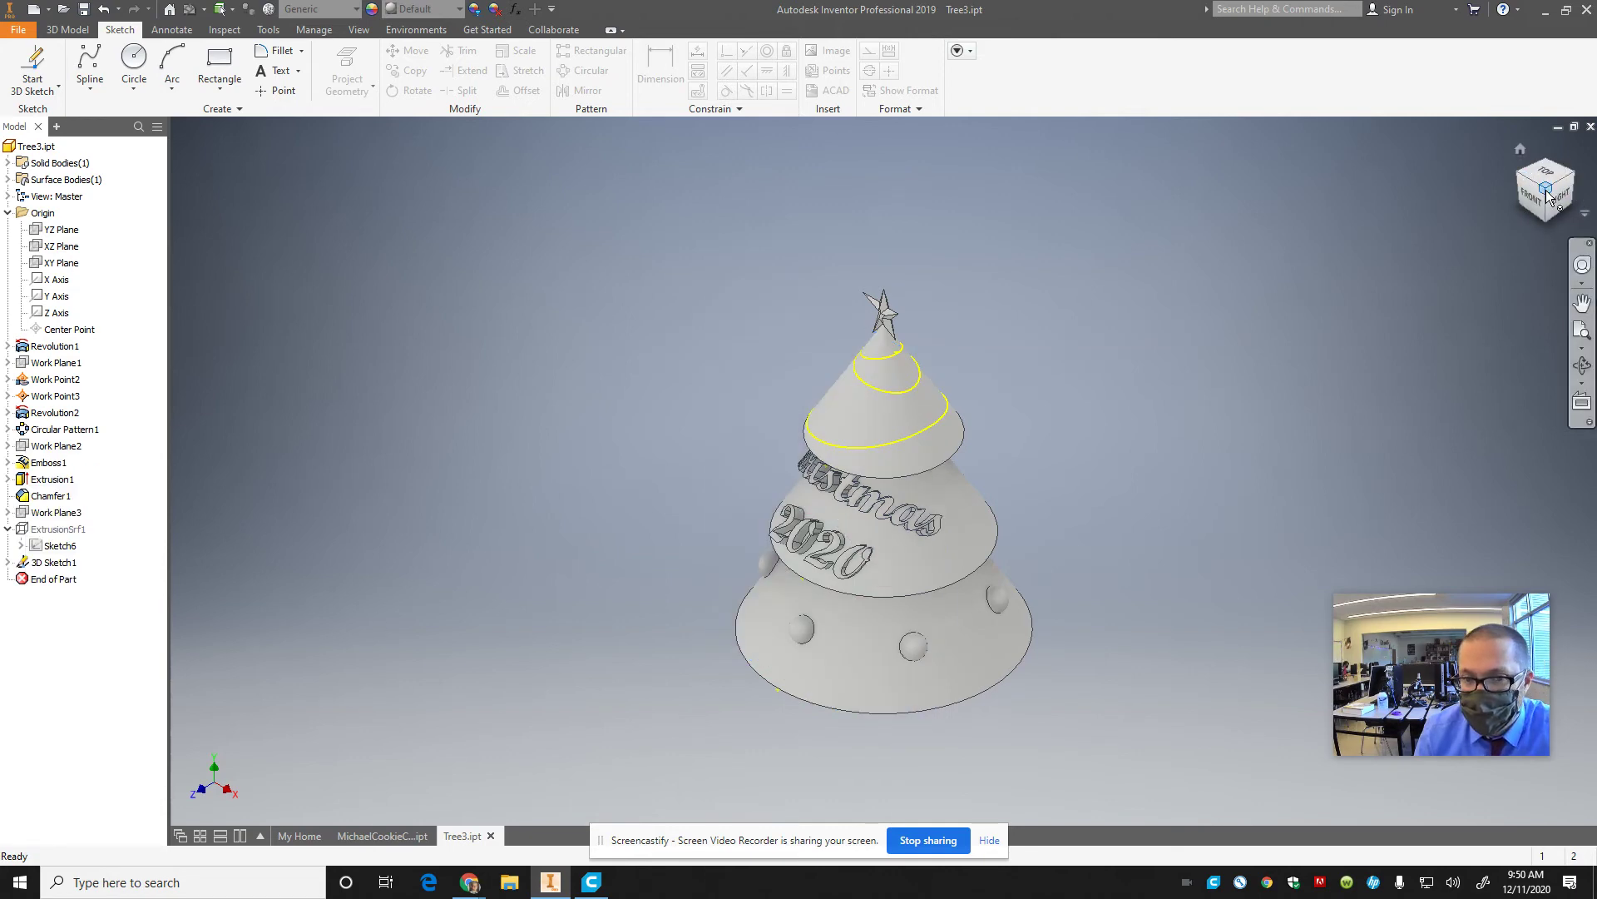
# - Orbit around the tree to check the spiral curves, ending on the left side view
pyautogui.moveTo(1543, 195); pyautogui.dragTo(295, 217)
pyautogui.moveTo(1454, 208); pyautogui.dragTo(1039, 363)
pyautogui.scroll(5, 915, 356)
pyautogui.scroll(-2, 999, 332)
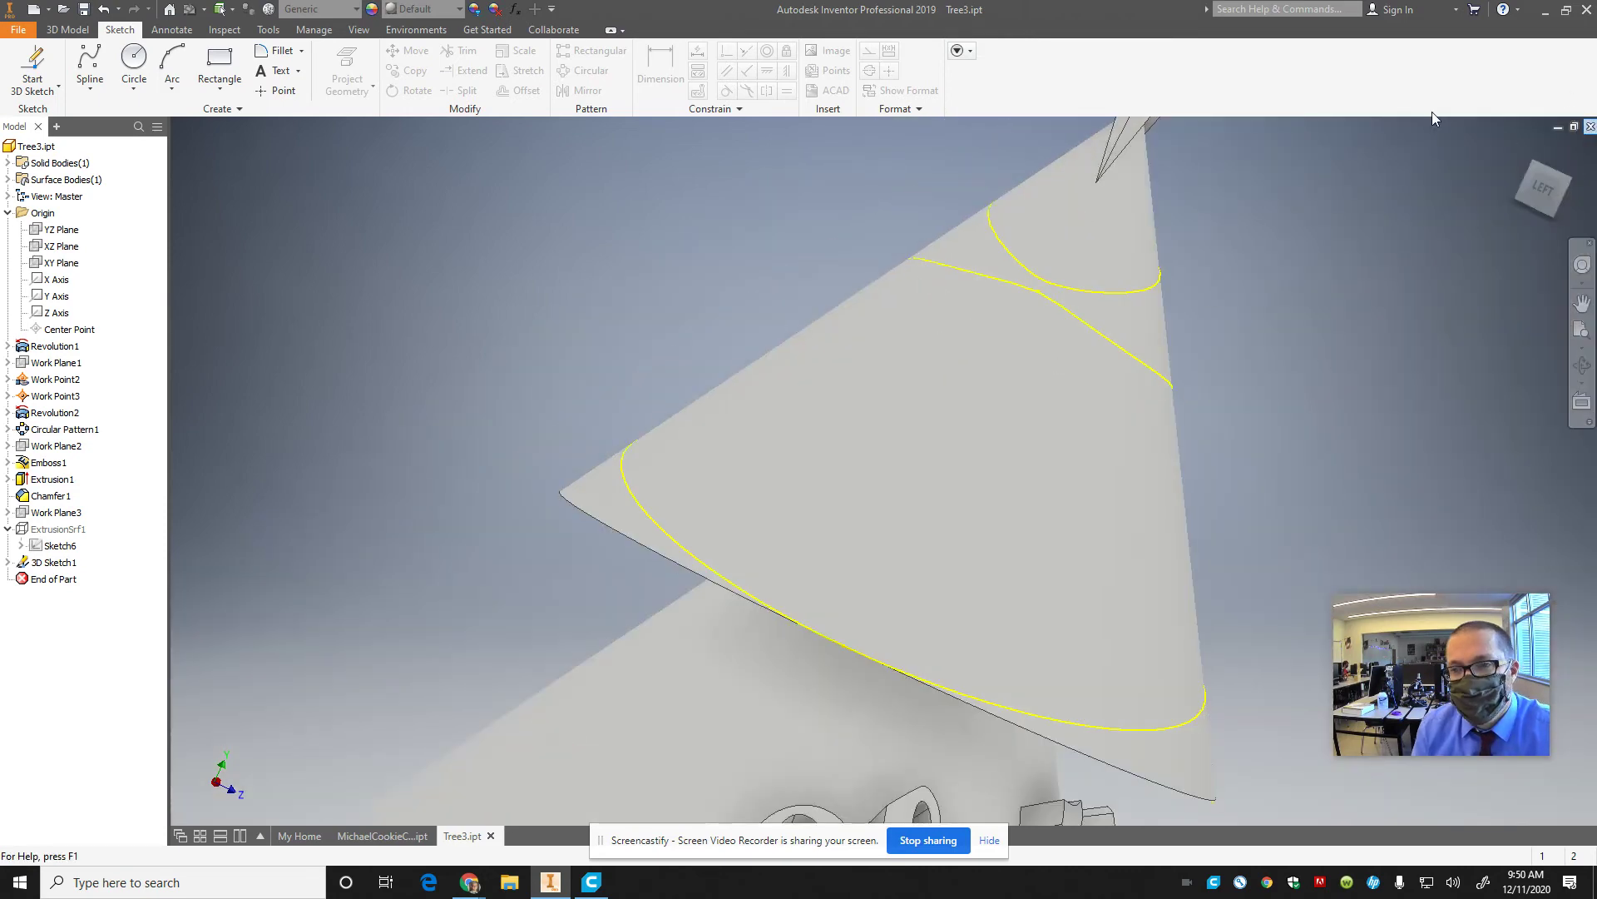
pyautogui.click(1520, 152)
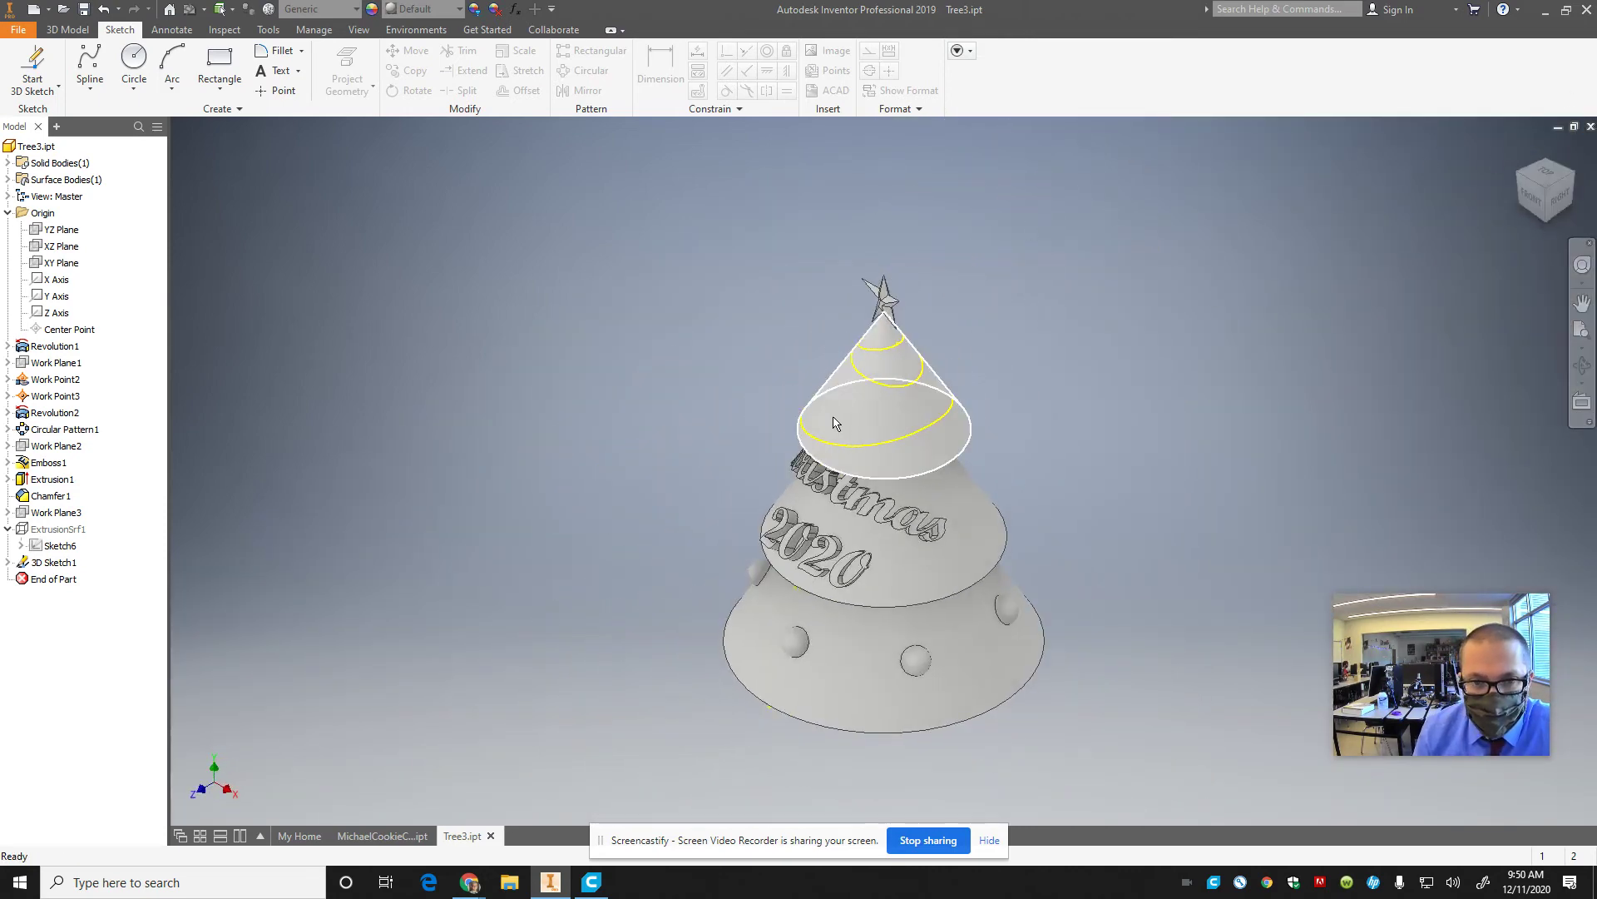
pyautogui.click(1519, 176)
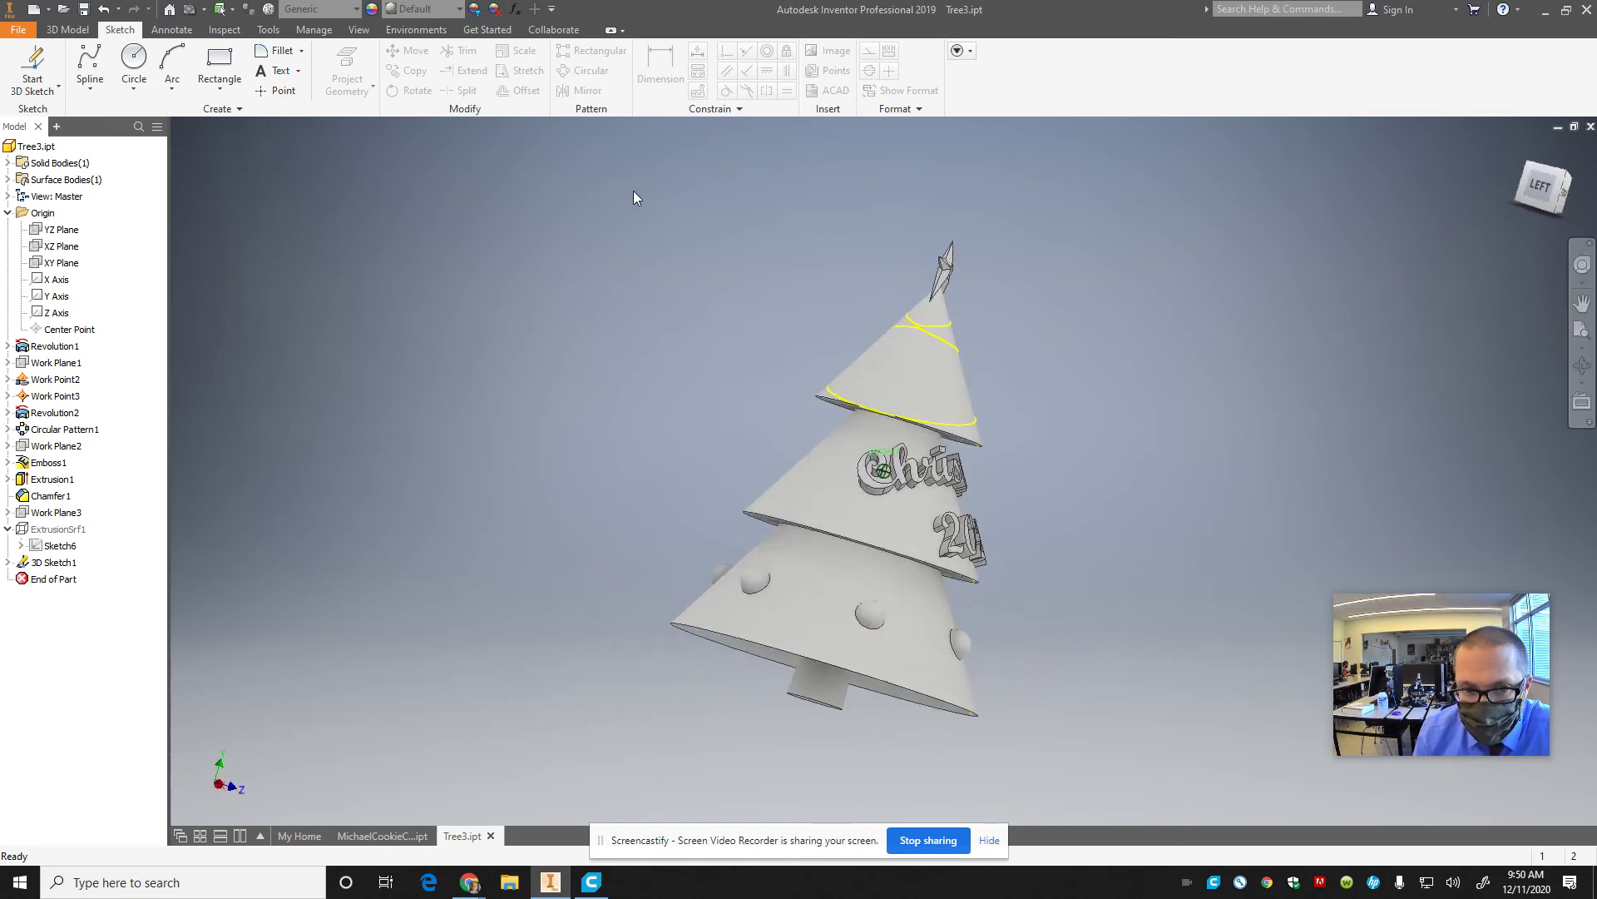
# - Make the XY origin plane visible in the model
pyautogui.click(68, 31)
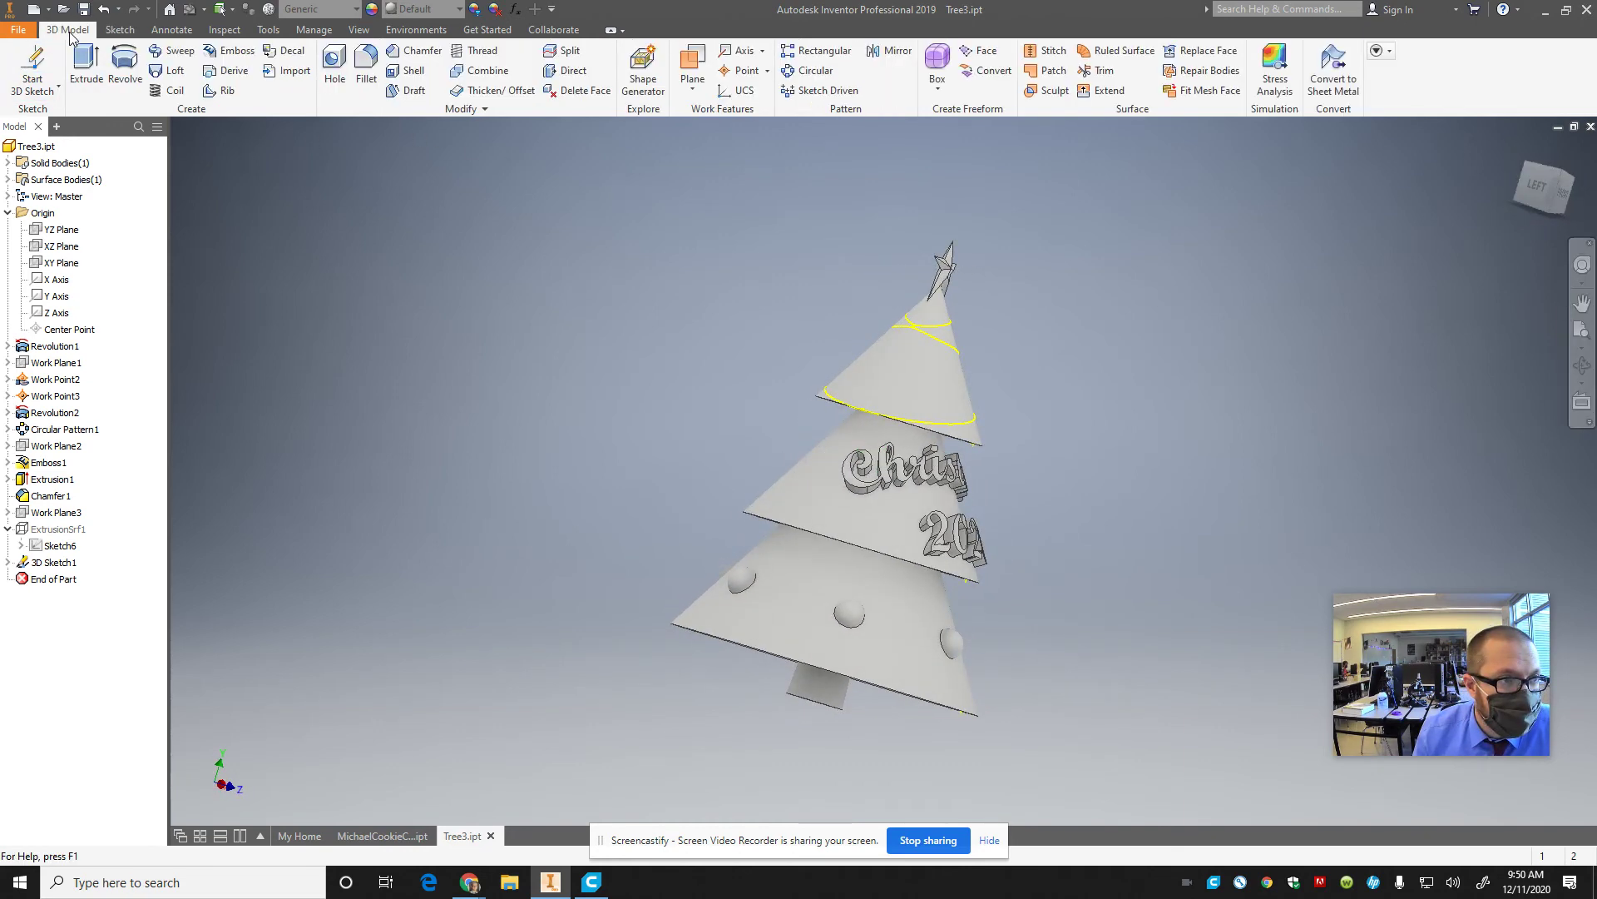
pyautogui.click(692, 88)
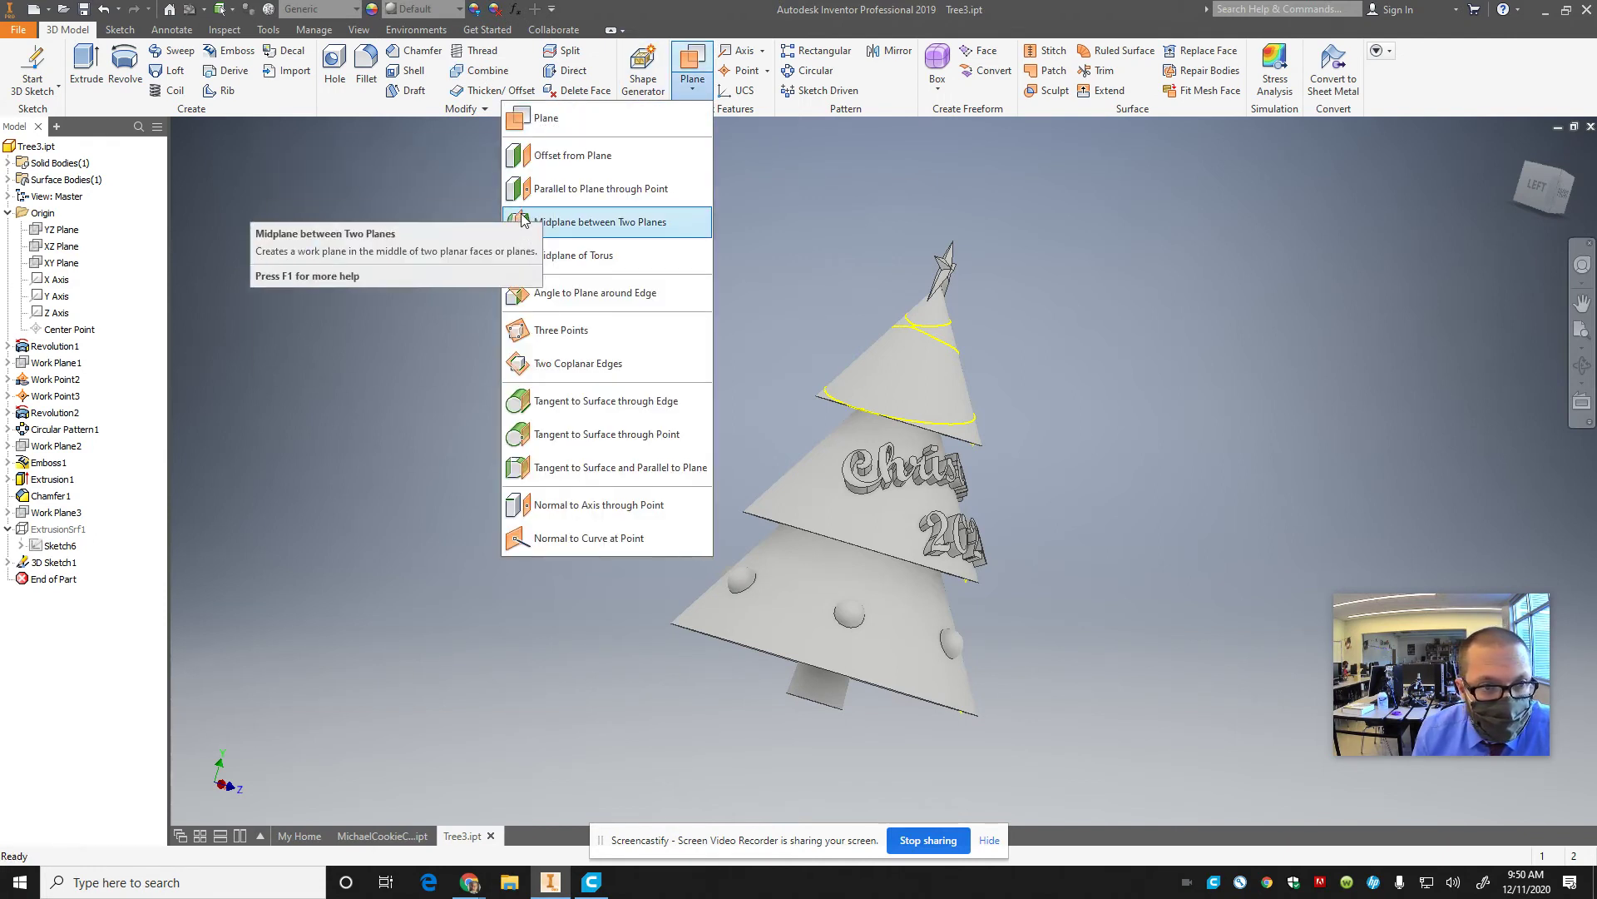
pyautogui.click(36, 248)
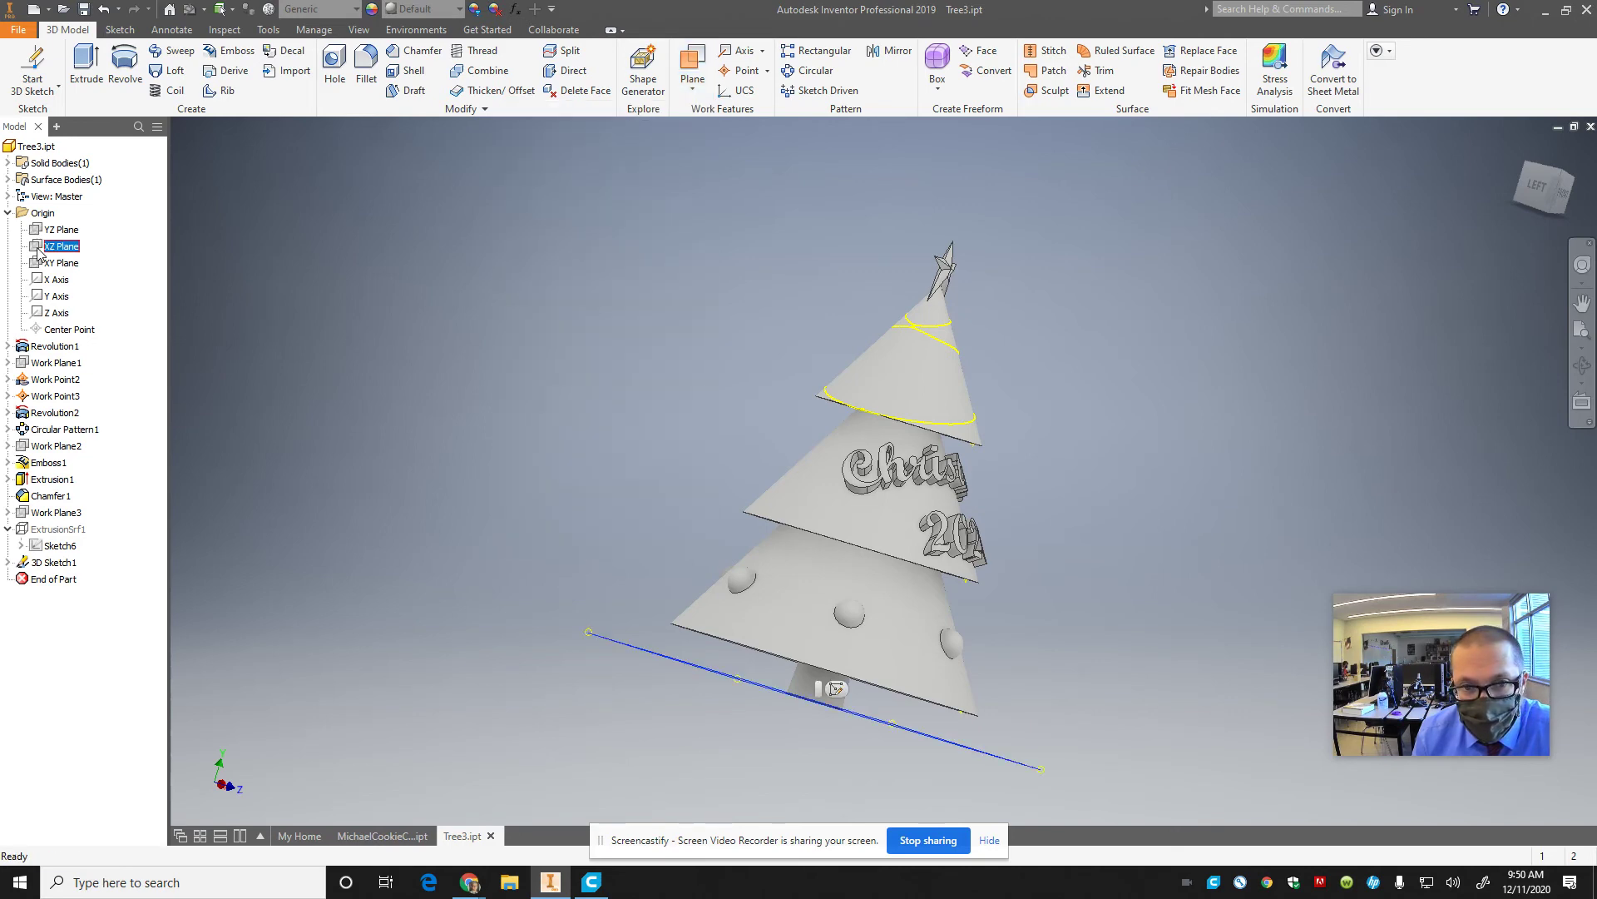
pyautogui.click(42, 263)
pyautogui.rightClick(44, 266)
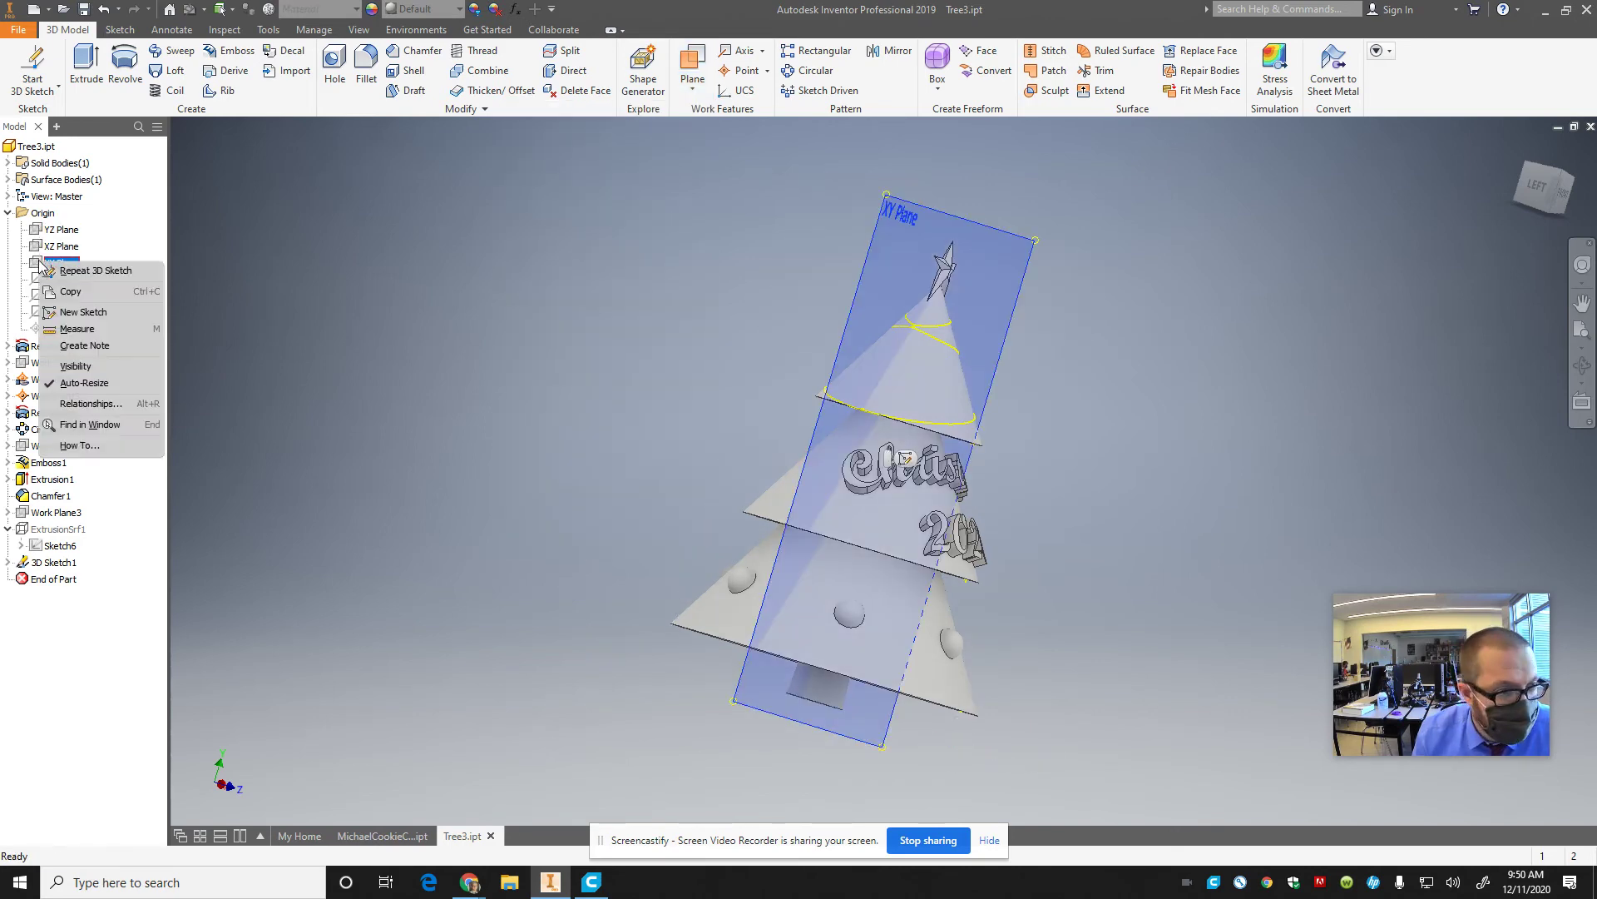
pyautogui.click(76, 361)
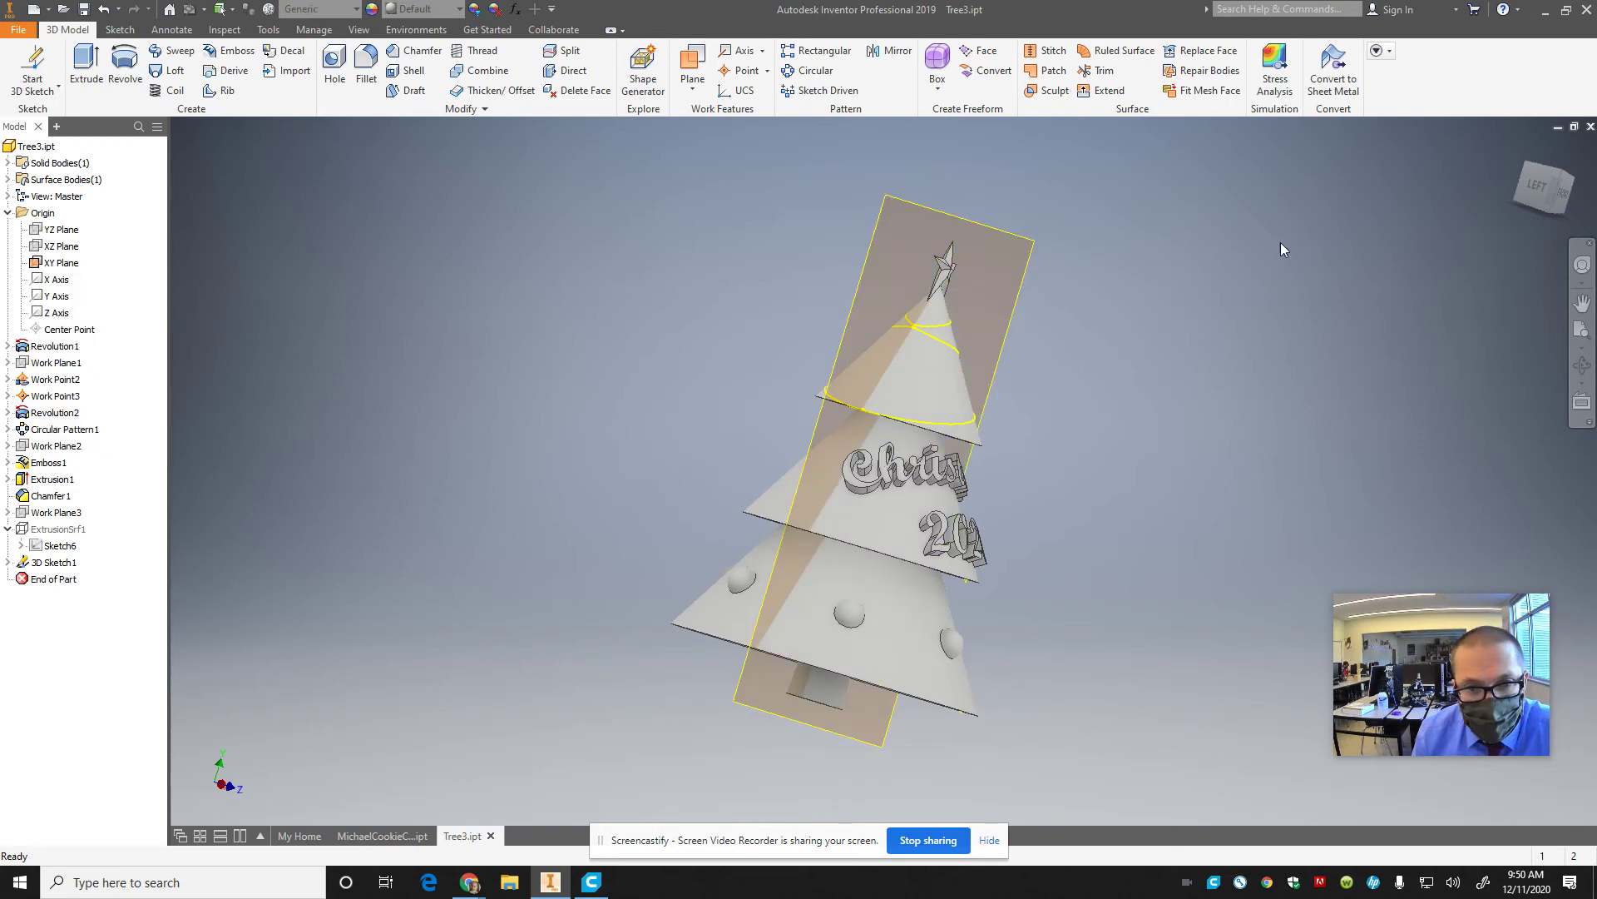
# - View the tree from slightly above the front and start a new 2D sketch
pyautogui.click(1561, 192)
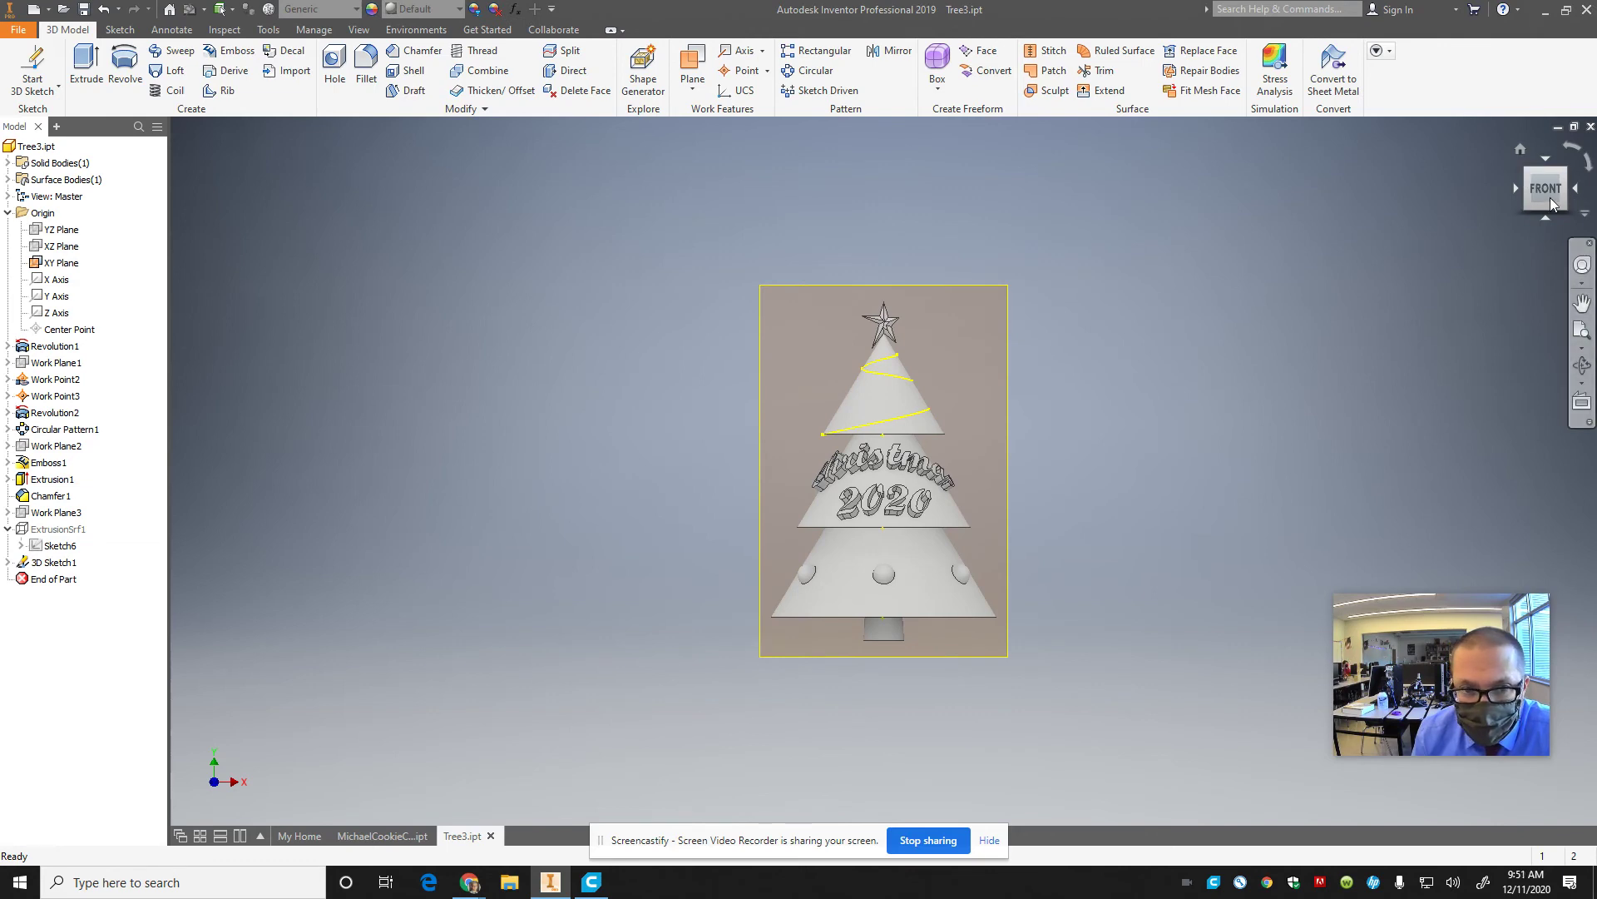
pyautogui.moveTo(1528, 175); pyautogui.dragTo(1531, 200)
pyautogui.scroll(5, 820, 454)
pyautogui.scroll(2, 938, 371)
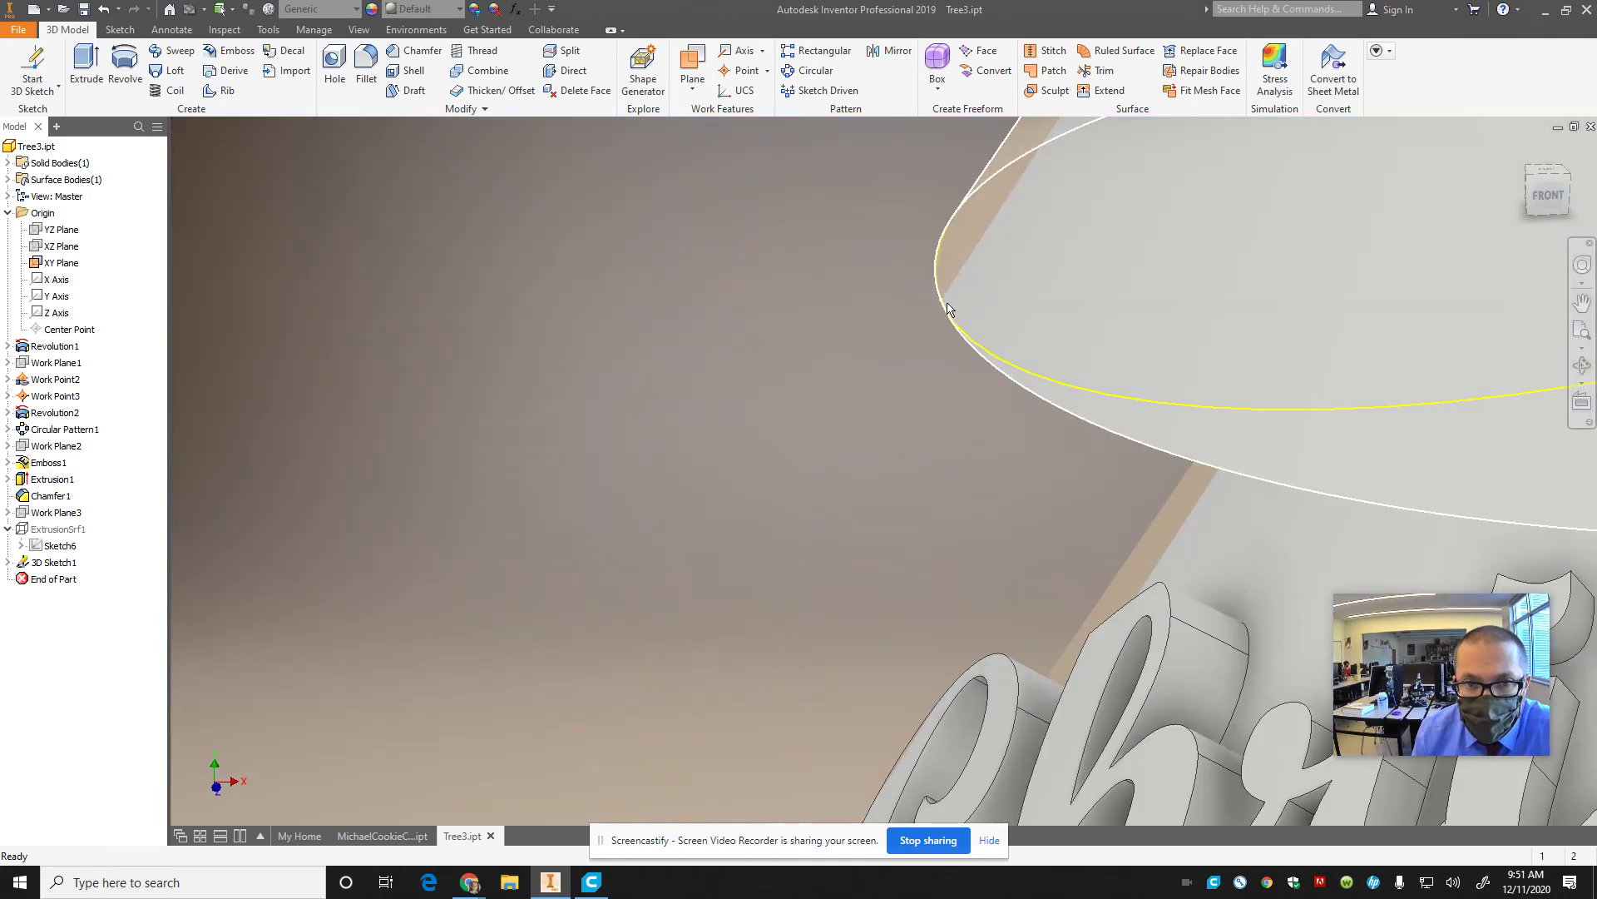
pyautogui.scroll(-6, 1030, 296)
pyautogui.scroll(4, 1040, 241)
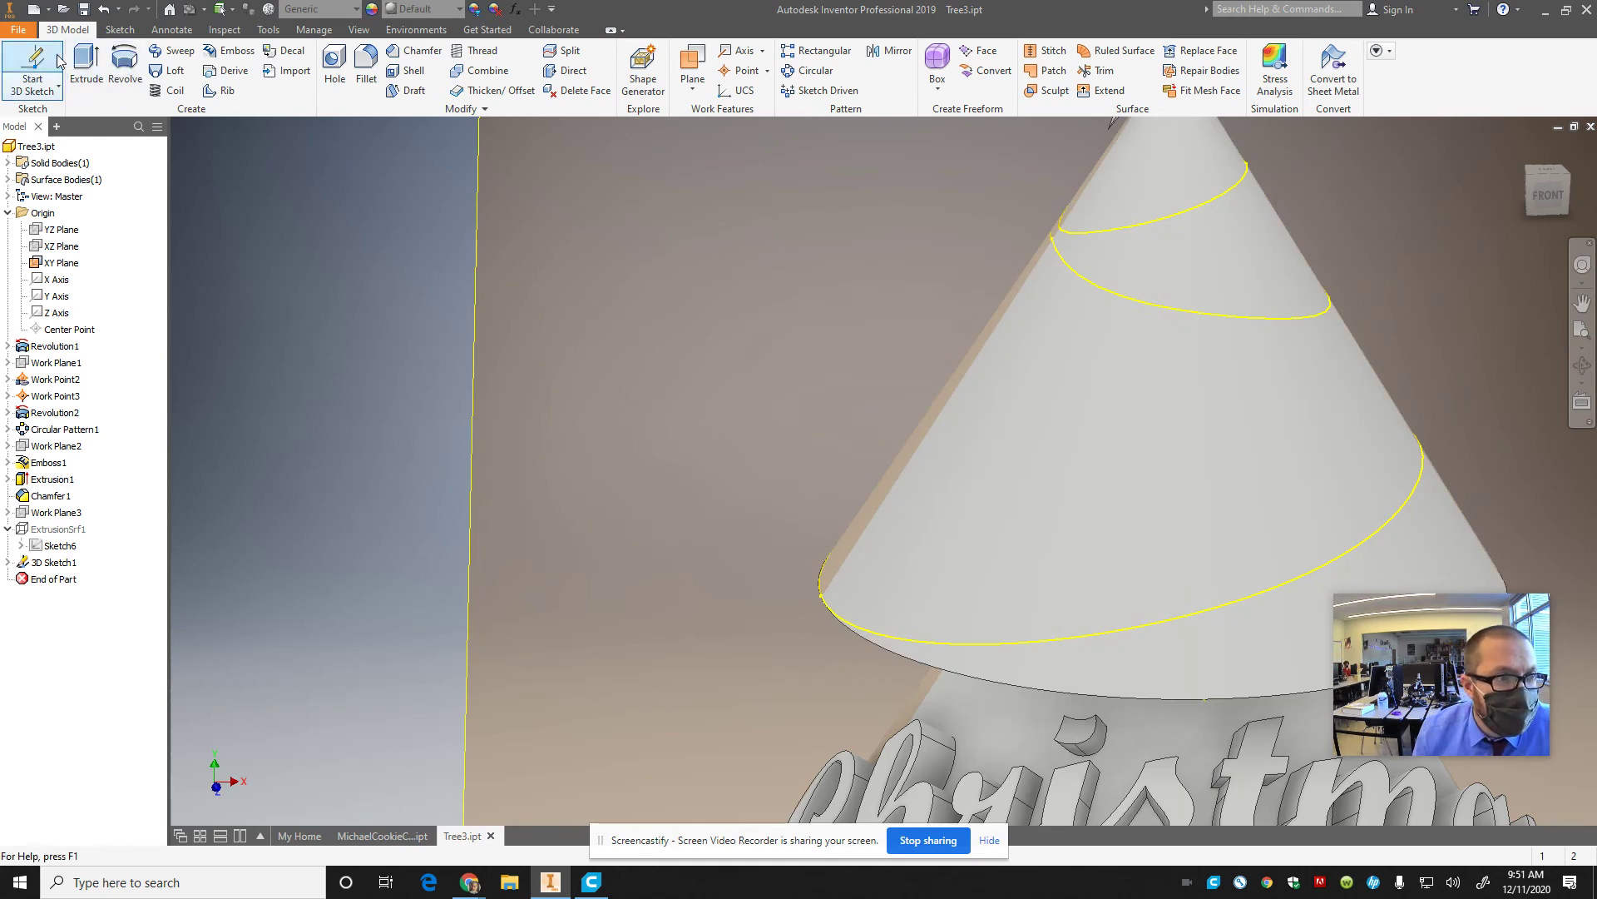
pyautogui.click(18, 30)
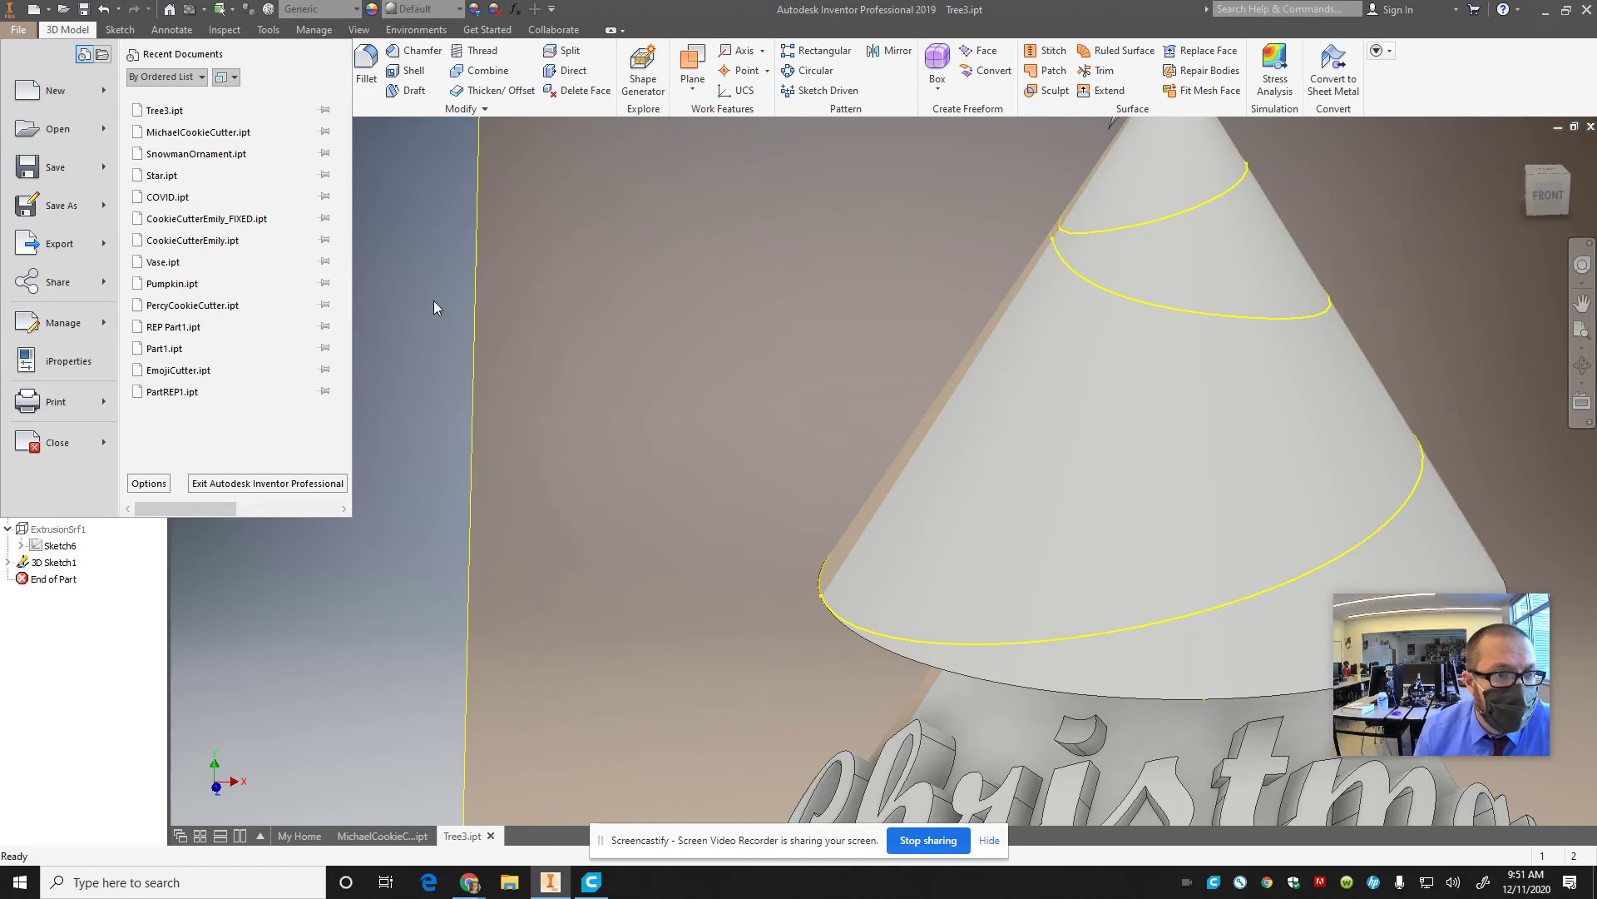
pyautogui.click(18, 31)
pyautogui.click(57, 86)
pyautogui.click(56, 123)
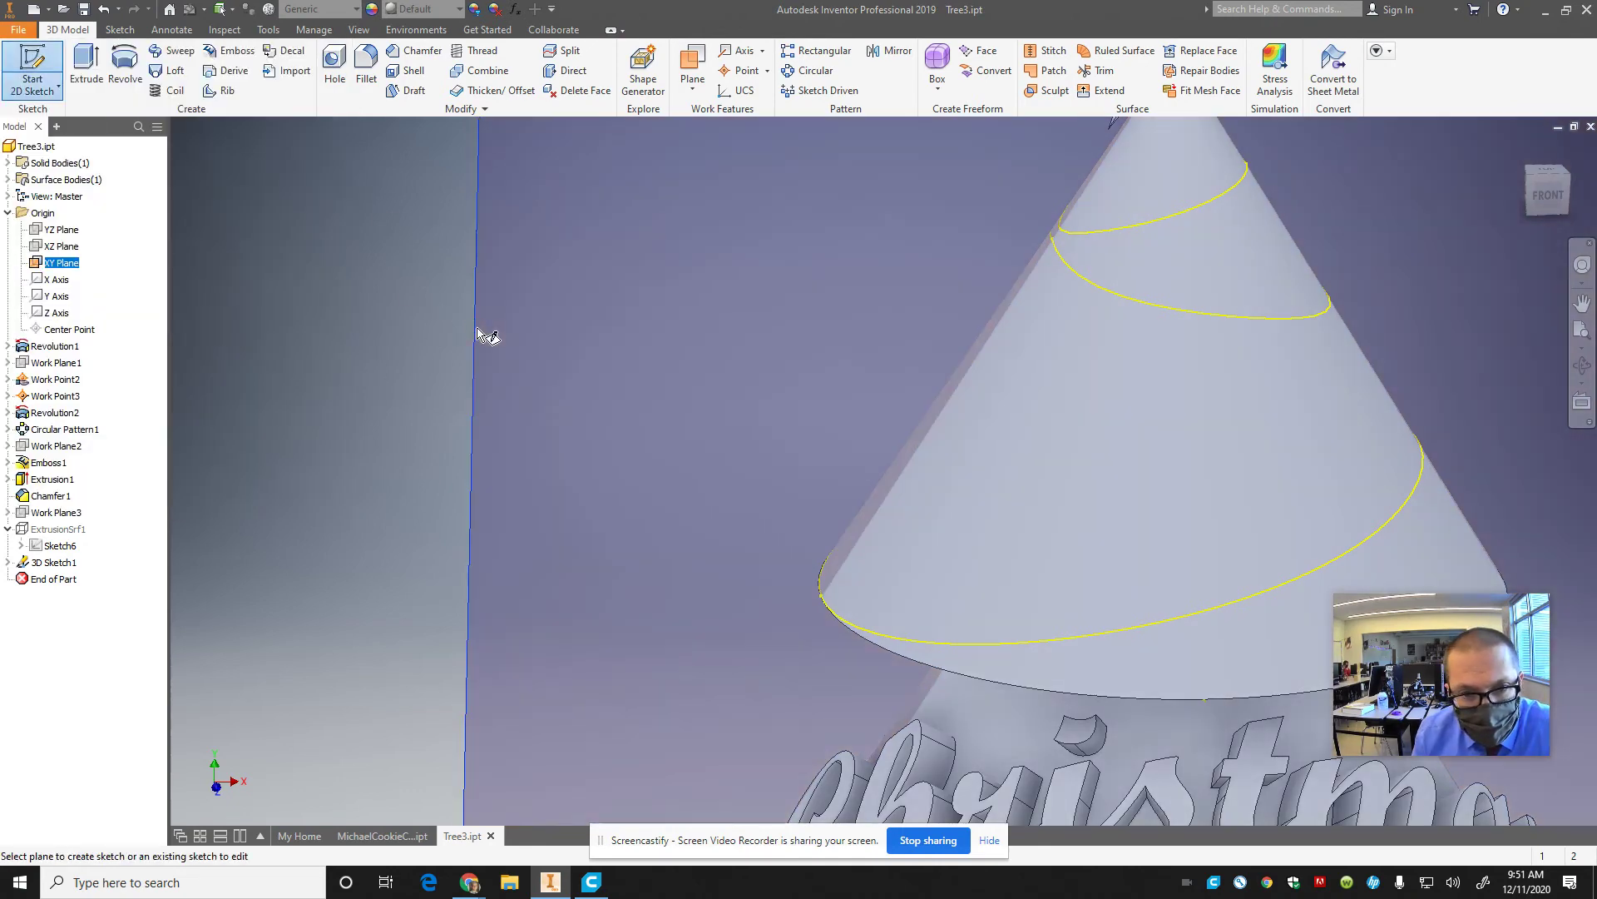
# - Start a sketch on the XY plane and draw a small circle centred on the yellow intersection curve
pyautogui.click(487, 335)
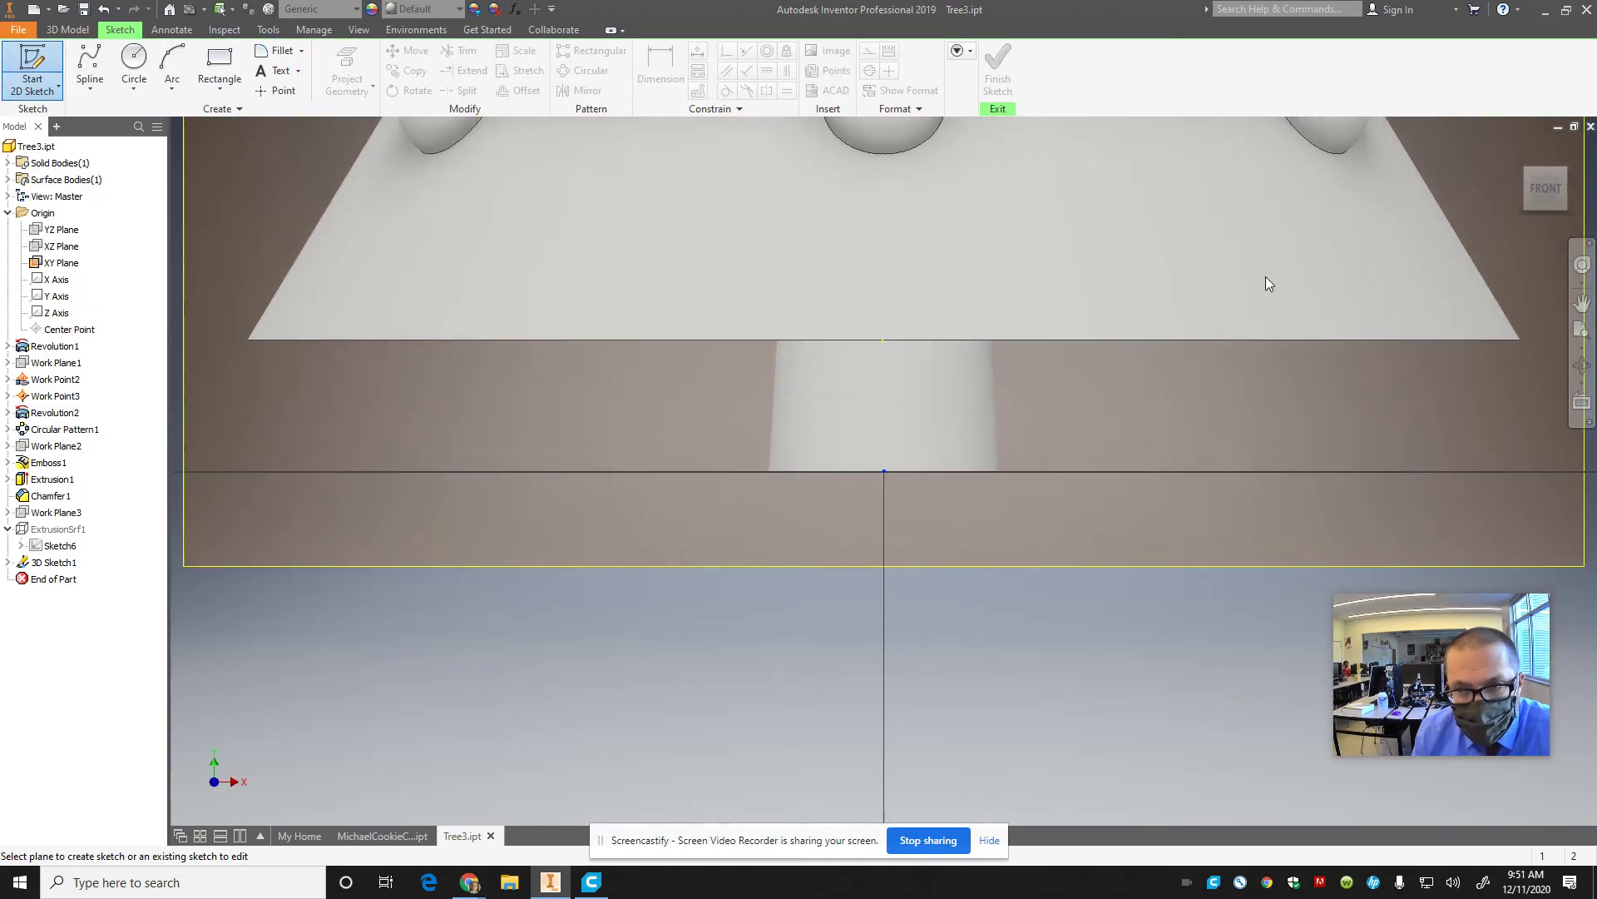
pyautogui.click(1533, 179)
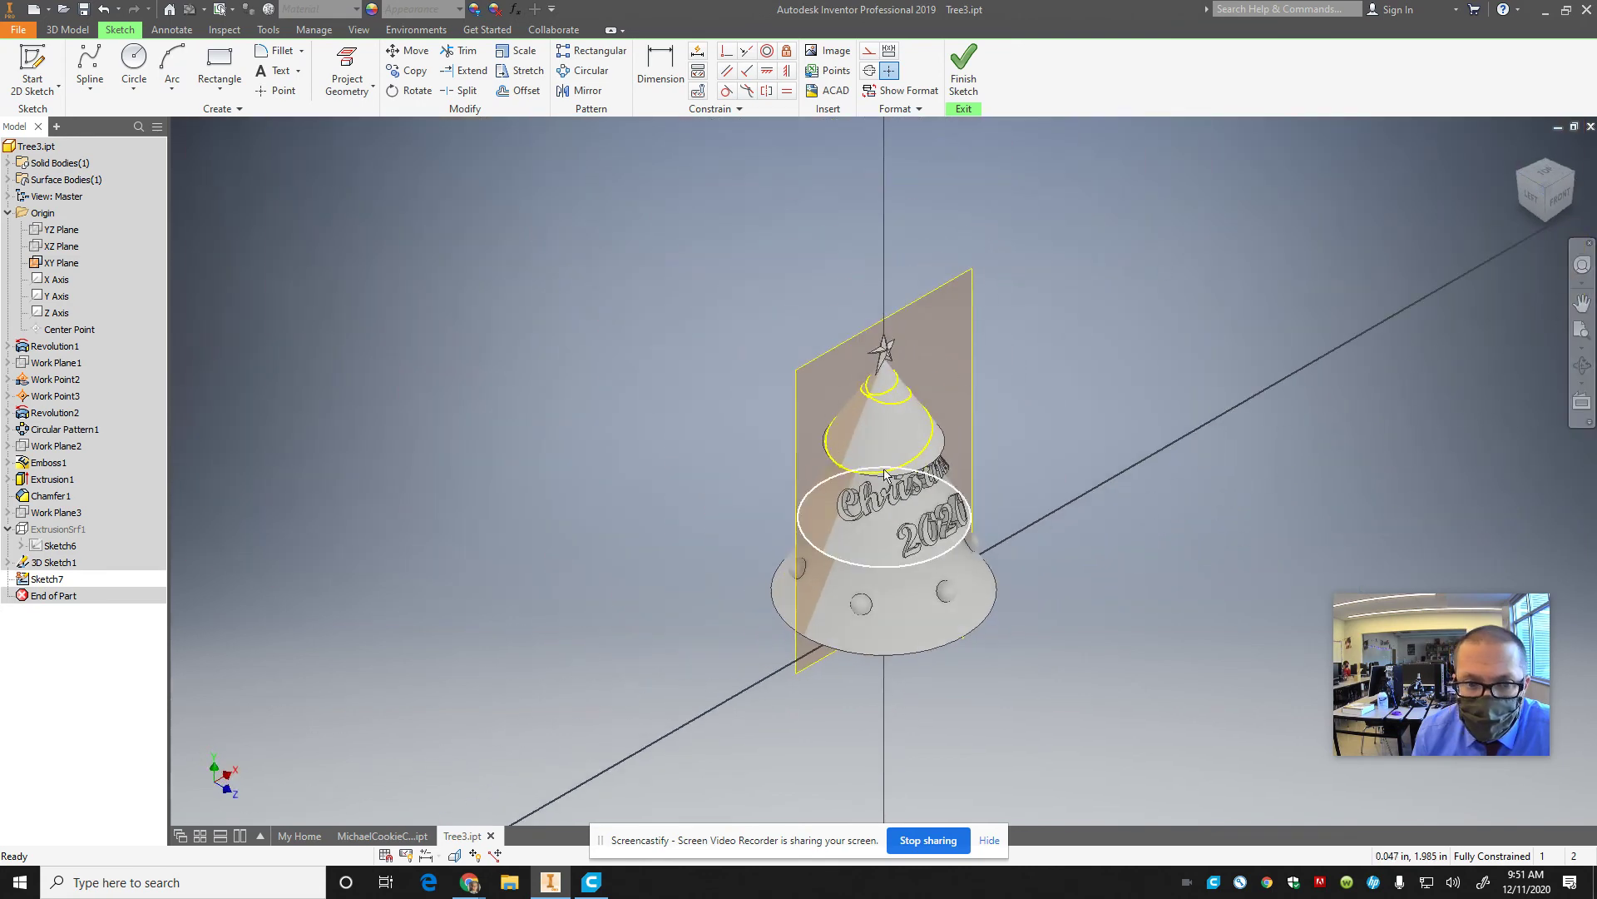
pyautogui.scroll(6, 851, 473)
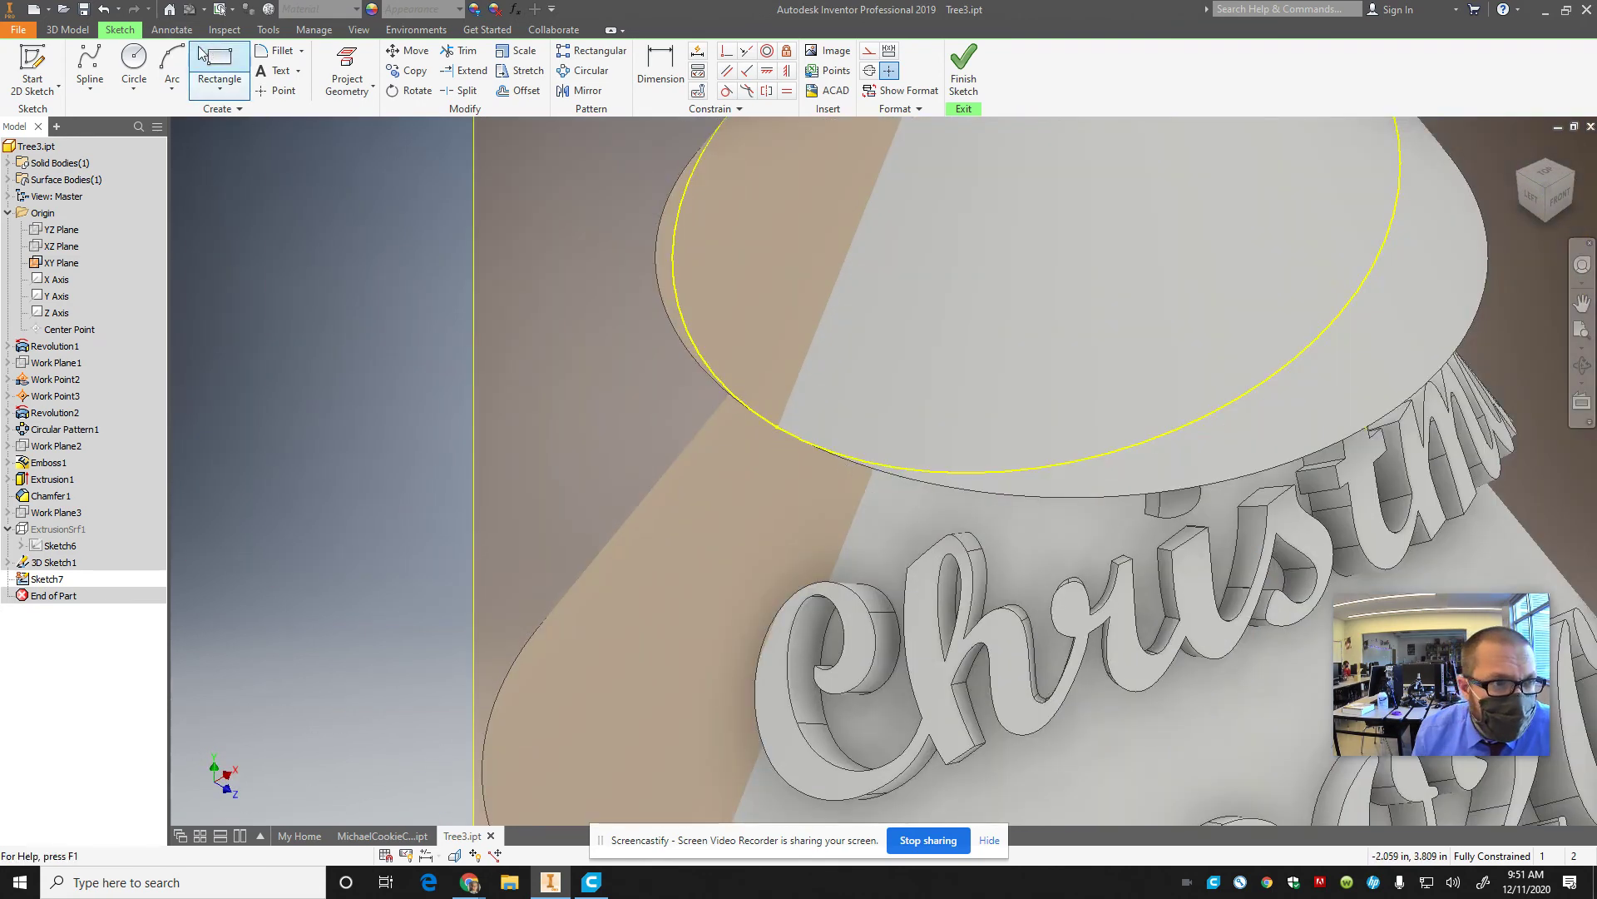
pyautogui.click(133, 60)
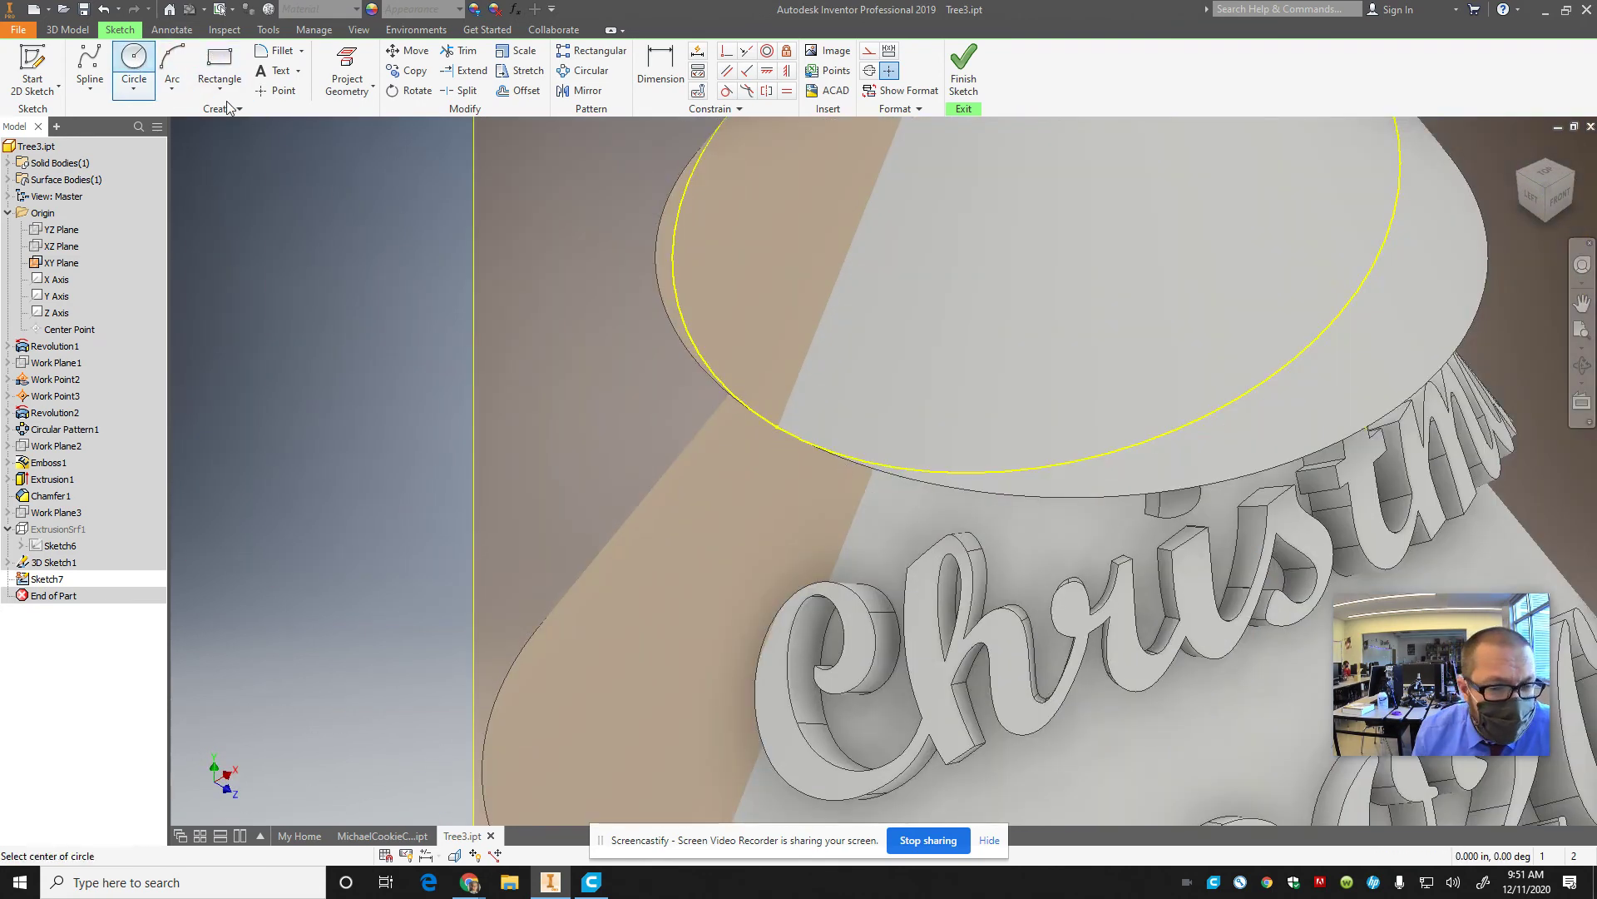
pyautogui.click(777, 427)
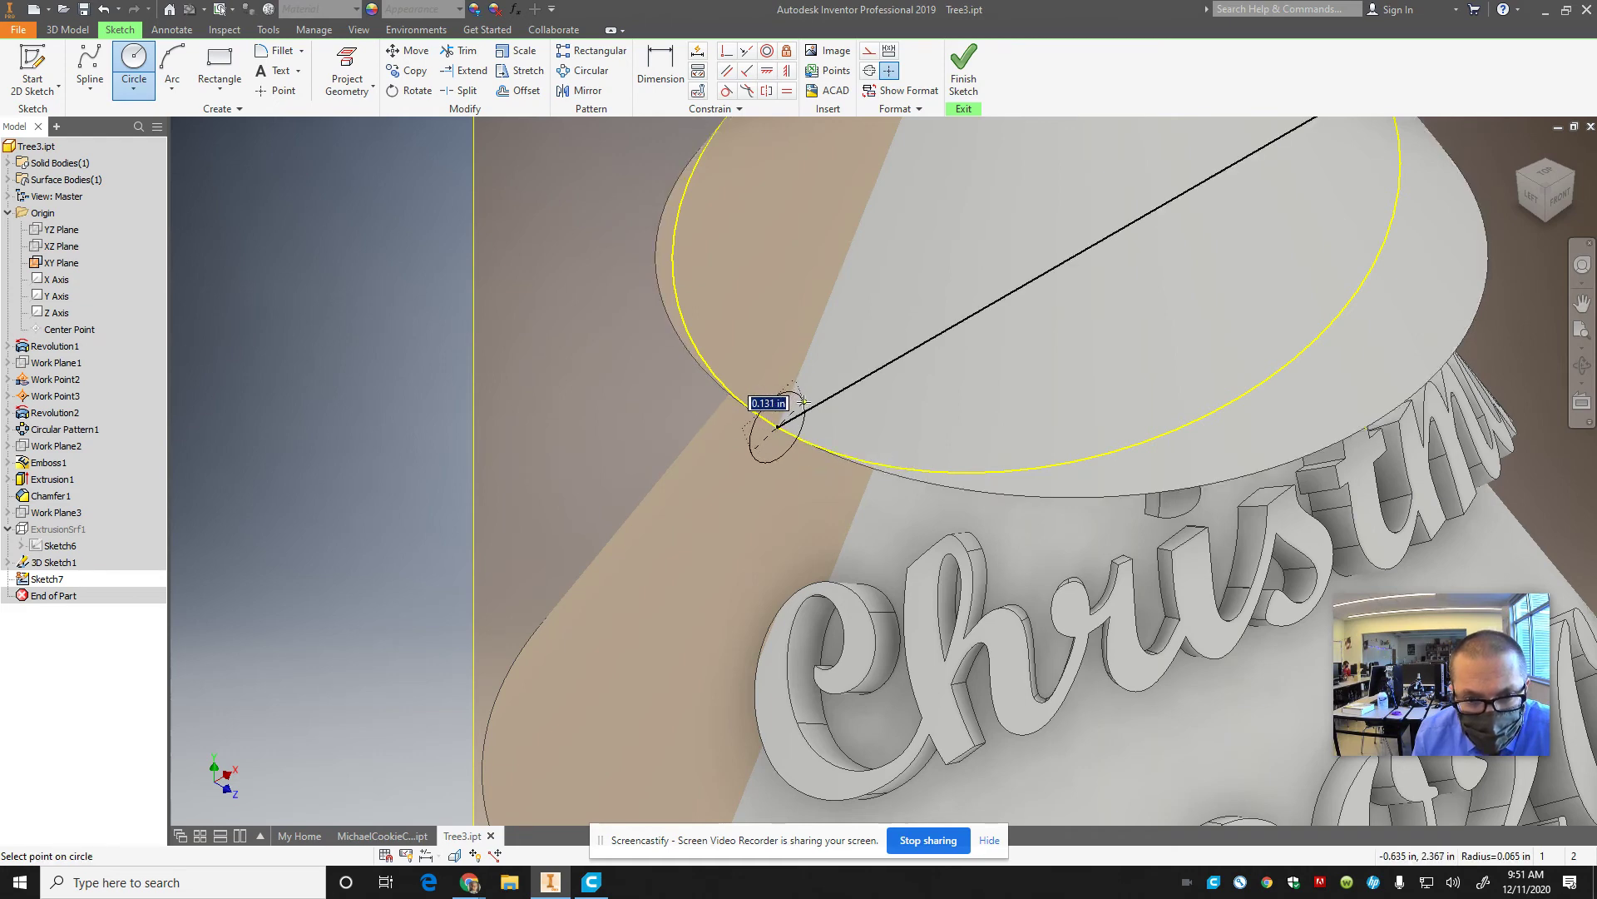
pyautogui.click(804, 403)
pyautogui.scroll(5, 824, 399)
pyautogui.scroll(-5, 857, 366)
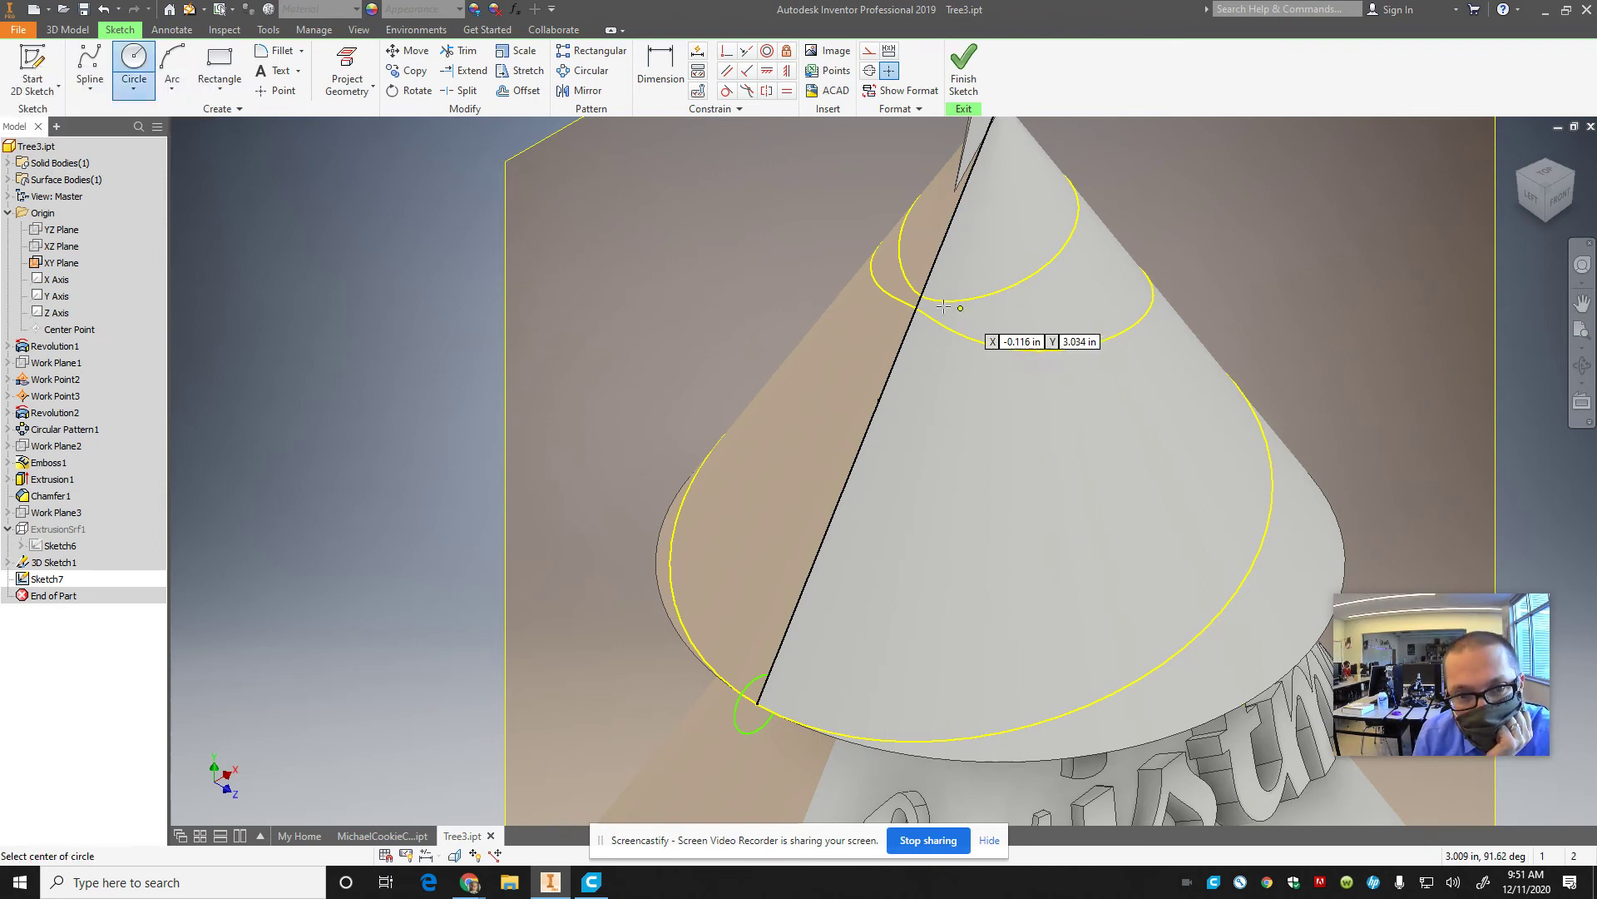
pyautogui.scroll(-4, 916, 309)
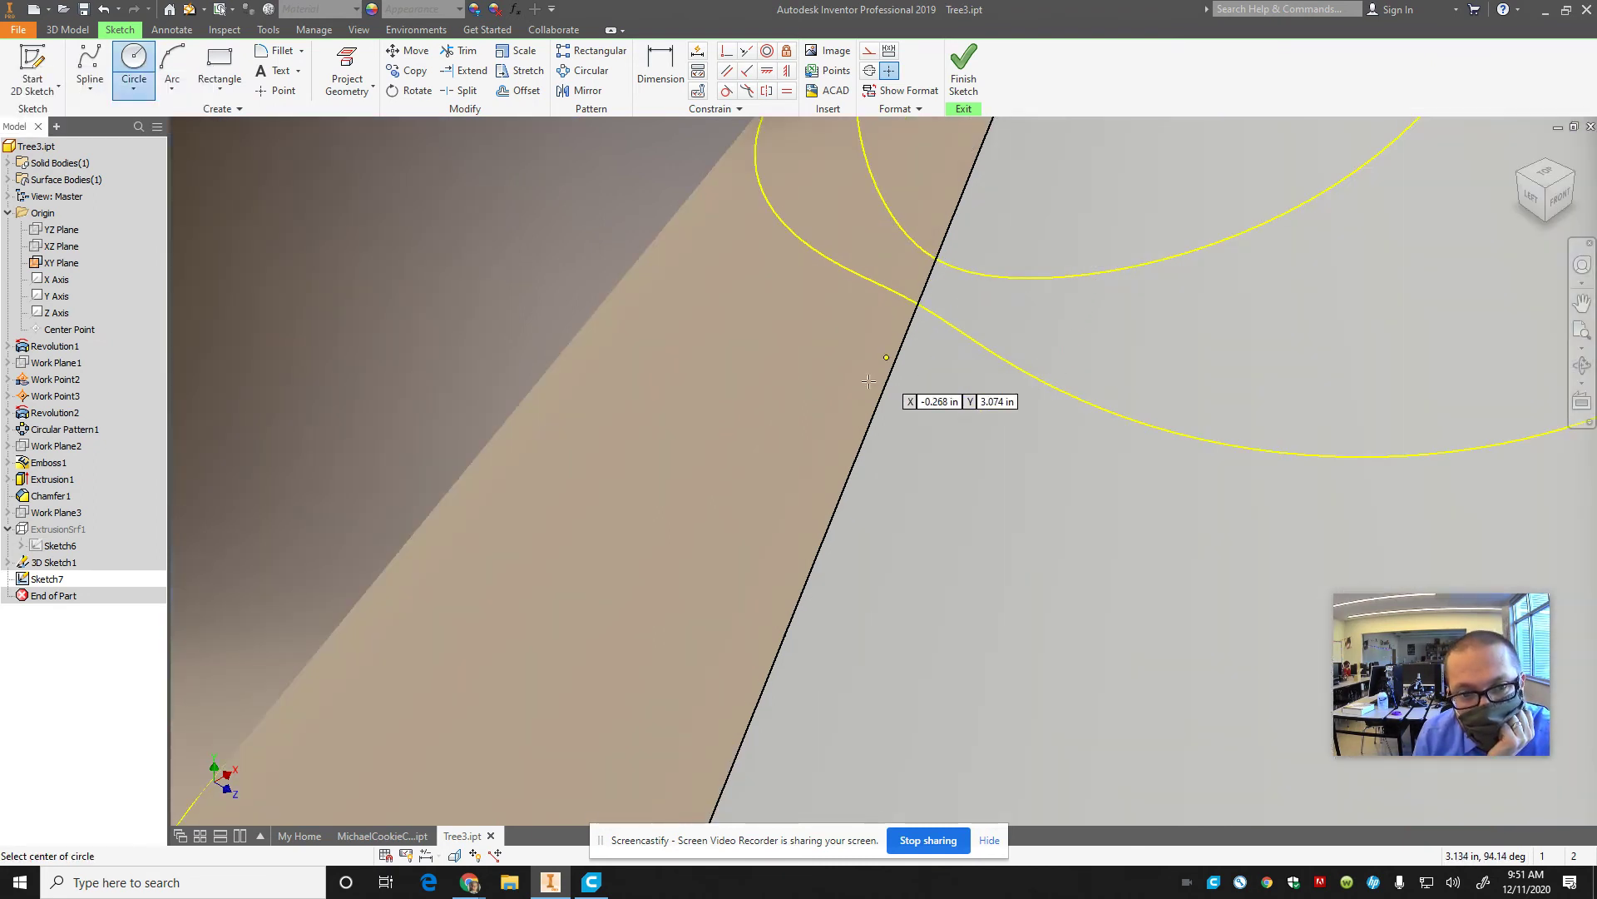
pyautogui.scroll(4, 915, 445)
pyautogui.scroll(-2, 1157, 315)
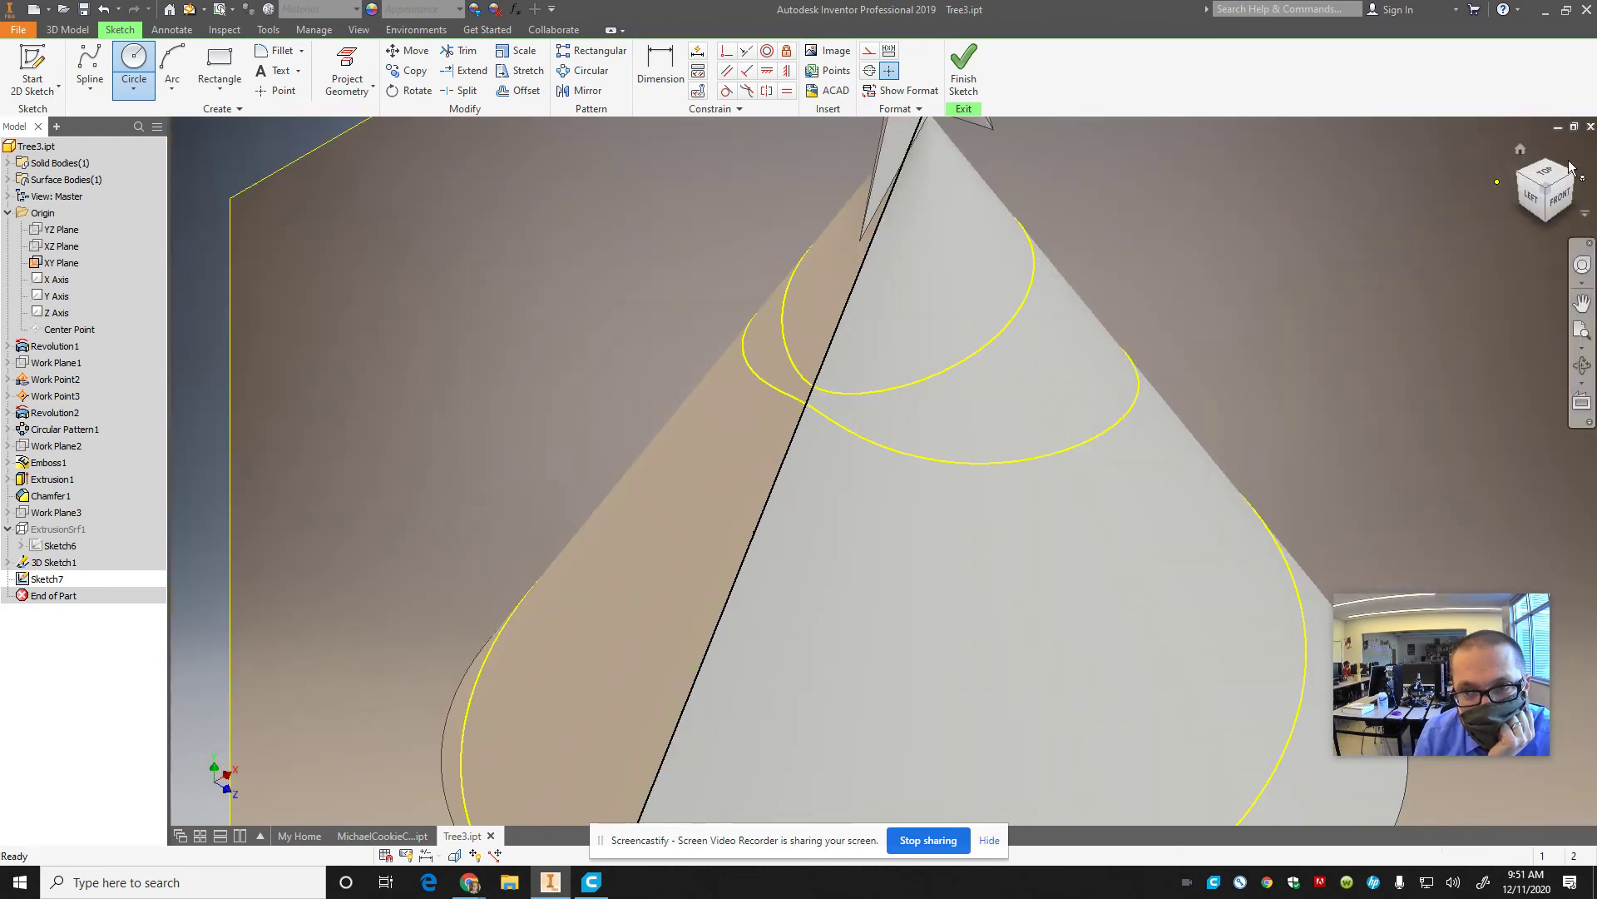
pyautogui.press('F6')
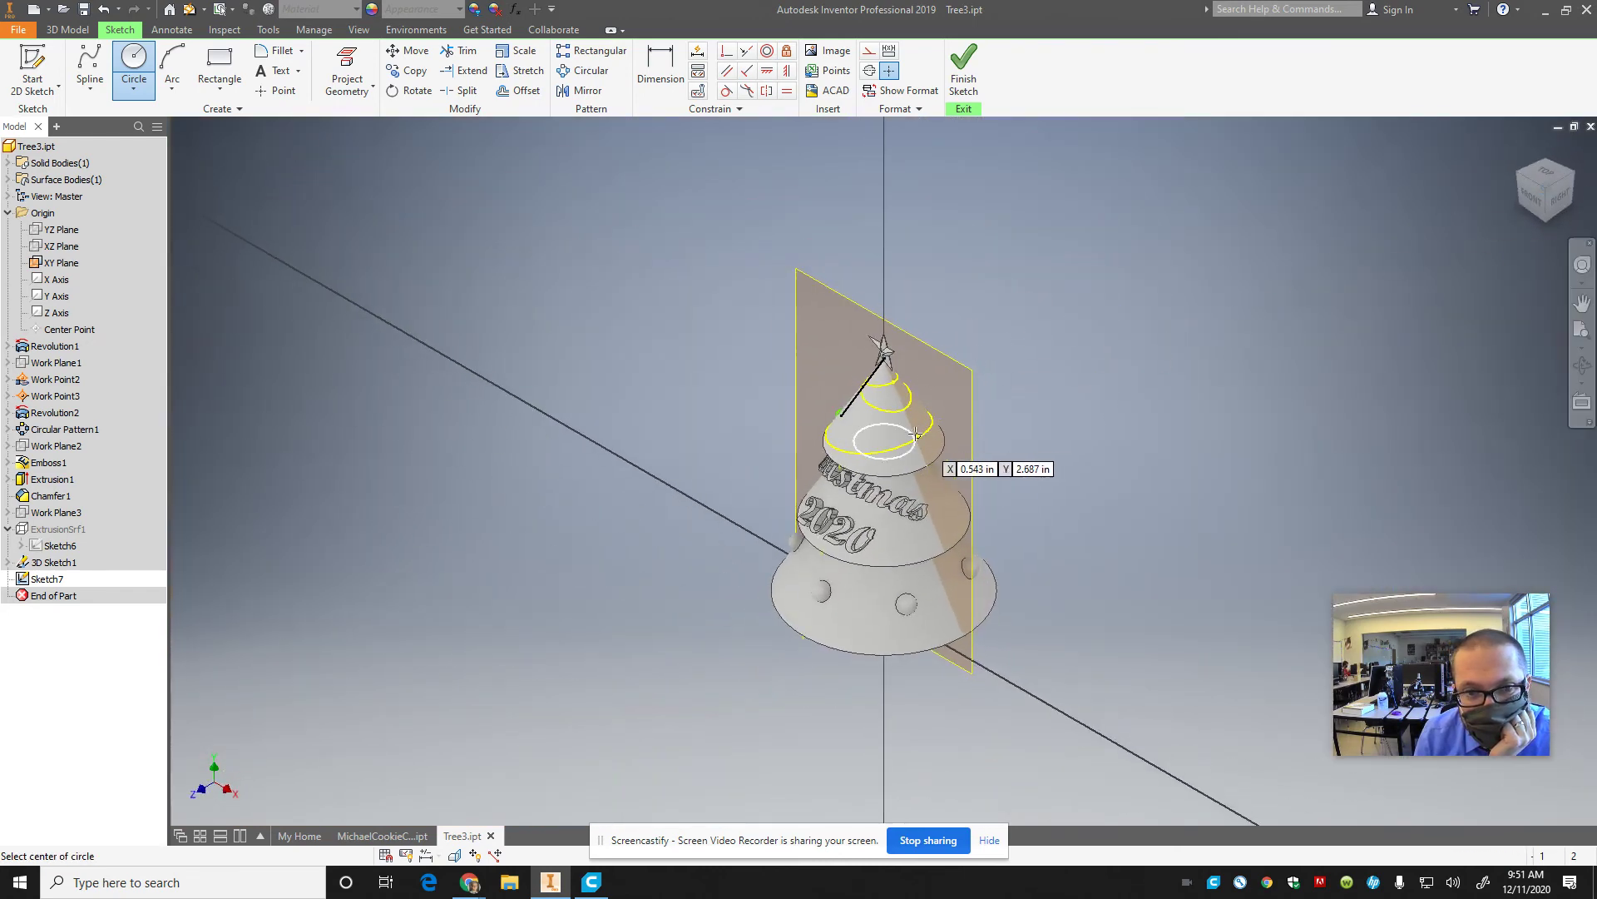
pyautogui.scroll(-3, 886, 416)
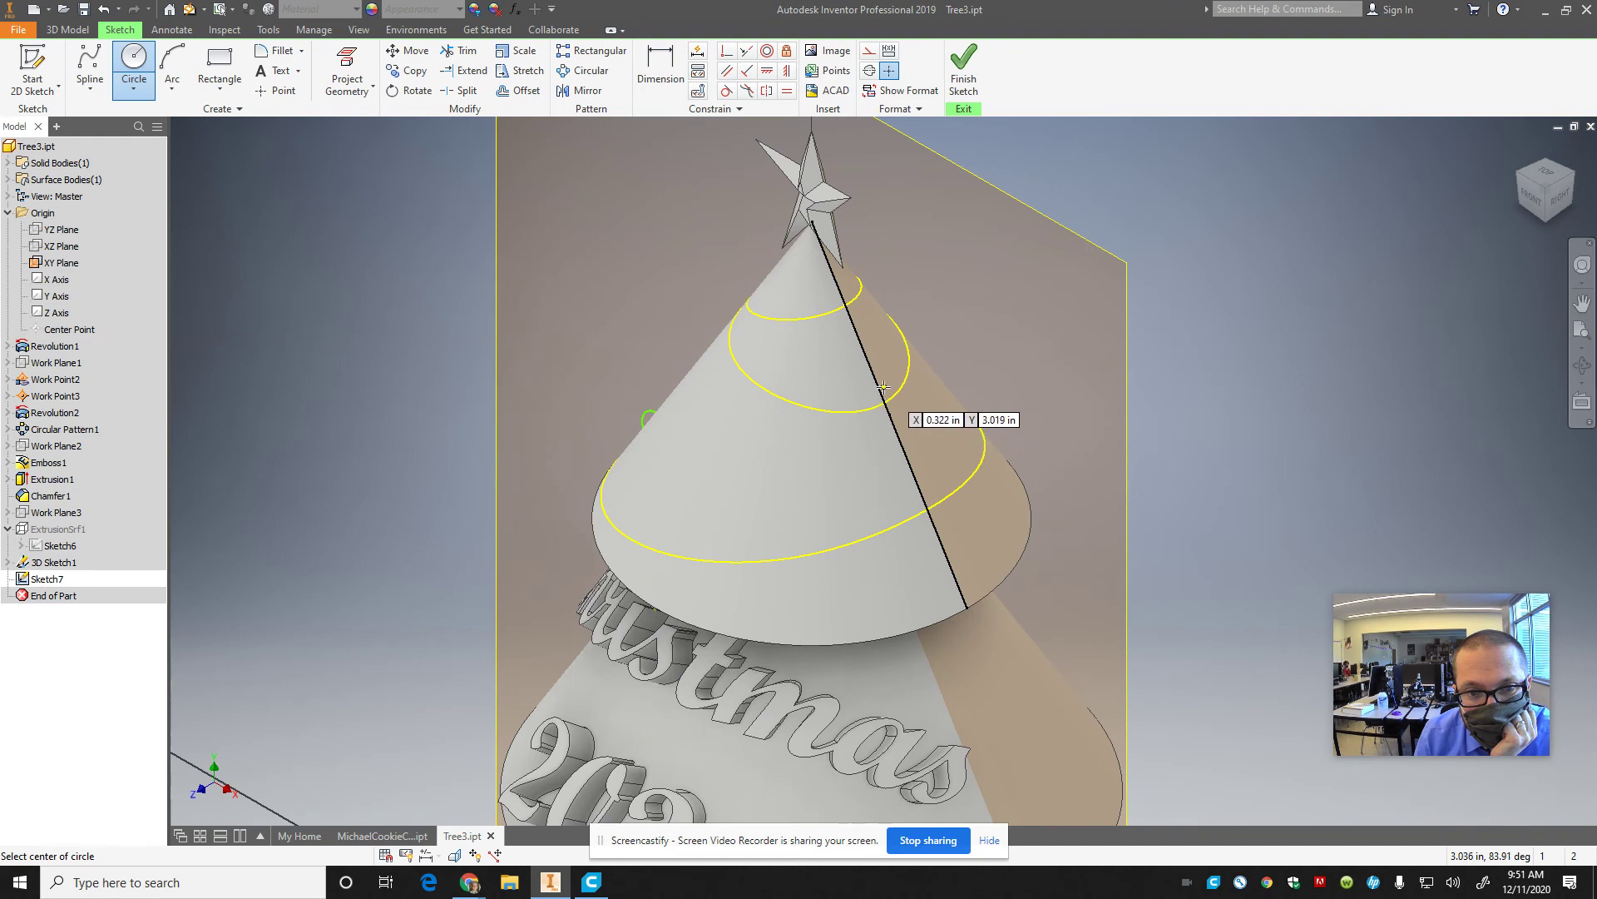
pyautogui.scroll(-3, 887, 405)
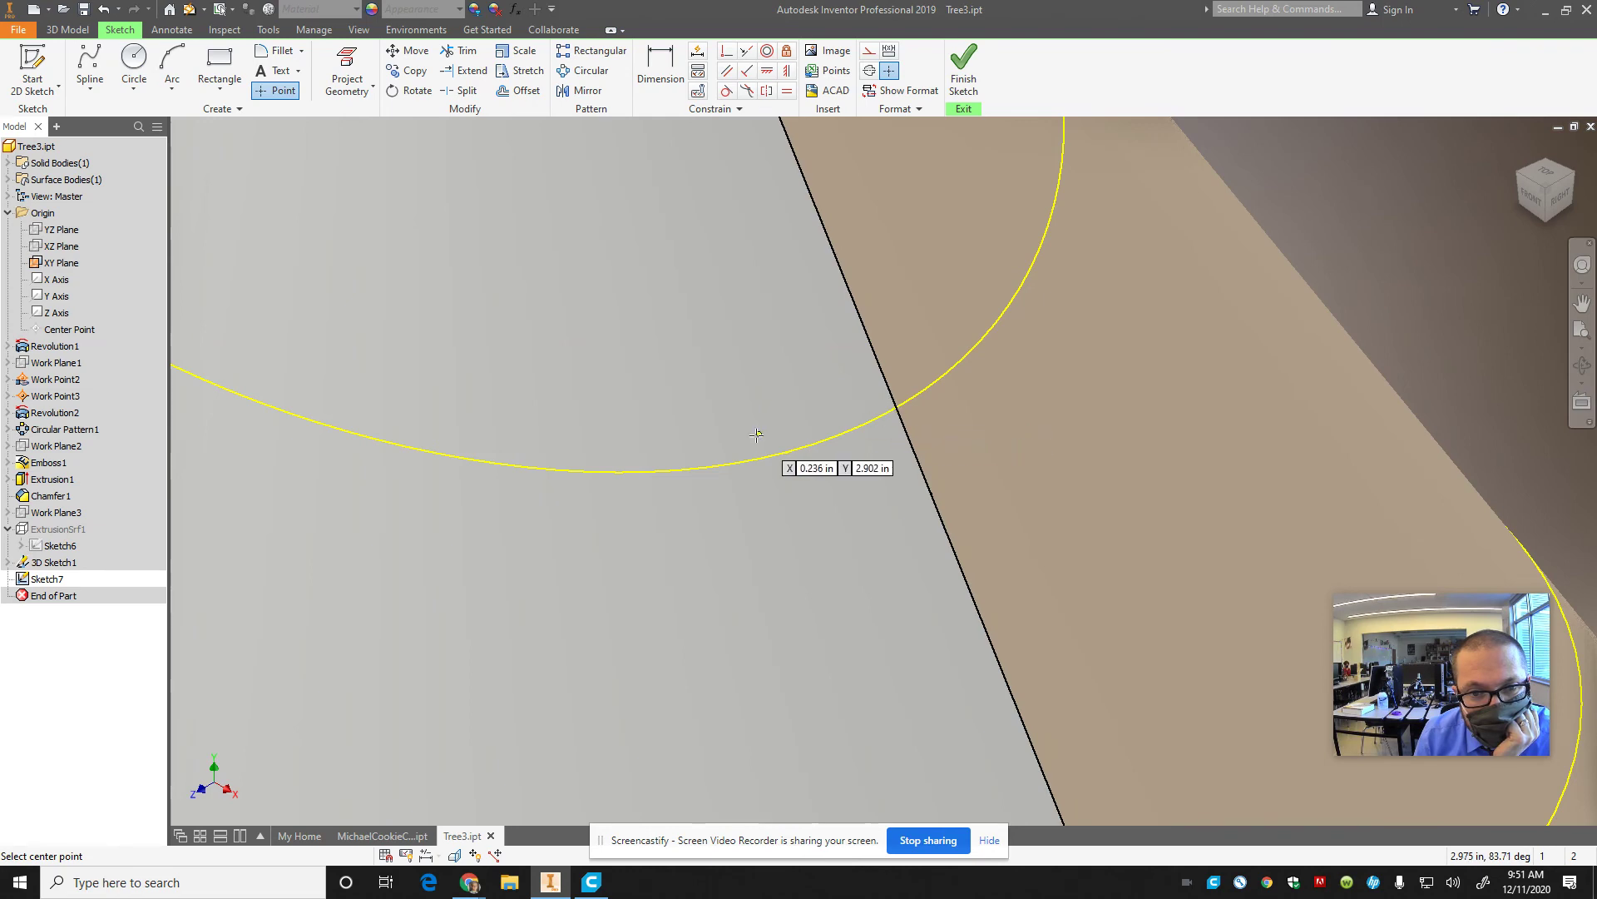
# - Project the upper intersection curve into the sketch
pyautogui.press('Escape')
pyautogui.press('Home')
pyautogui.scroll(3, 607, 387)
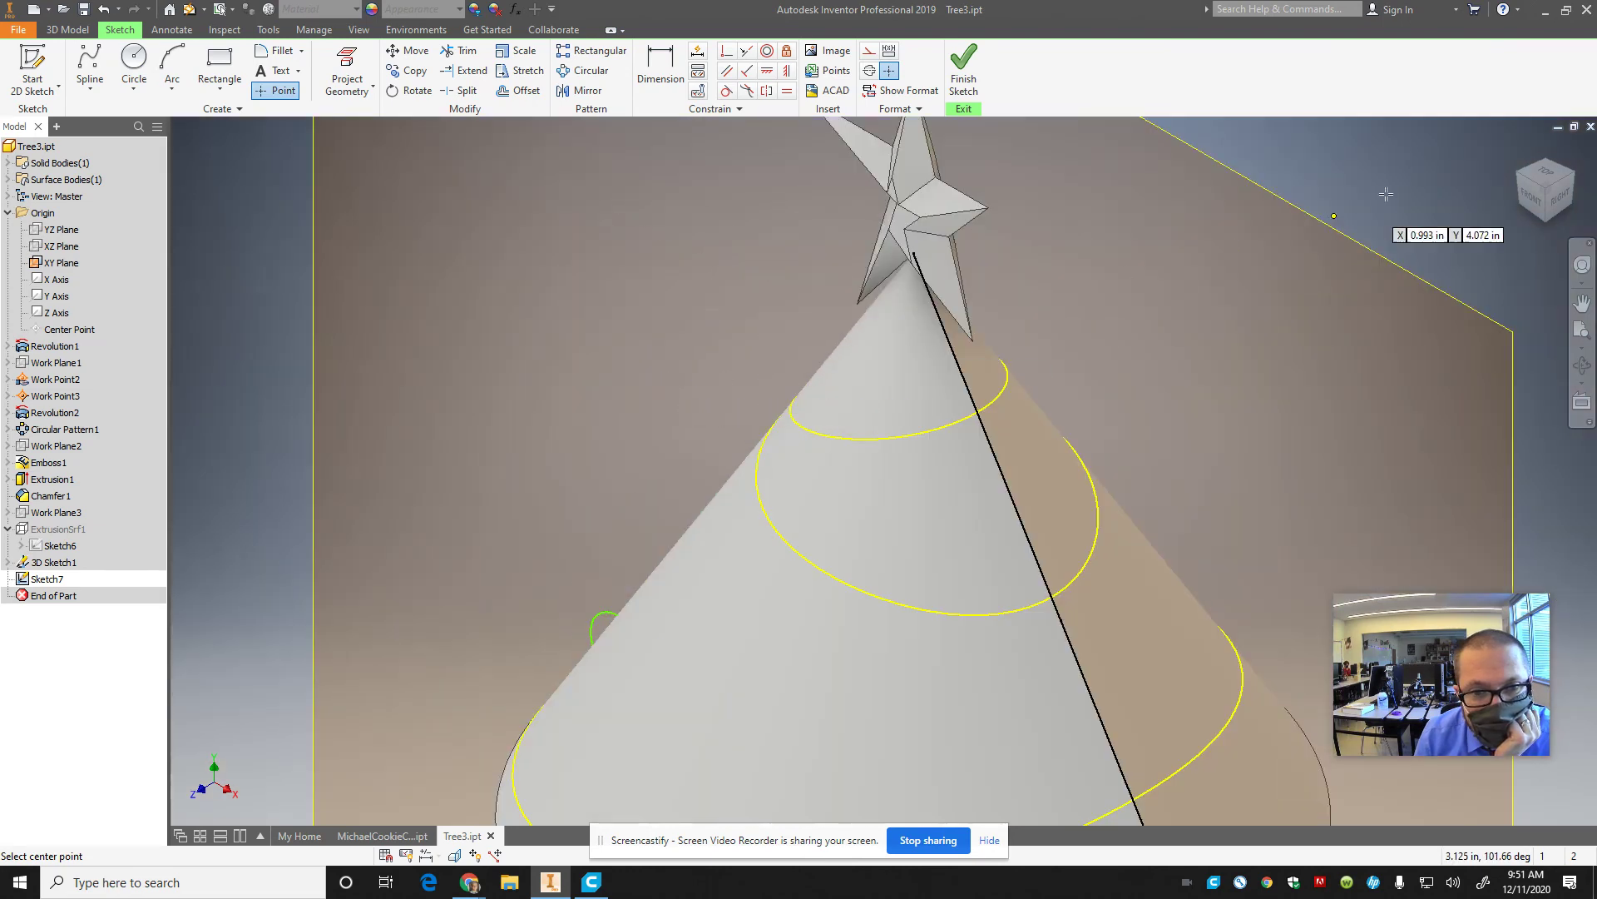
pyautogui.click(1521, 178)
pyautogui.scroll(5, 963, 365)
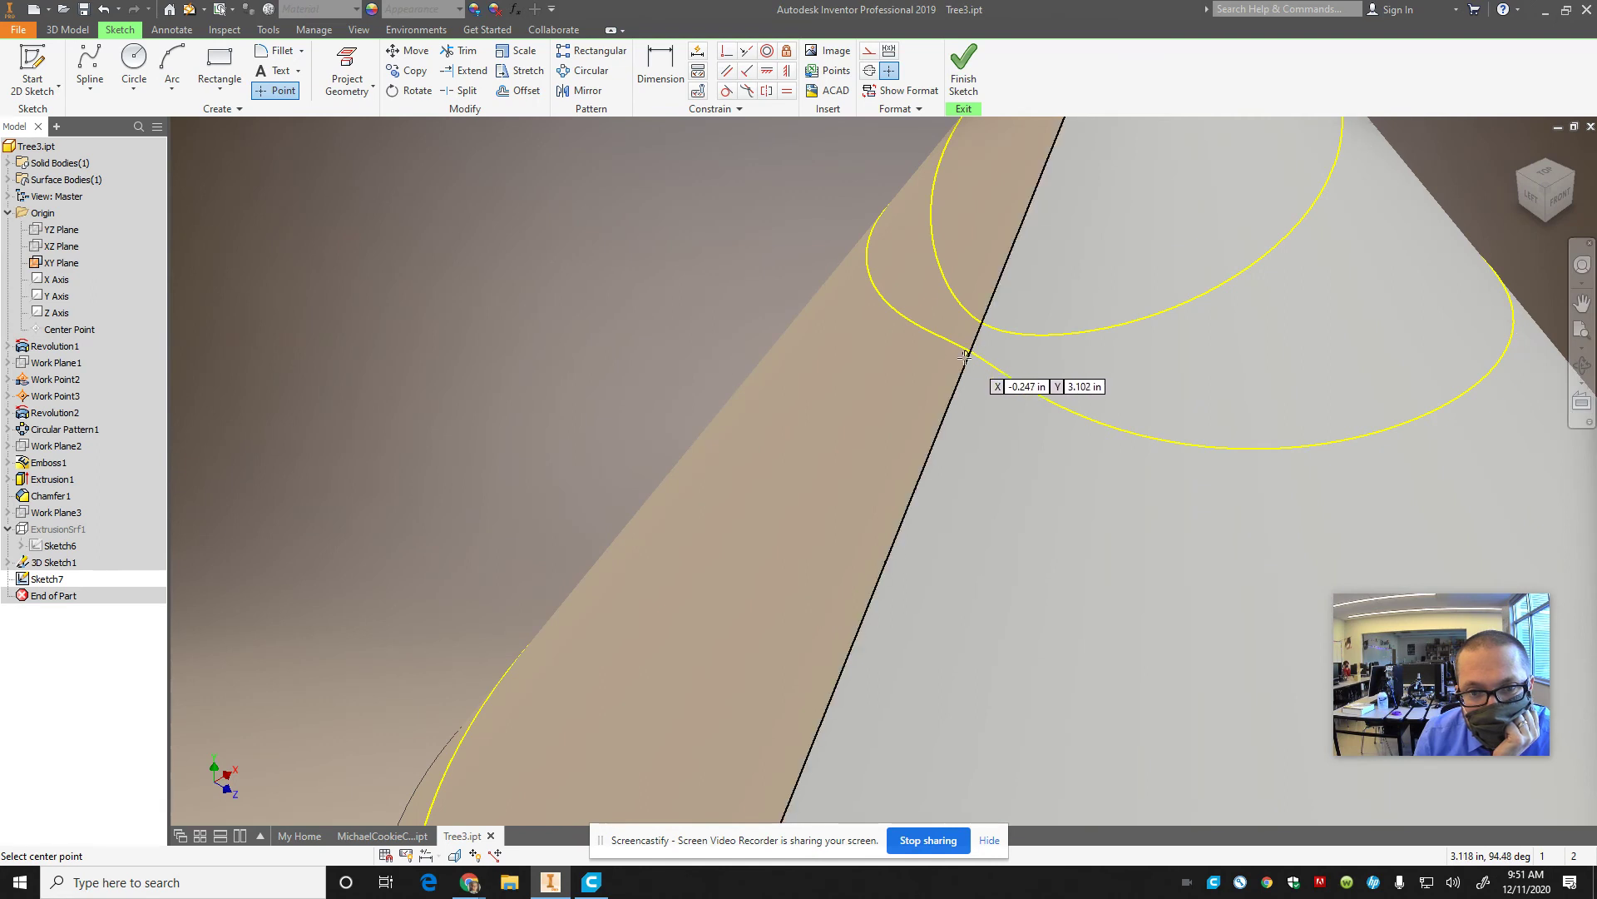
pyautogui.click(347, 71)
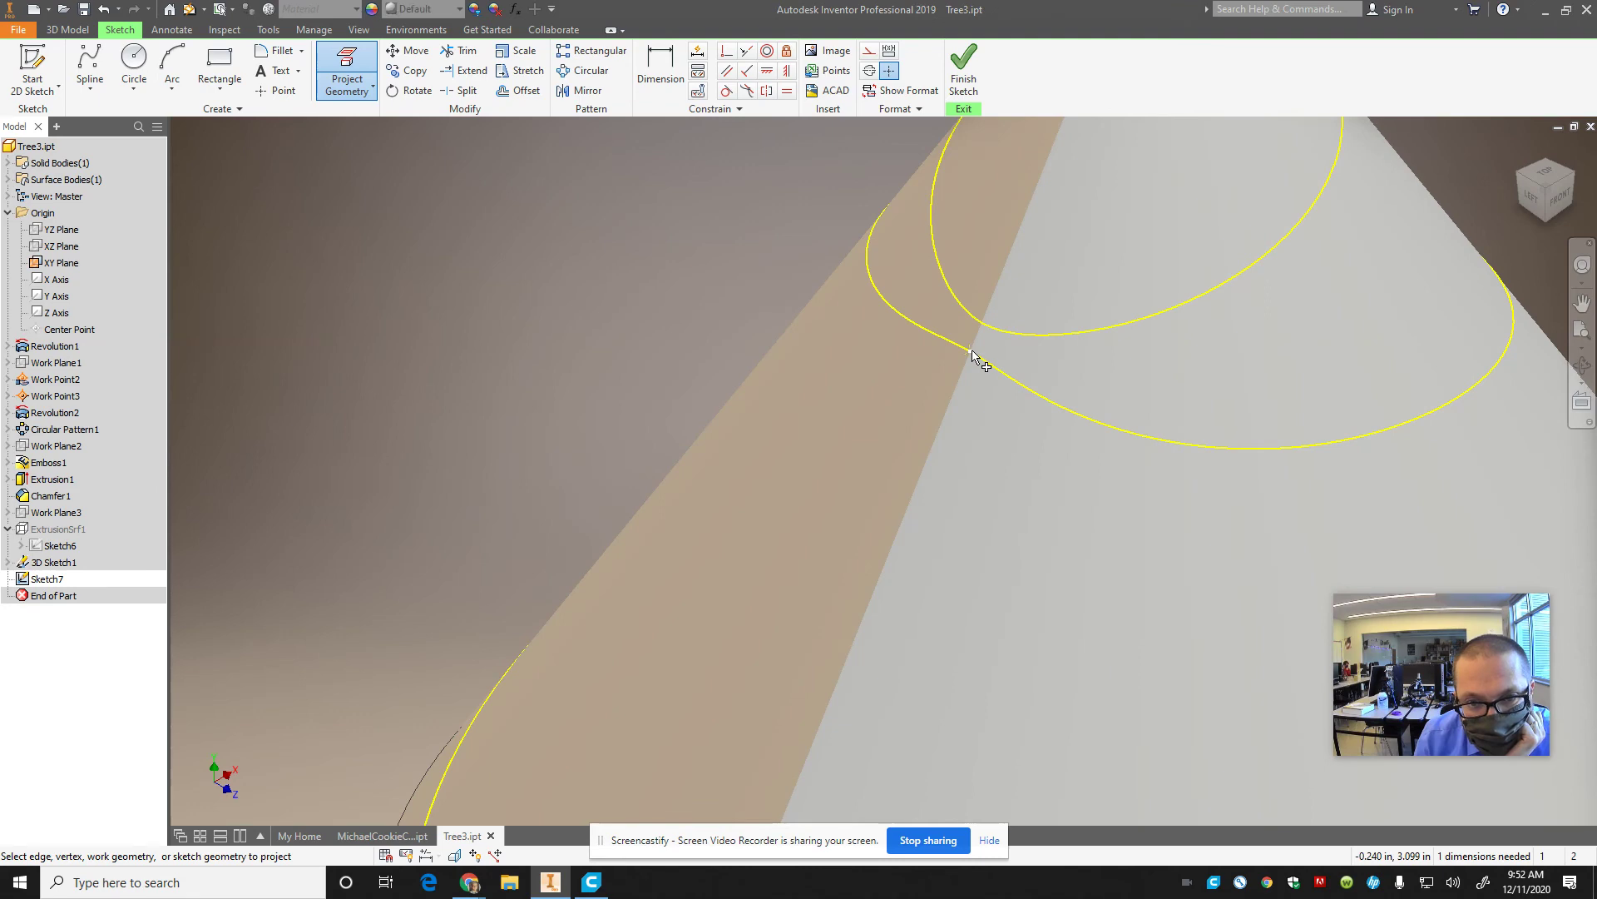
pyautogui.click(985, 326)
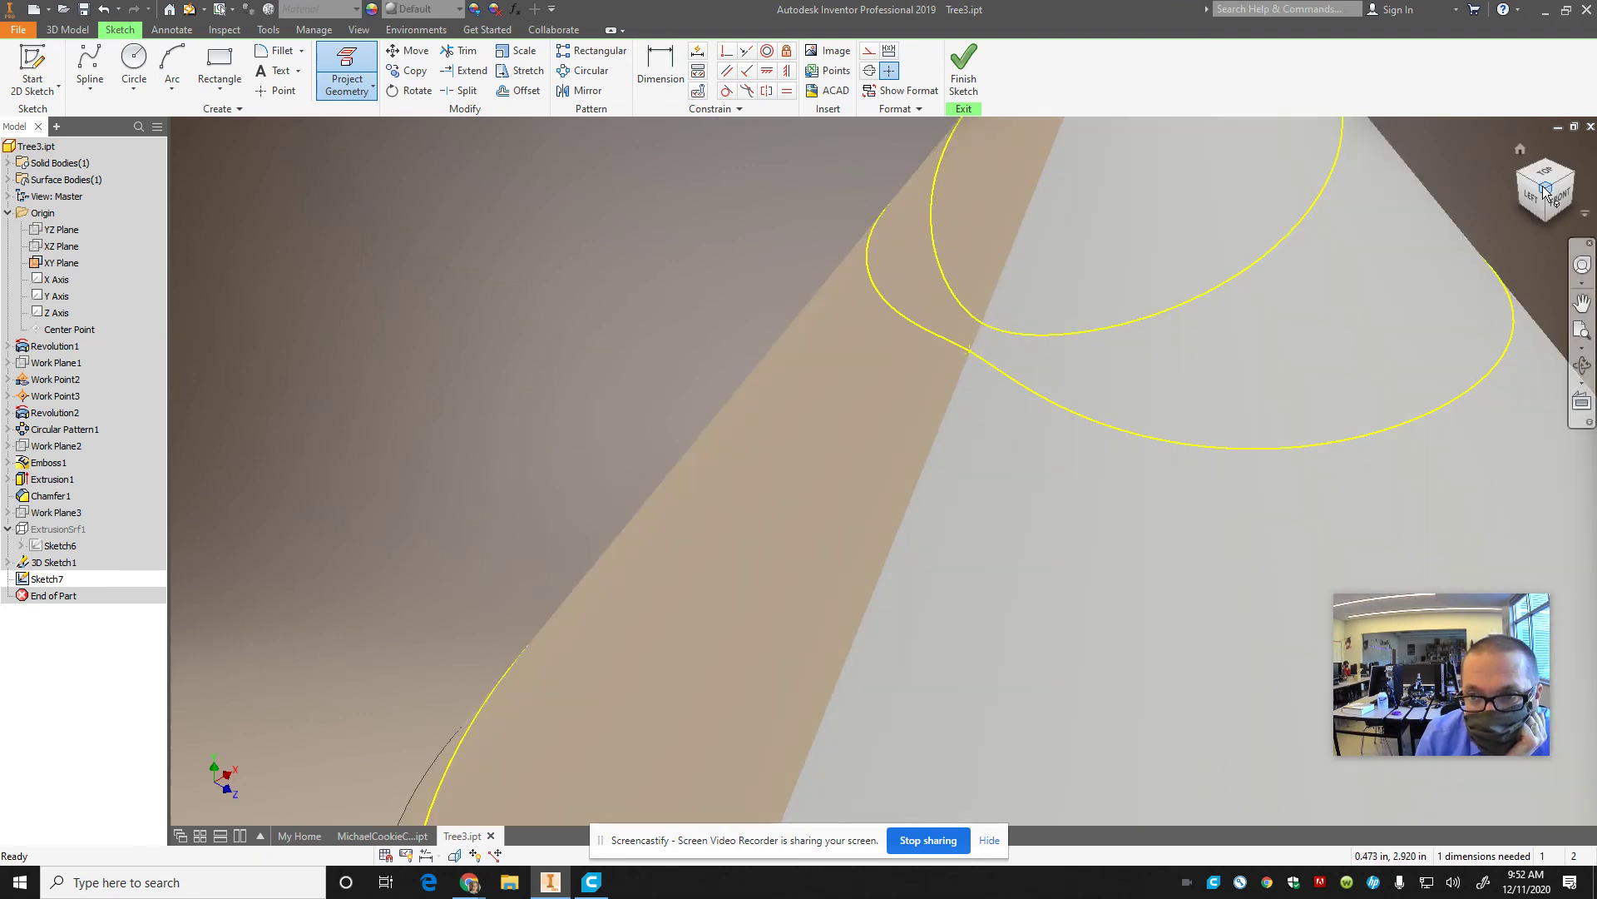
# - Draw a small profile circle where the upper curve meets the sketch plane
pyautogui.click(1571, 175)
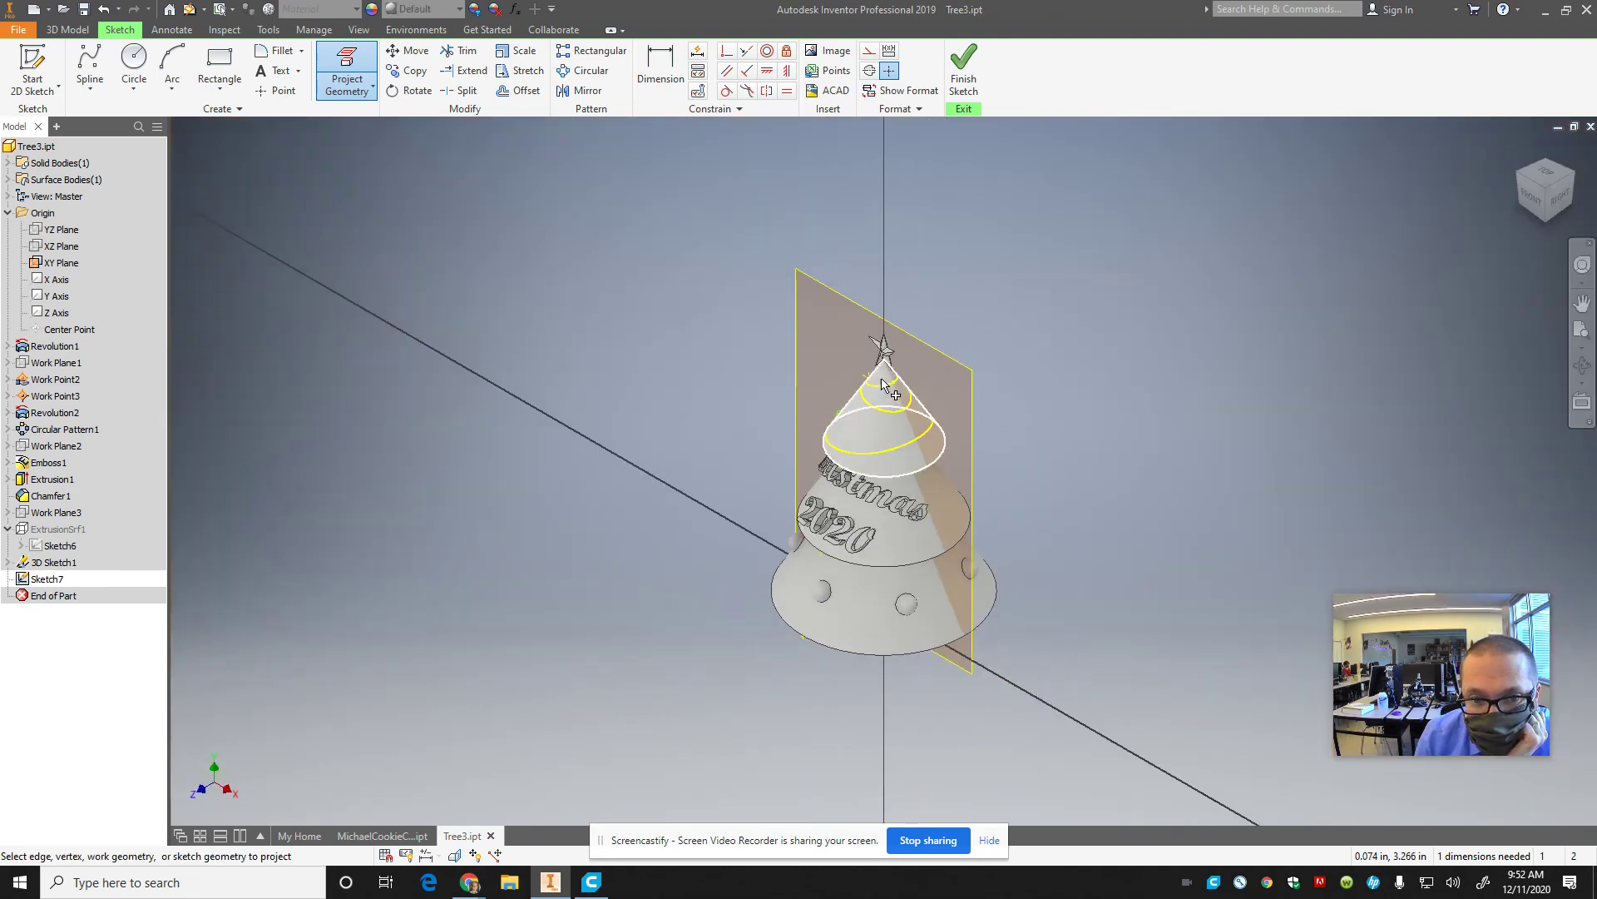
pyautogui.scroll(6, 959, 400)
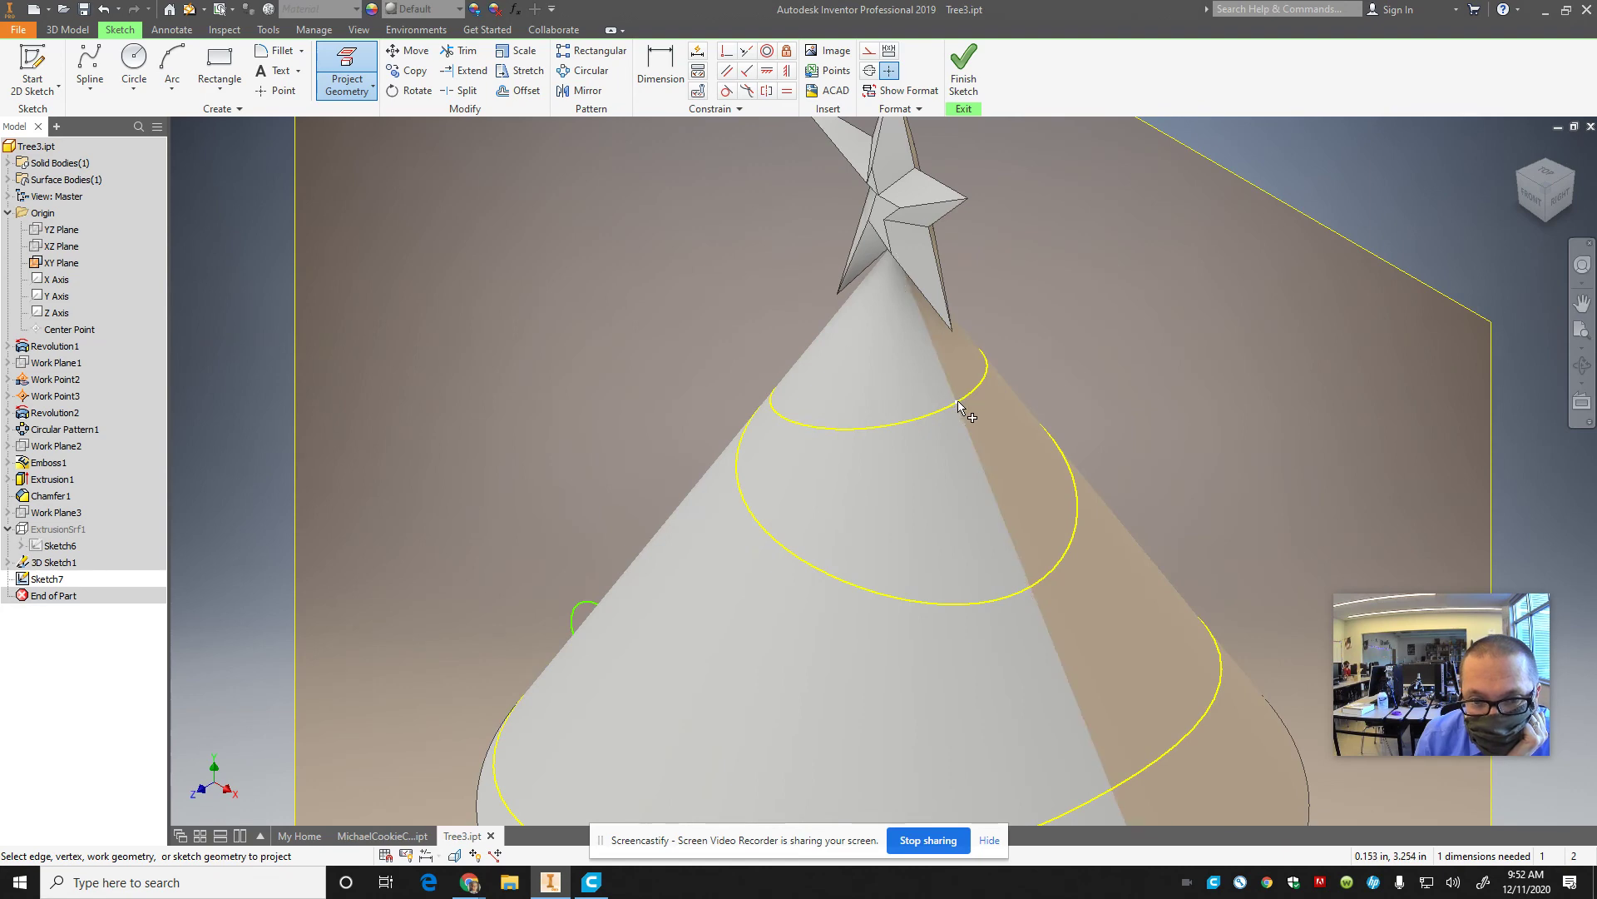
pyautogui.scroll(-6, 785, 411)
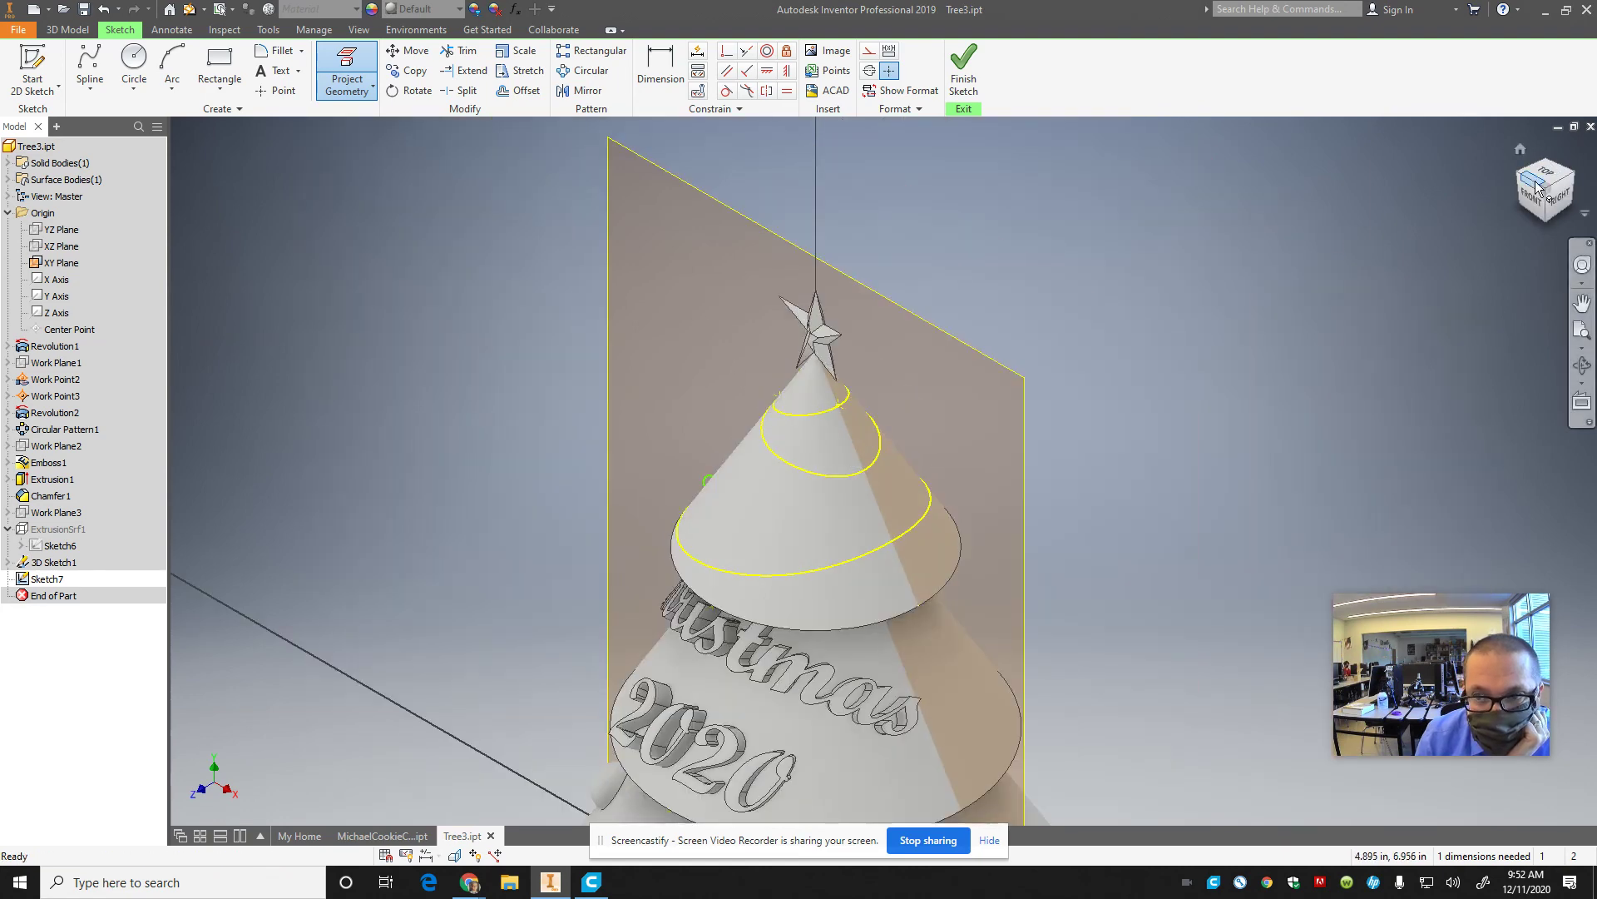
pyautogui.click(1533, 186)
pyautogui.scroll(5, 880, 405)
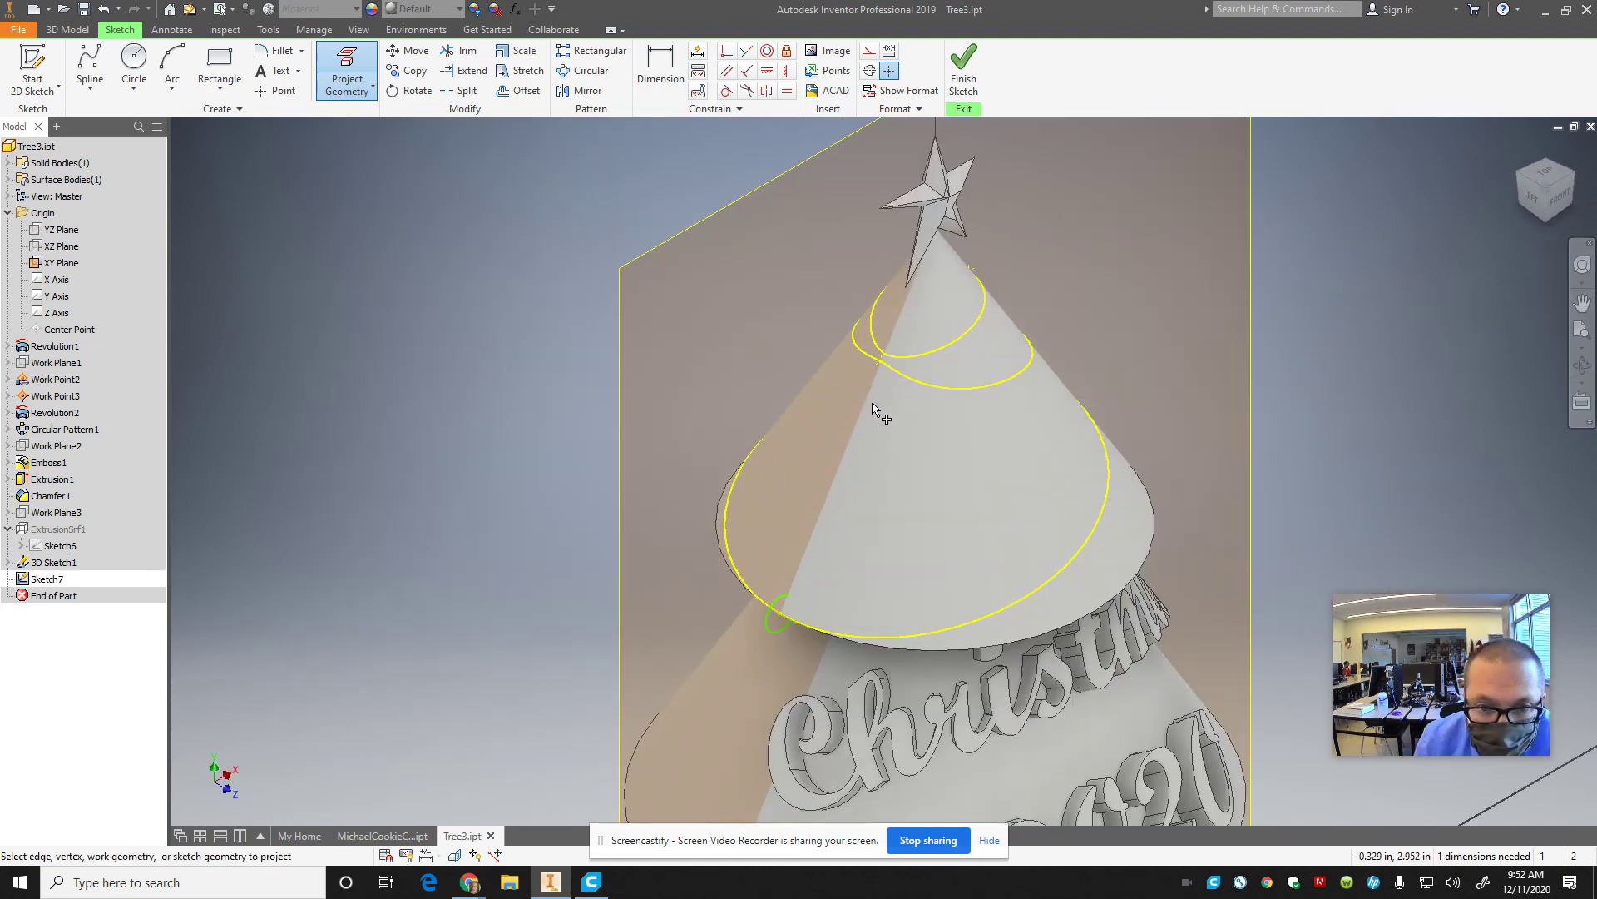
pyautogui.scroll(3, 878, 403)
pyautogui.press('c')
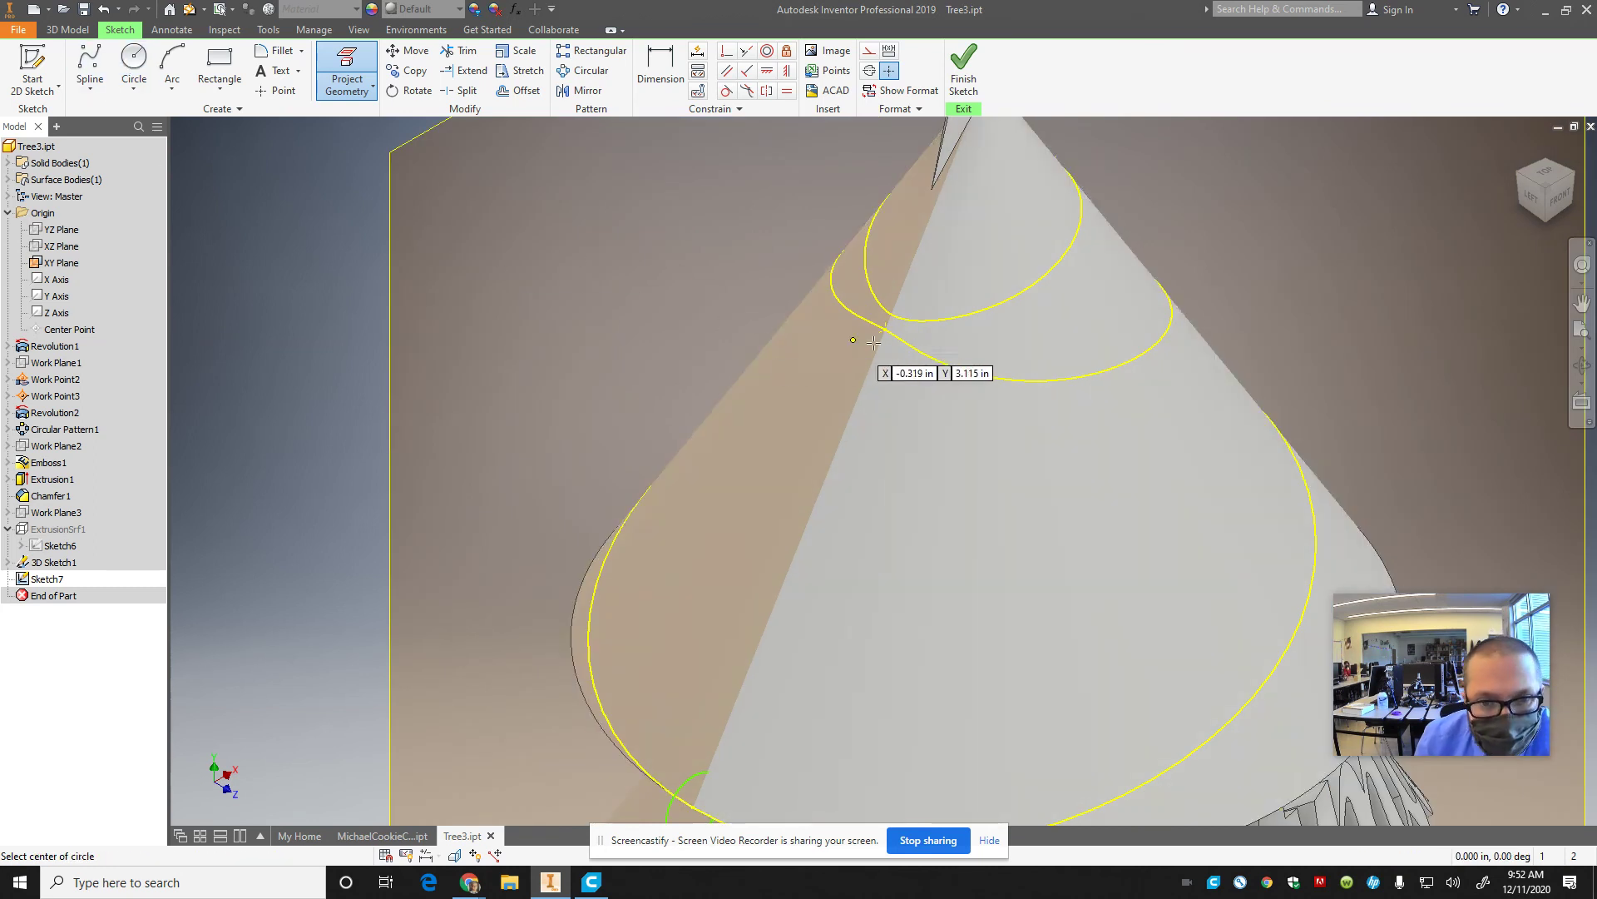
pyautogui.click(884, 331)
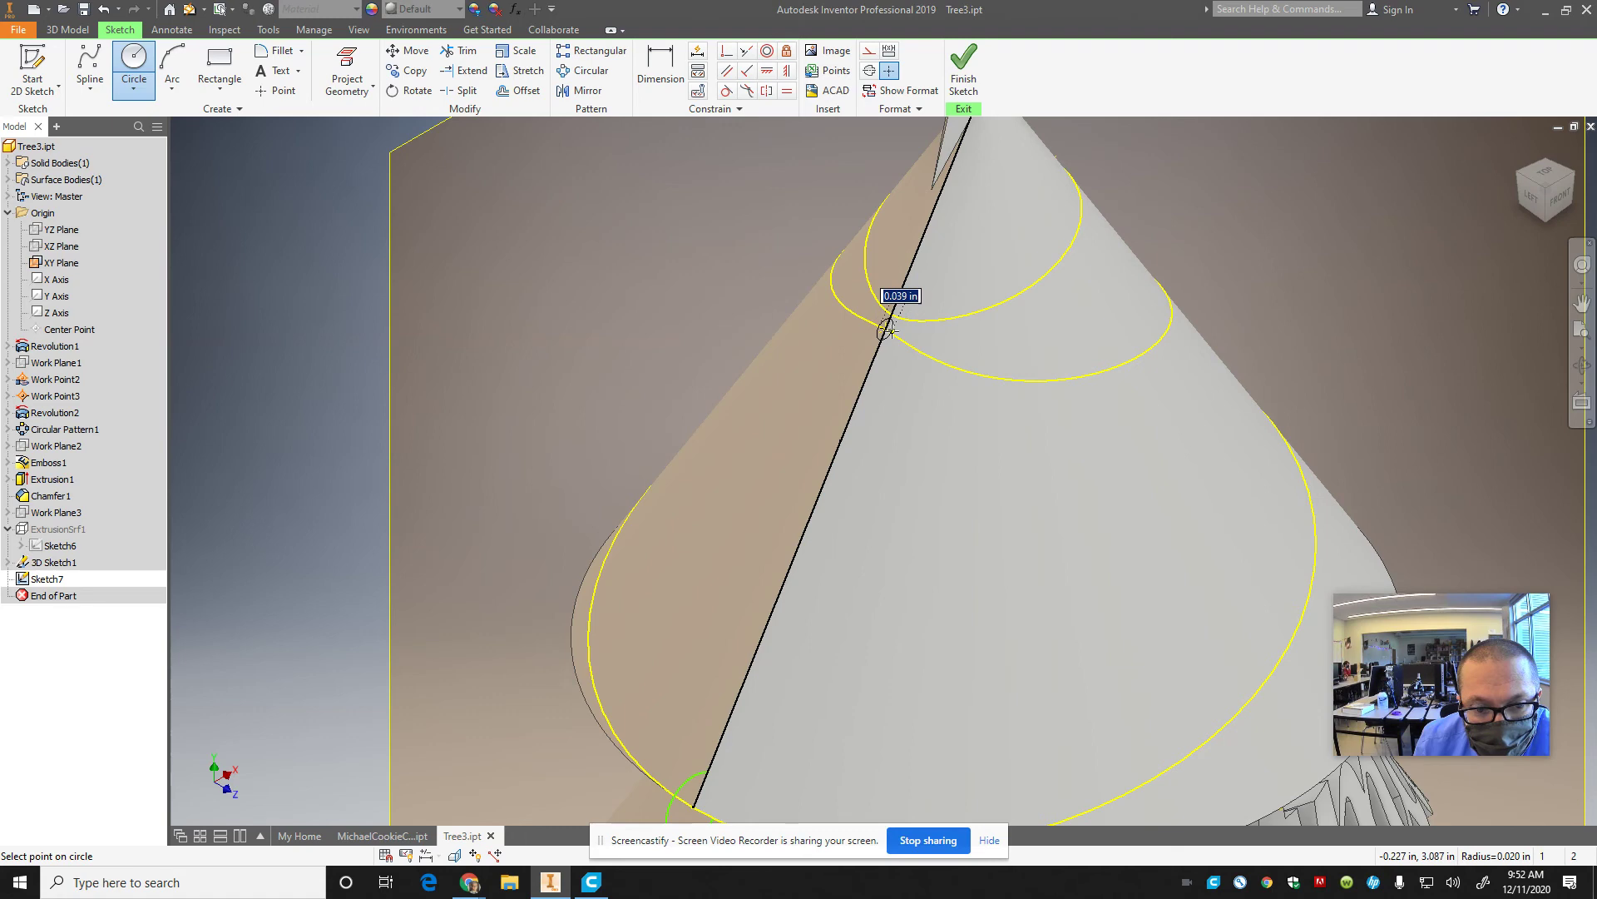
pyautogui.click(890, 330)
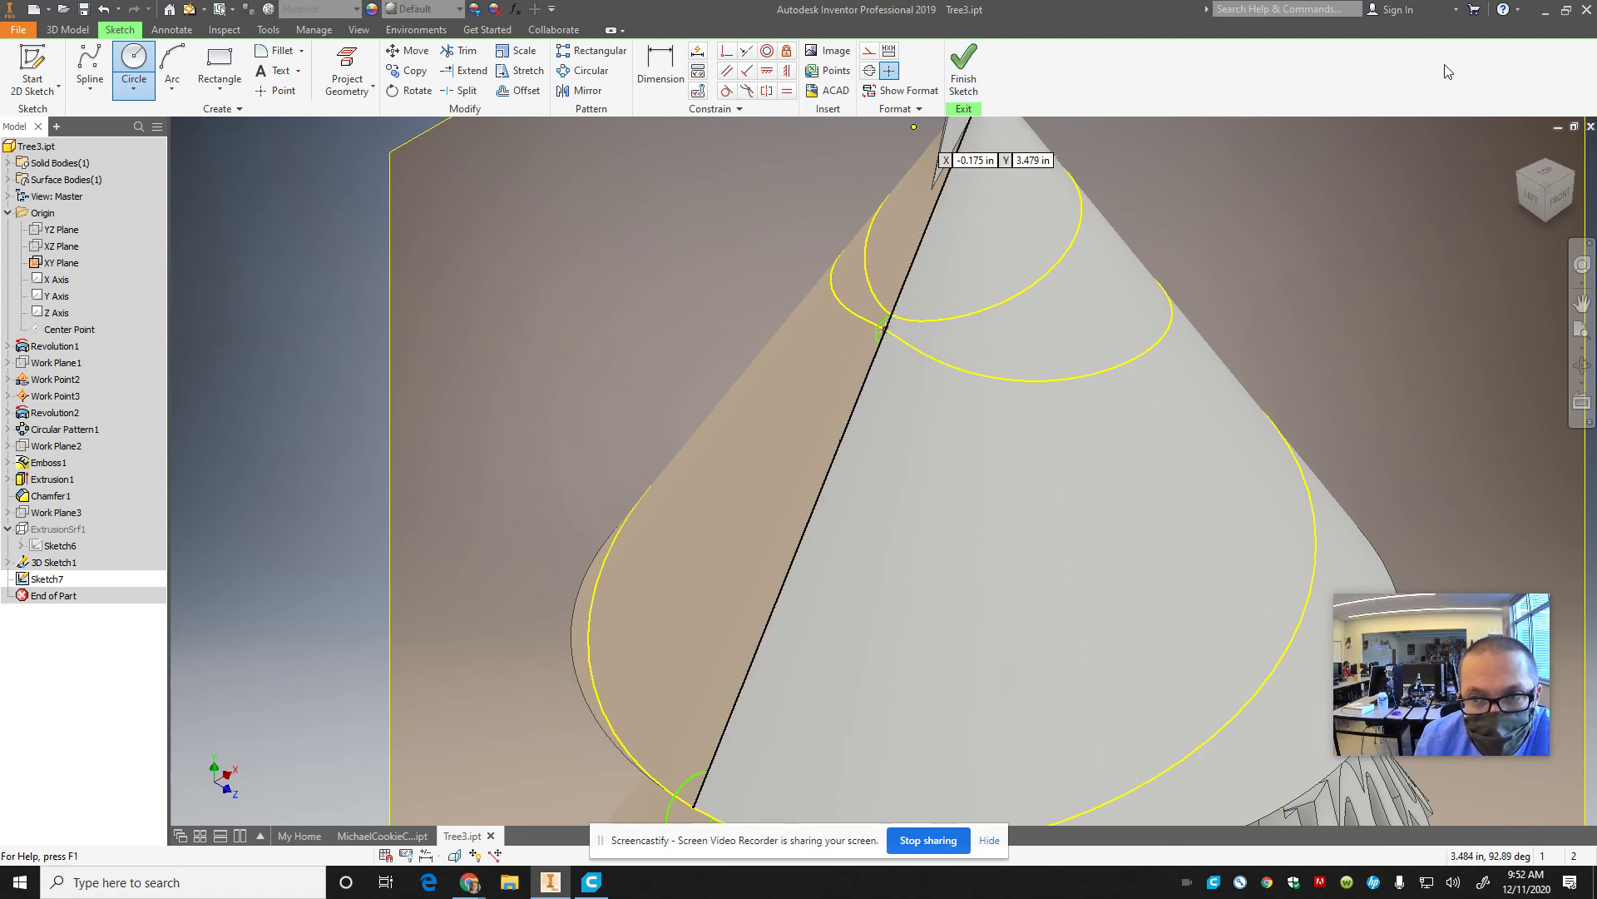
# - Draw another small profile circle centred on the cone's edge line
pyautogui.click(1581, 179)
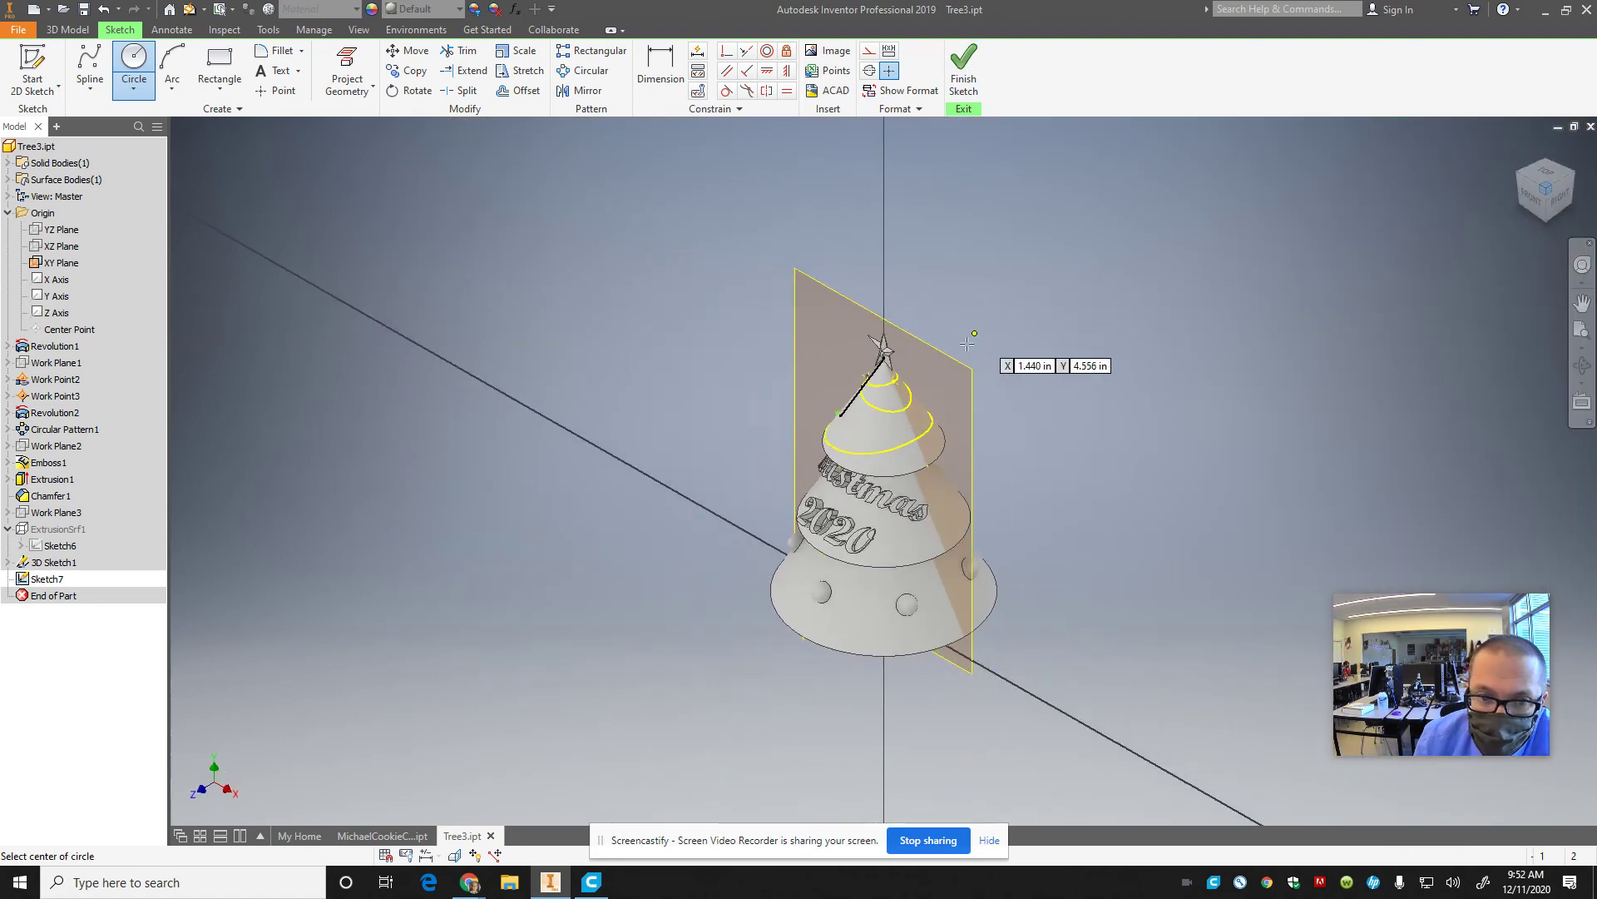
pyautogui.scroll(5, 882, 350)
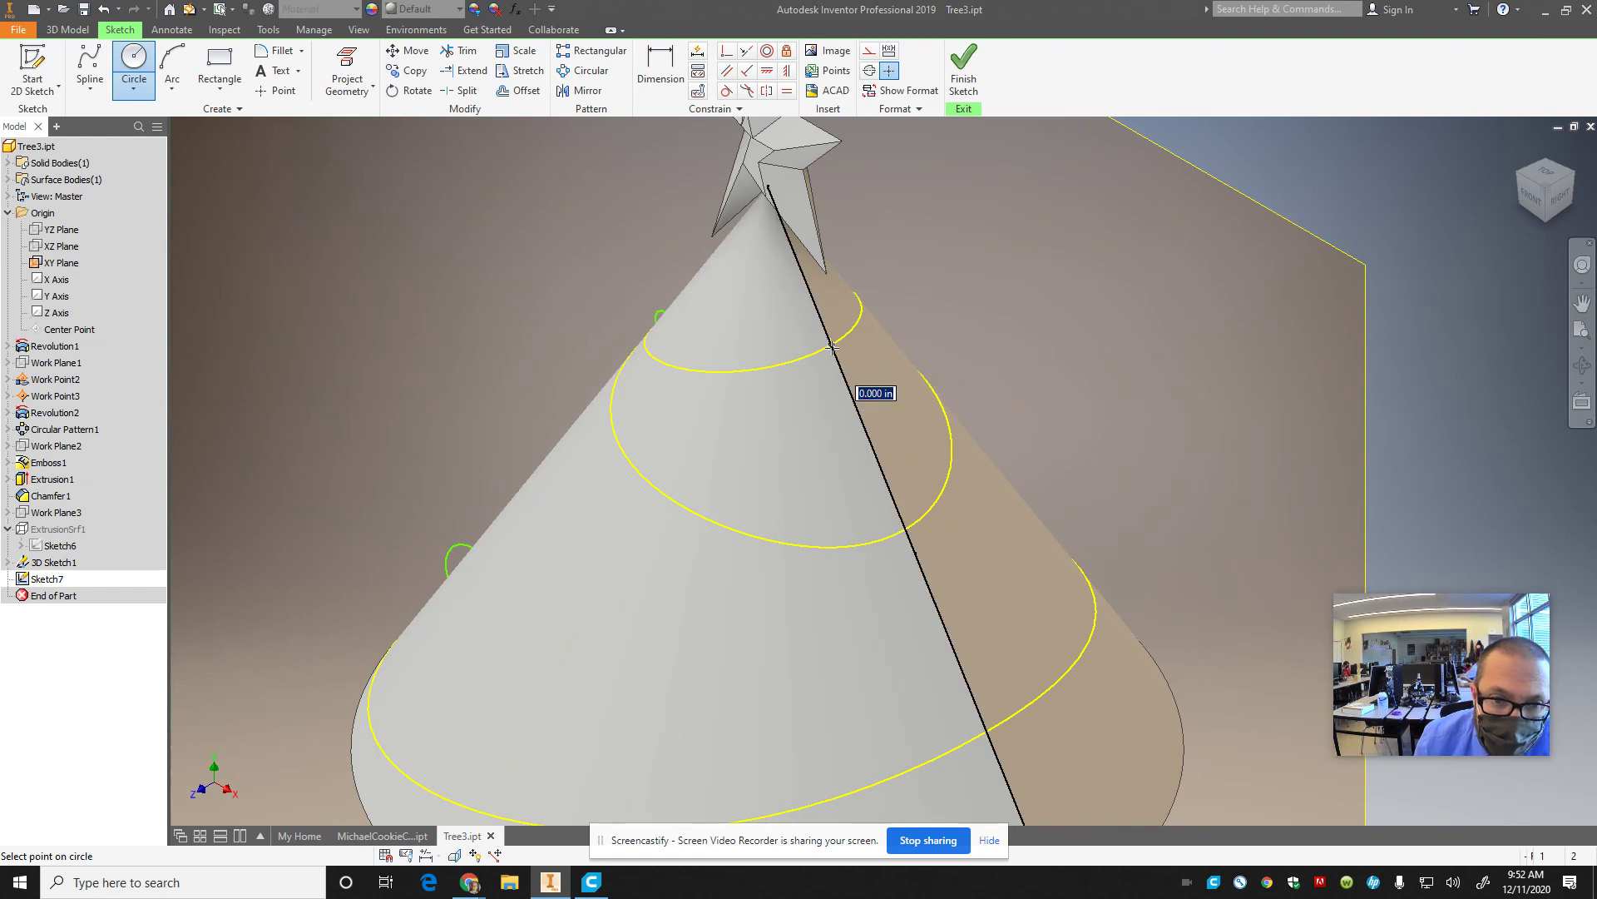
pyautogui.click(833, 342)
pyautogui.click(840, 353)
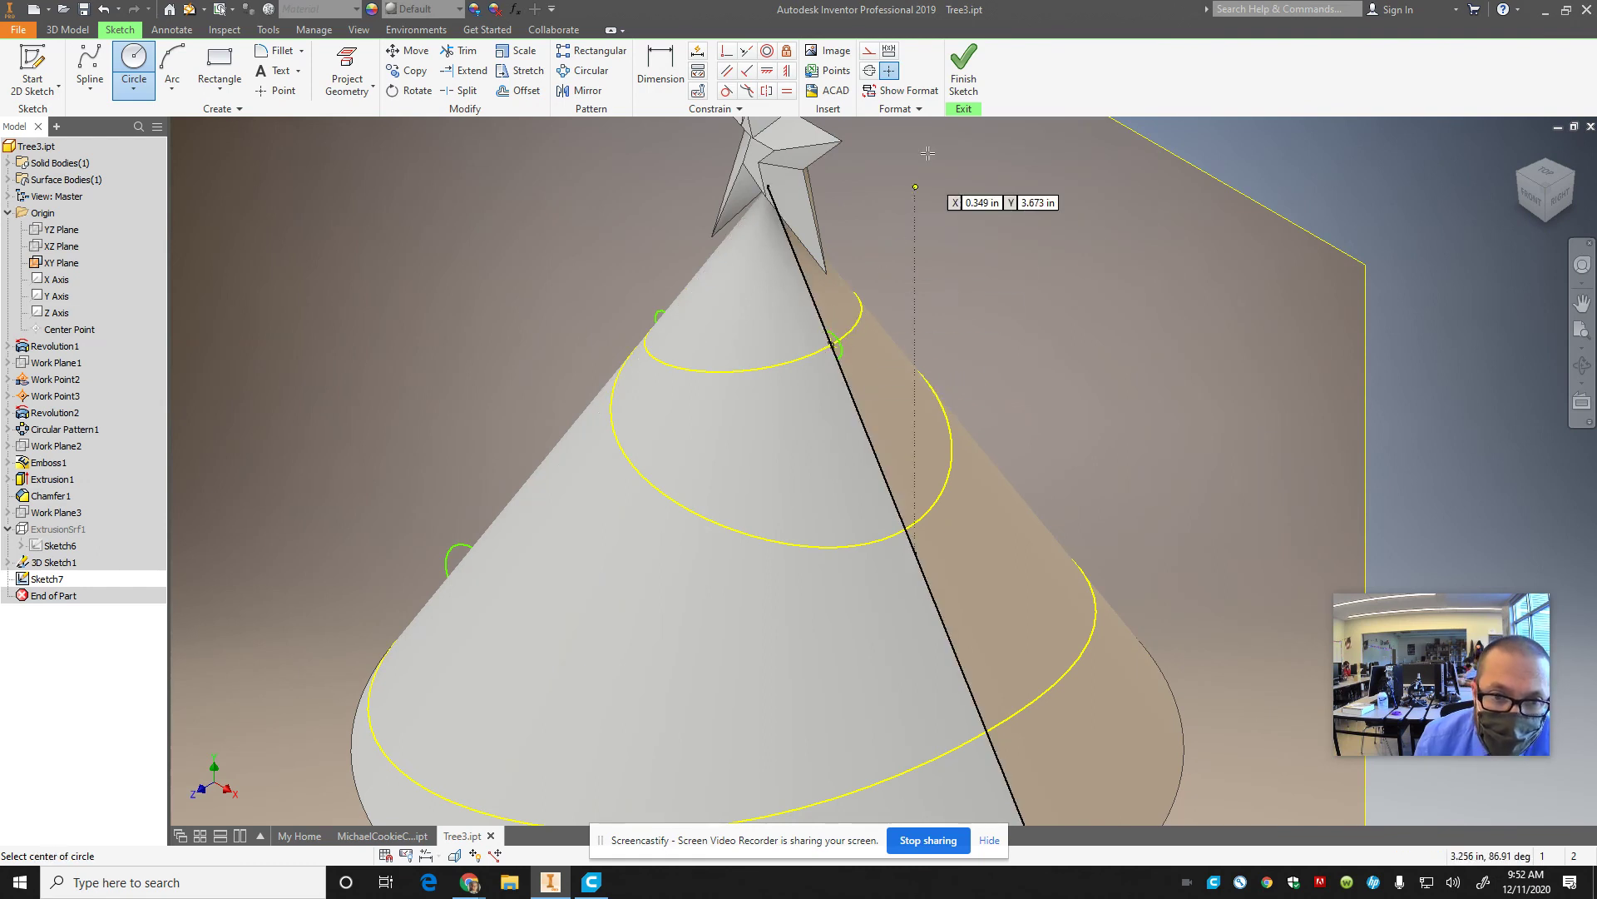
# - Finish the sketch and sweep the small circle along the ring curve to create the Sweep1 tube
pyautogui.click(963, 66)
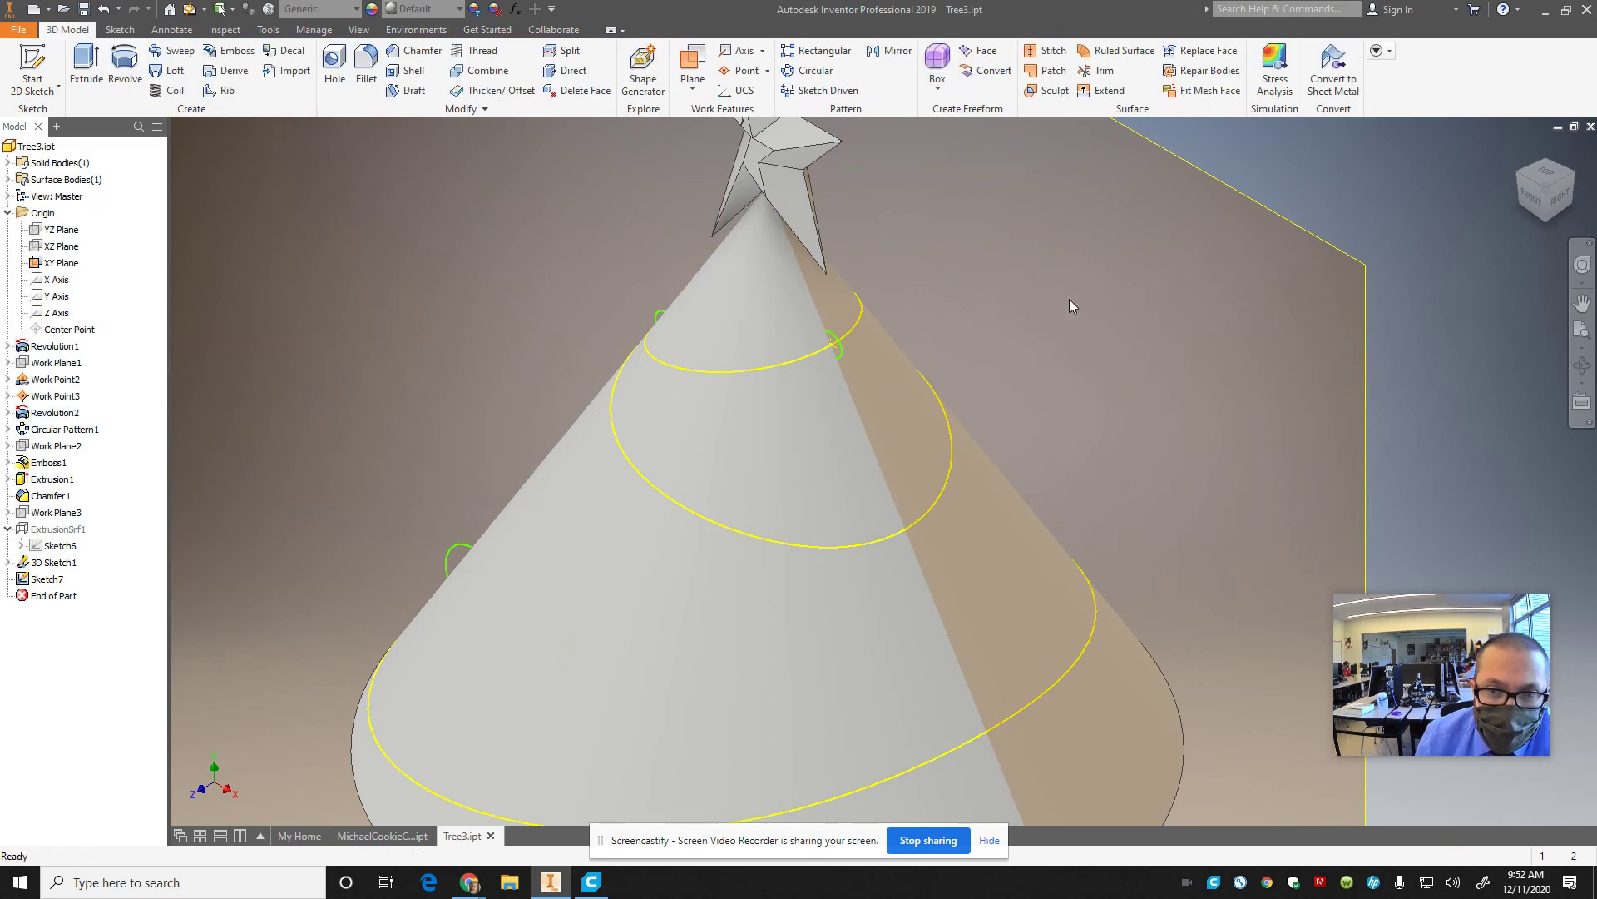
pyautogui.click(1519, 151)
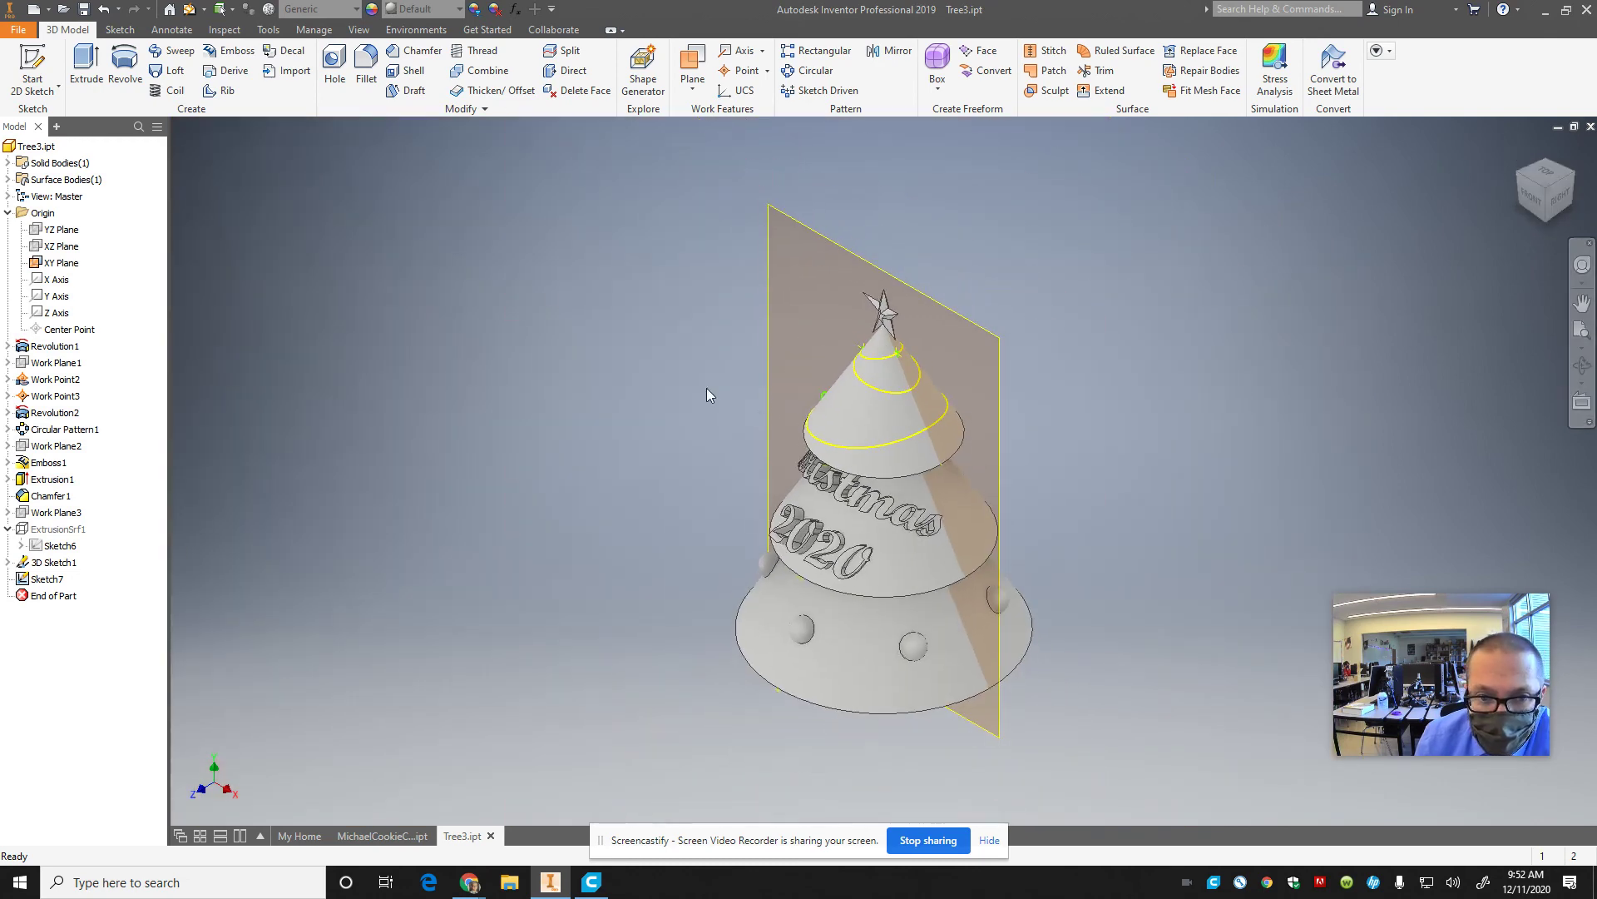
pyautogui.click(172, 51)
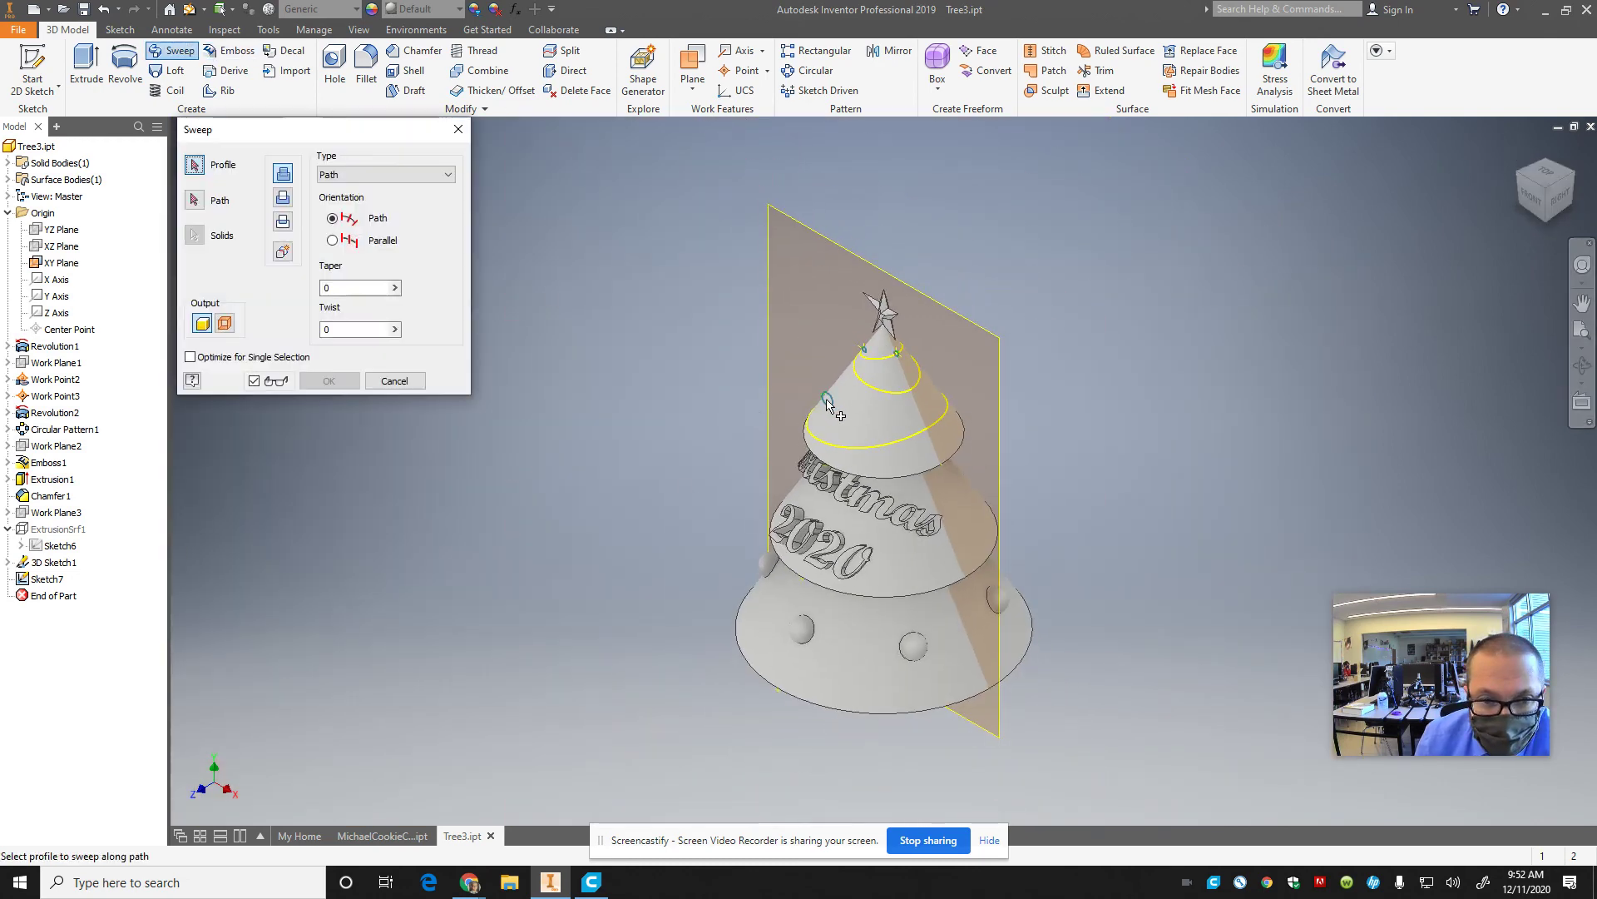
pyautogui.click(1514, 190)
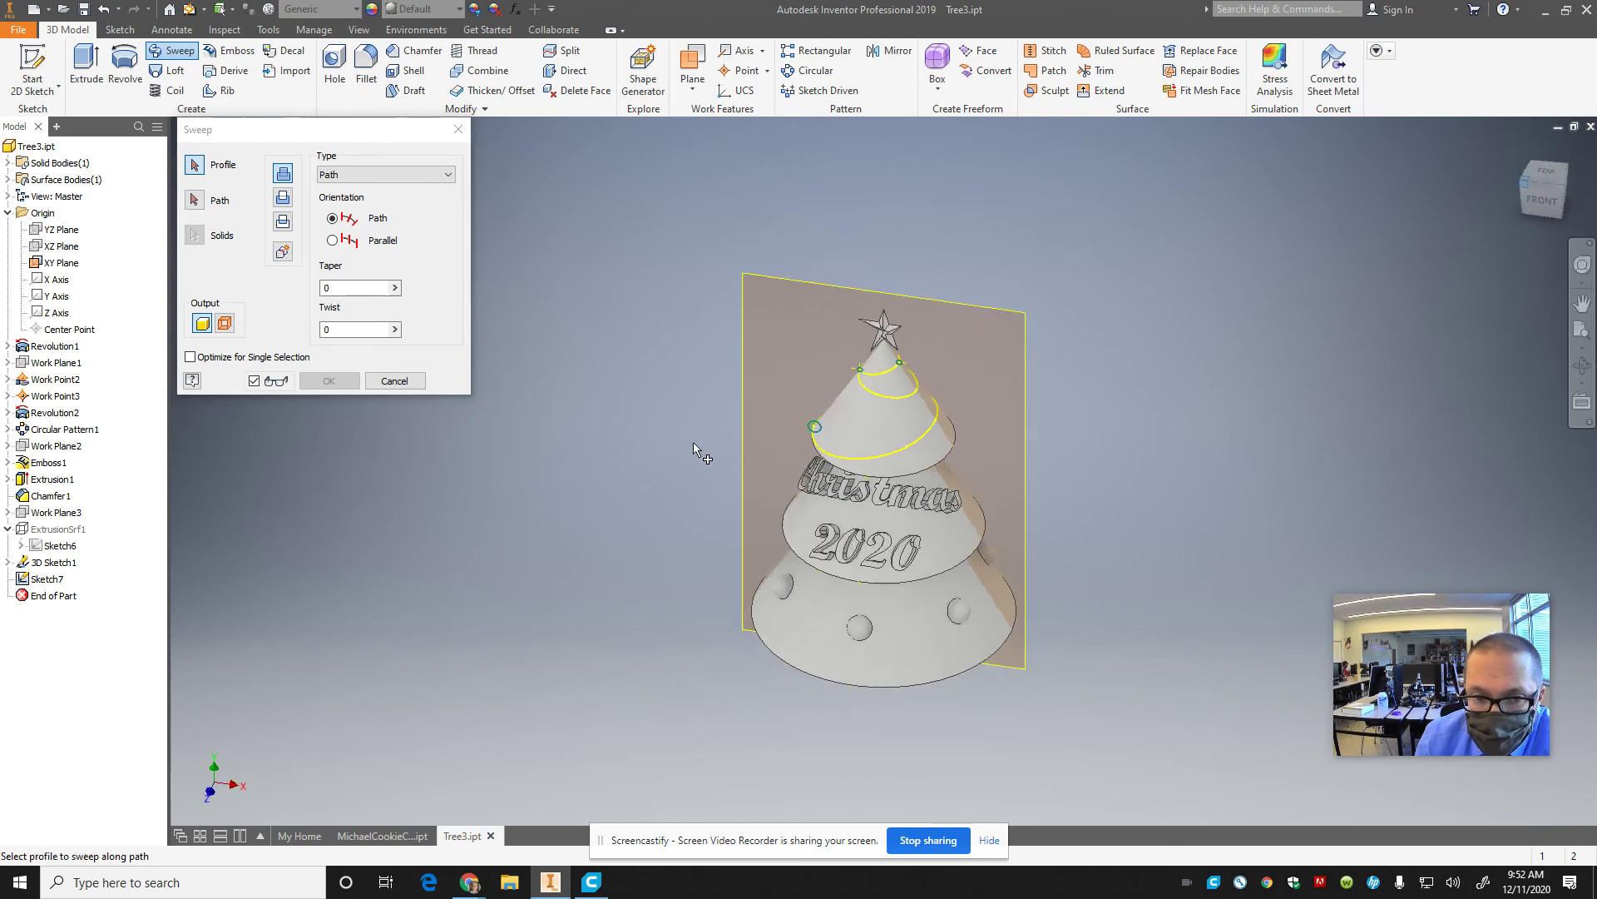
pyautogui.scroll(5, 960, 487)
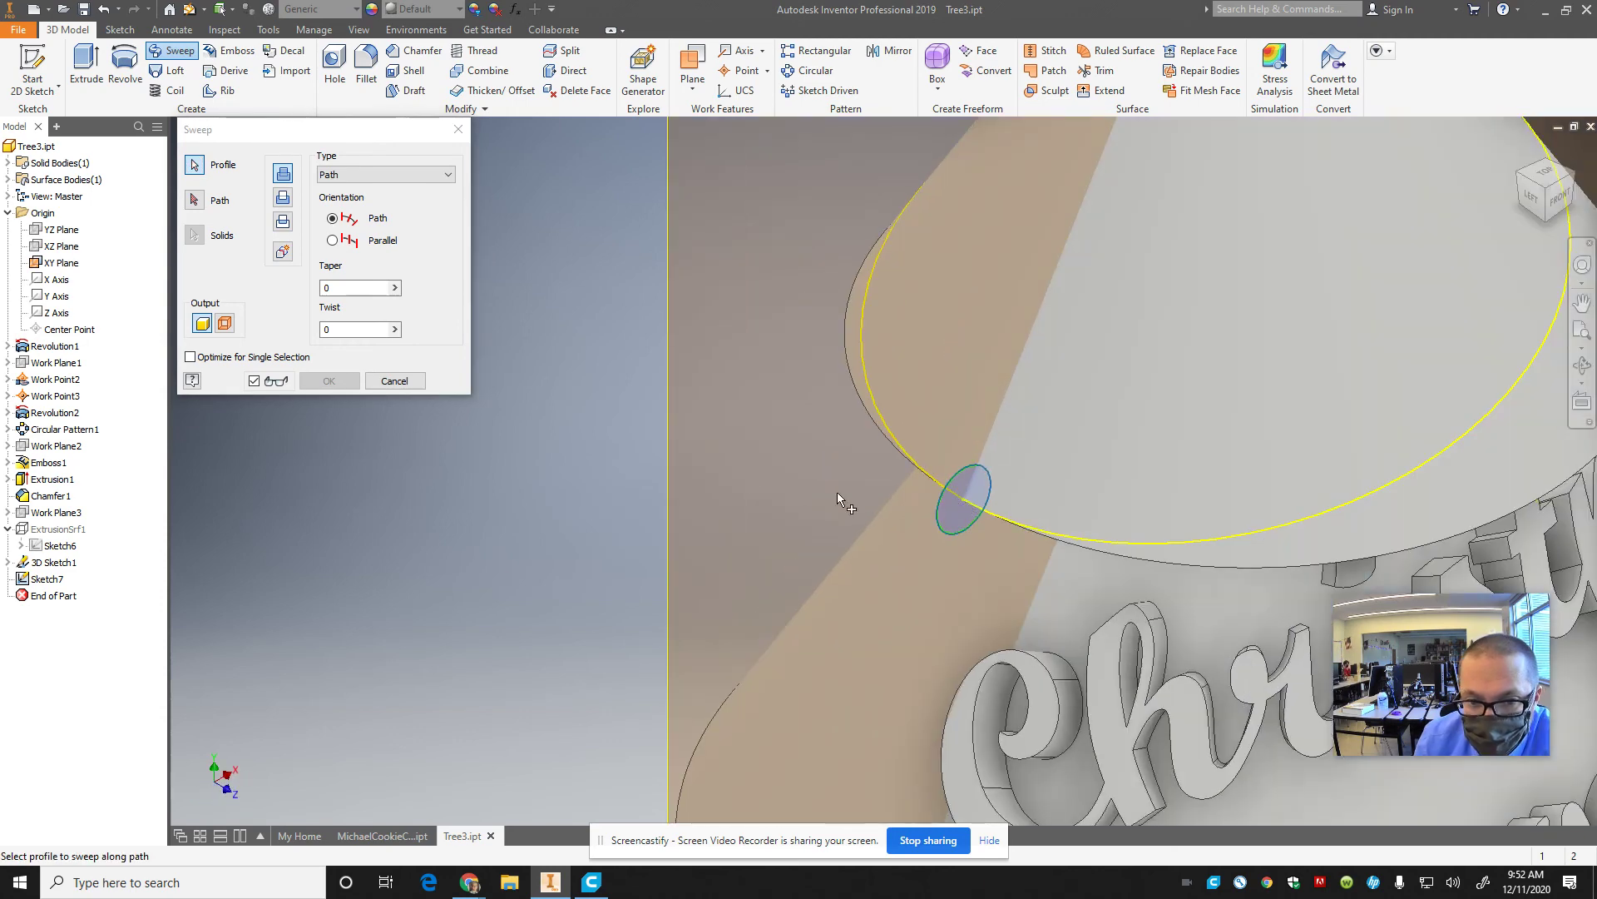
pyautogui.click(194, 200)
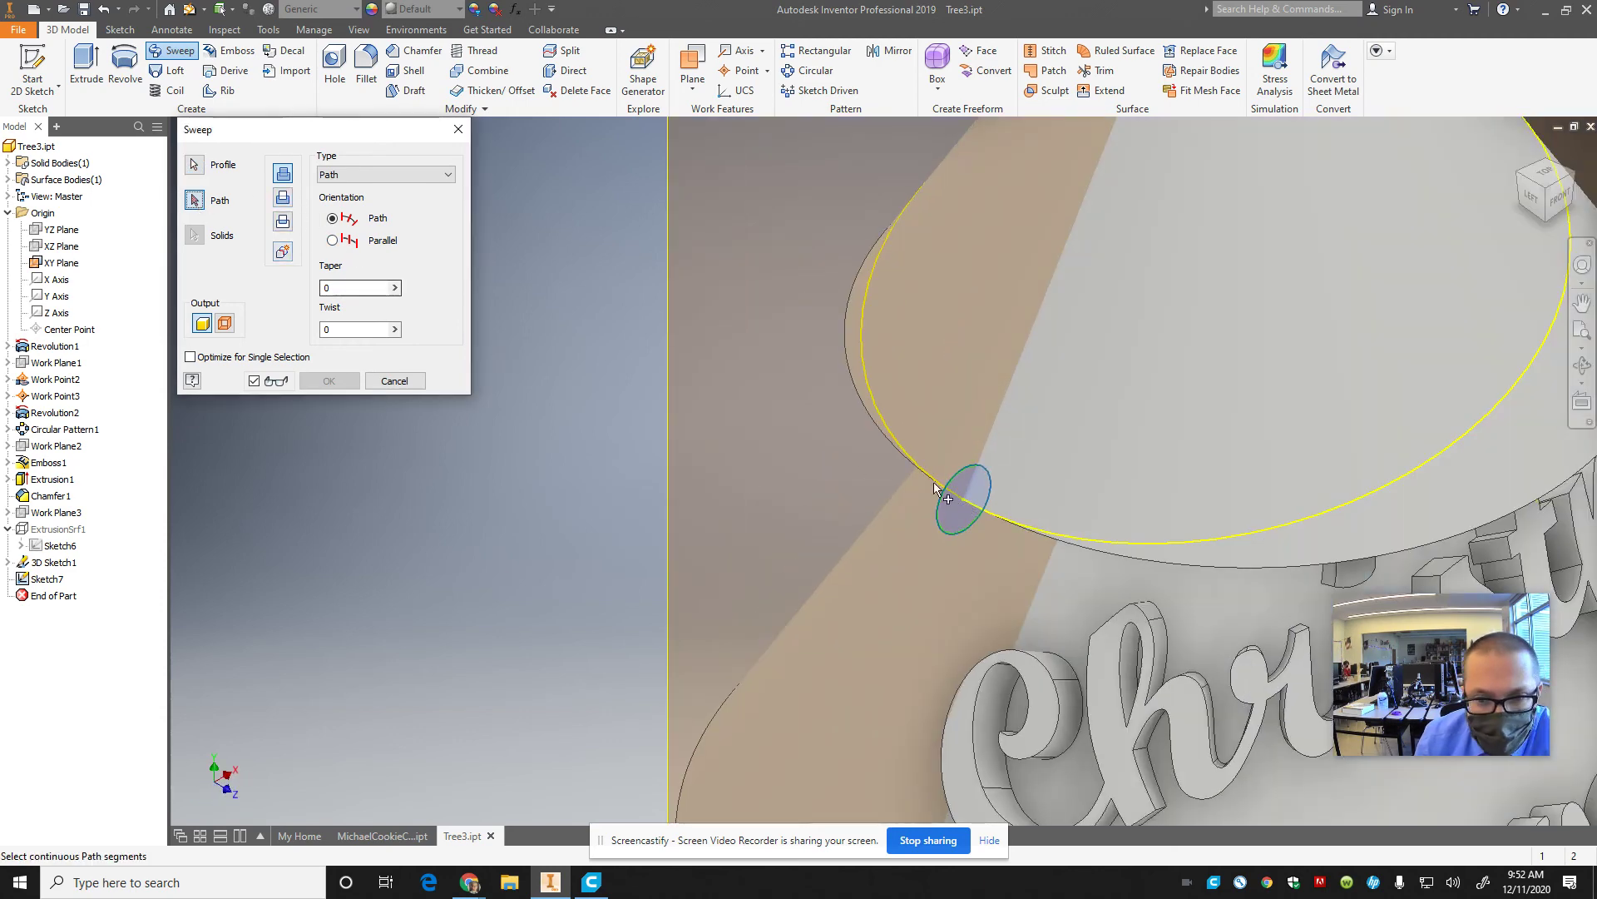
pyautogui.click(1097, 545)
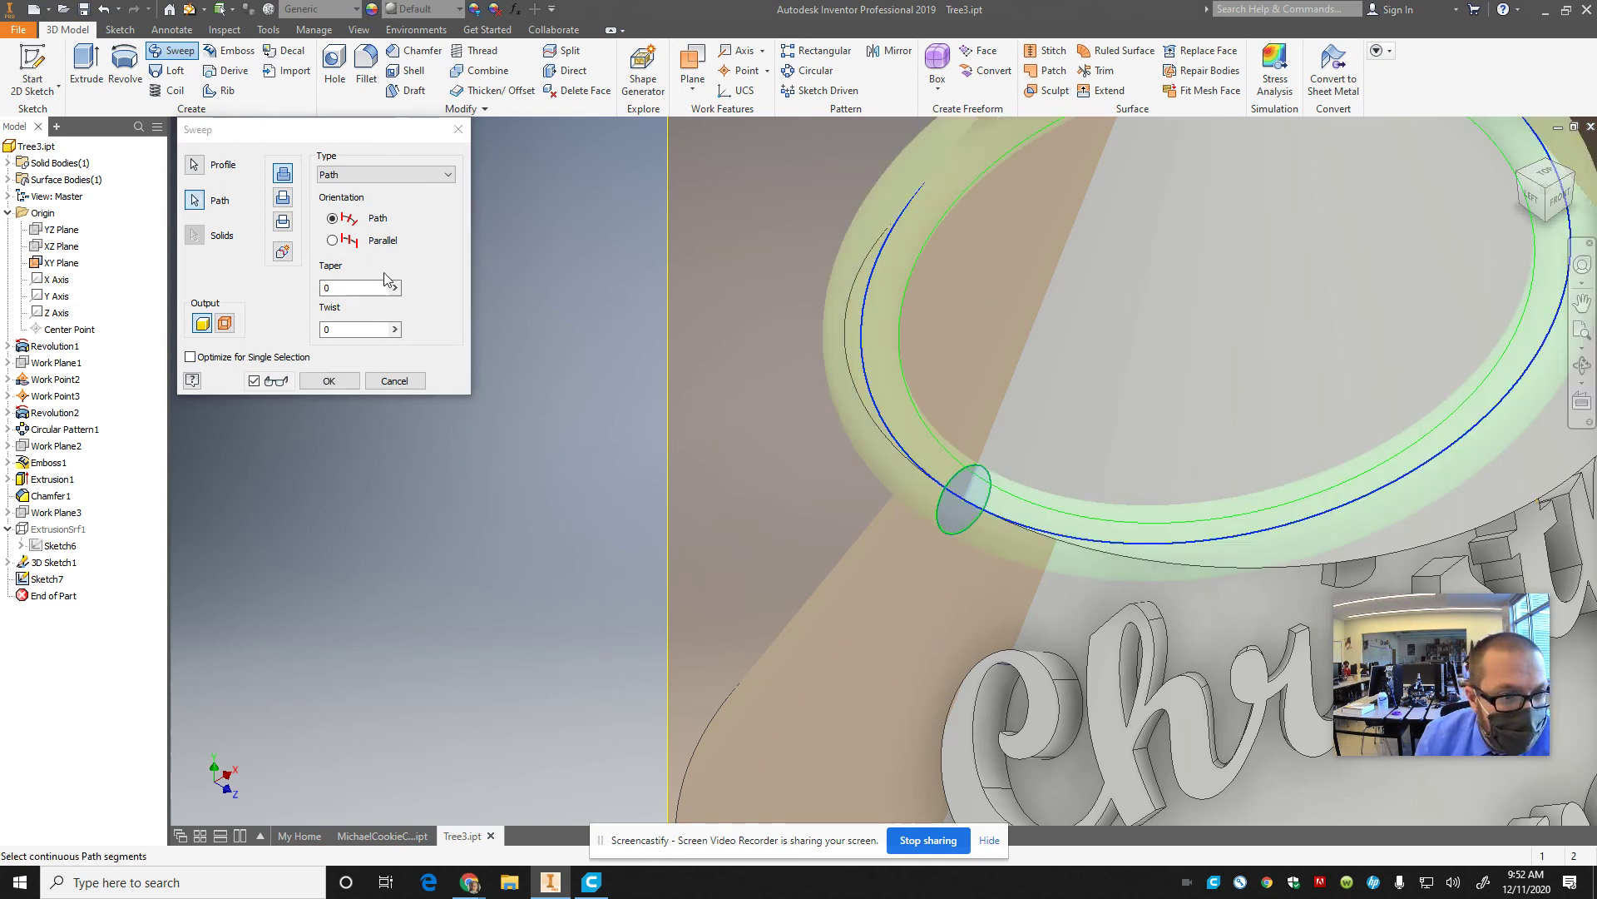
pyautogui.click(326, 382)
pyautogui.click(1569, 179)
pyautogui.scroll(5, 1475, 198)
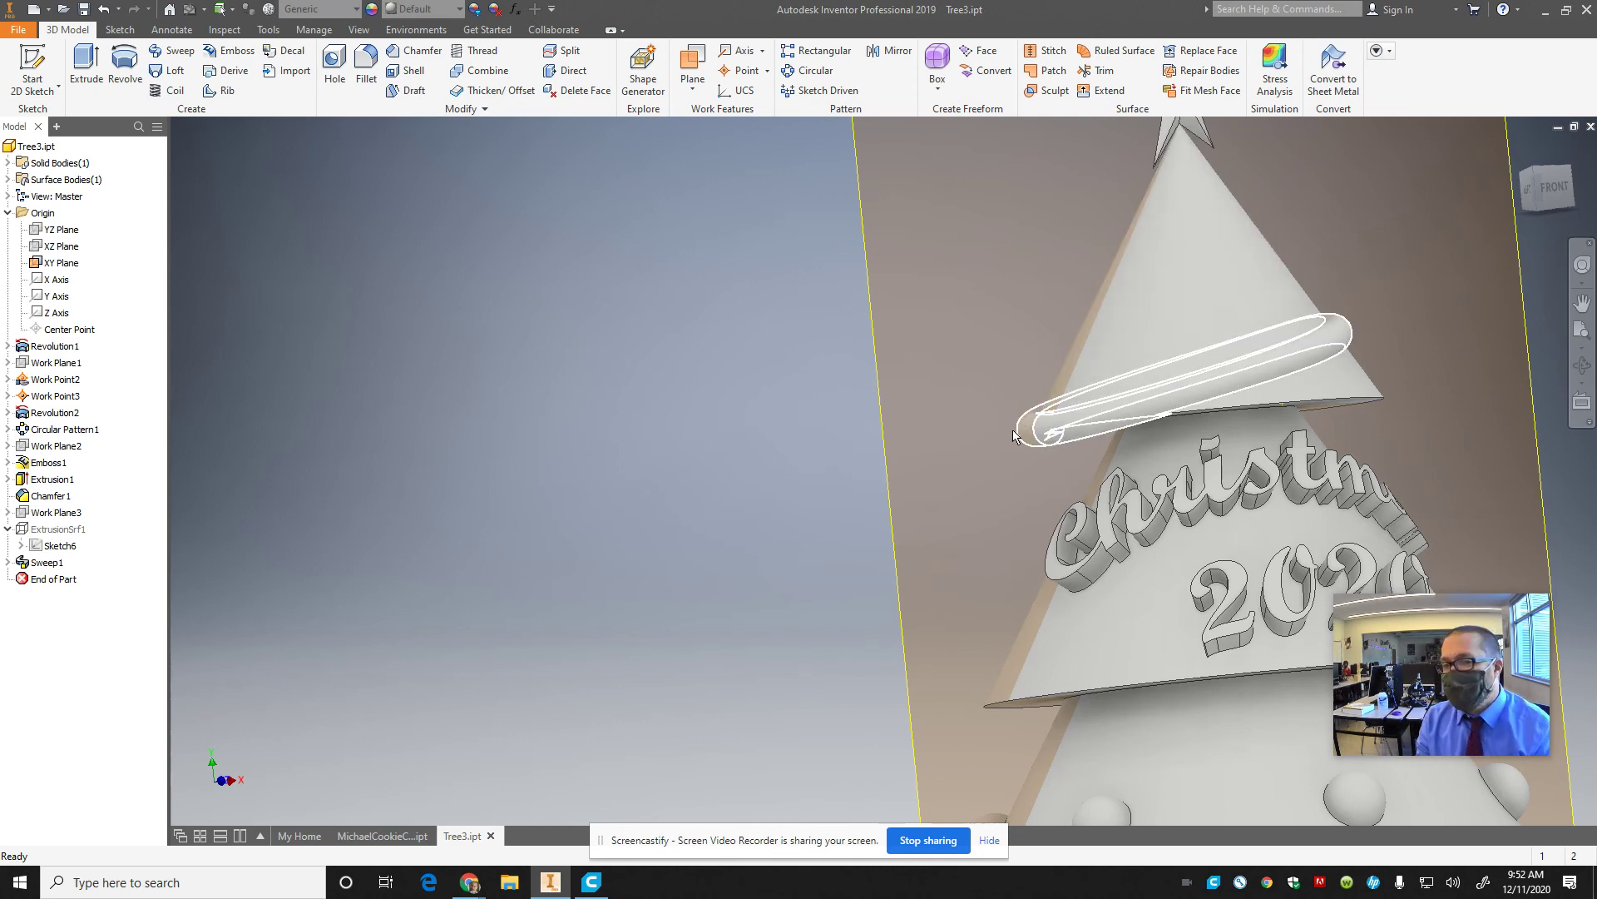
# - Make Sweep1's Sketch7 profile circle visible, leaving Sketch6's curves hidden
pyautogui.rightClick(46, 546)
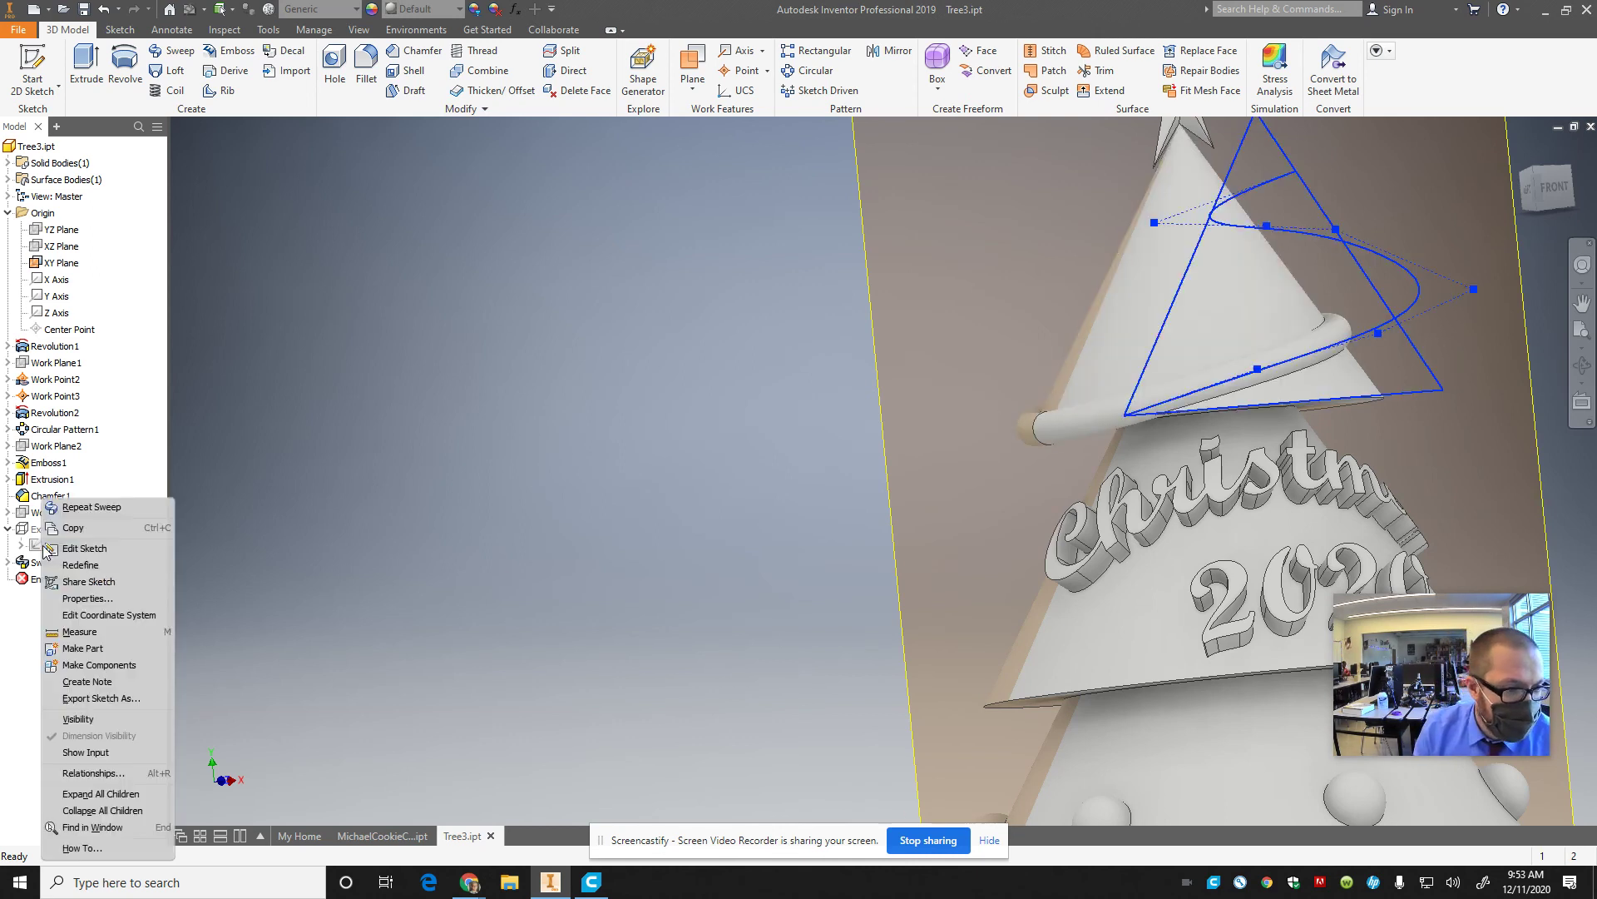
pyautogui.click(100, 719)
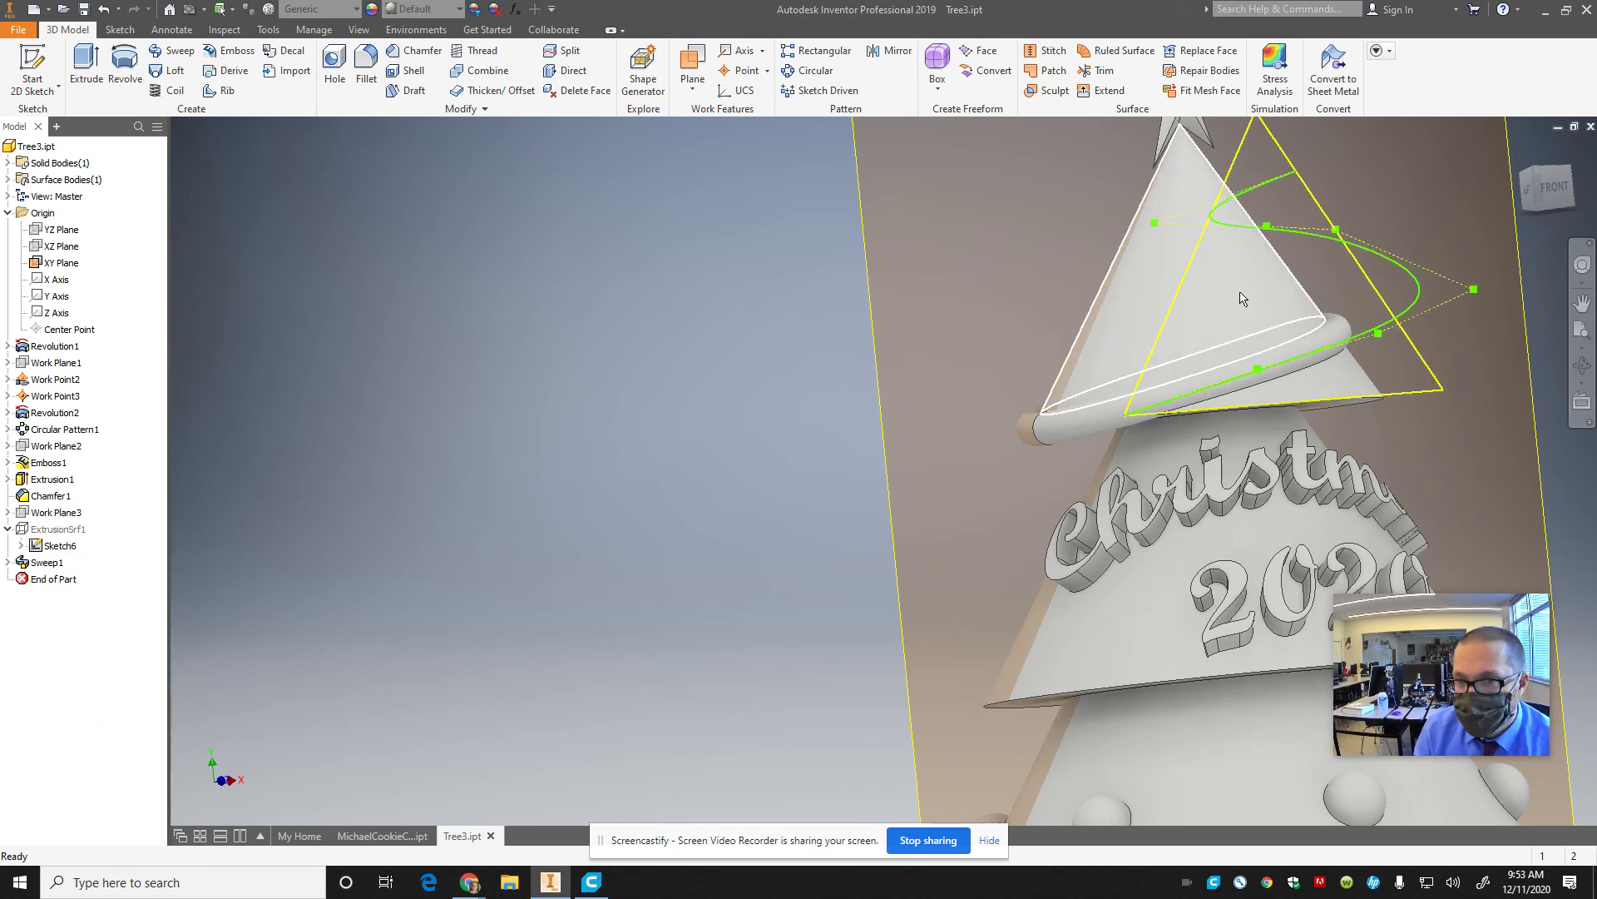
pyautogui.click(7, 563)
pyautogui.rightClick(43, 595)
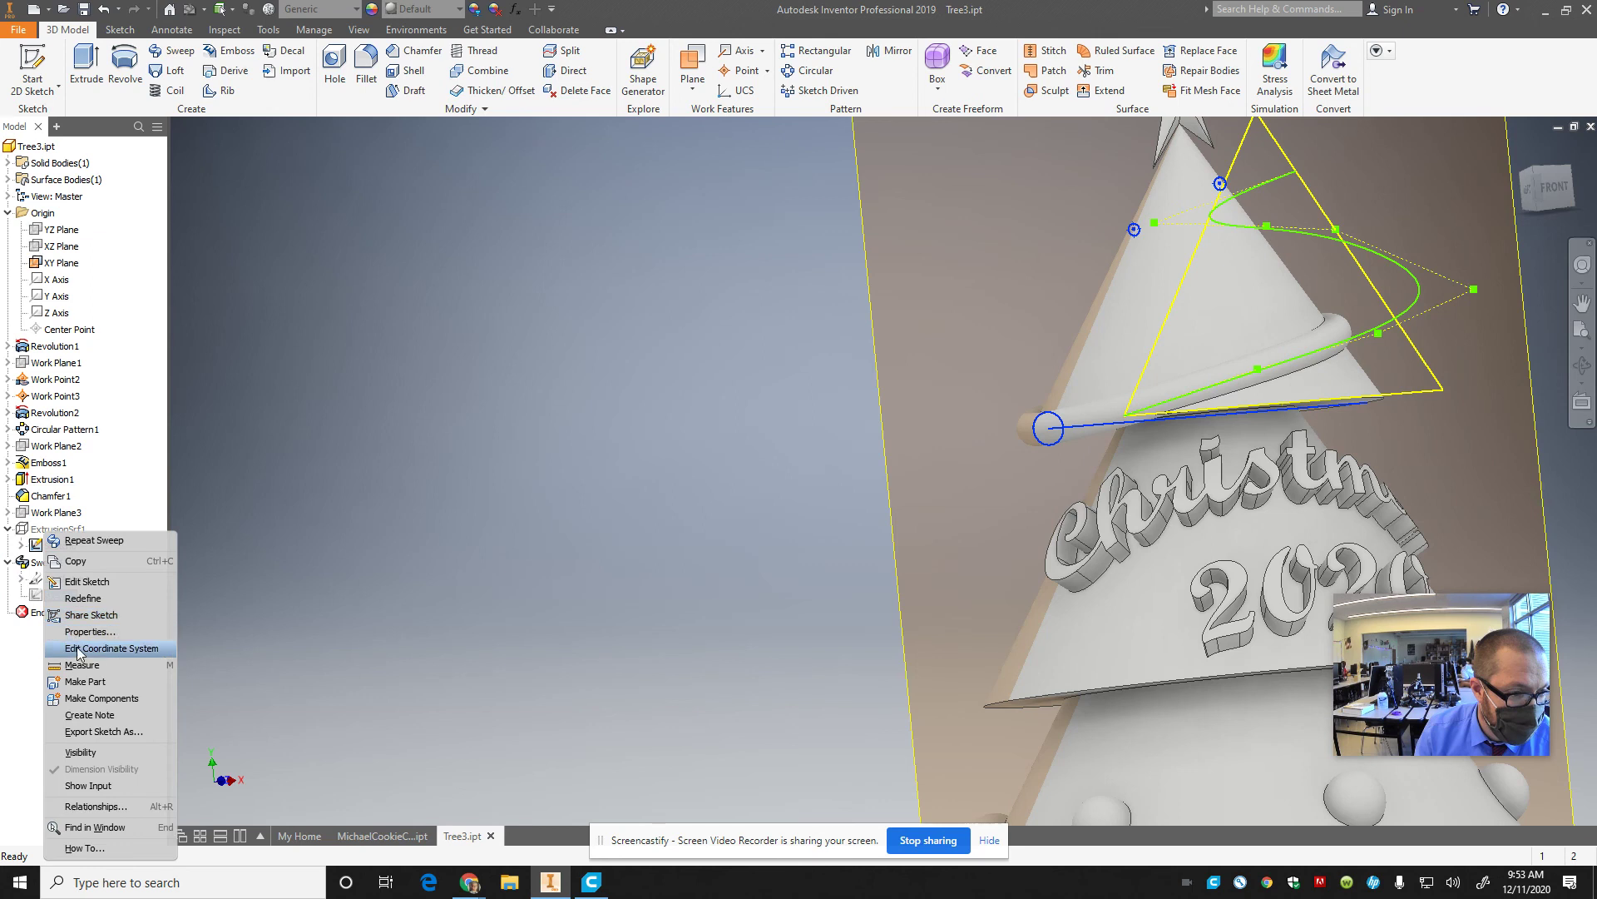
pyautogui.click(90, 752)
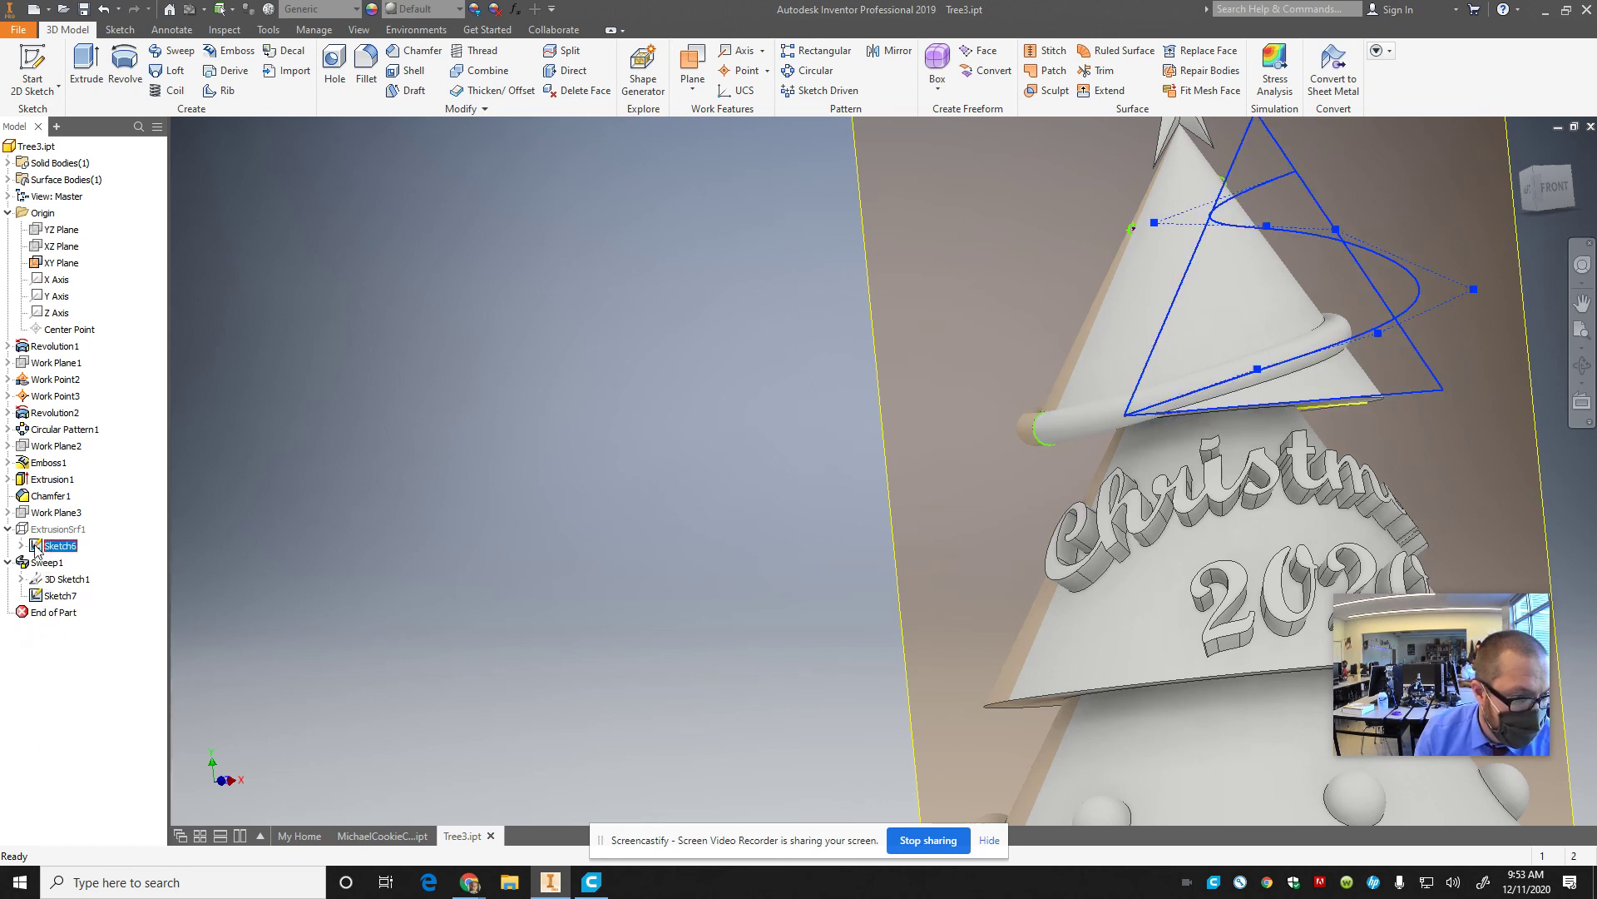
pyautogui.rightClick(38, 548)
pyautogui.click(78, 721)
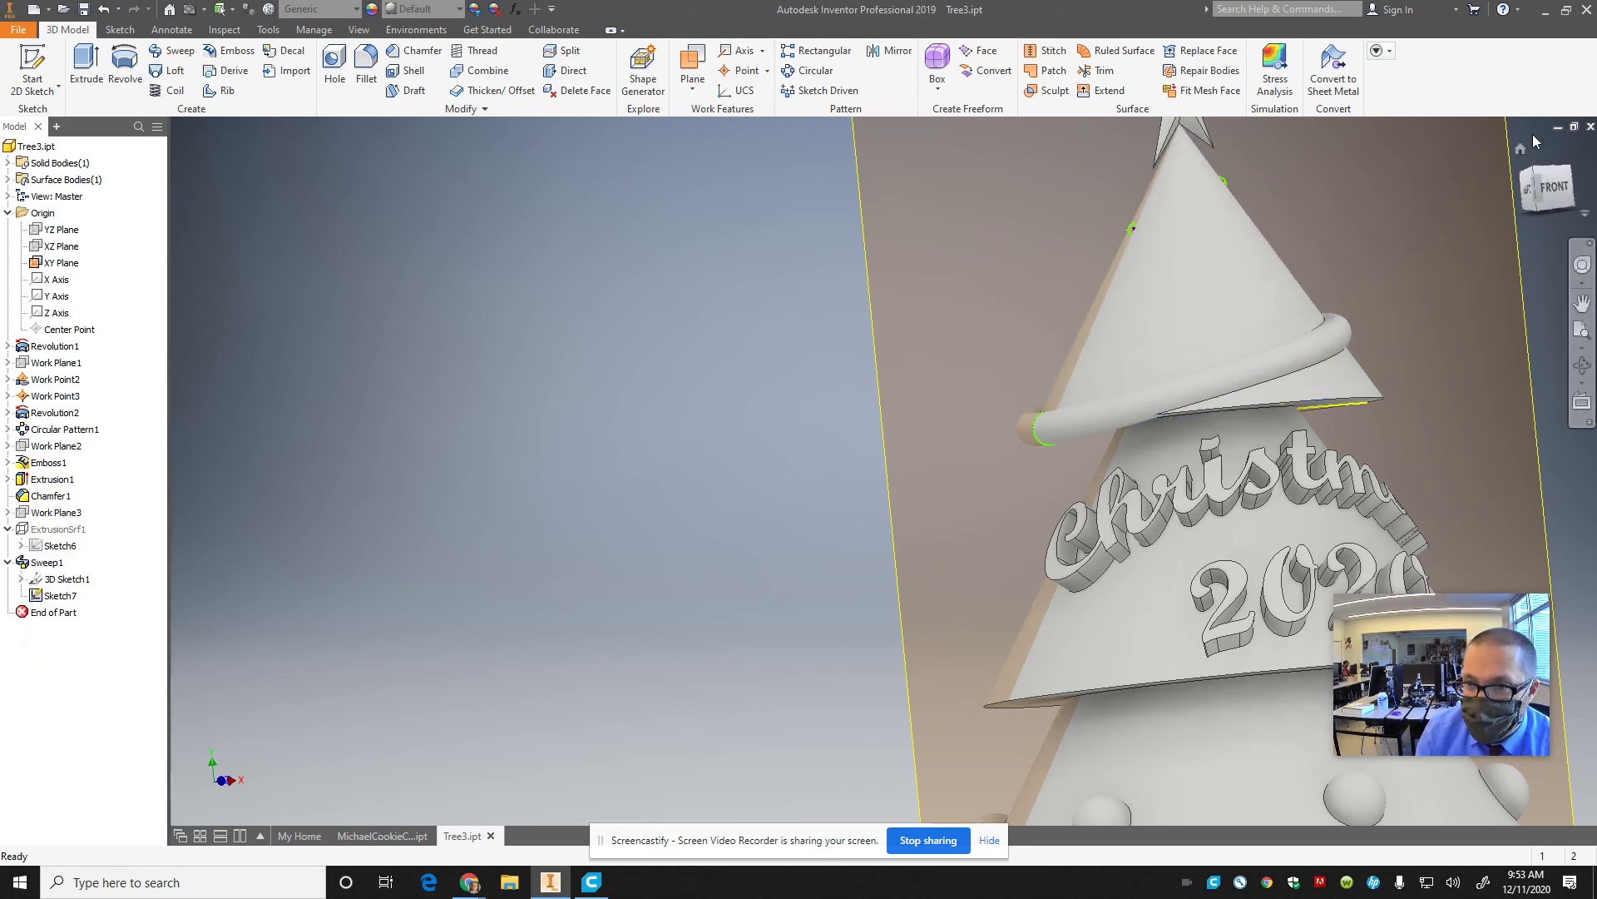
# - Show the 3D Sketch1 curves on the cone and start a new sweep
pyautogui.moveTo(1535, 172); pyautogui.dragTo(1254, 153)
pyautogui.rightClick(37, 578)
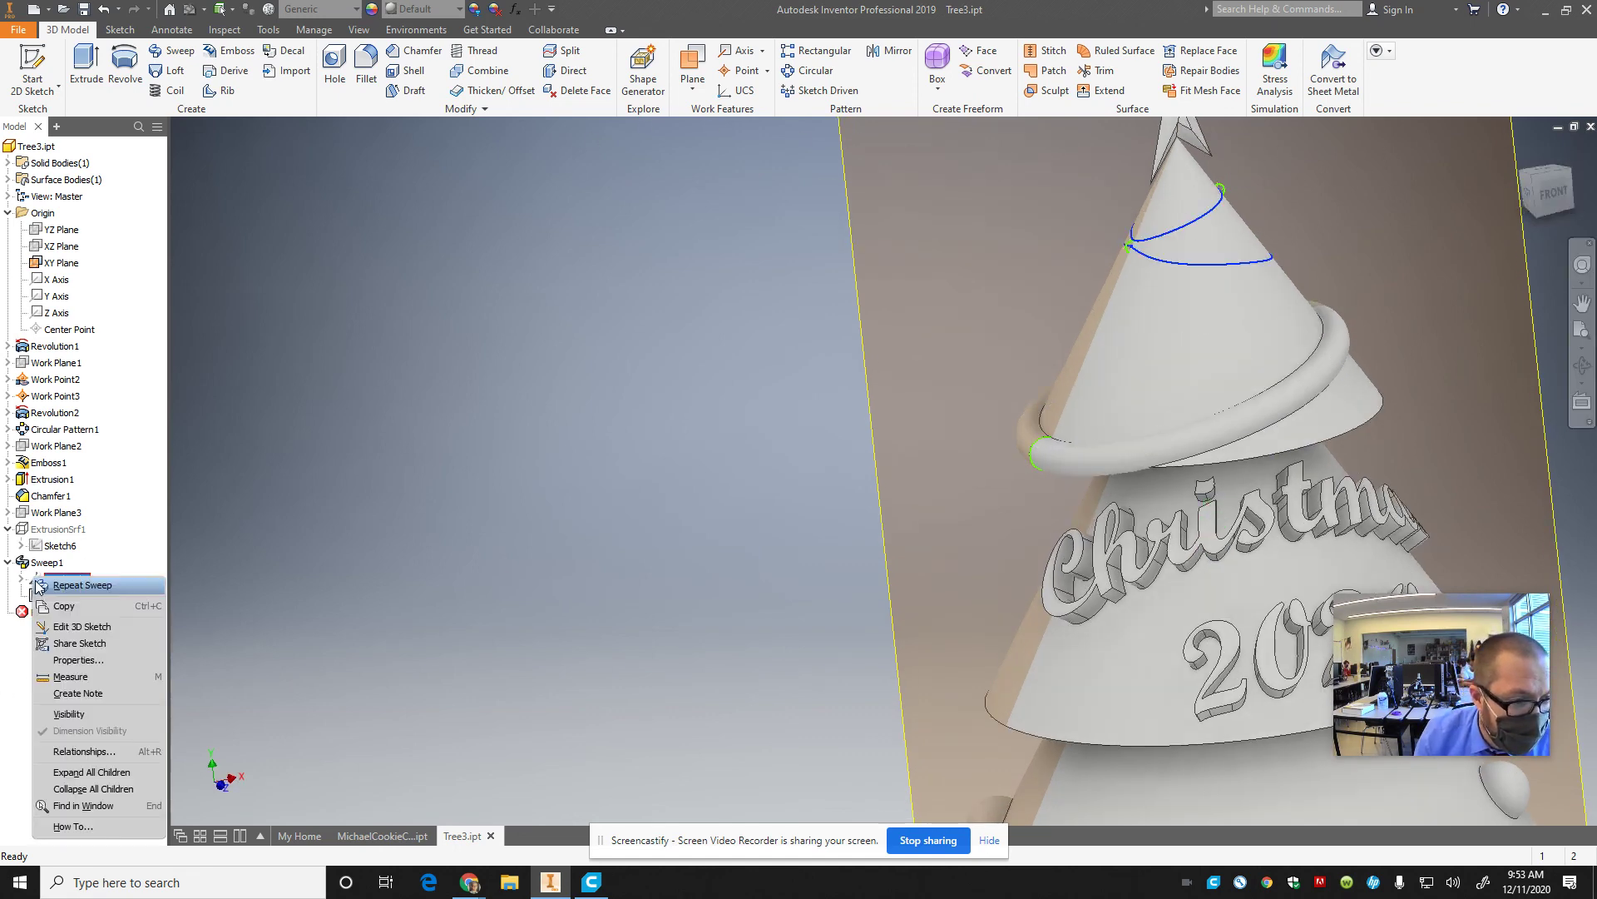
pyautogui.click(69, 716)
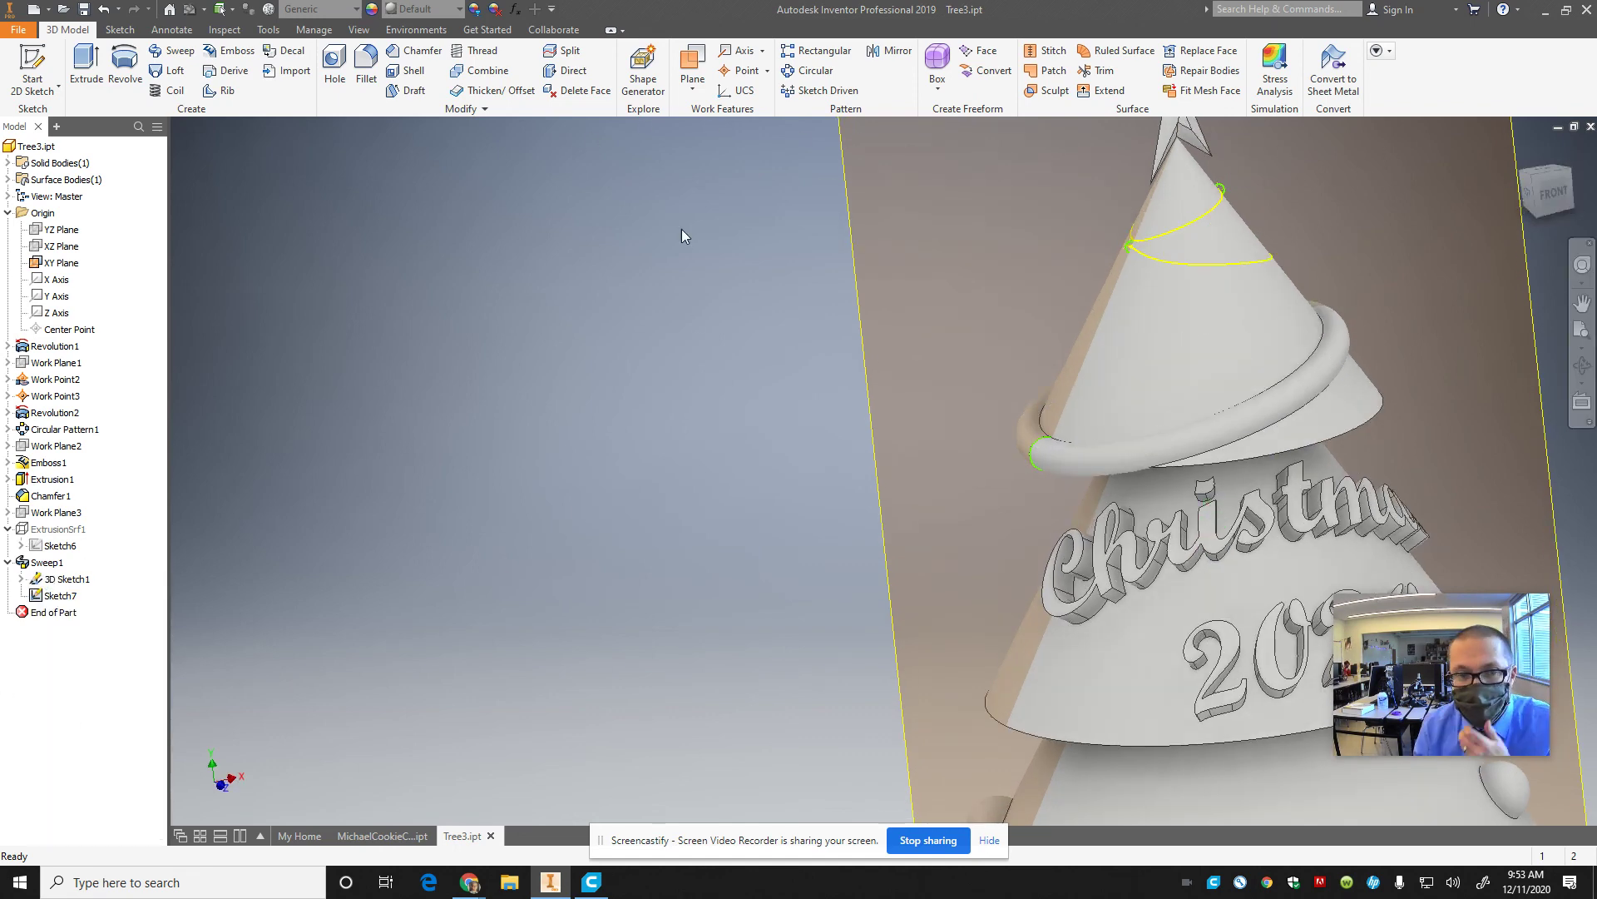
pyautogui.click(173, 51)
# - Restart the sweep and create Sweep2 from the small circle along the upper ring curve
pyautogui.scroll(-2, 1133, 250)
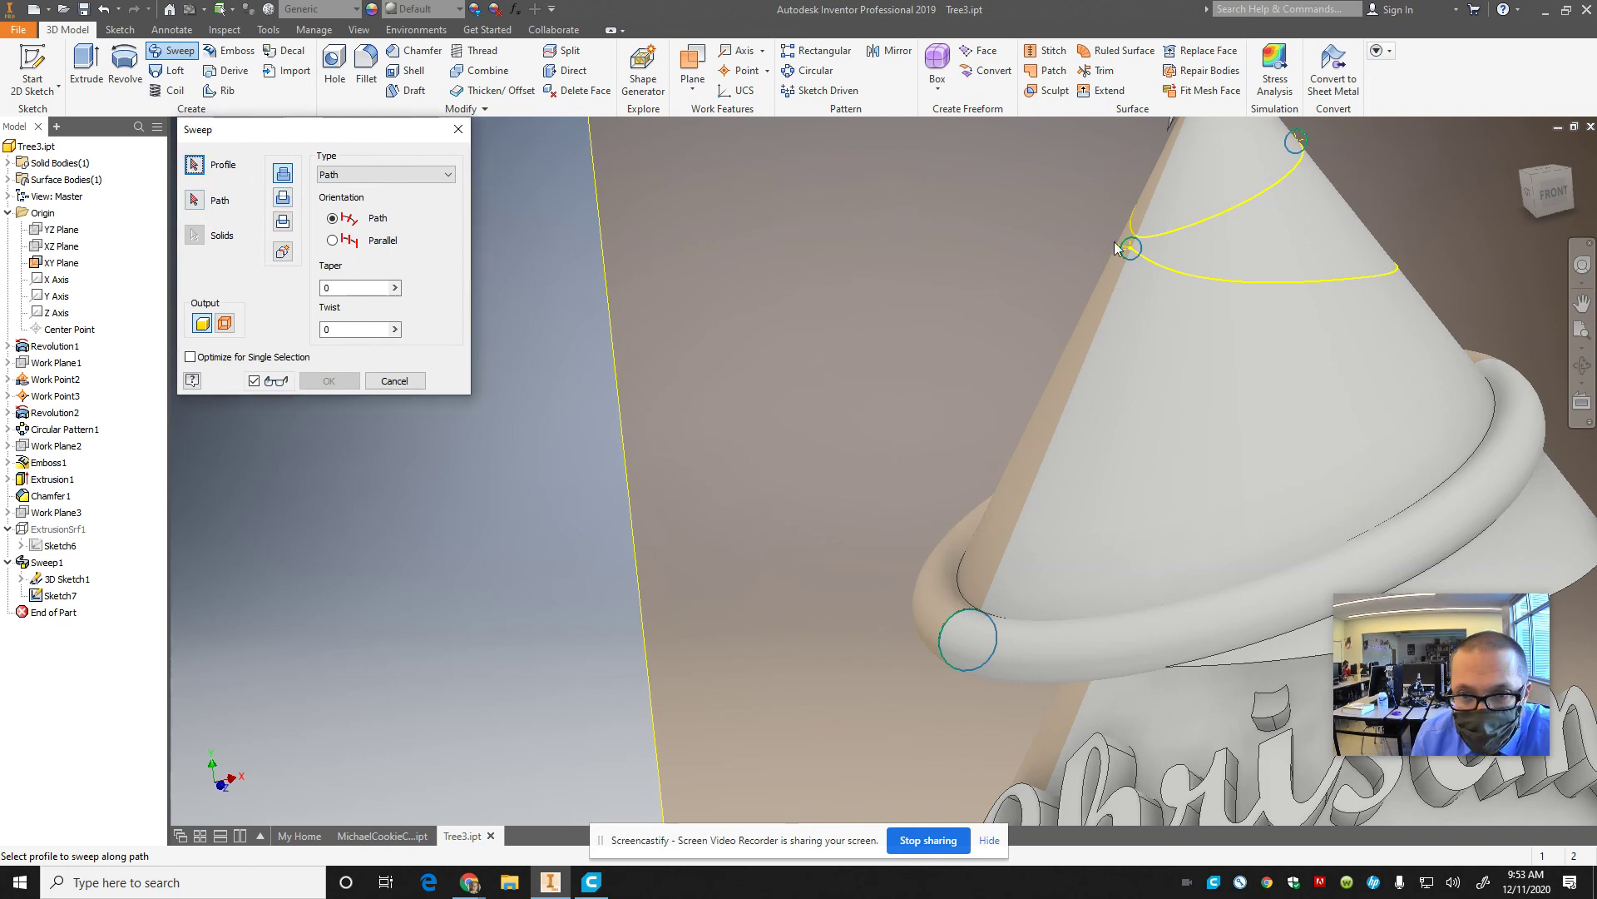
pyautogui.scroll(5, 1132, 252)
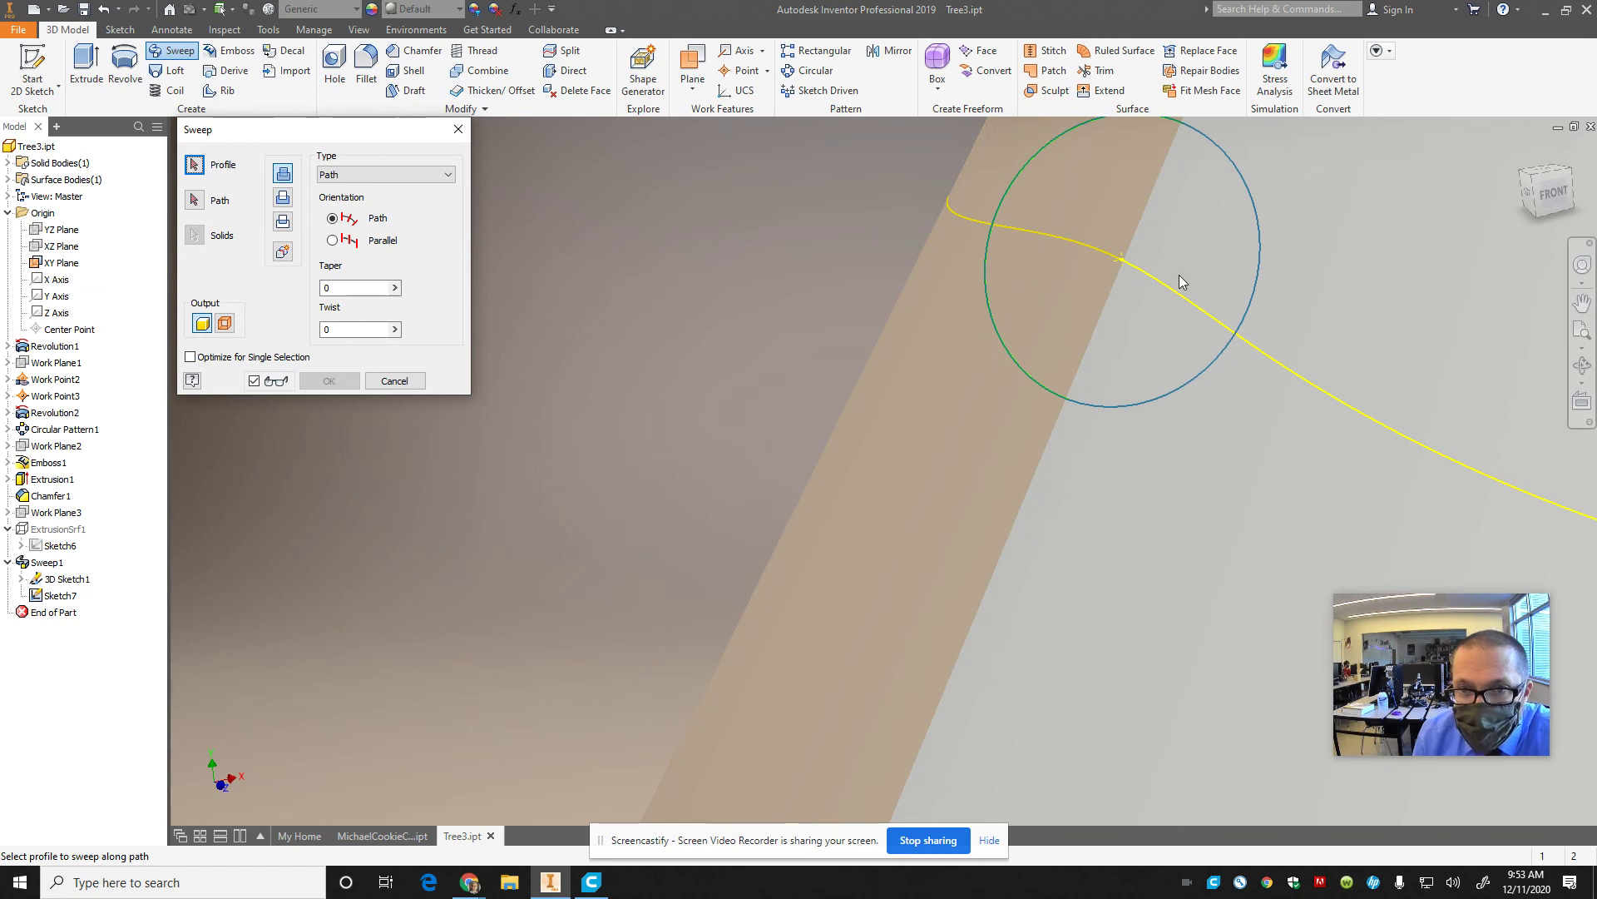
pyautogui.scroll(-5, 1077, 184)
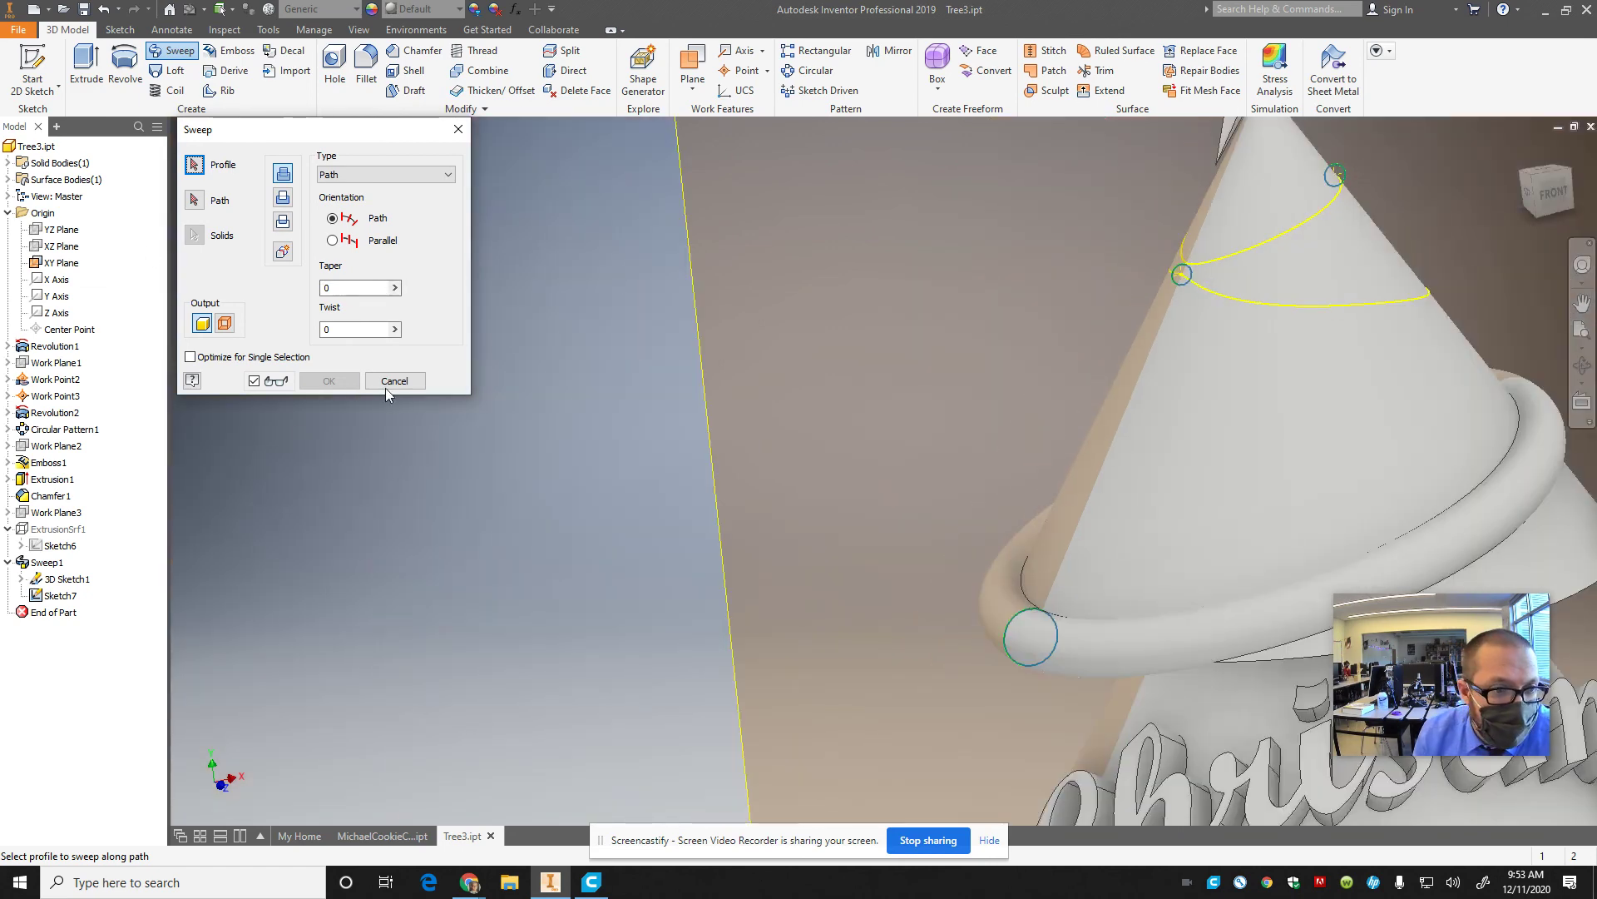
pyautogui.click(385, 384)
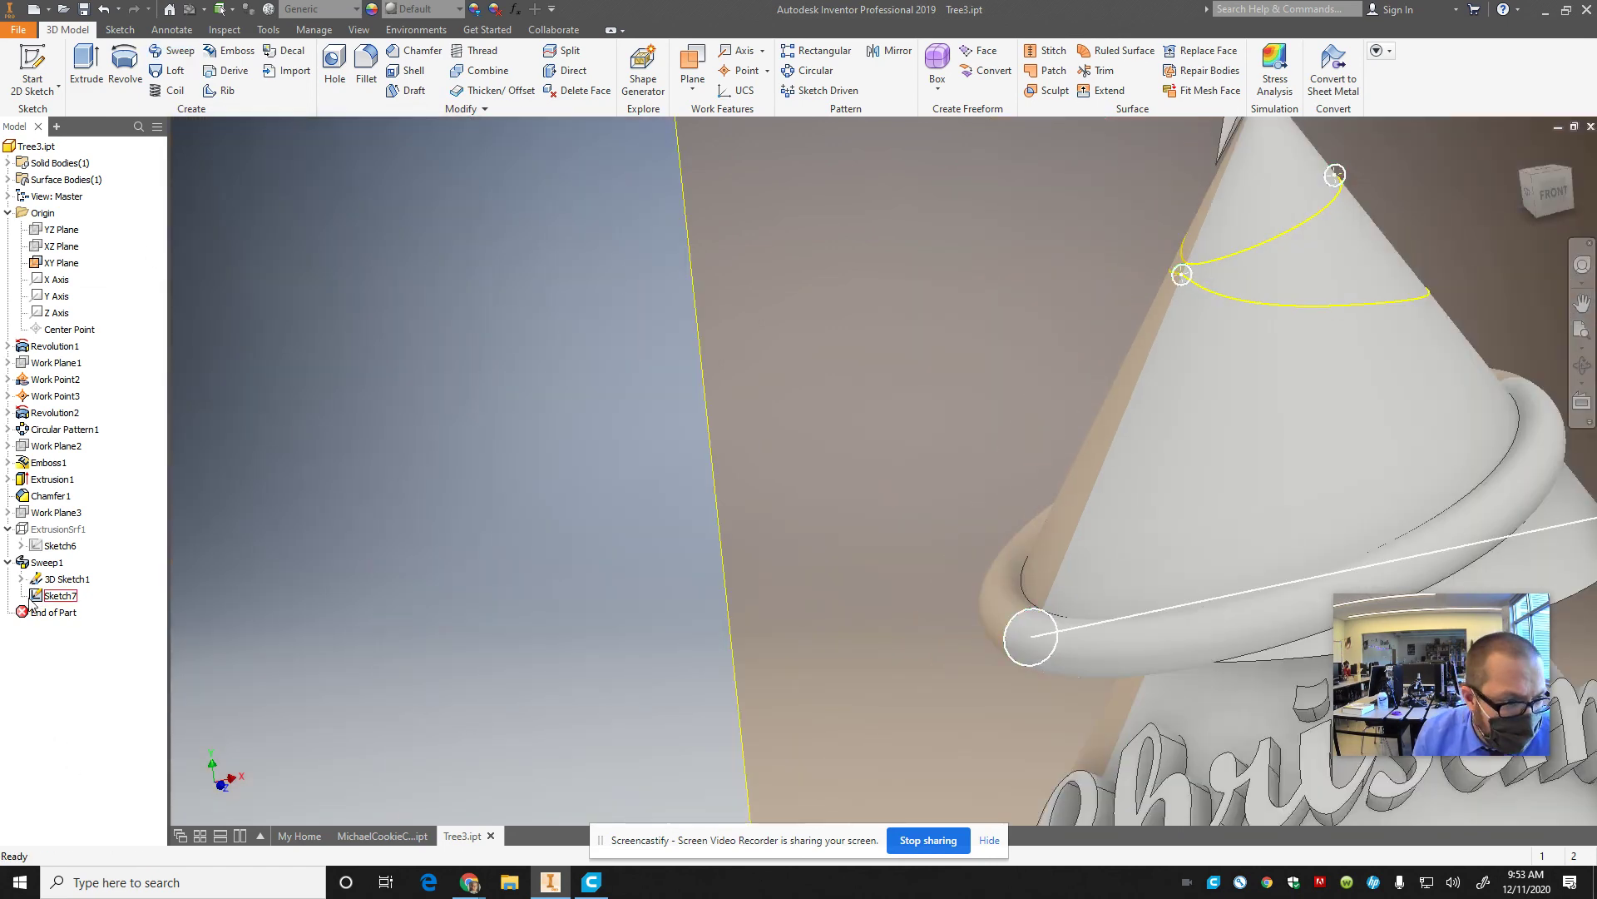
pyautogui.click(175, 51)
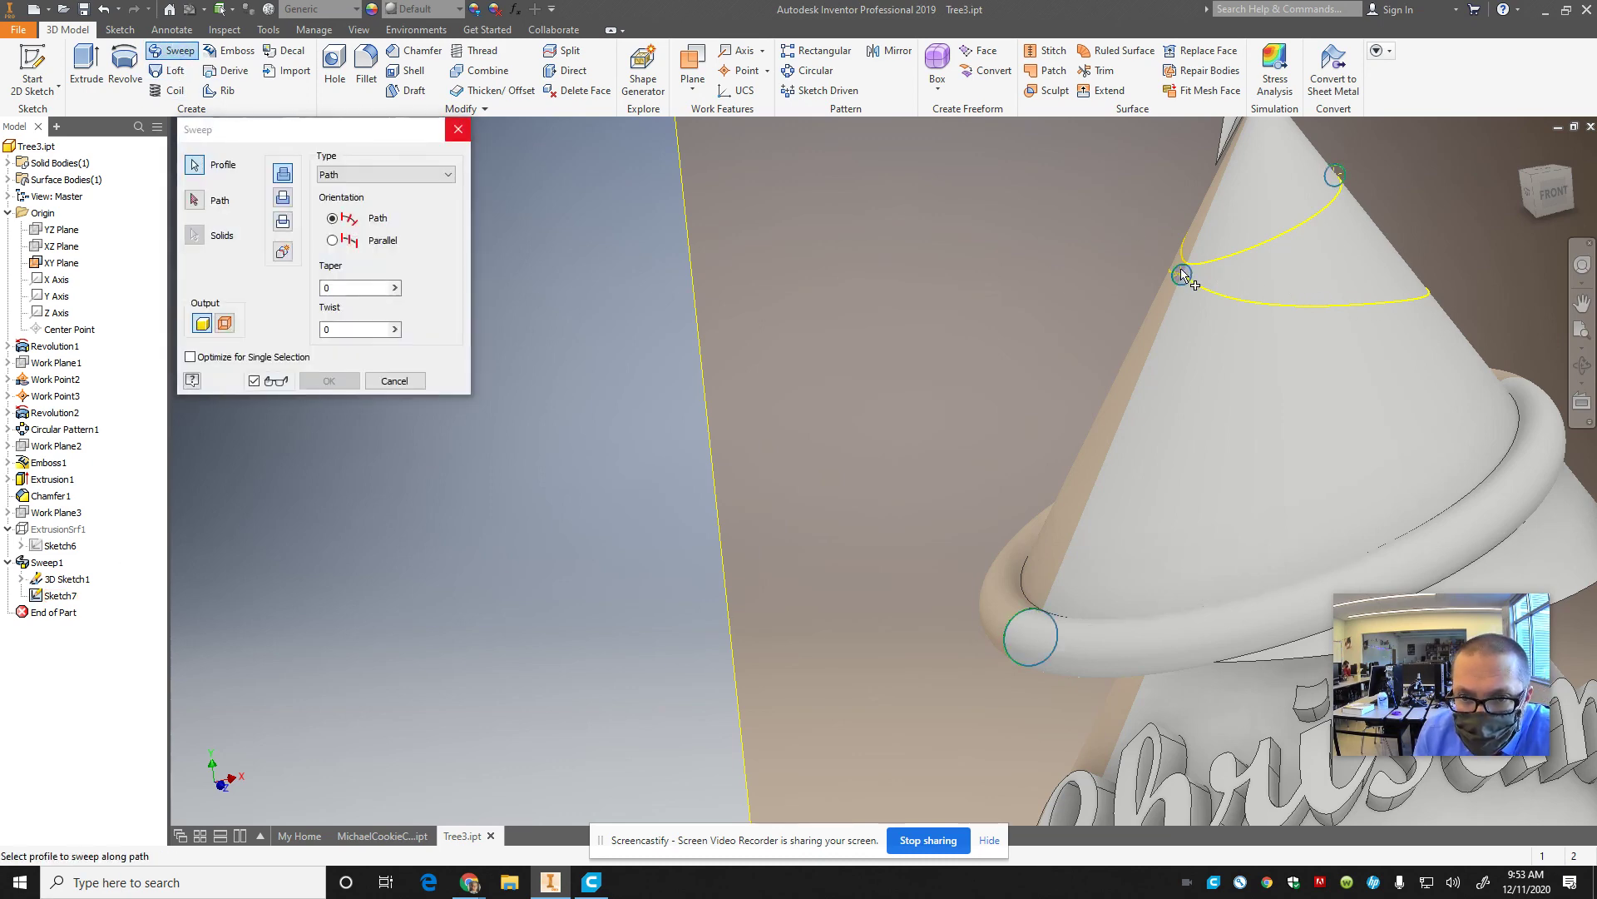
pyautogui.click(218, 200)
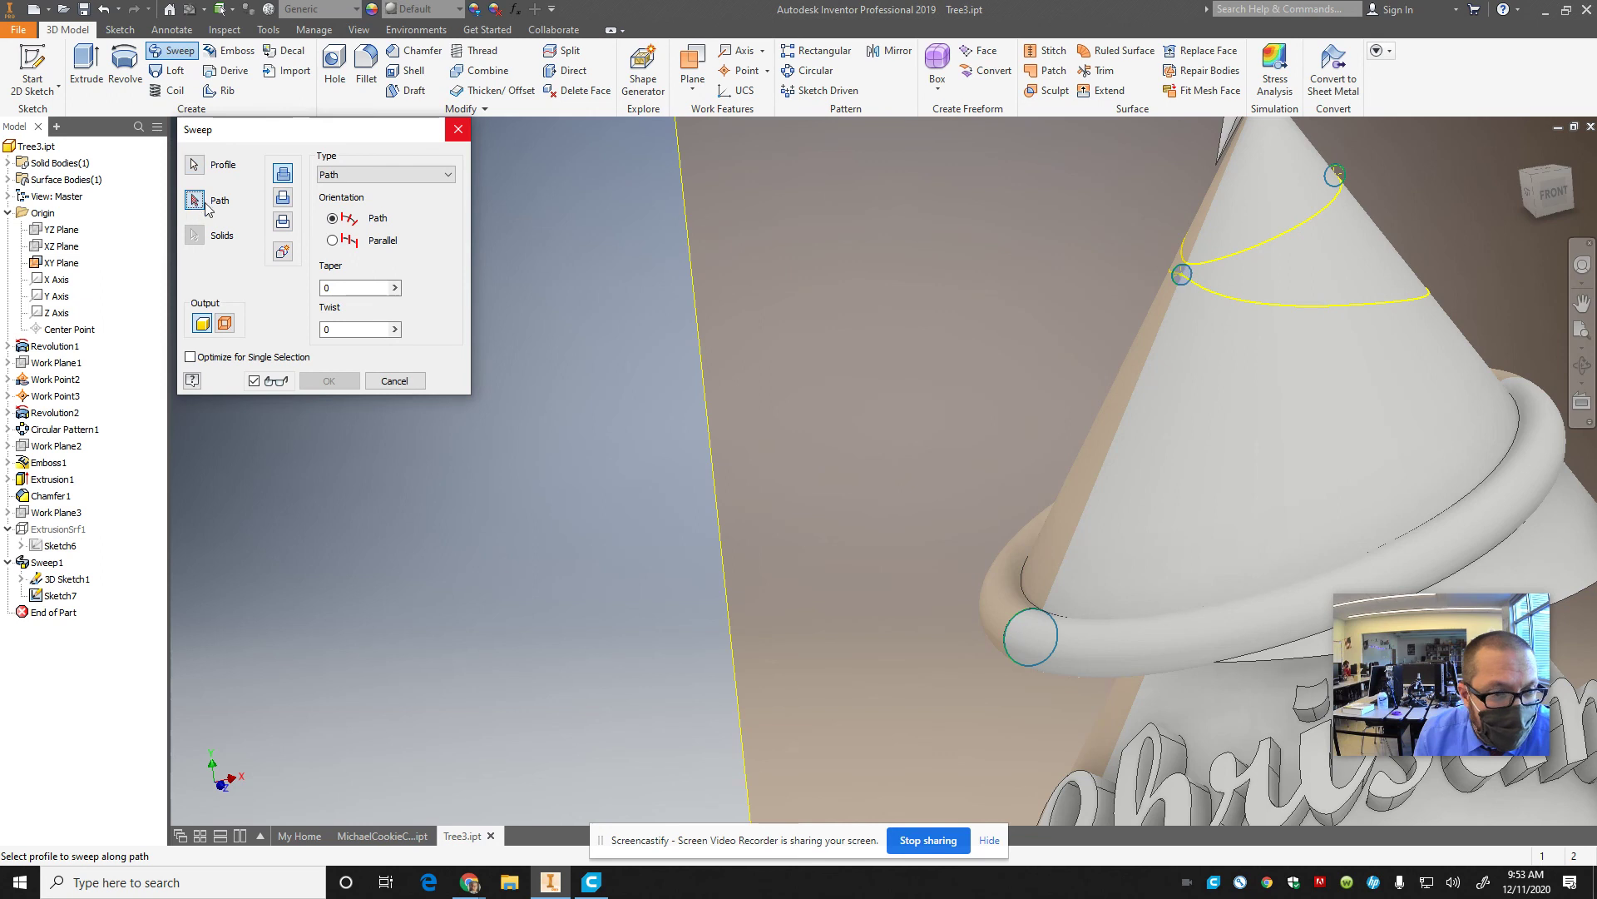
pyautogui.click(1295, 303)
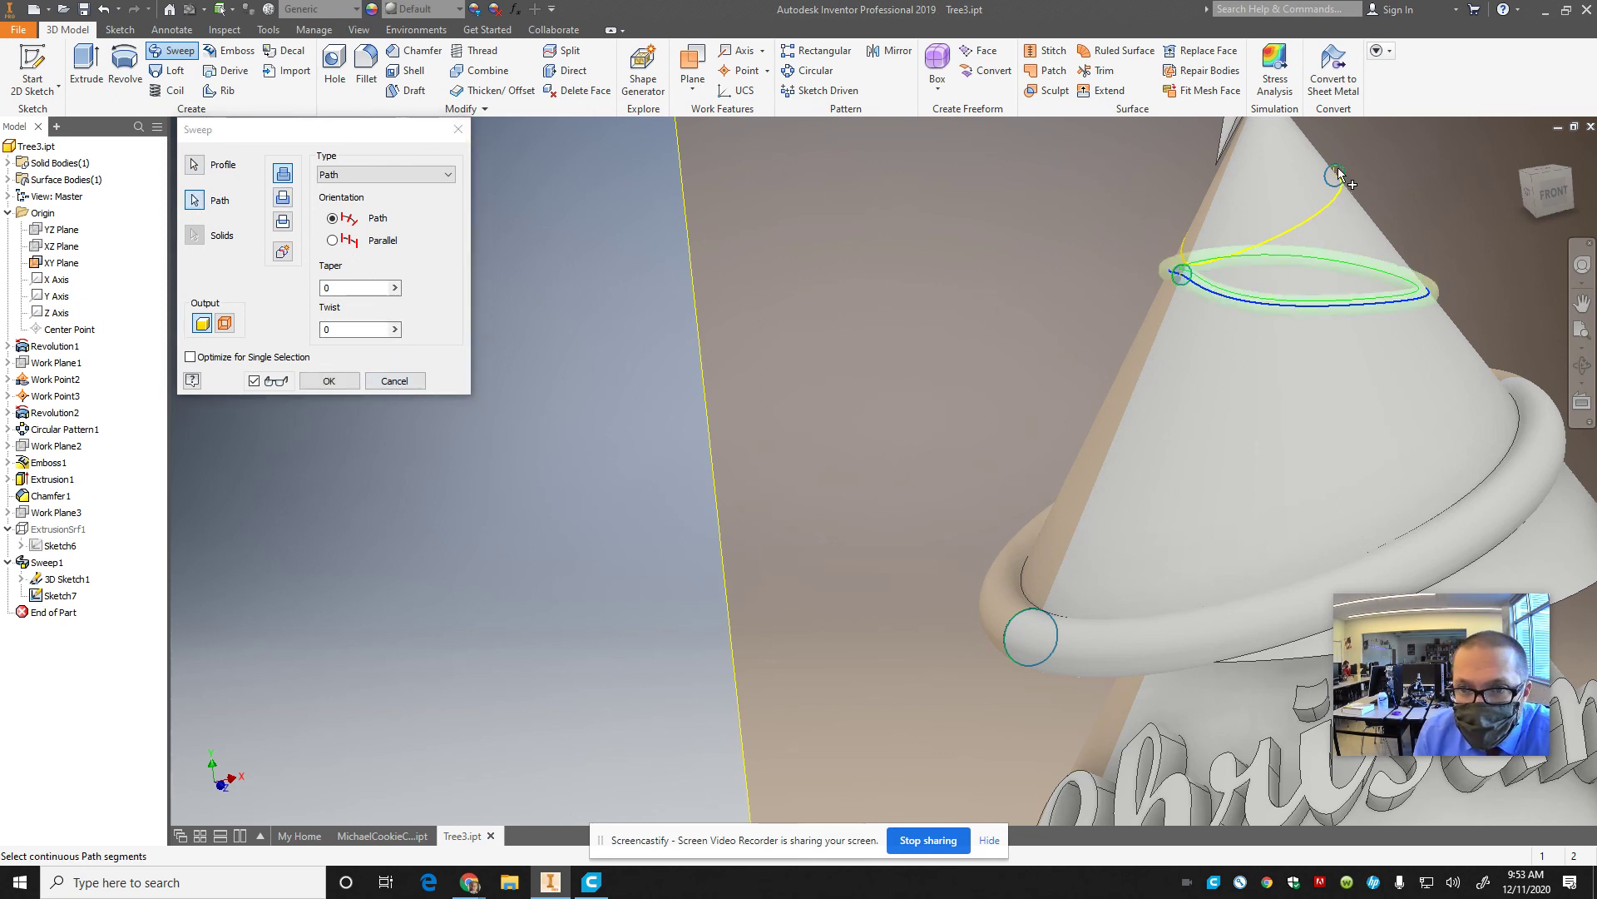
pyautogui.click(329, 380)
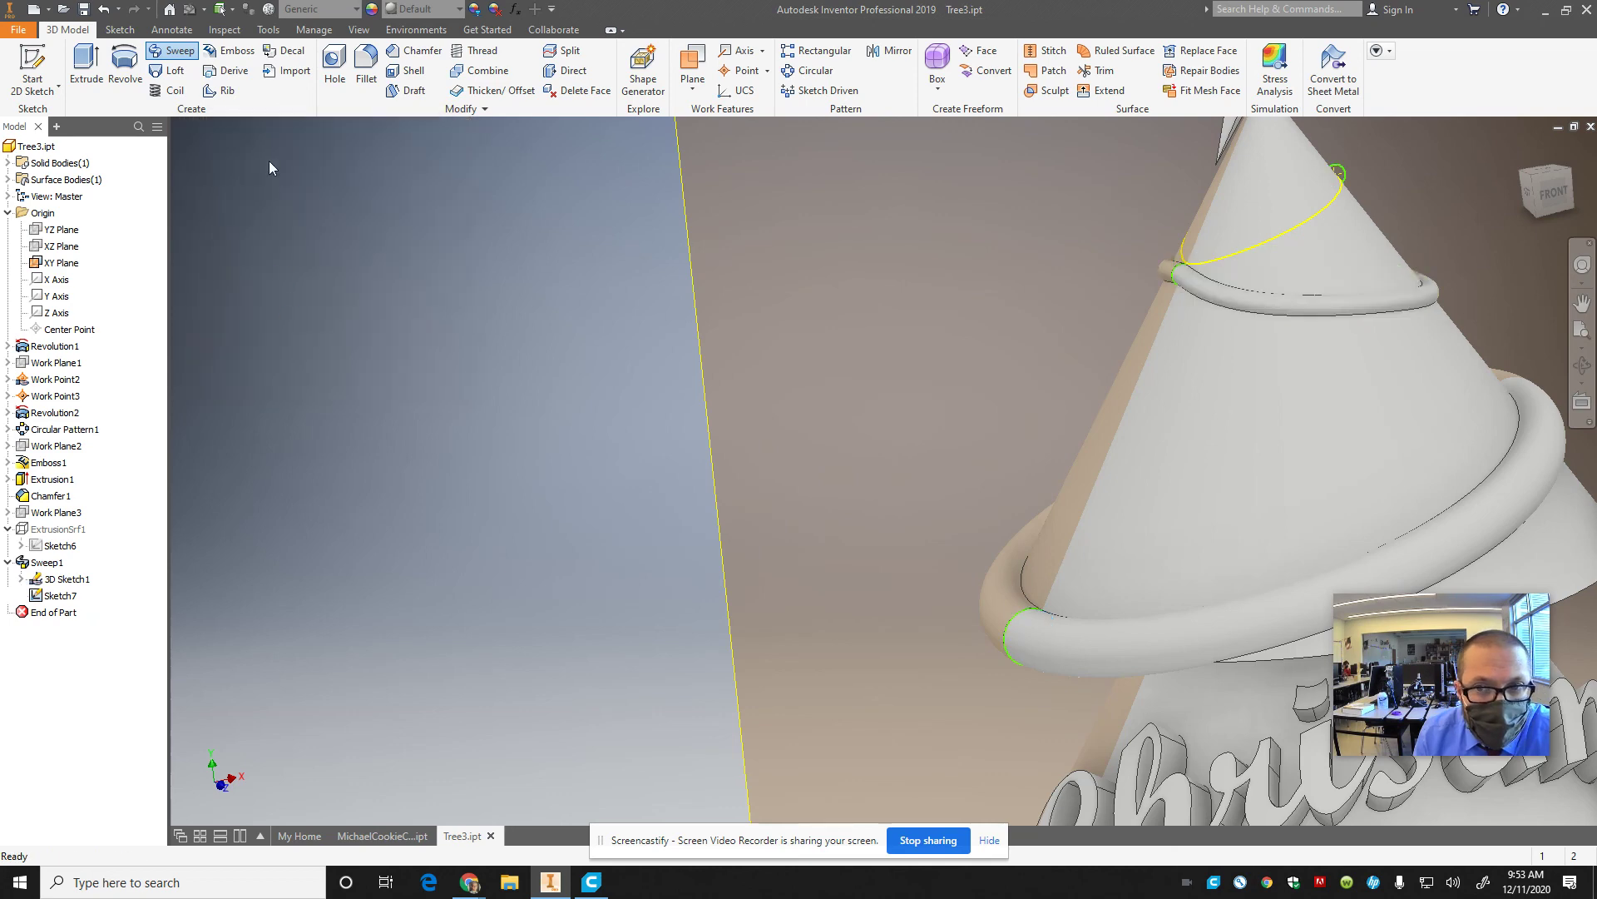
# - Create Sweep3 by sweeping the top circle along the top spiral curve
pyautogui.click(172, 50)
pyautogui.click(1334, 173)
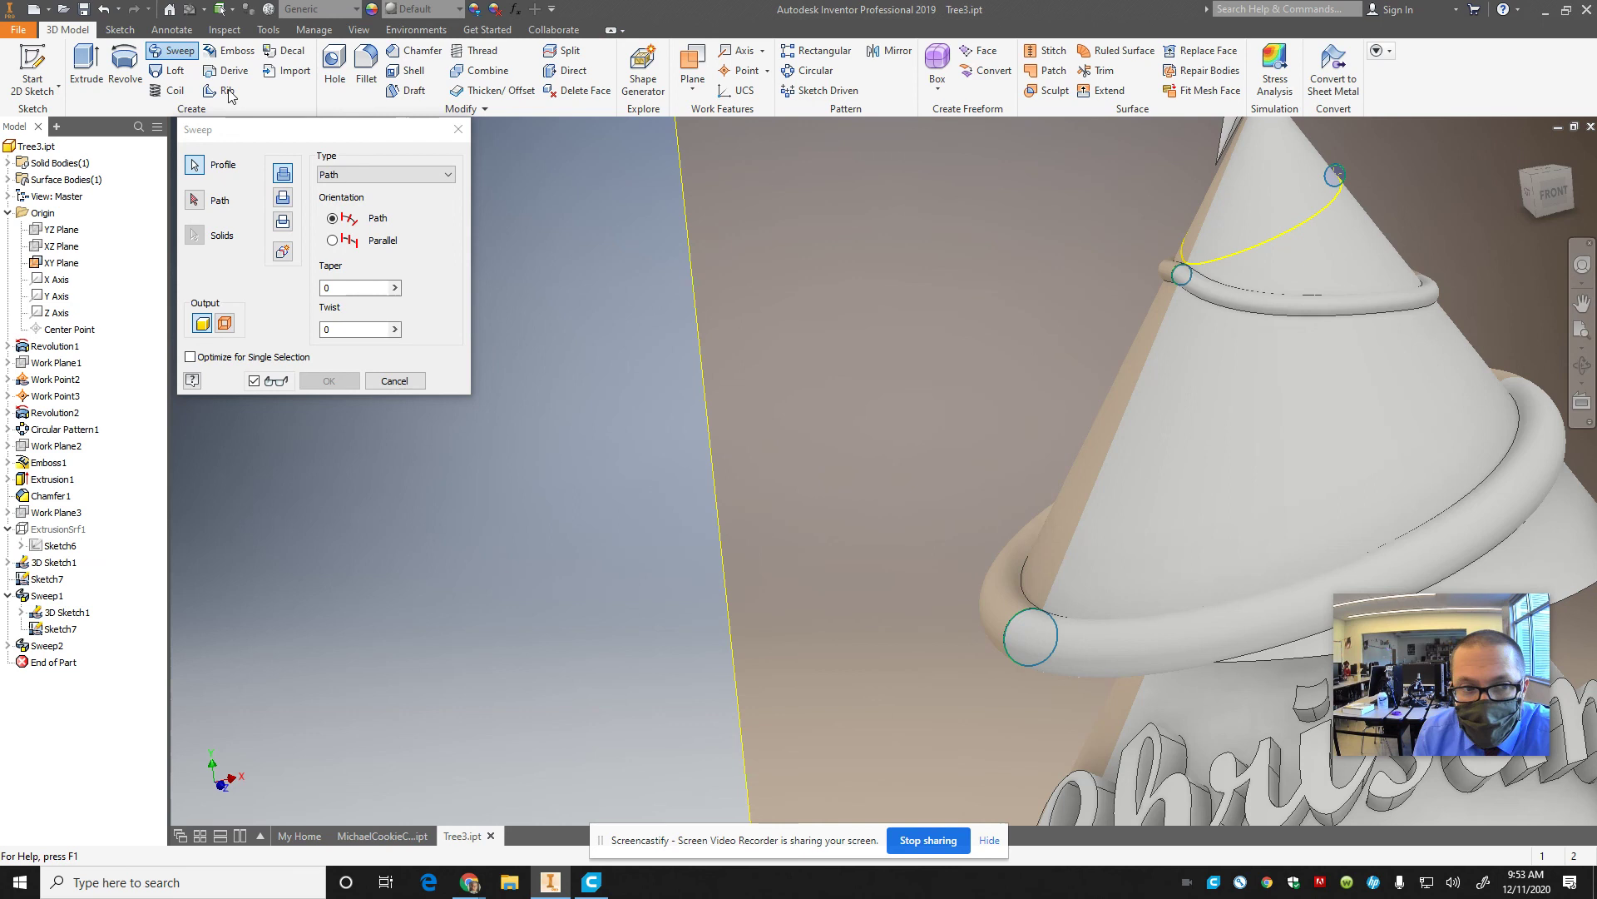
pyautogui.click(1317, 228)
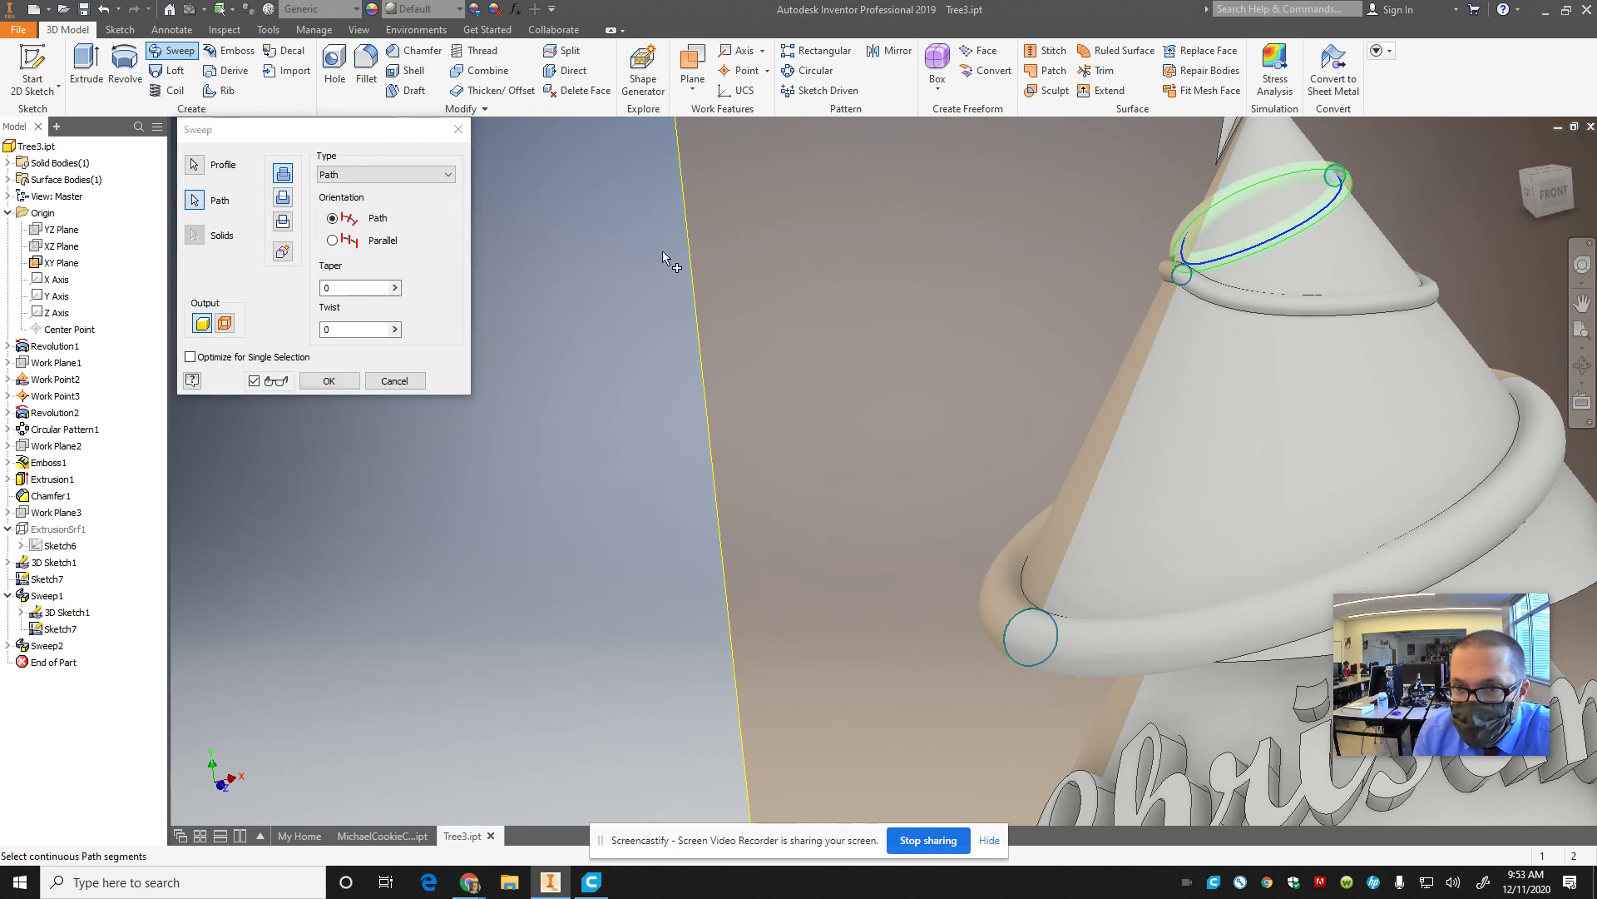
pyautogui.click(331, 380)
pyautogui.click(1520, 152)
pyautogui.scroll(5, 936, 568)
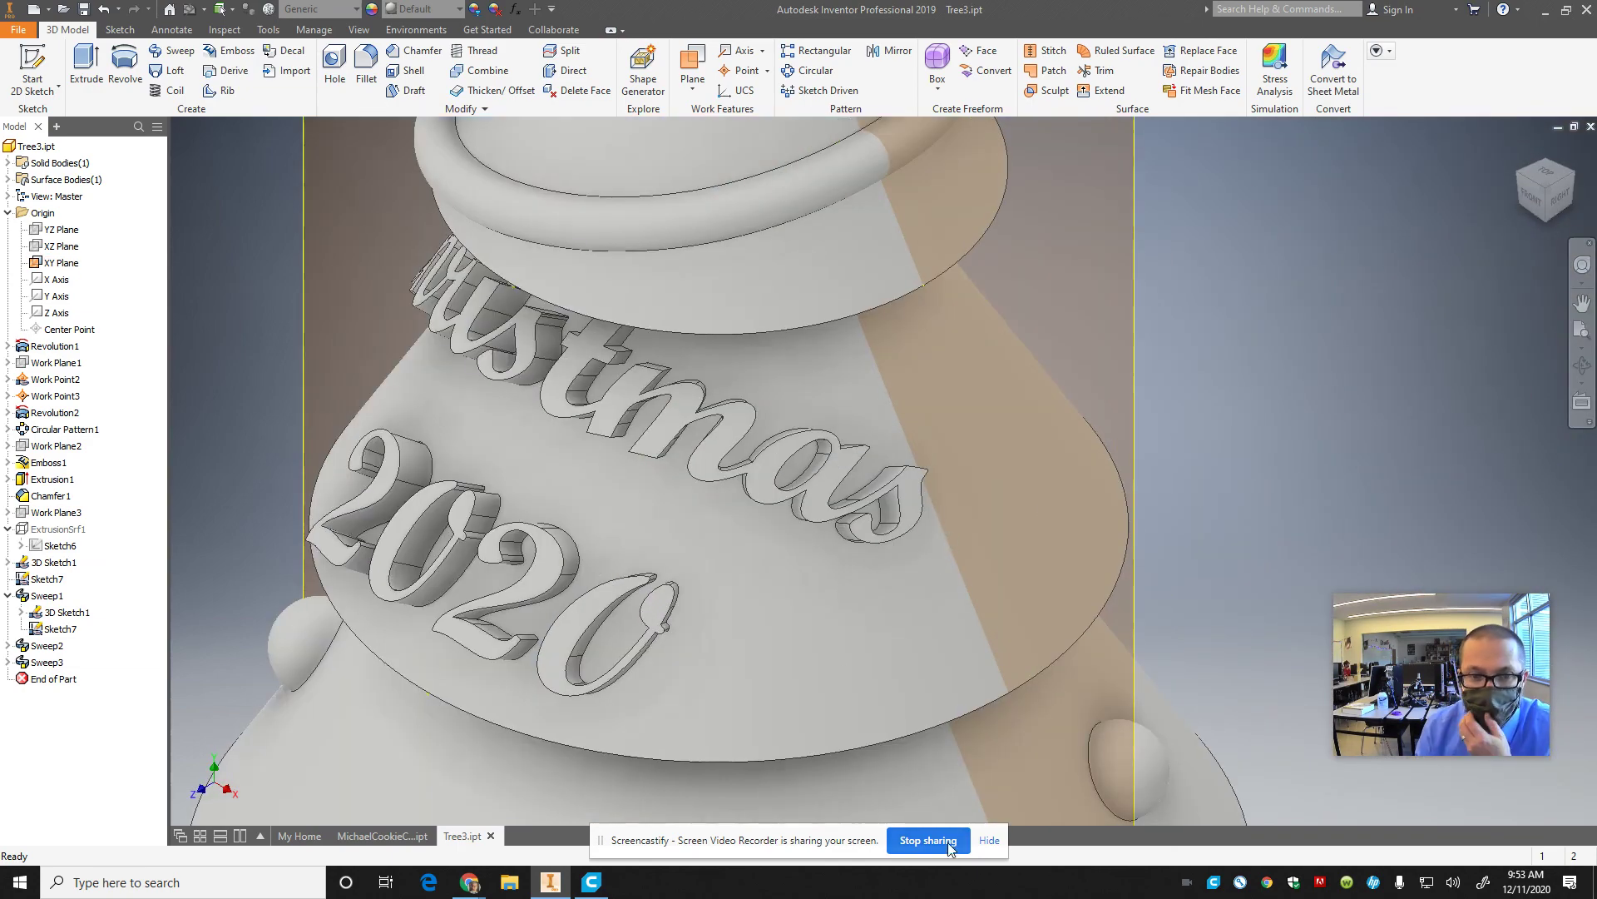